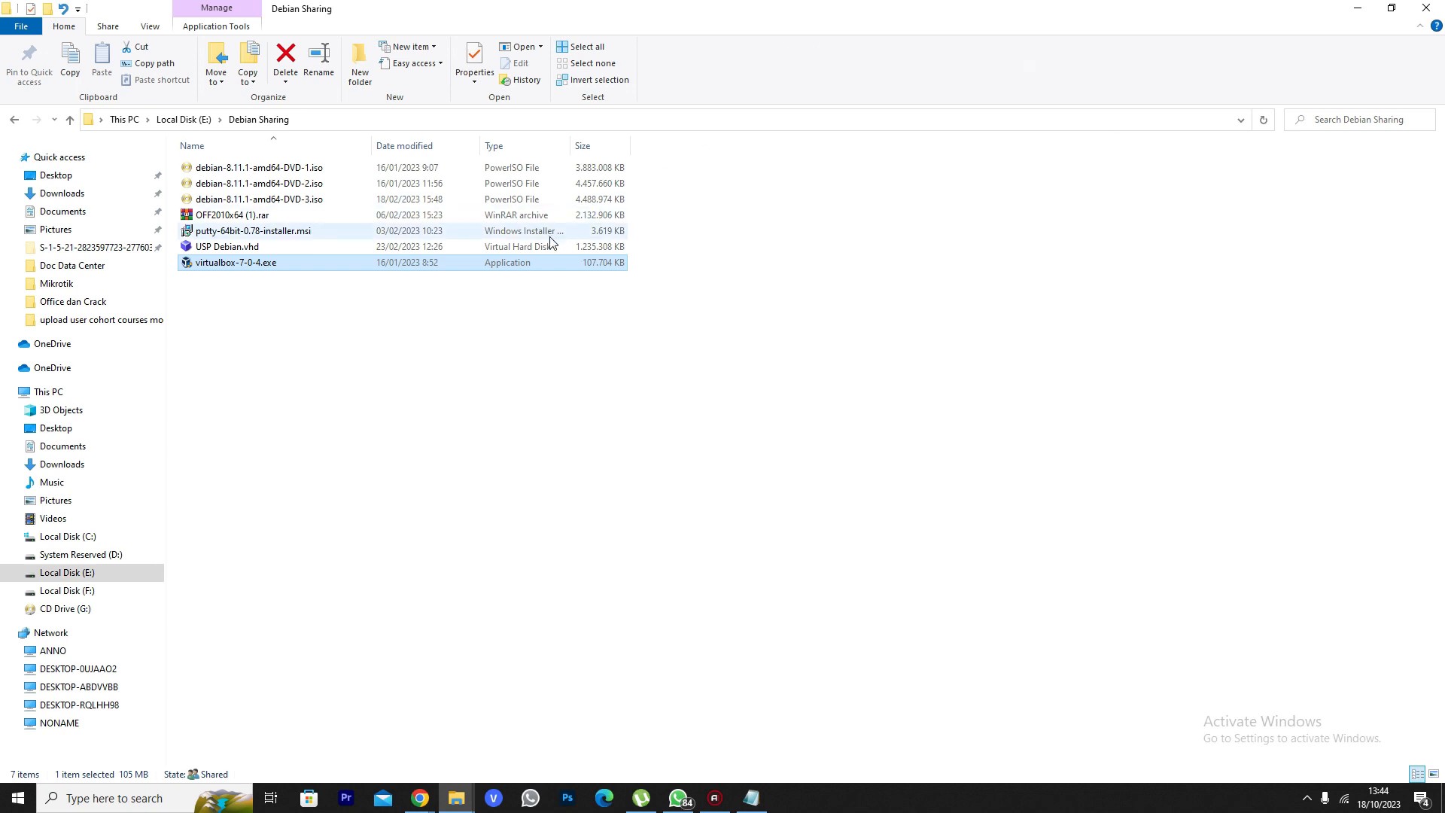
Select the VirtualBox installer file, then bring the installation notes forward in Notepad
click(666, 272)
click(218, 265)
click(750, 798)
Highlight the VirtualBox application and DVD Debian 8 requirement lines in the notes
drag(686, 363, 407, 357)
drag(590, 405, 553, 387)
drag(457, 395, 390, 389)
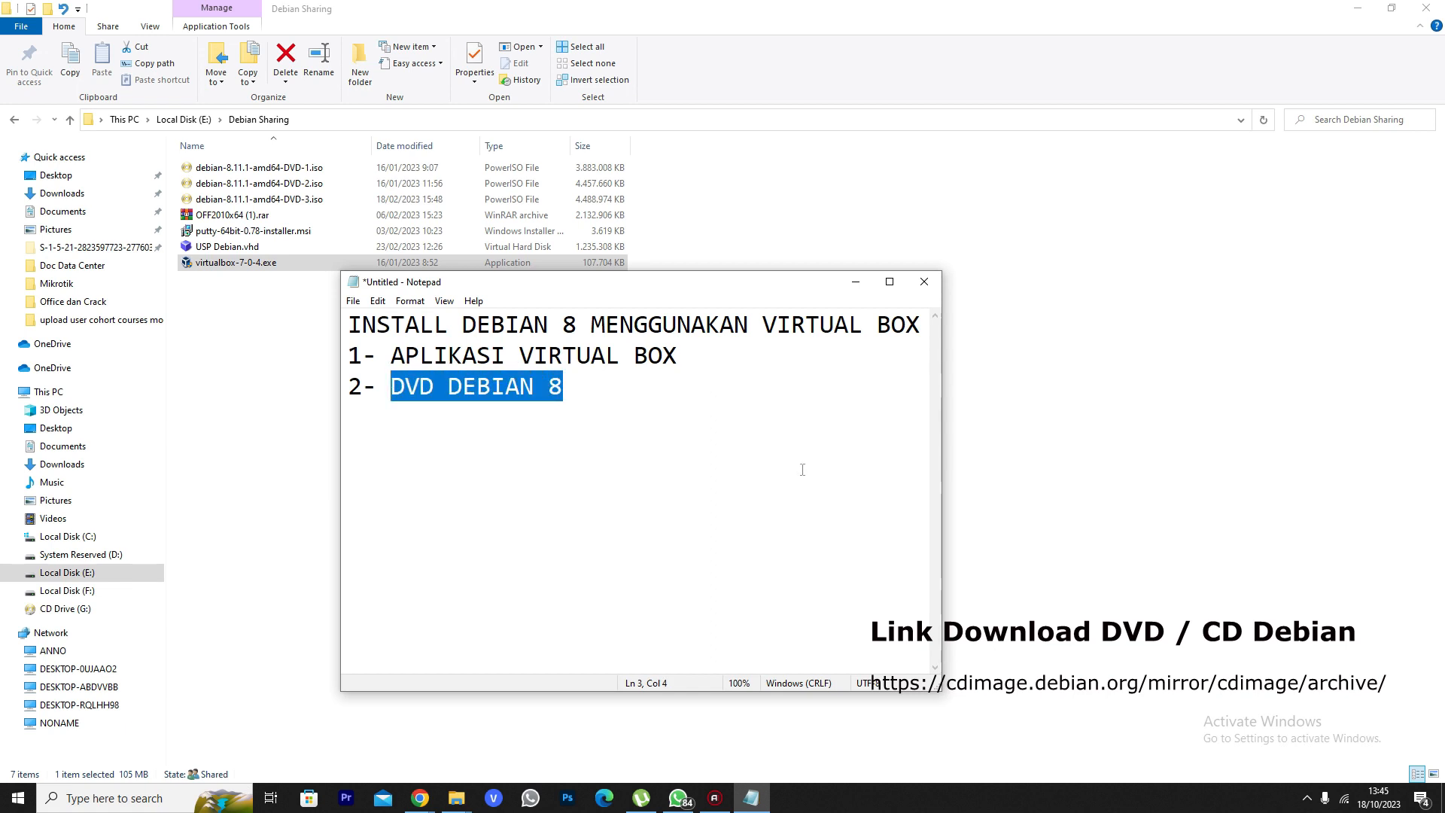
drag(716, 362, 392, 359)
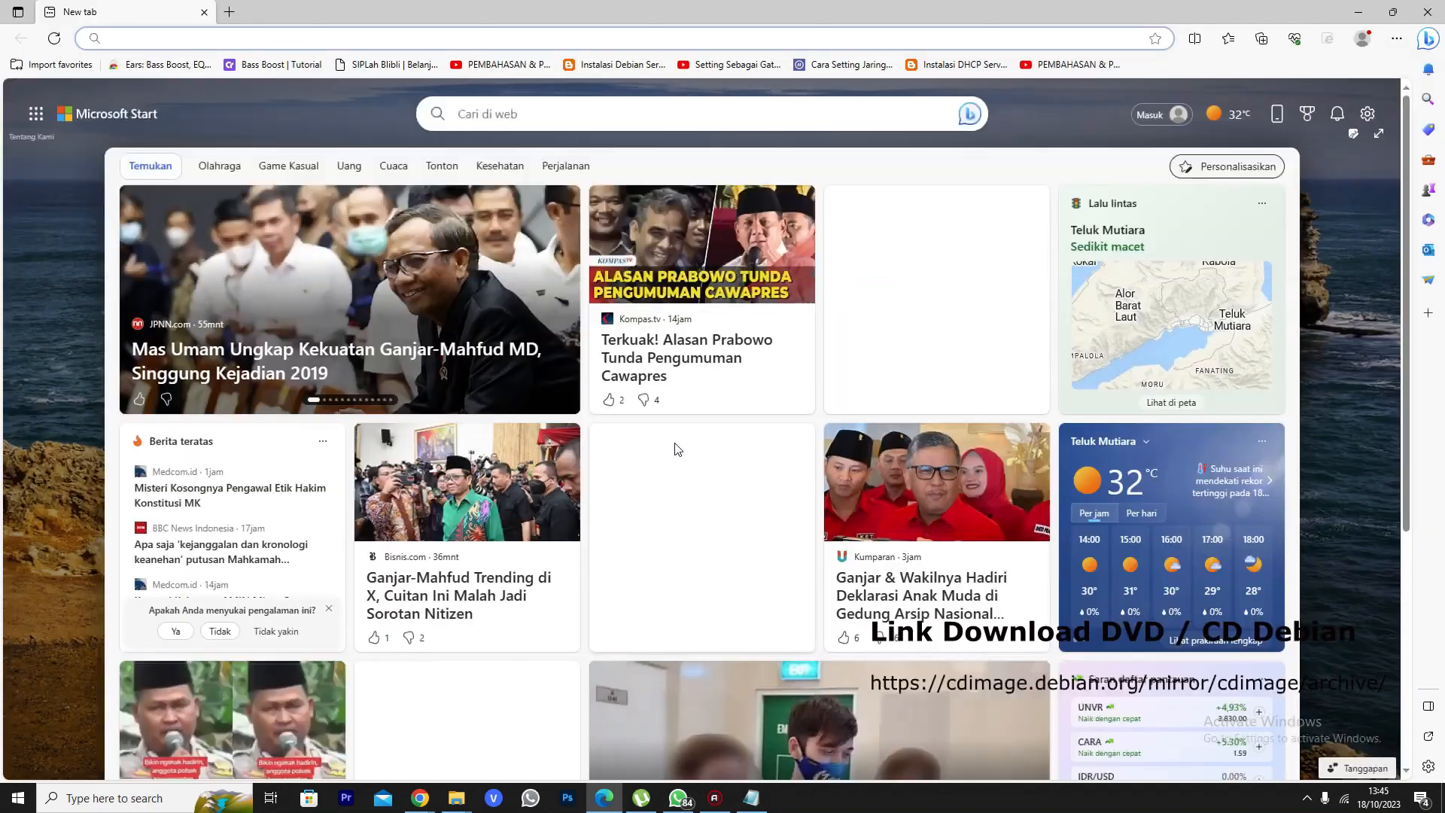
Search the web for 'VIRTUAL' from the Edge address bar
click(202, 44)
text(VIRTUAL)
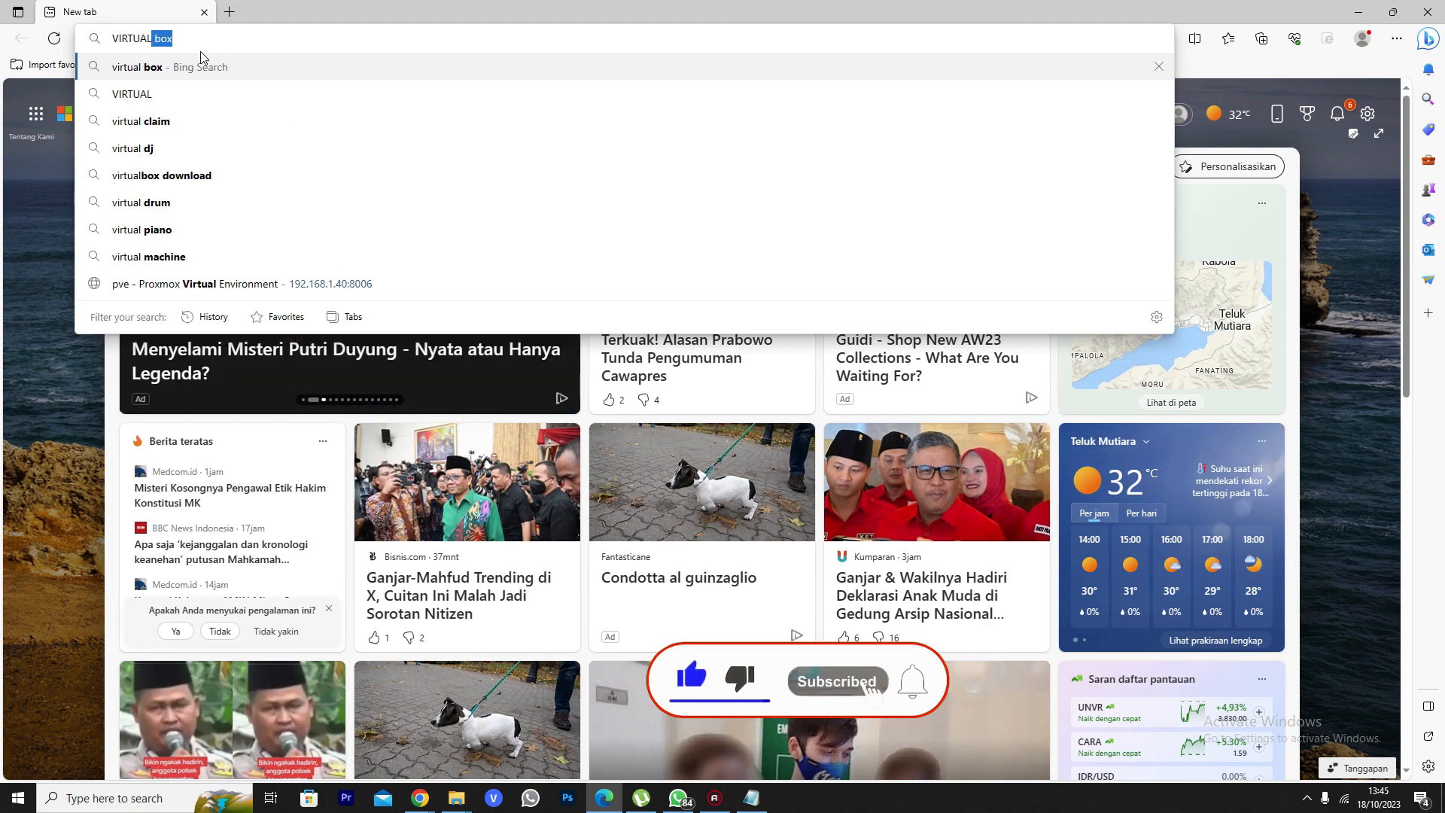
key(Return)
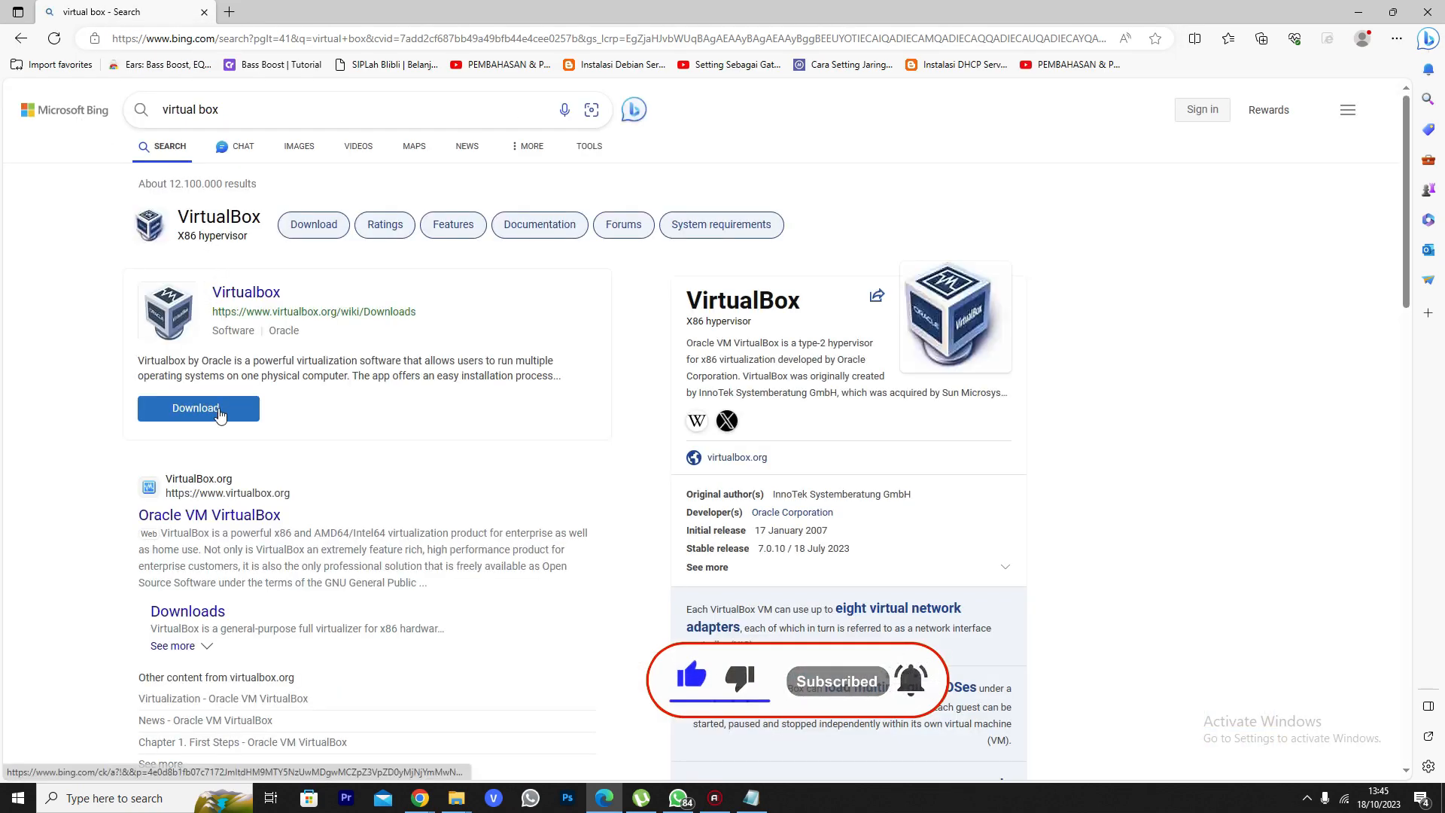
Open the official virtualbox.org homepage in its new tab, then minimise Edge
click(210, 518)
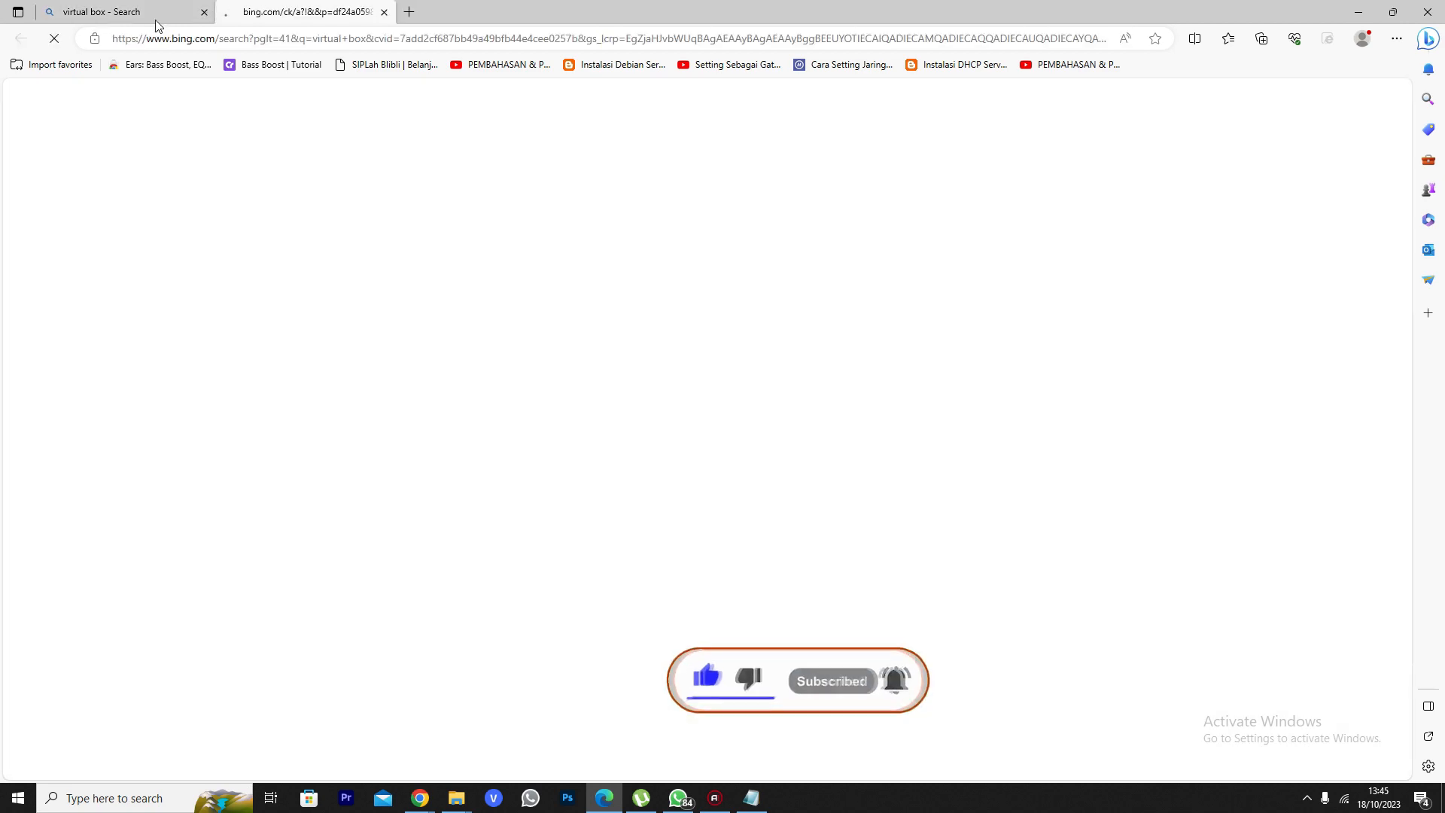
click(155, 15)
click(336, 6)
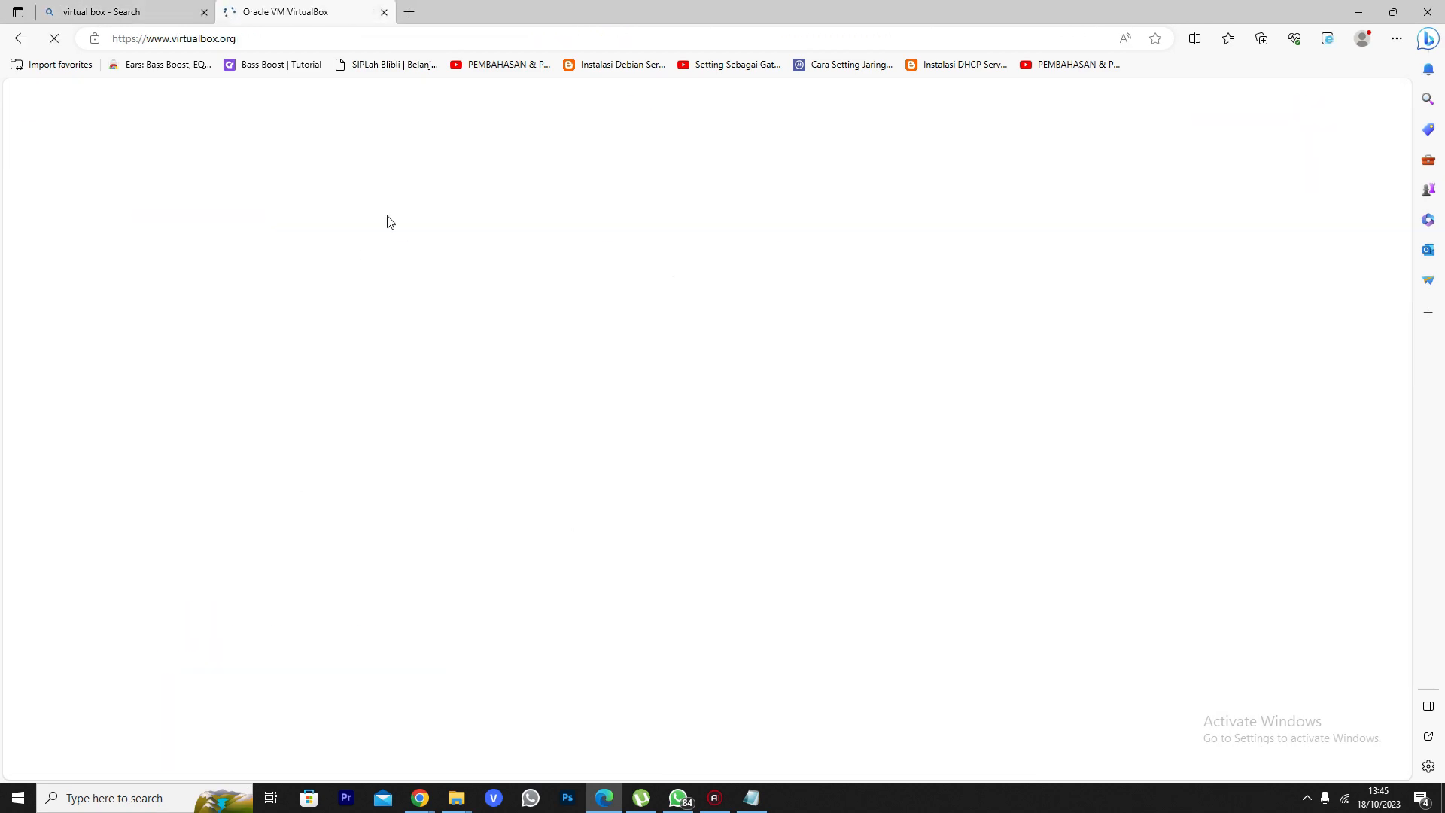
scroll(848, 337, down, 4)
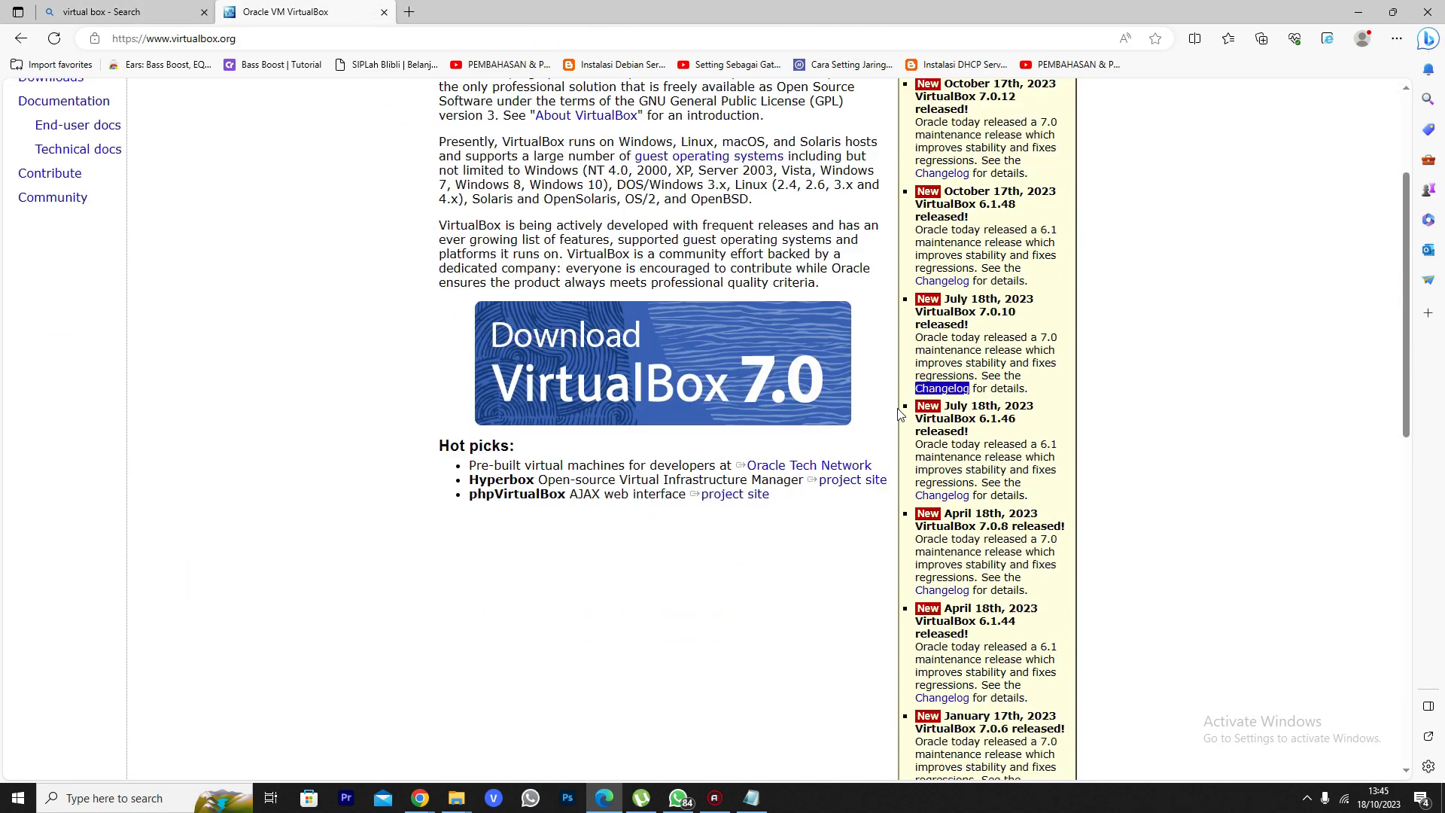
scroll(543, 419, up, 2)
scroll(543, 420, up, 3)
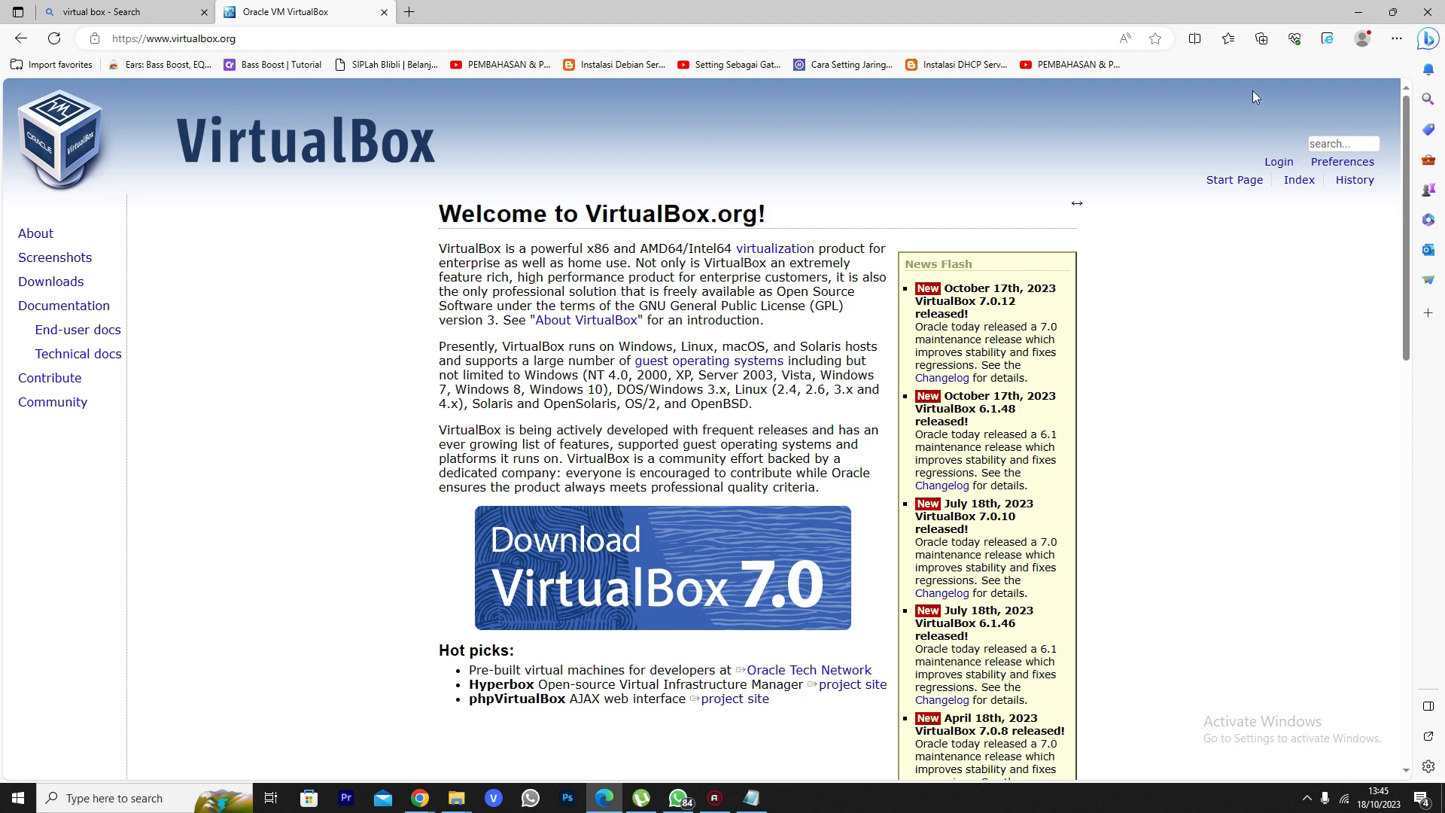
click(1359, 15)
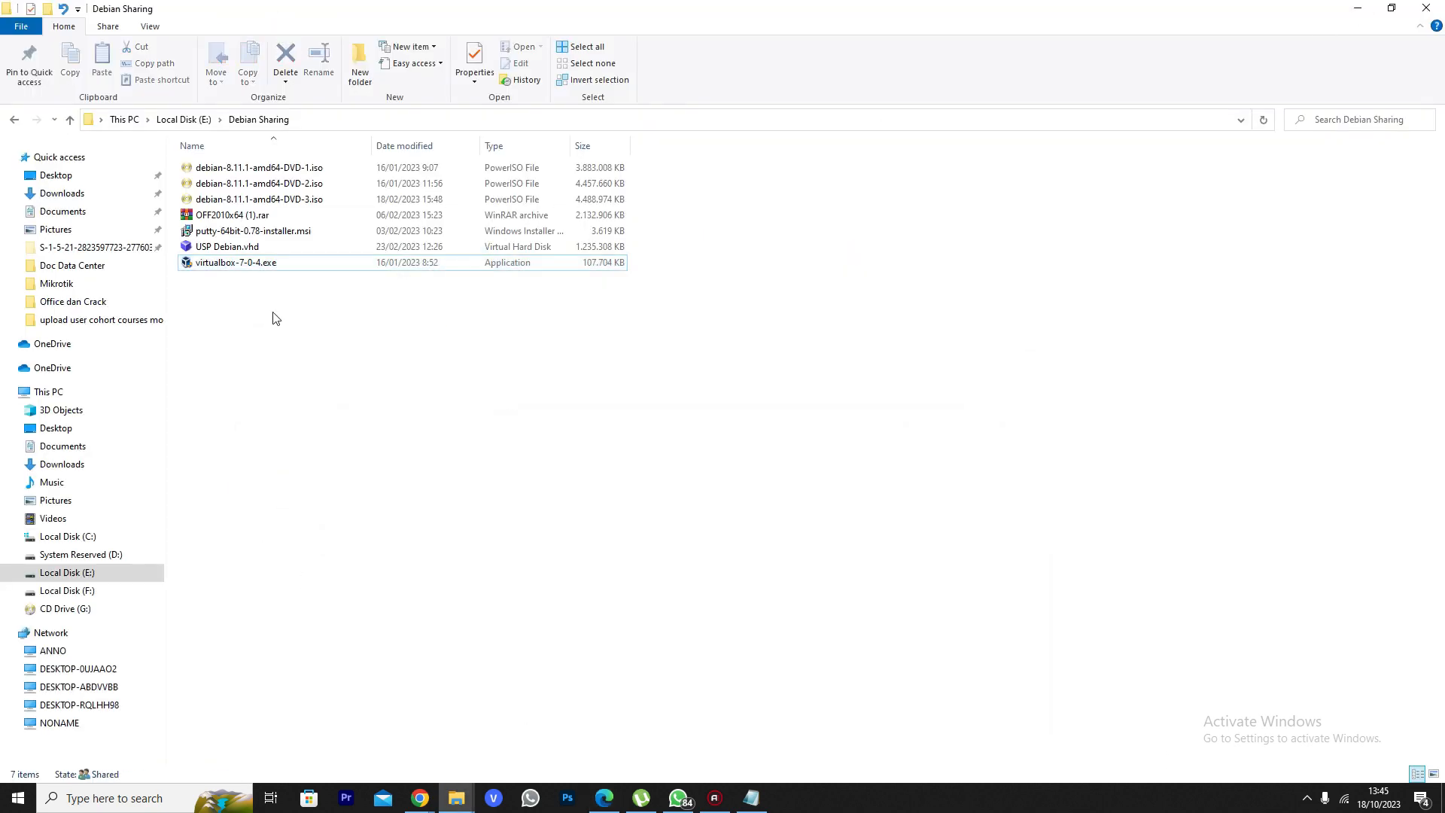
Run virtualbox-7-0-4.exe and install VirtualBox 7.0.4 with all default options through to Finish
double_click(249, 264)
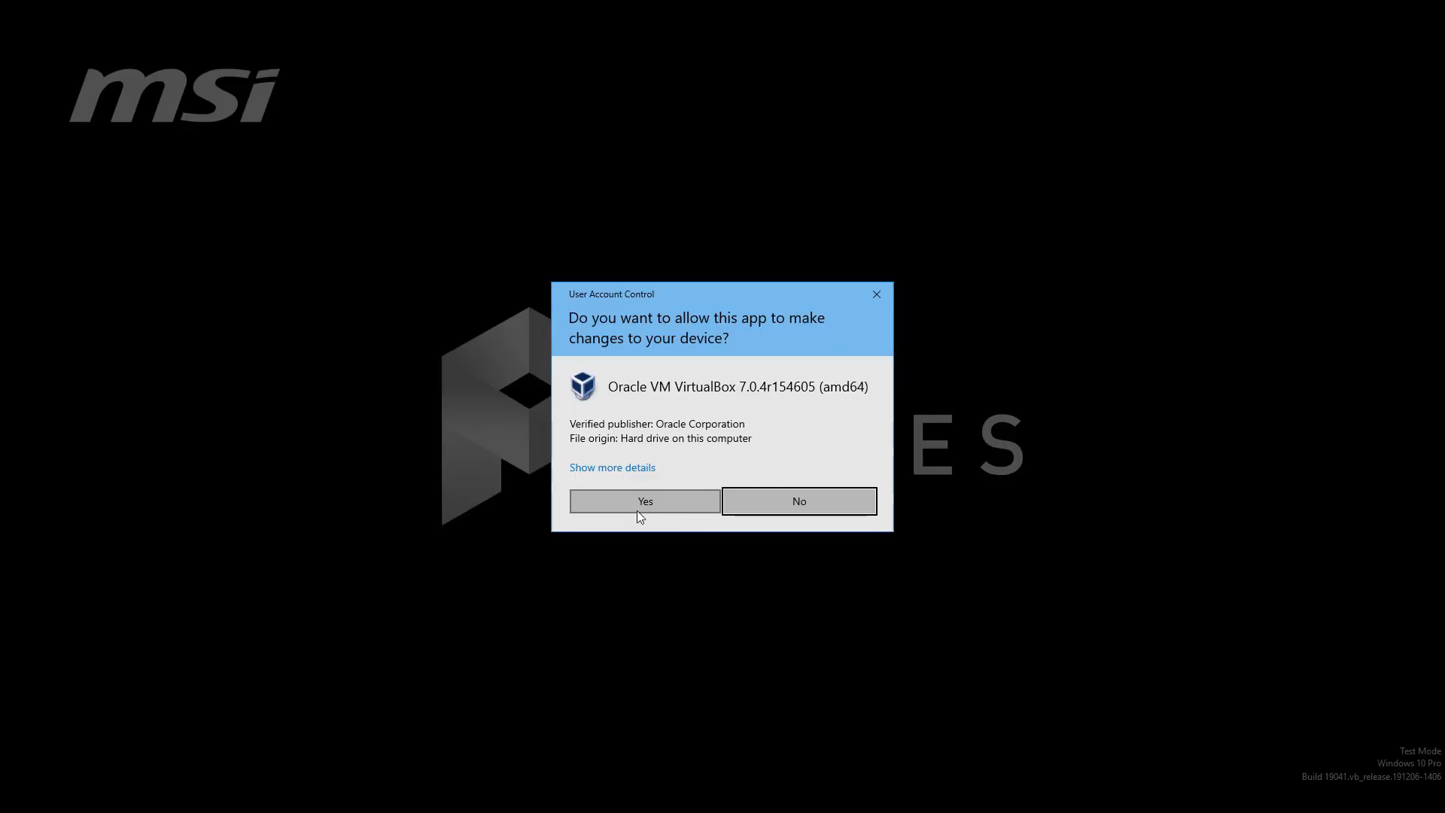
click(639, 509)
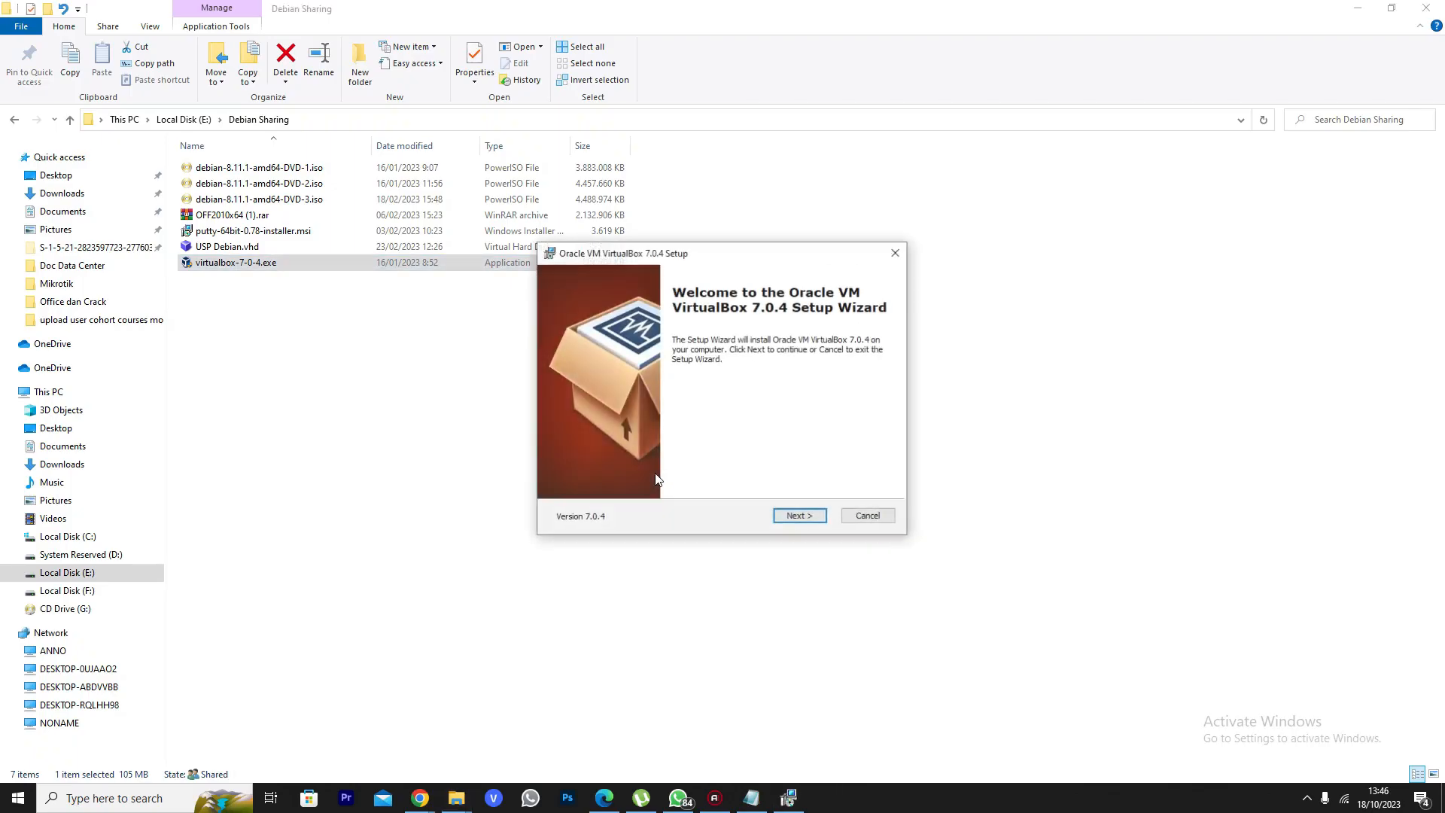
click(800, 517)
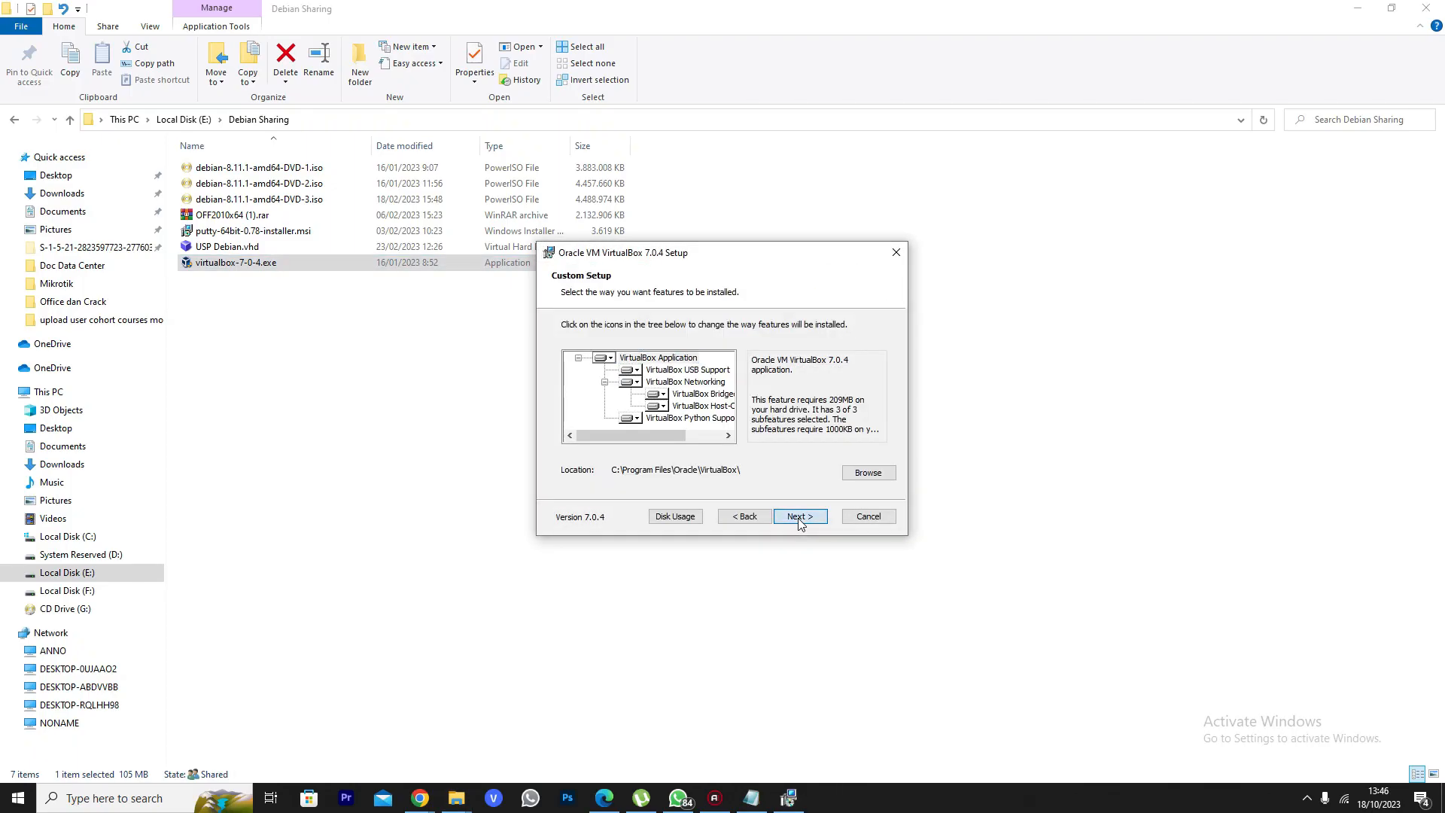
click(800, 518)
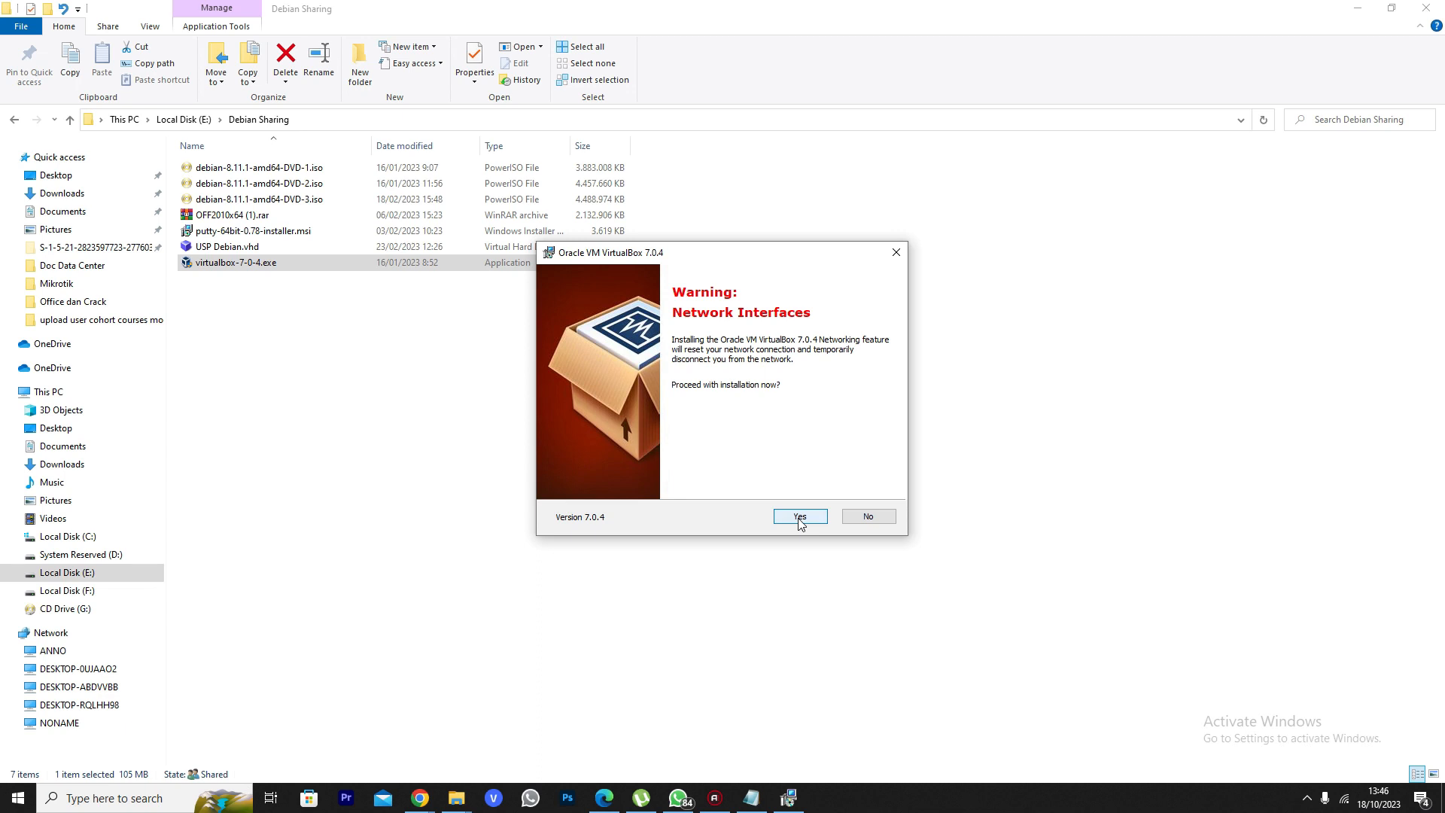
click(799, 517)
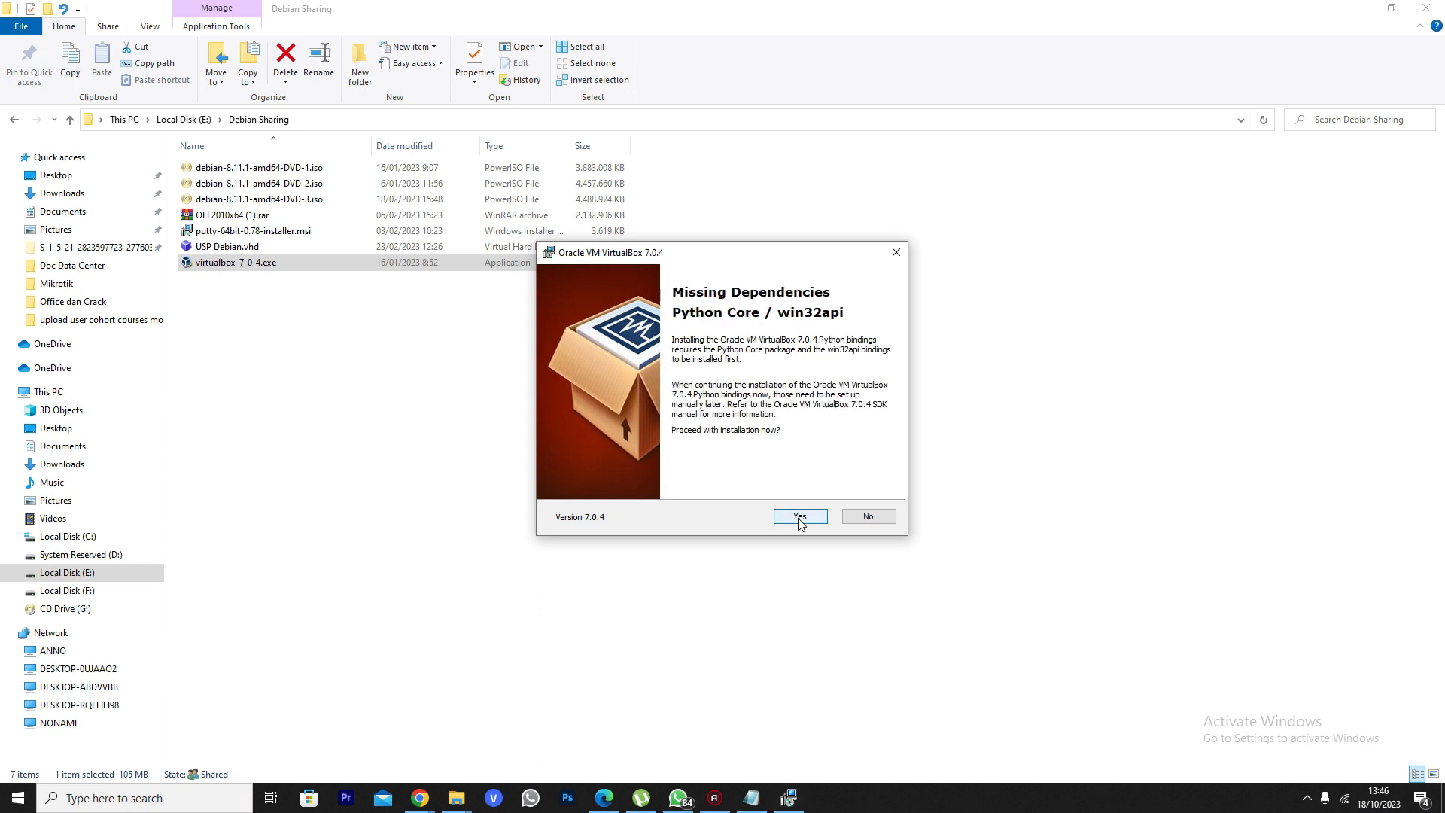
click(799, 517)
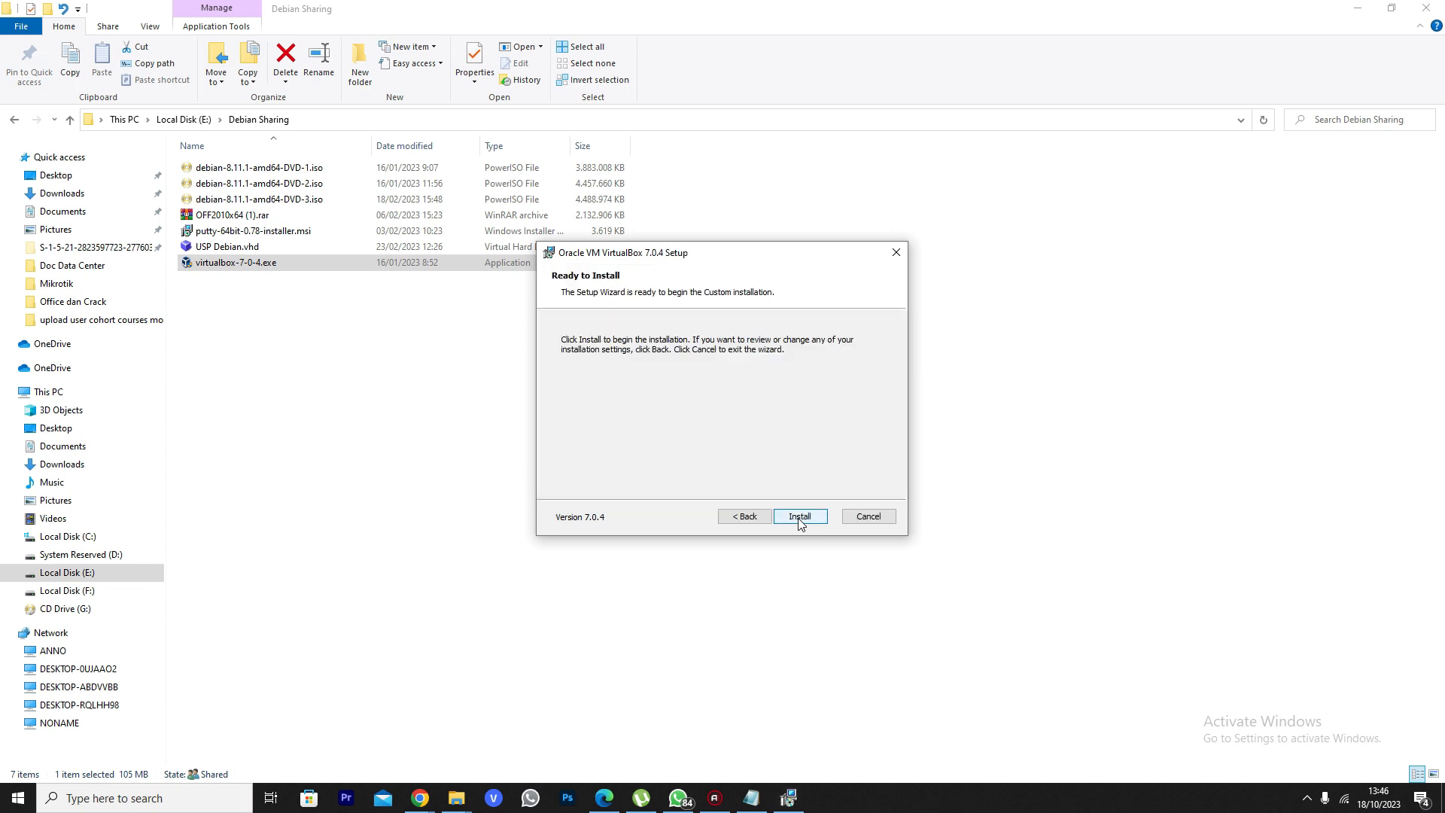
click(800, 517)
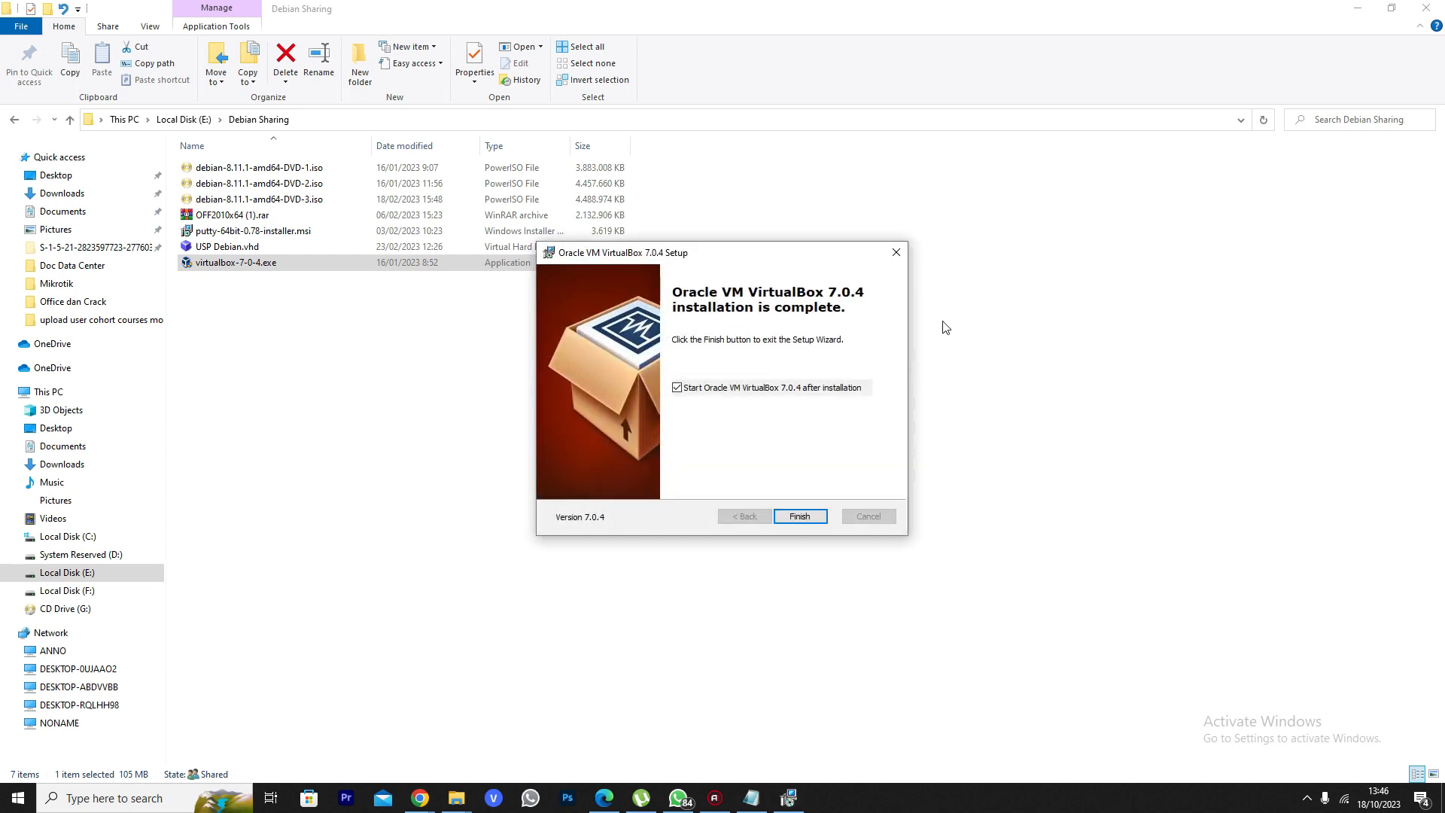
click(802, 516)
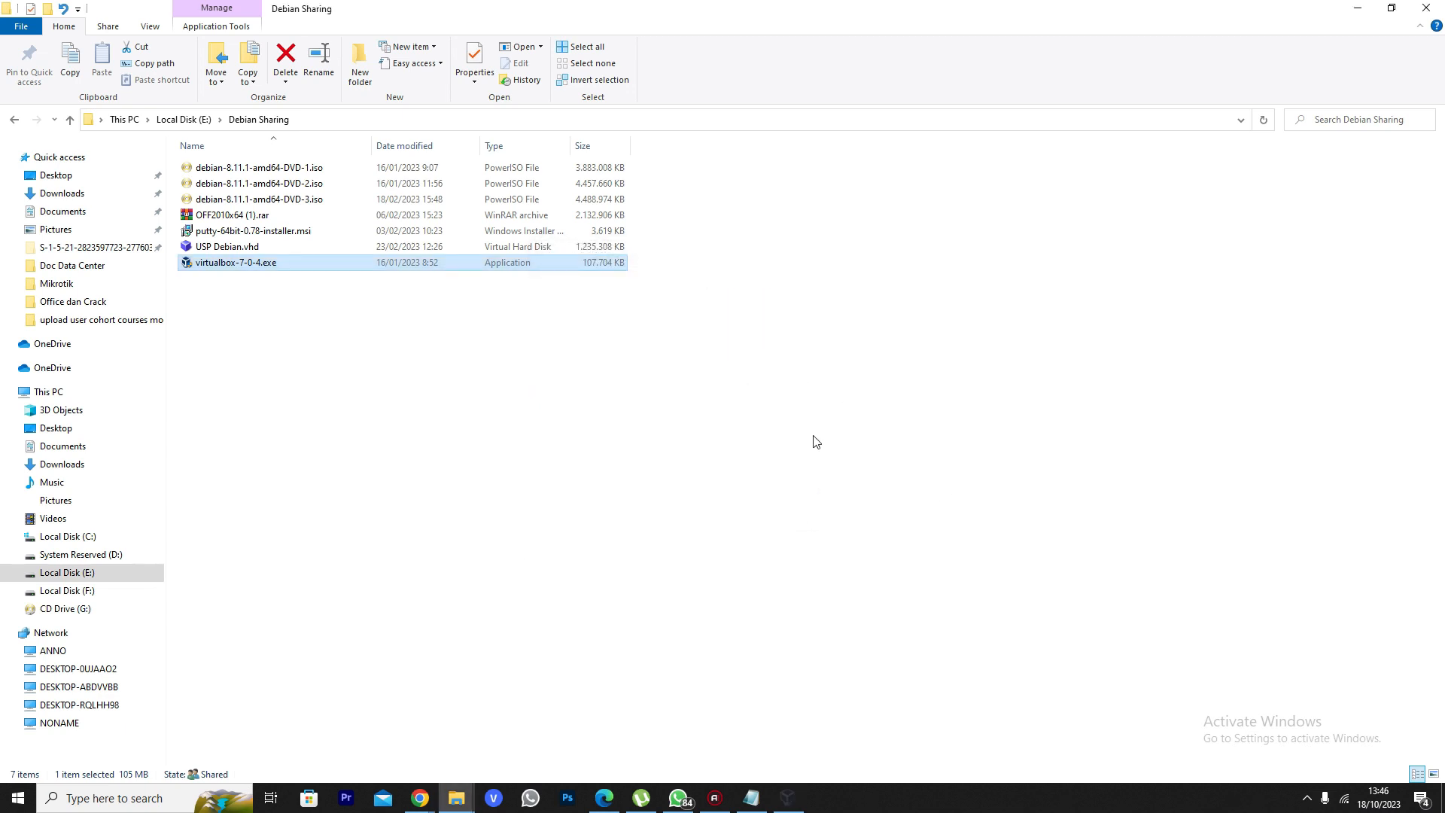
Bring the VirtualBox Manager window forward and maximise it
mouse_move(788, 798)
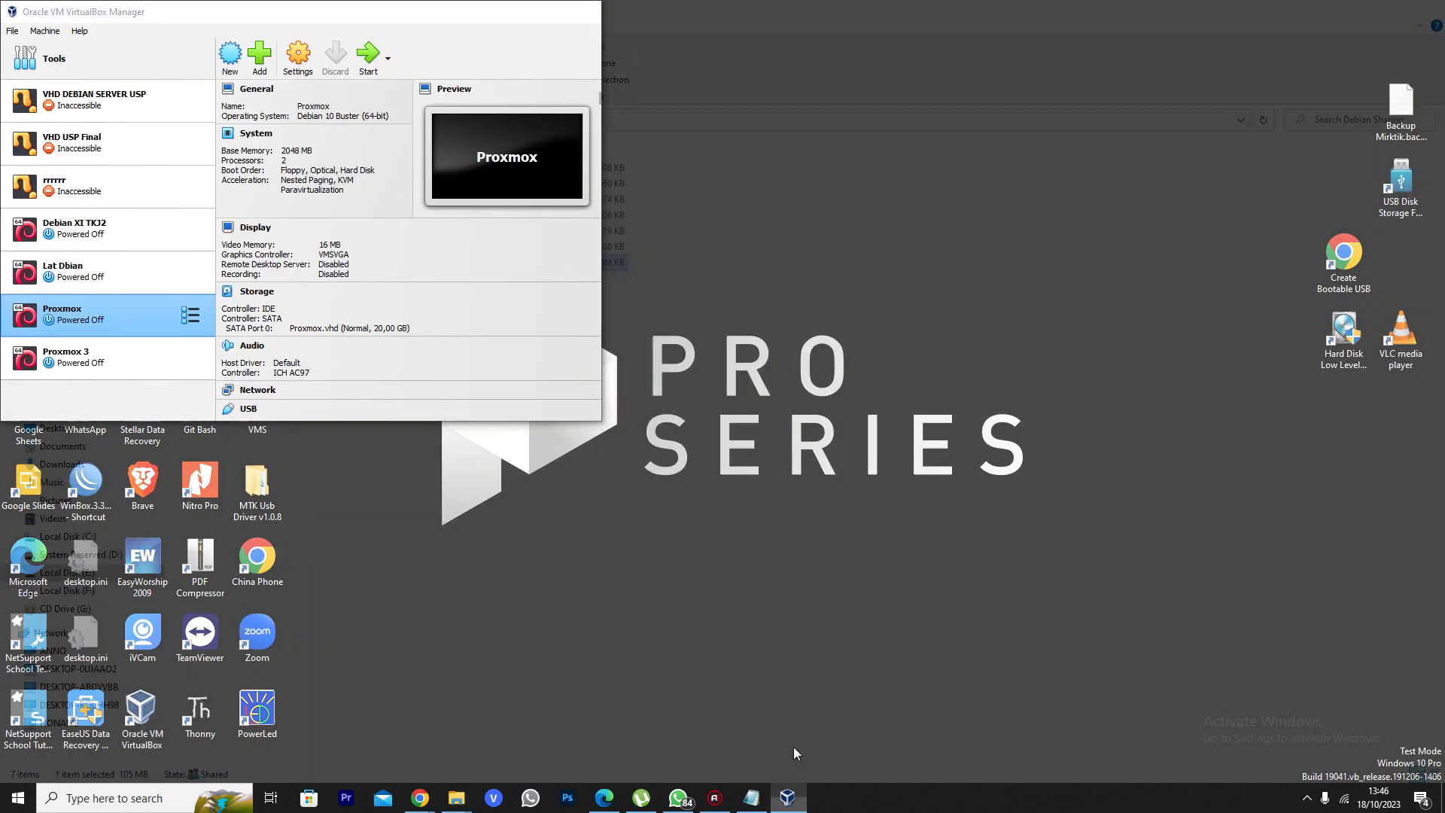
click(795, 753)
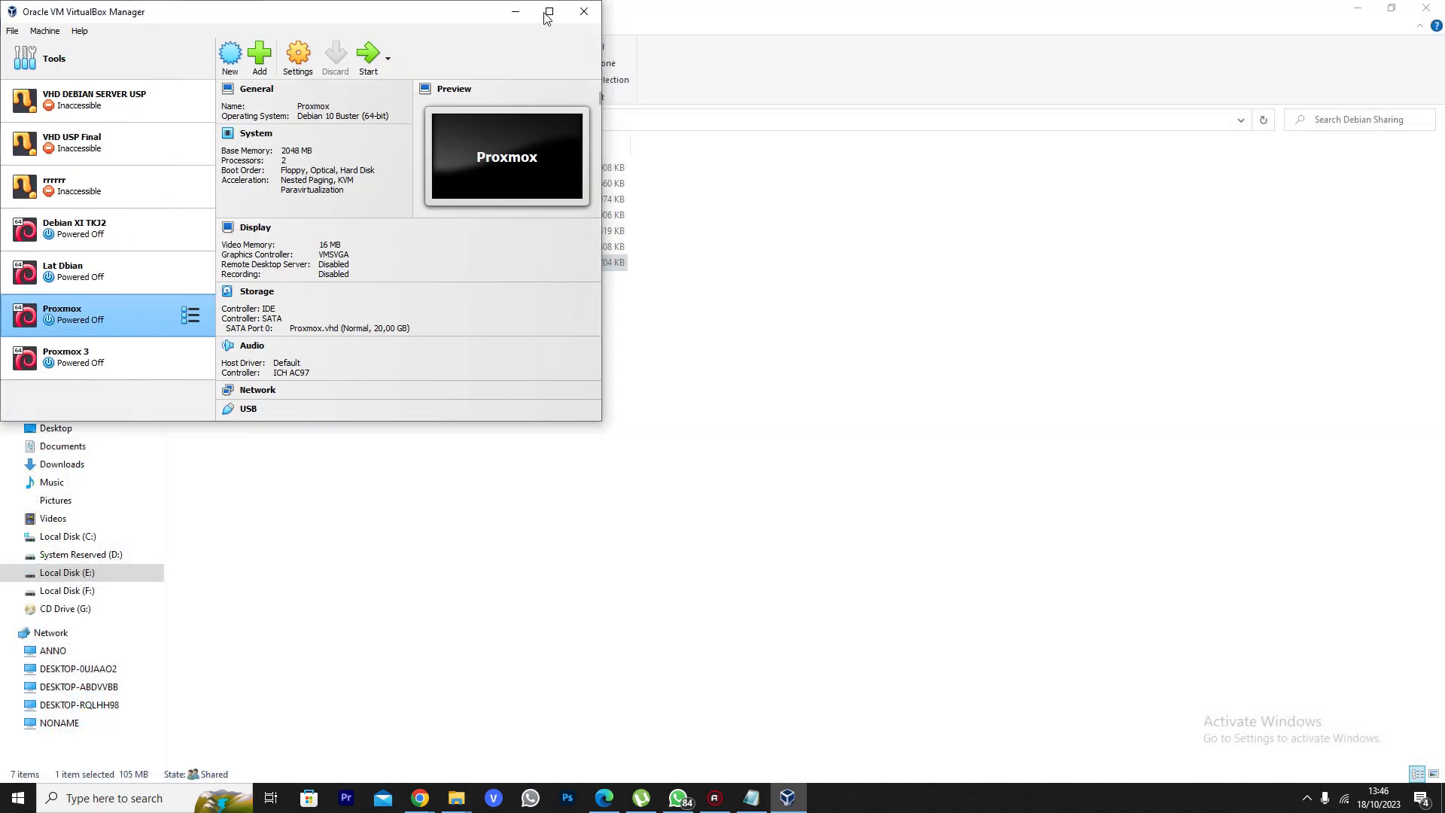
double_click(541, 14)
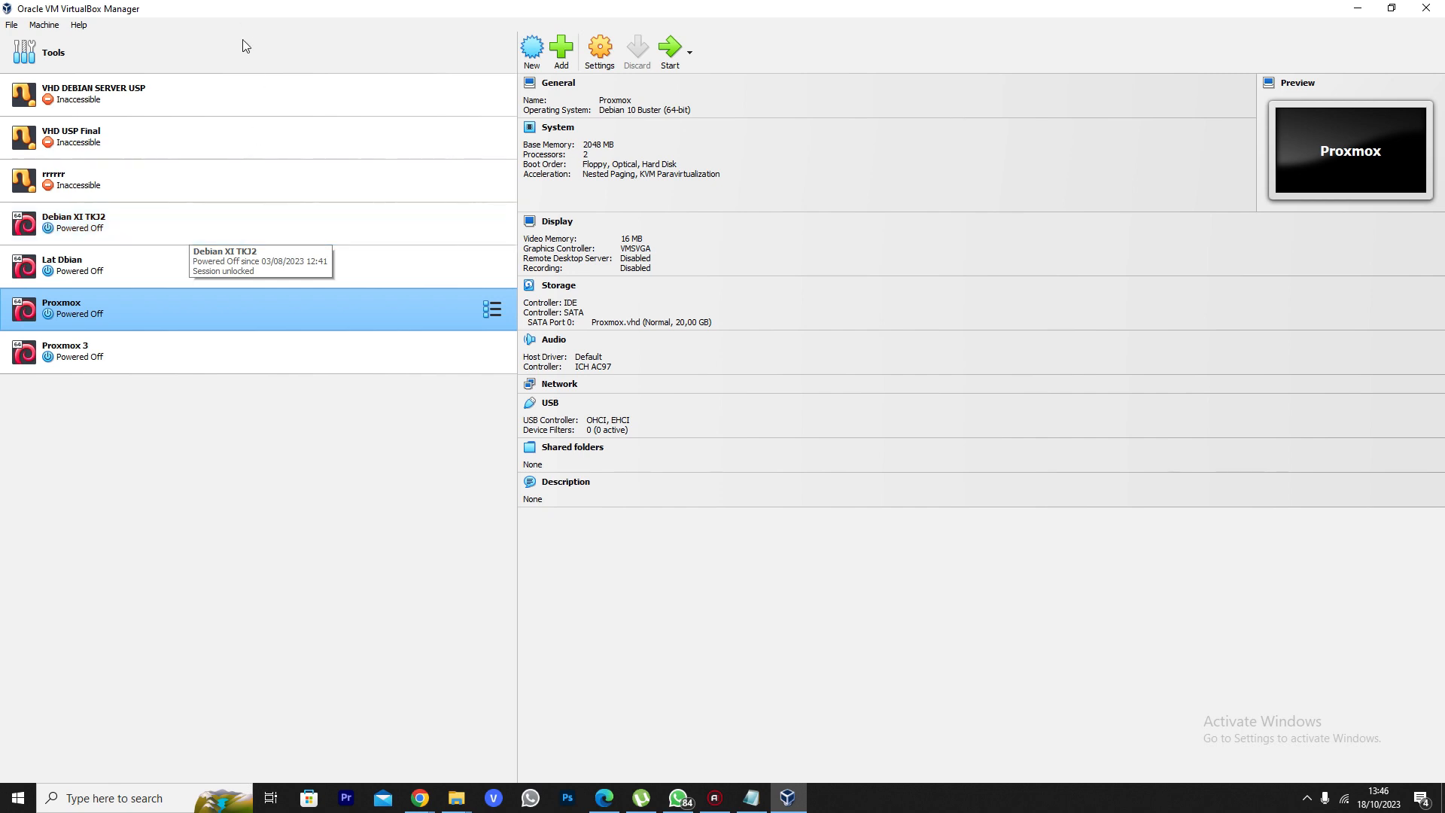
Remove the inaccessible machines VHD DEBIAN SERVER USP, VHD USP Final and rrrrrr
click(260, 108)
right_click(262, 108)
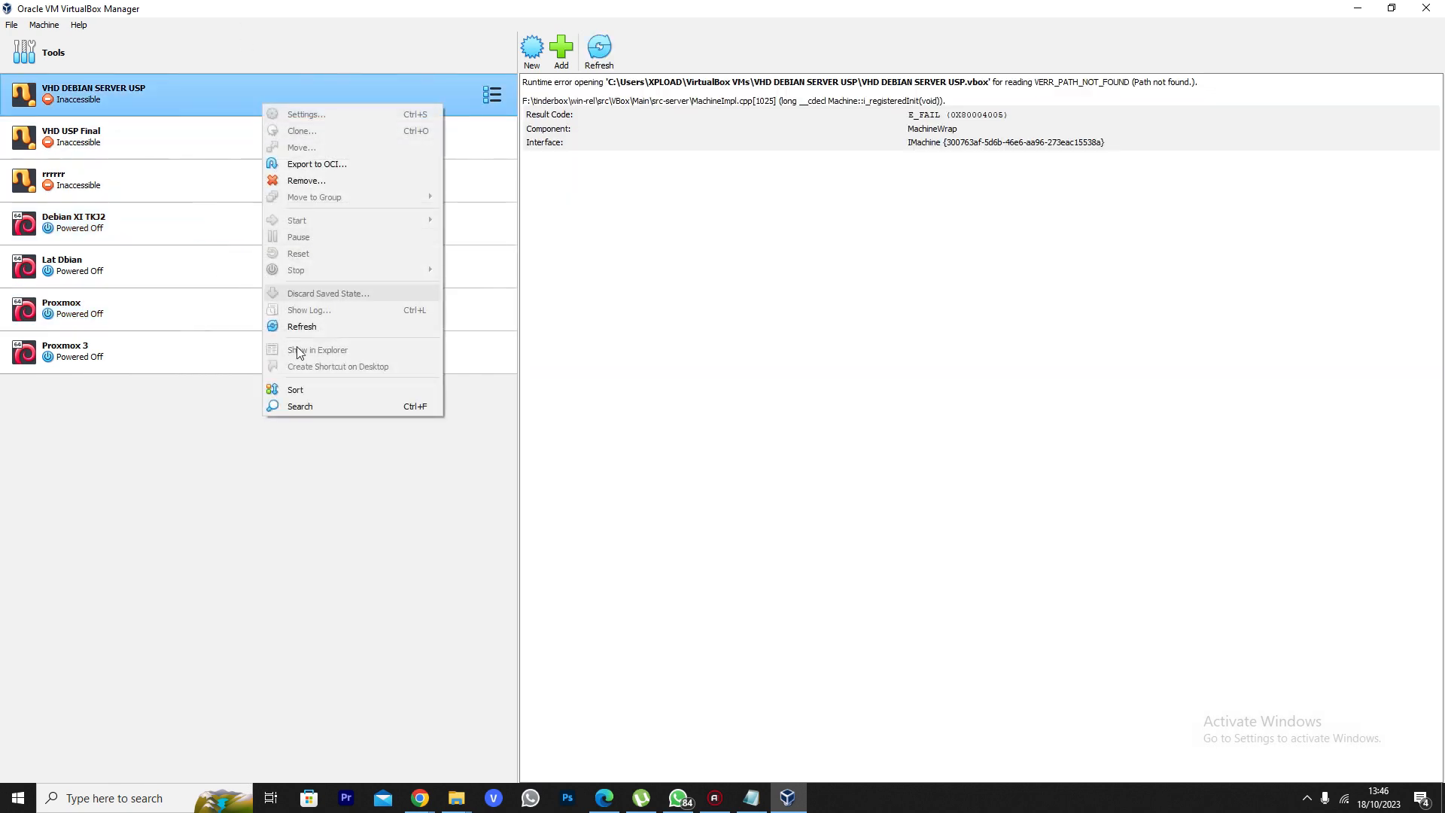
click(332, 186)
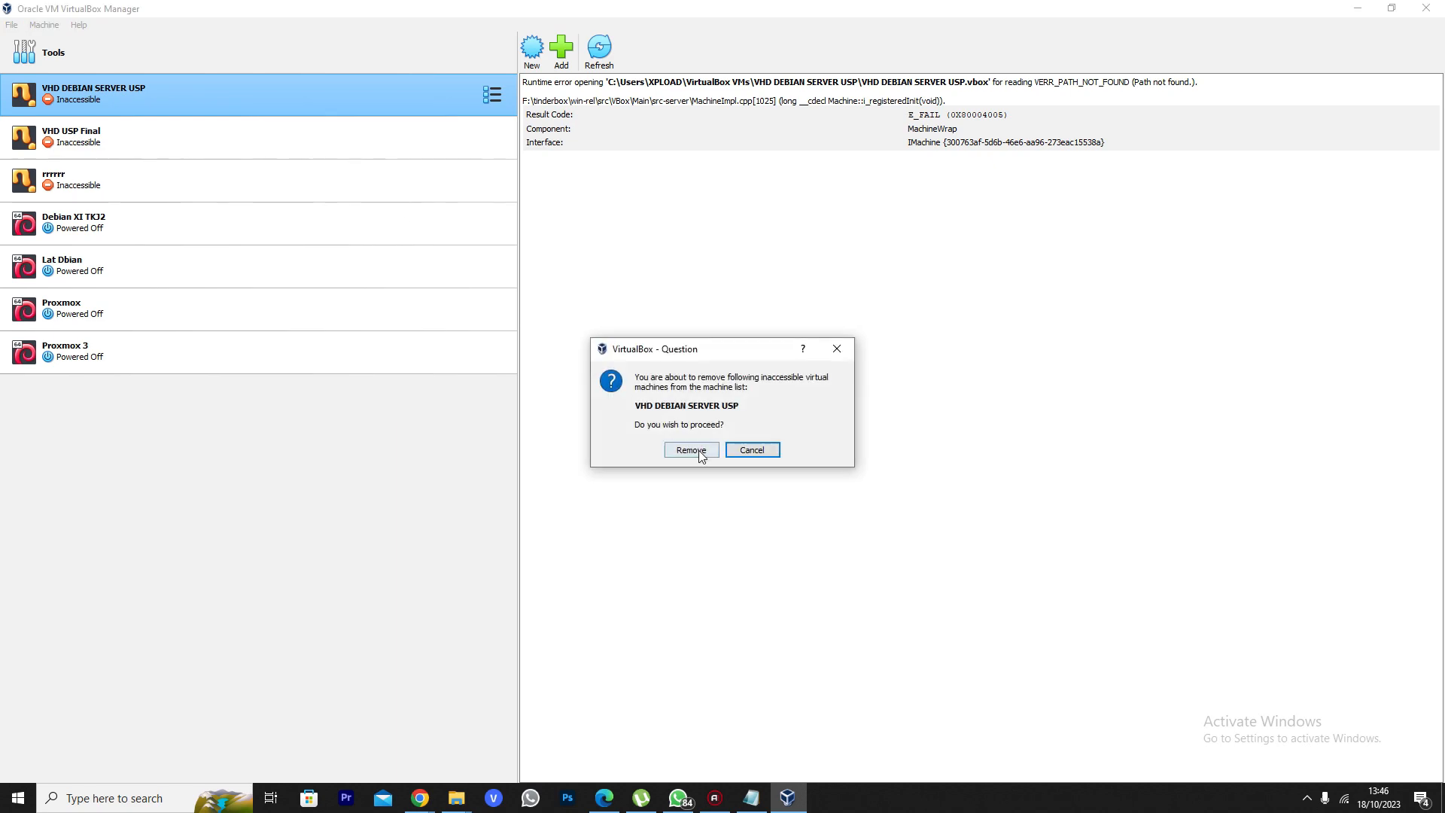
click(697, 449)
right_click(148, 109)
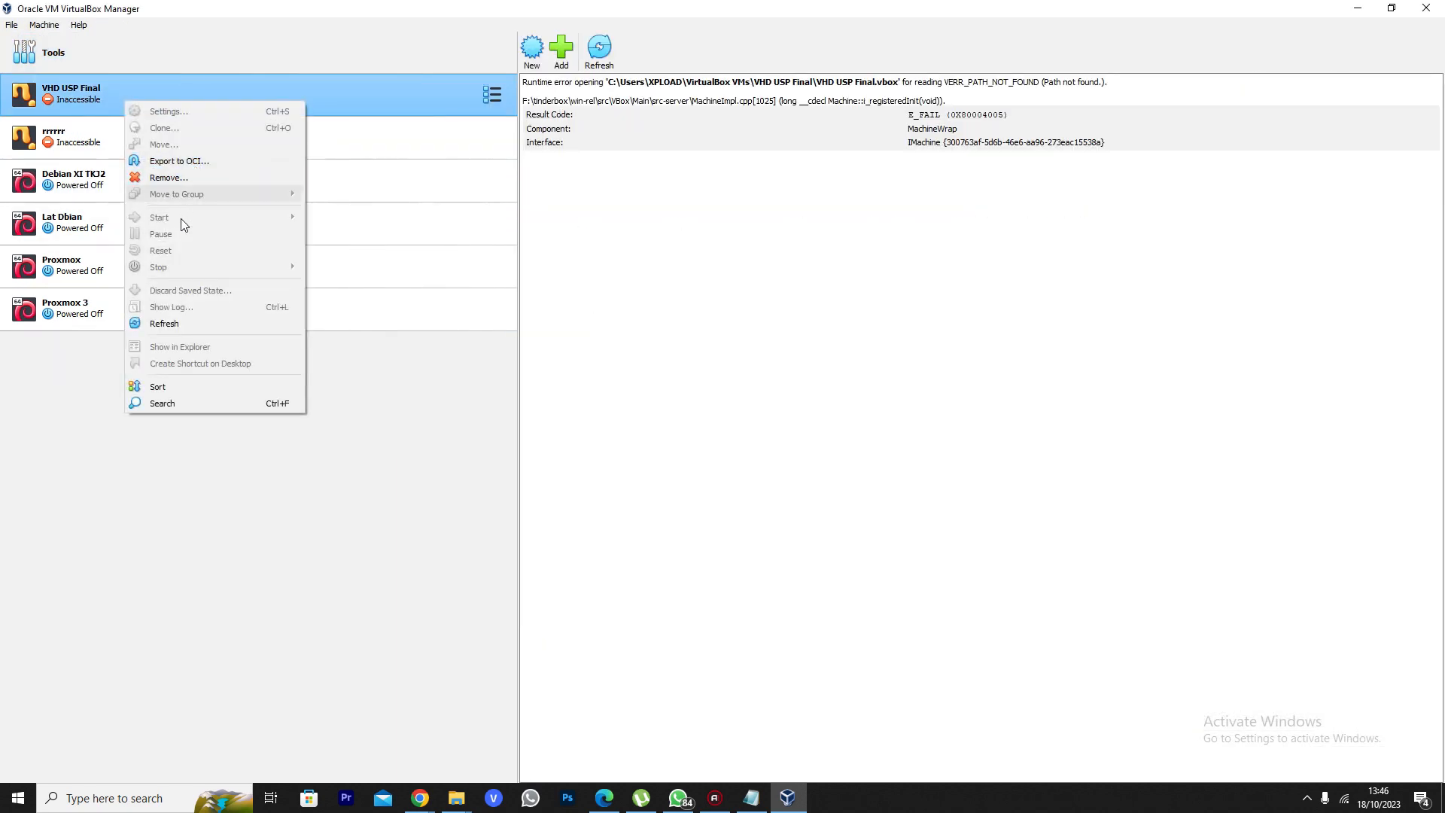
click(190, 186)
click(691, 452)
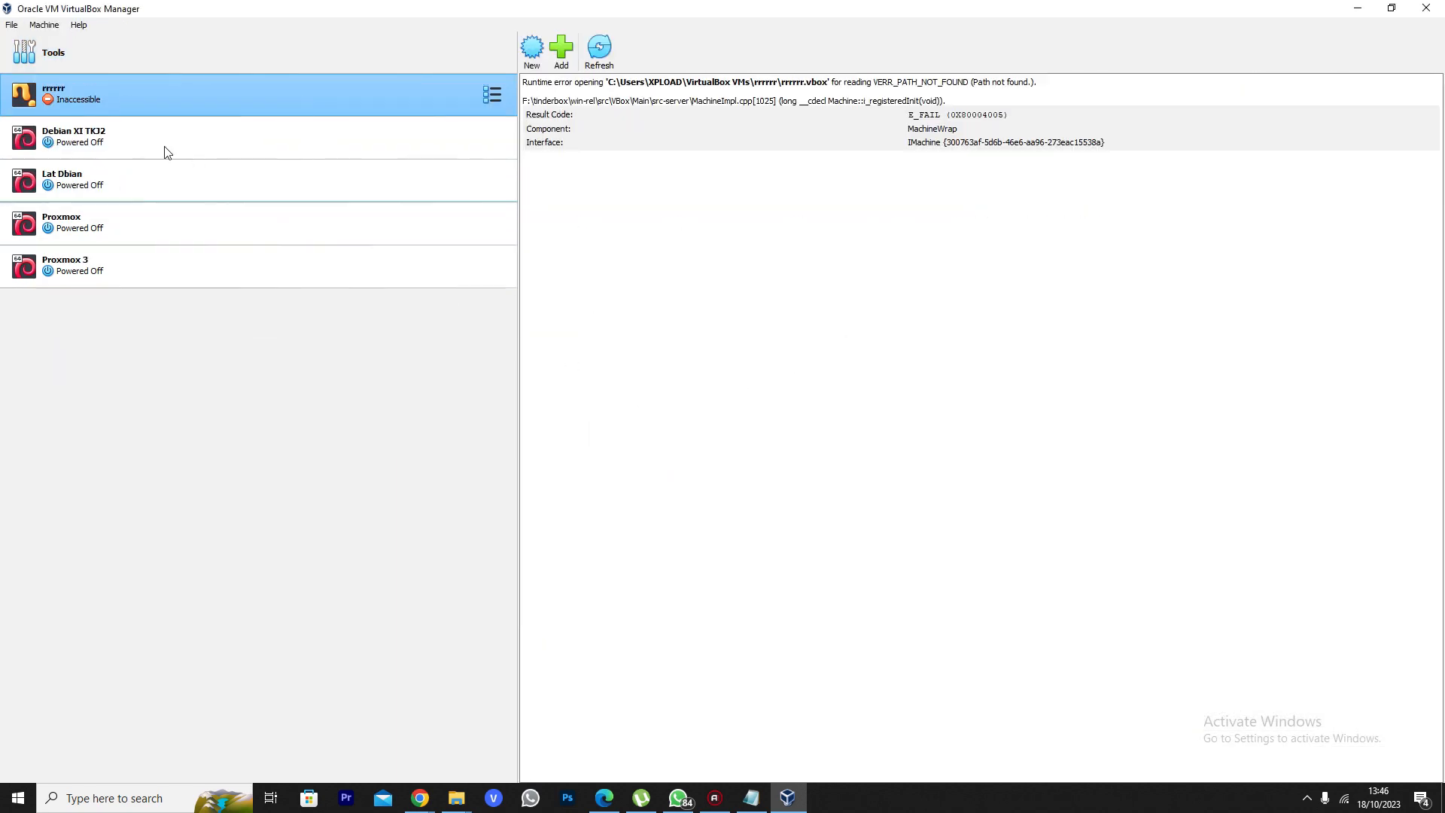
right_click(120, 96)
click(188, 178)
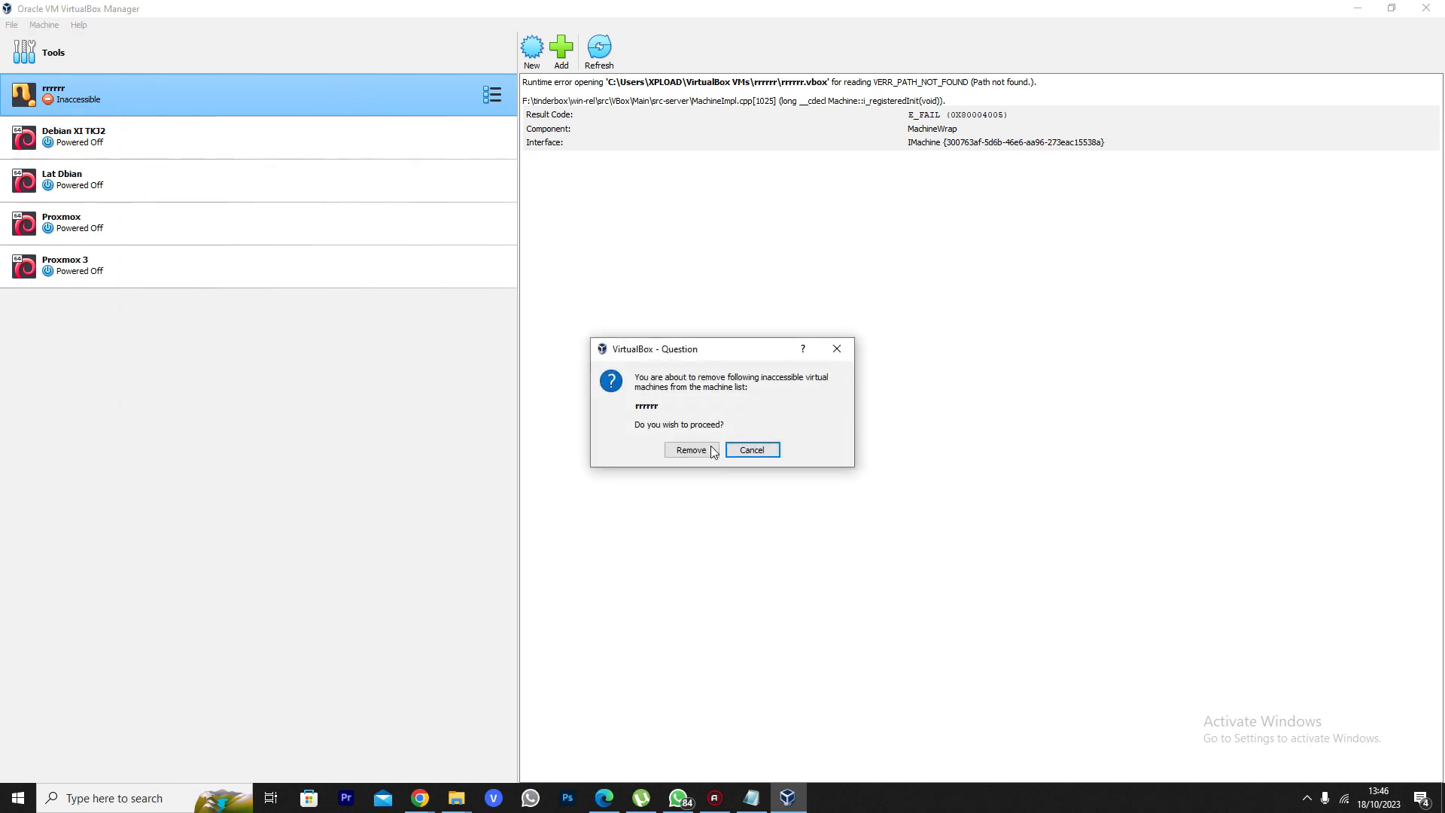
click(709, 448)
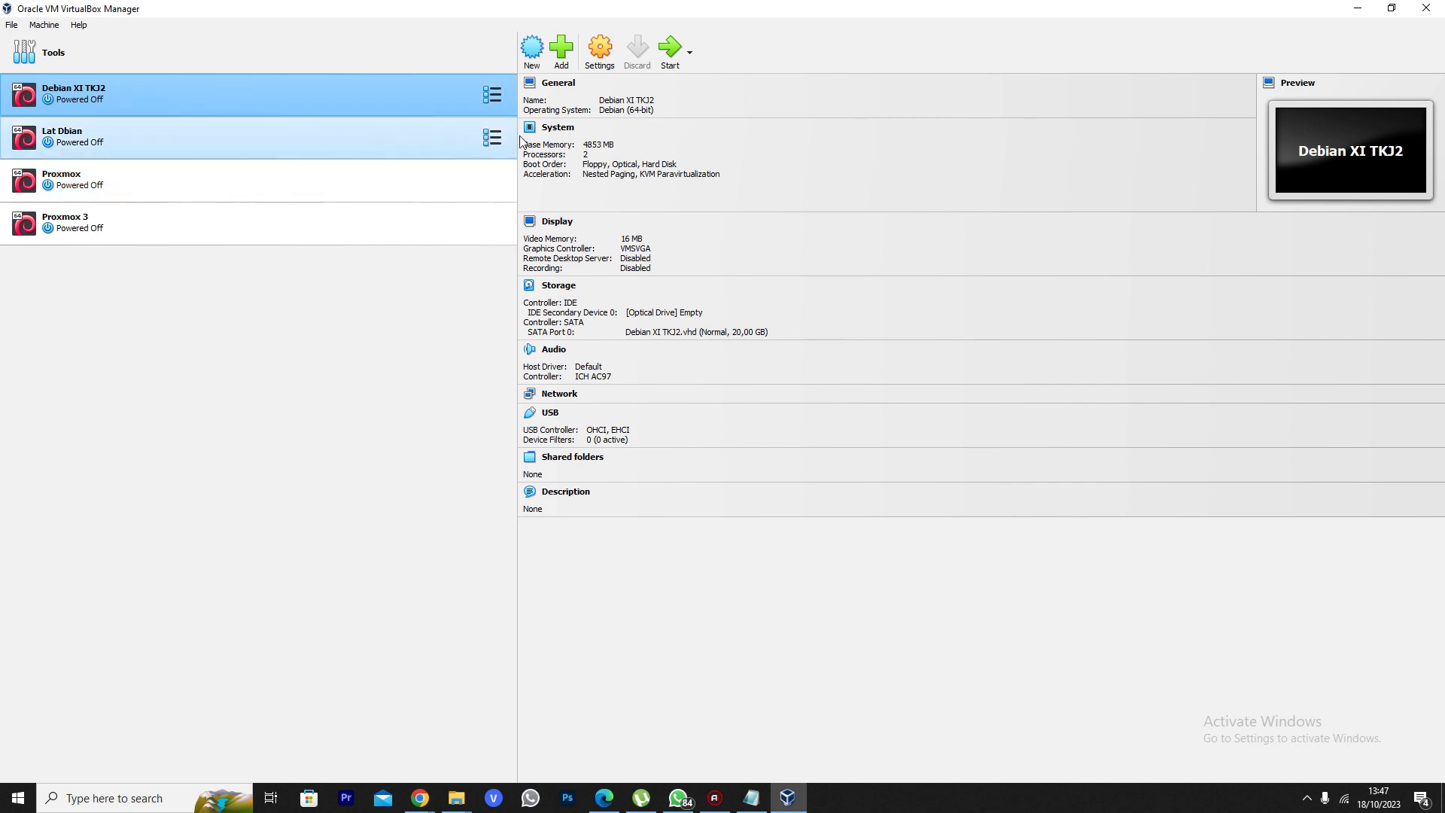
Start a new virtual machine and name it 'Debian 8'
click(532, 48)
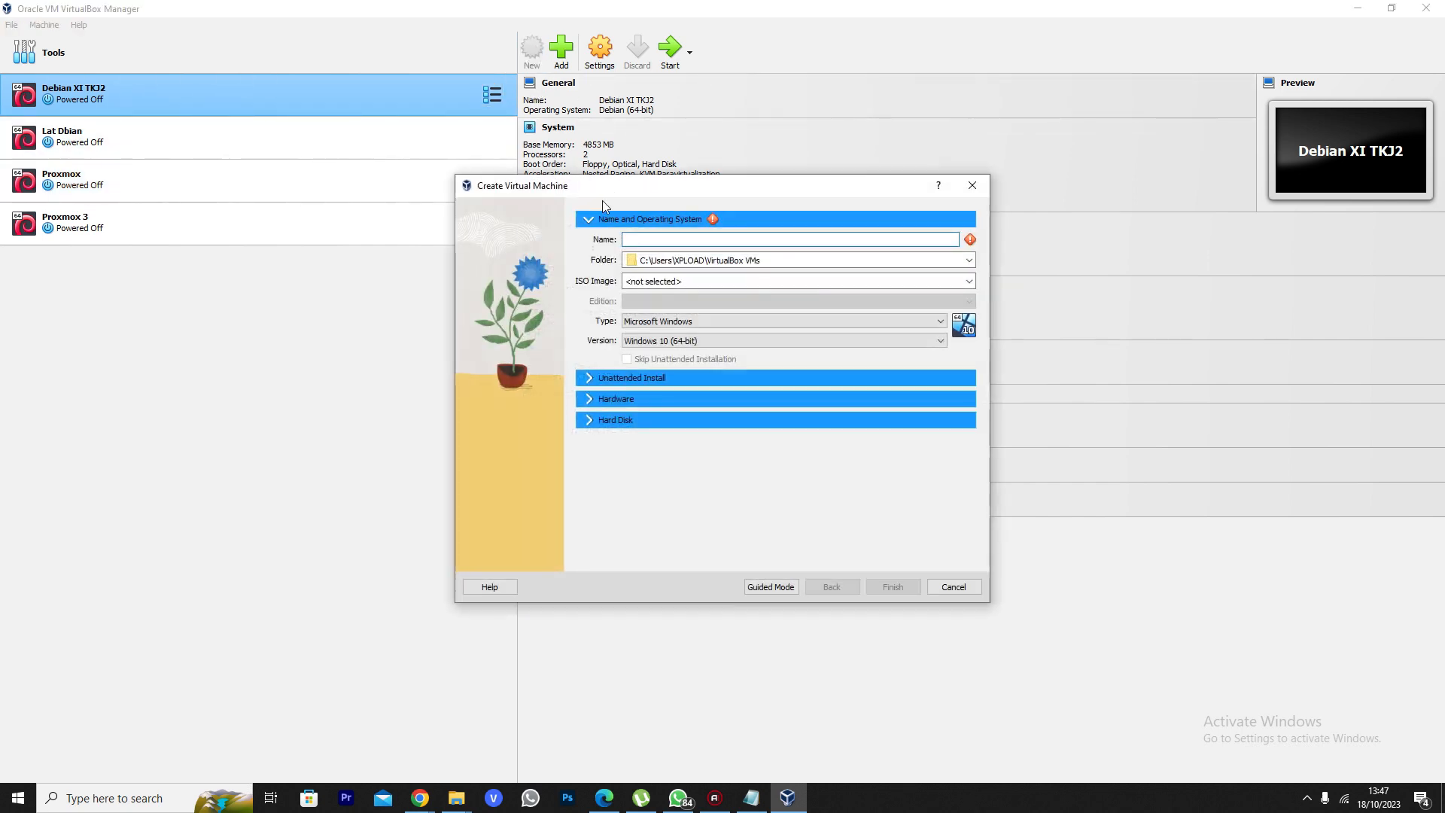
drag(600, 194, 436, 192)
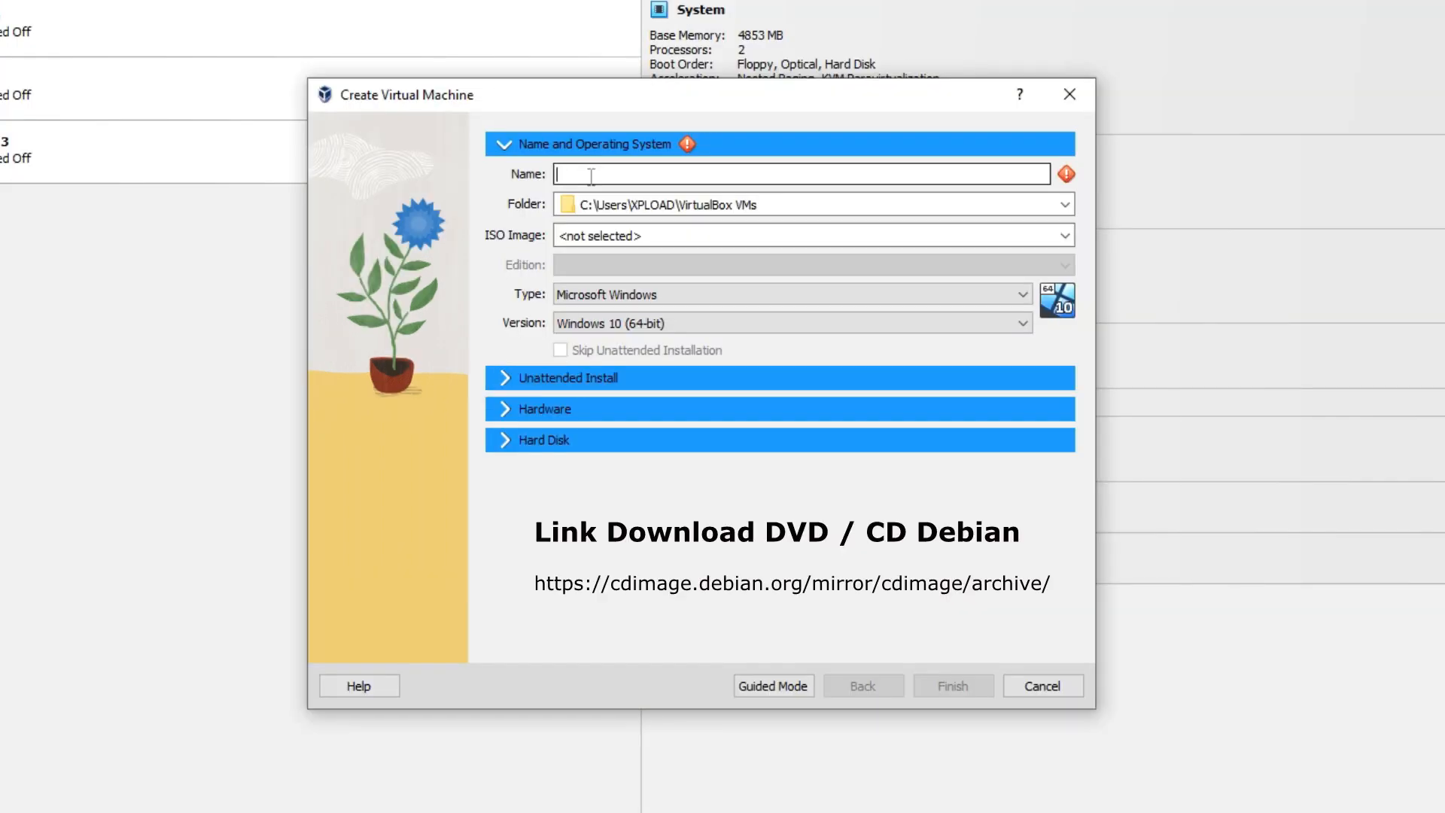
text(dE)
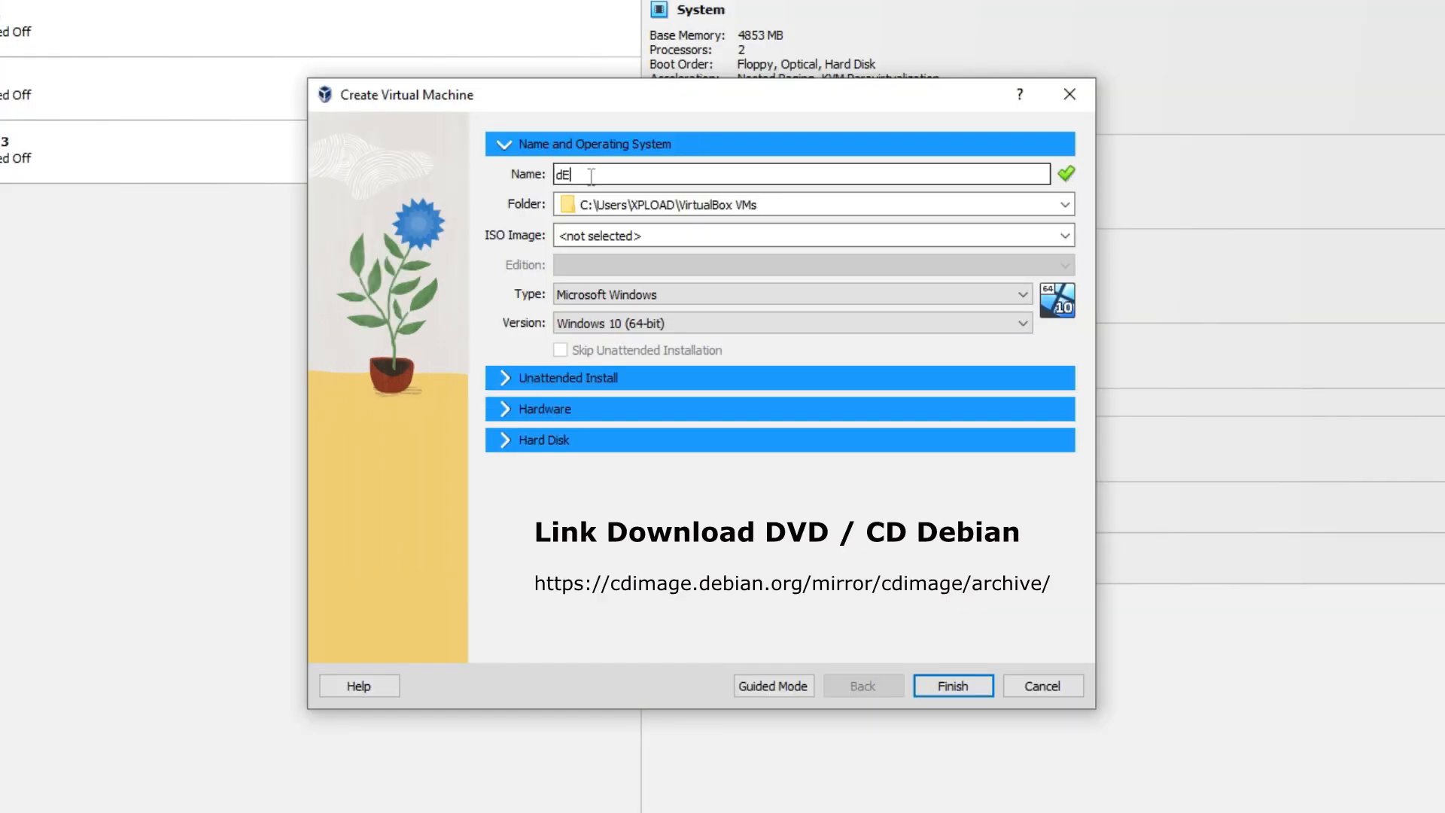
text(BIA)
key(BackSpace)
key(BackSpace)
key(BackSpace)
key(BackSpace)
key(BackSpace)
text(Debian)
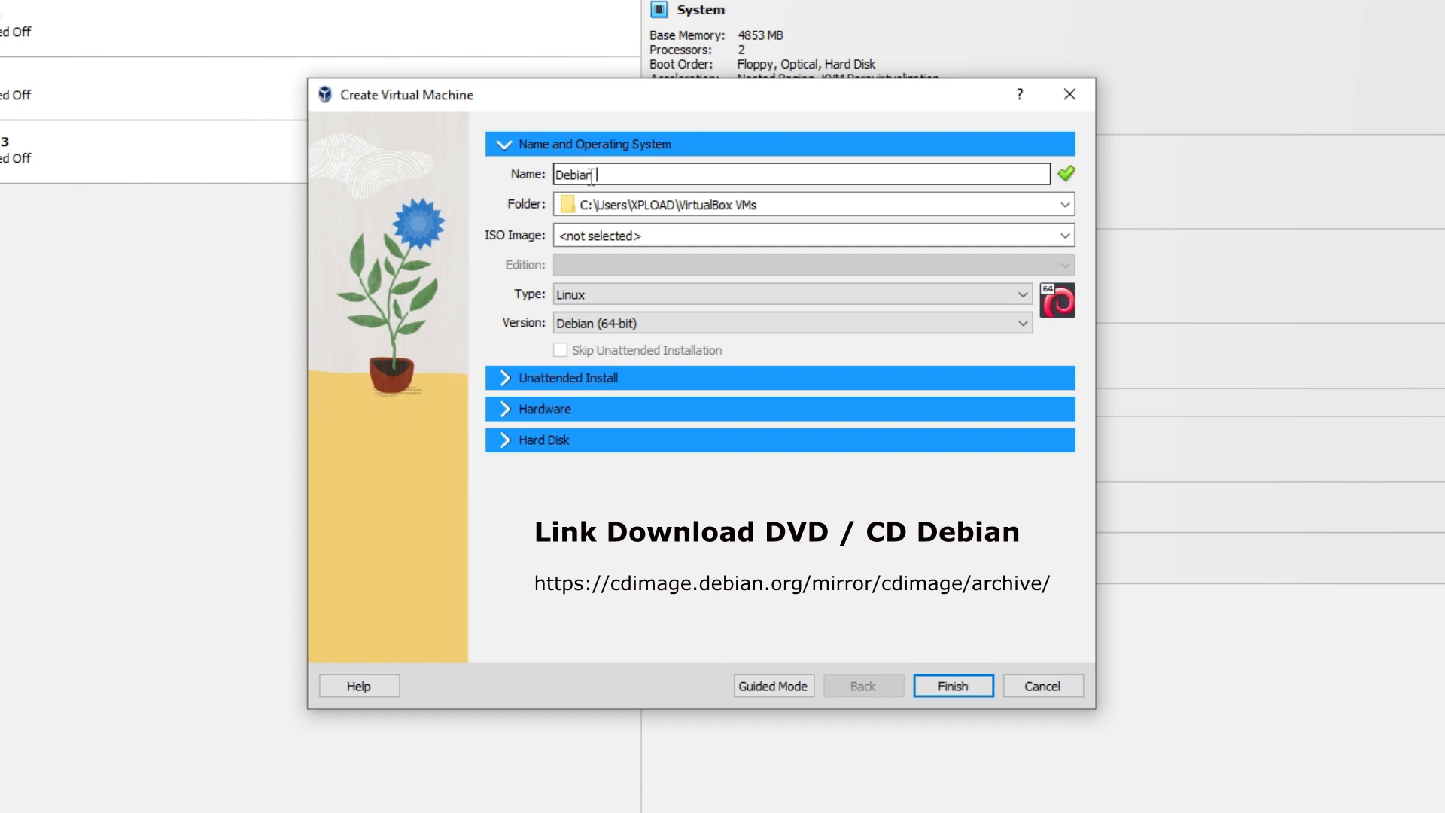
text( 8)
drag(652, 175, 427, 181)
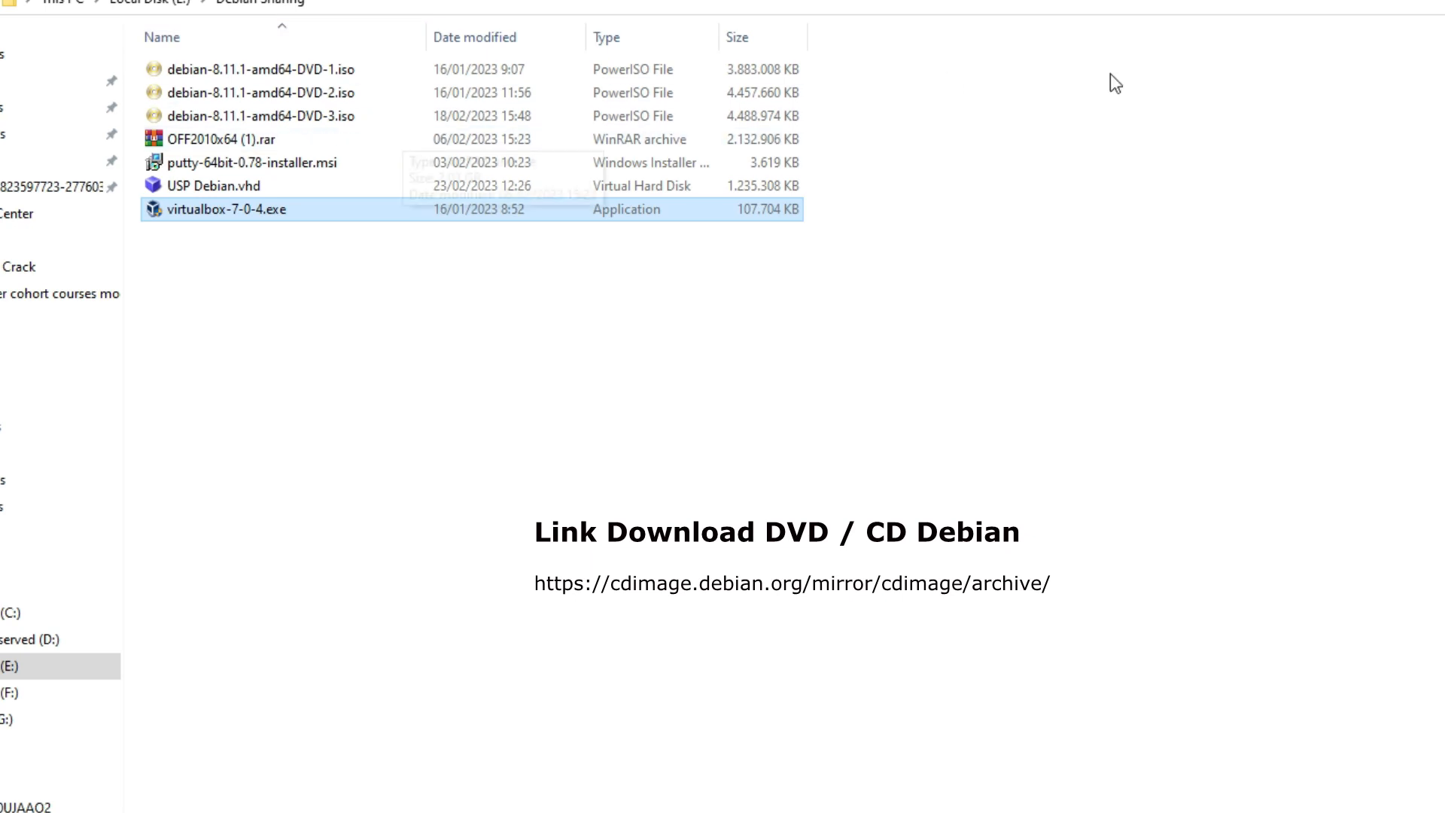
Look through the Debian DVD images in the list, settling on the first one
click(286, 69)
click(288, 92)
click(298, 113)
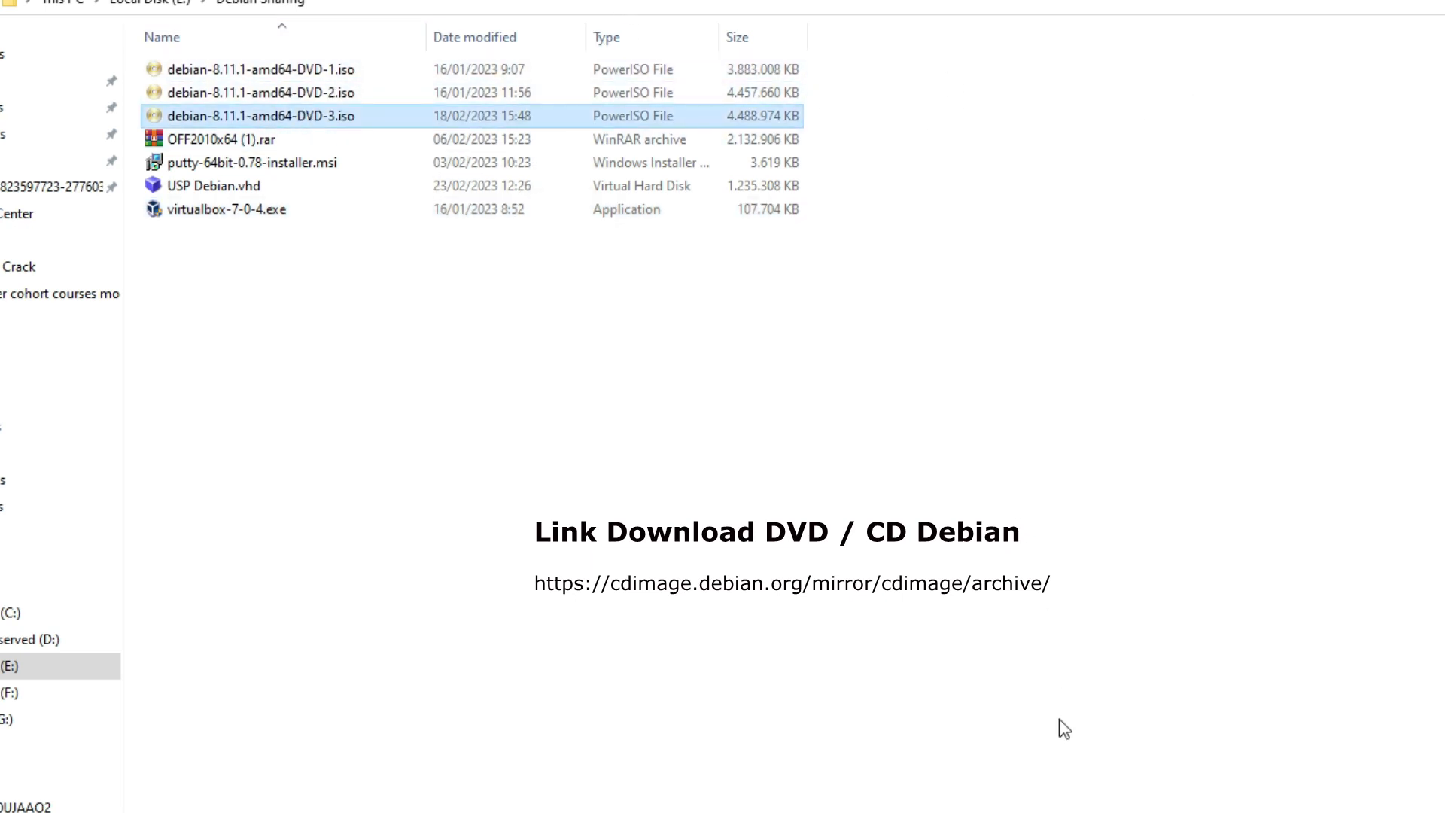
click(273, 73)
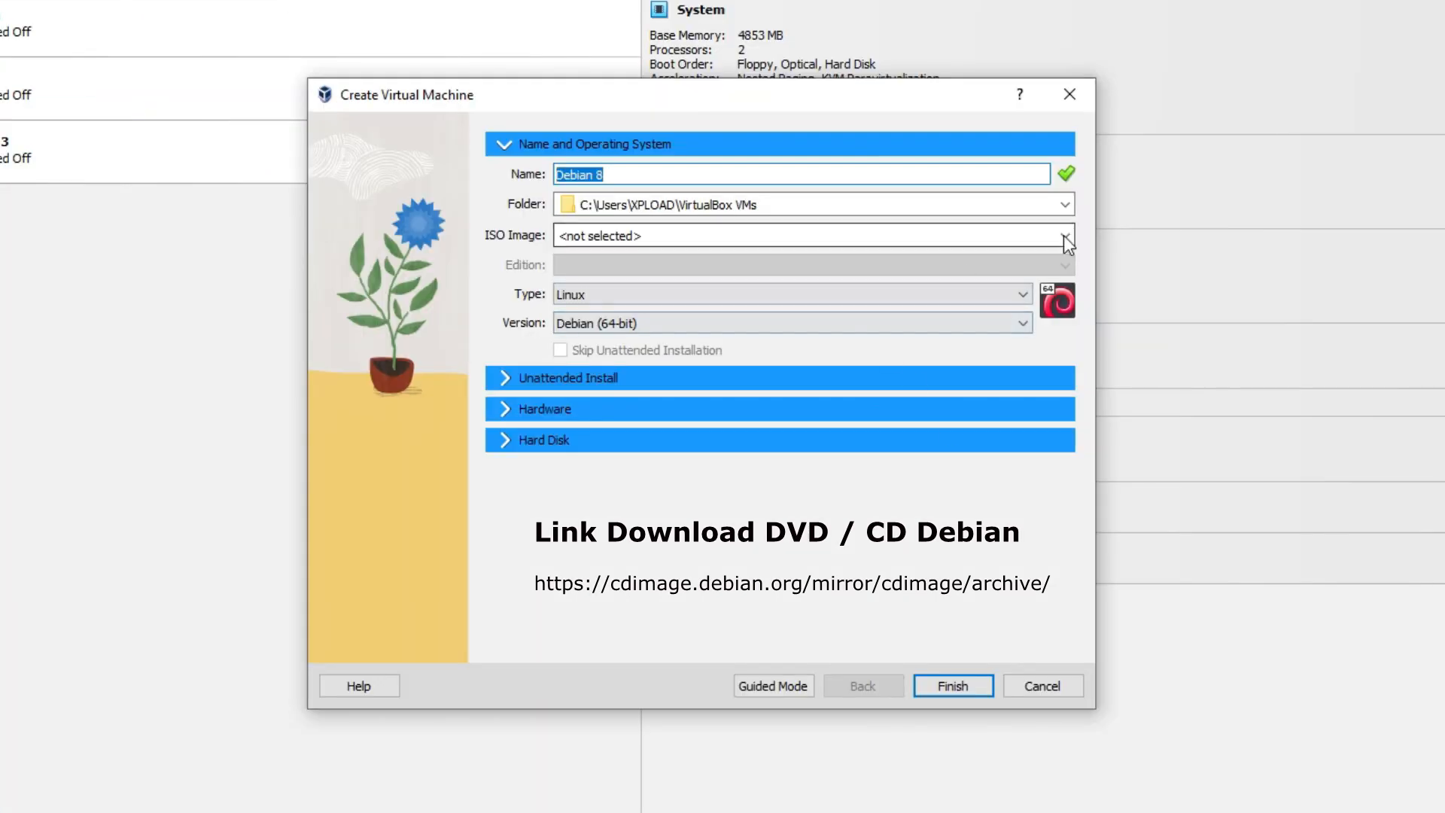
Use E:\Debian Sharing\debian-8.11.1-amd64-DVD-1.iso as the installer ISO image
click(1064, 234)
click(775, 268)
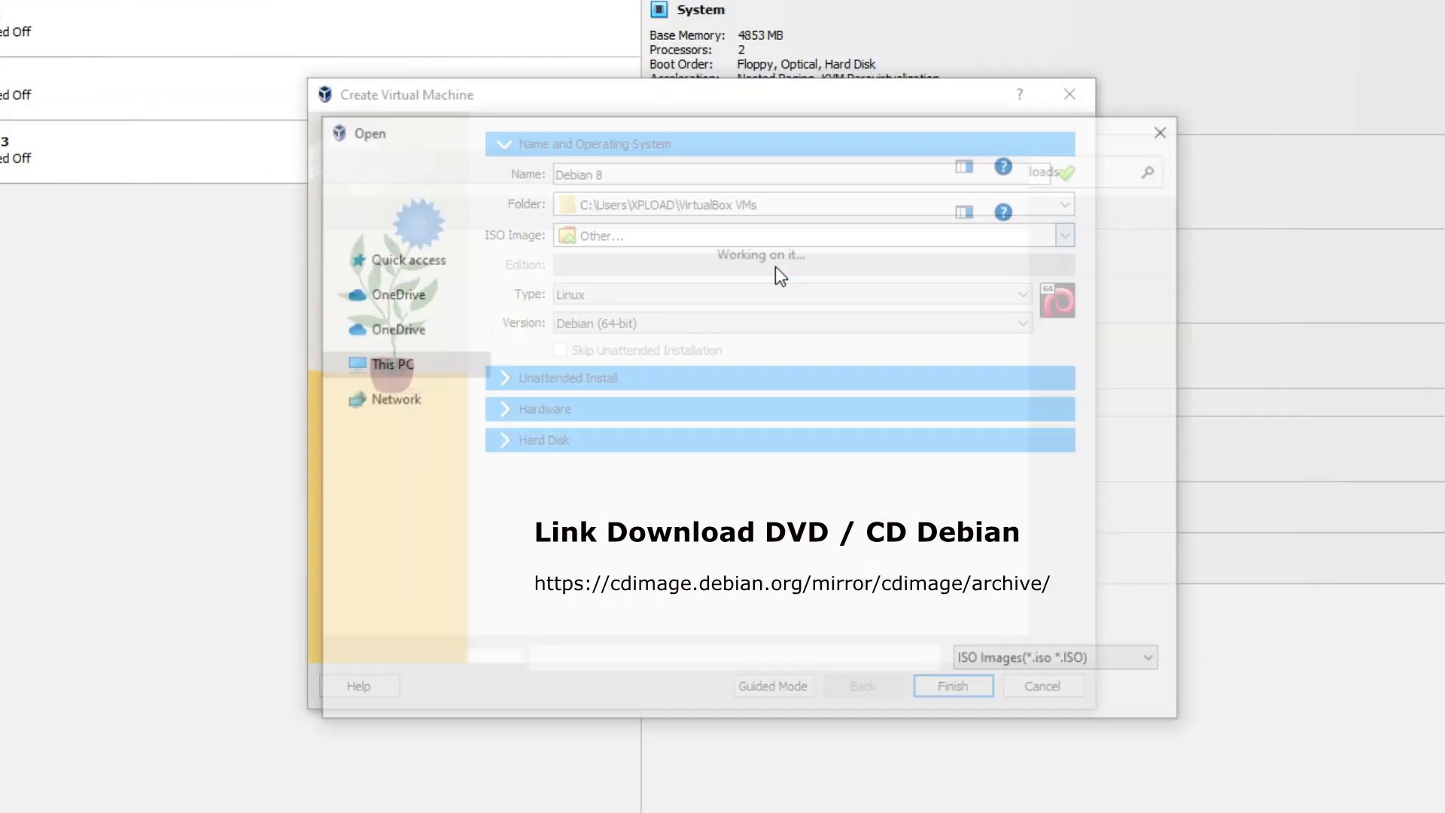
scroll(473, 576, down, 3)
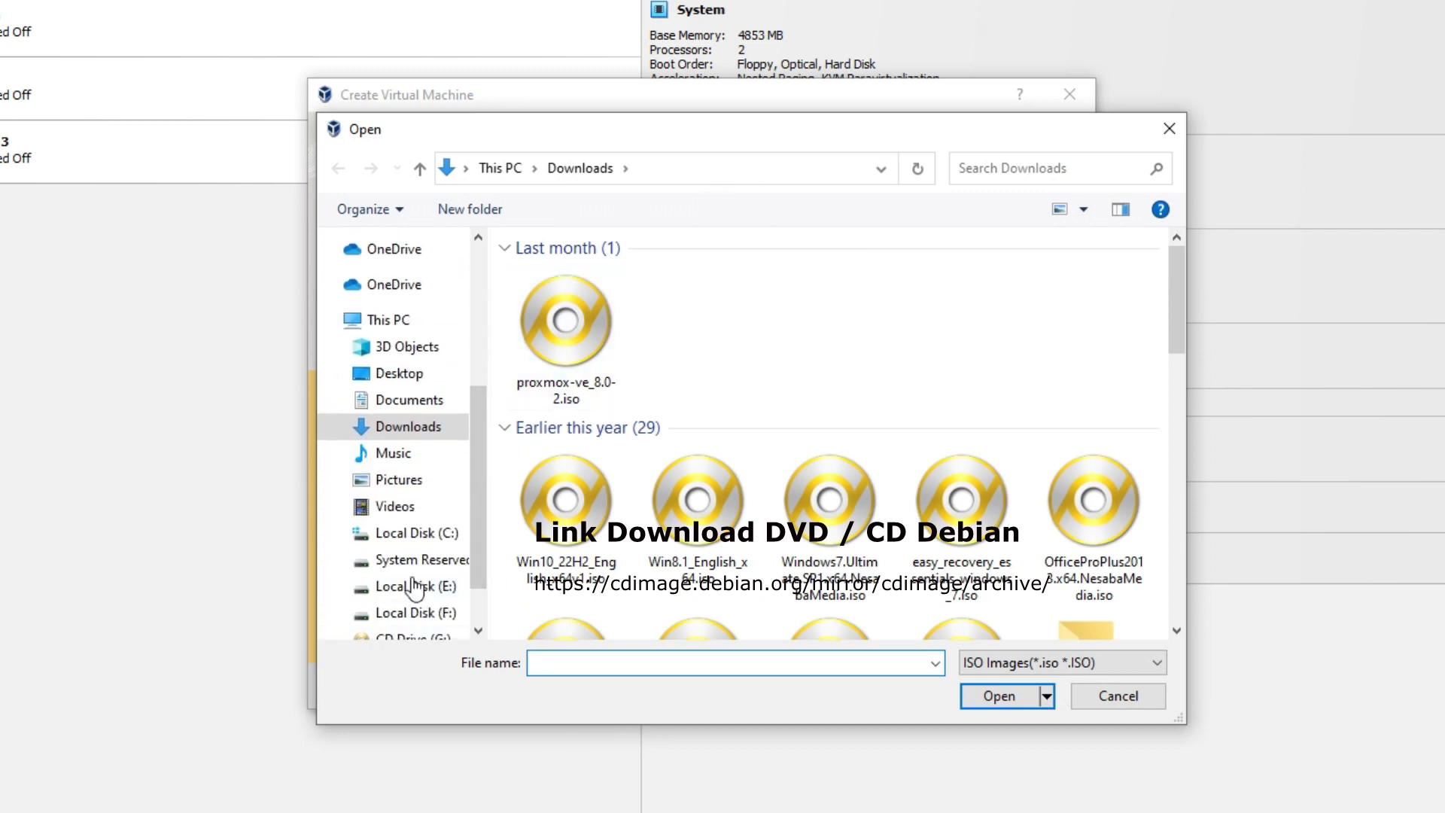
click(399, 586)
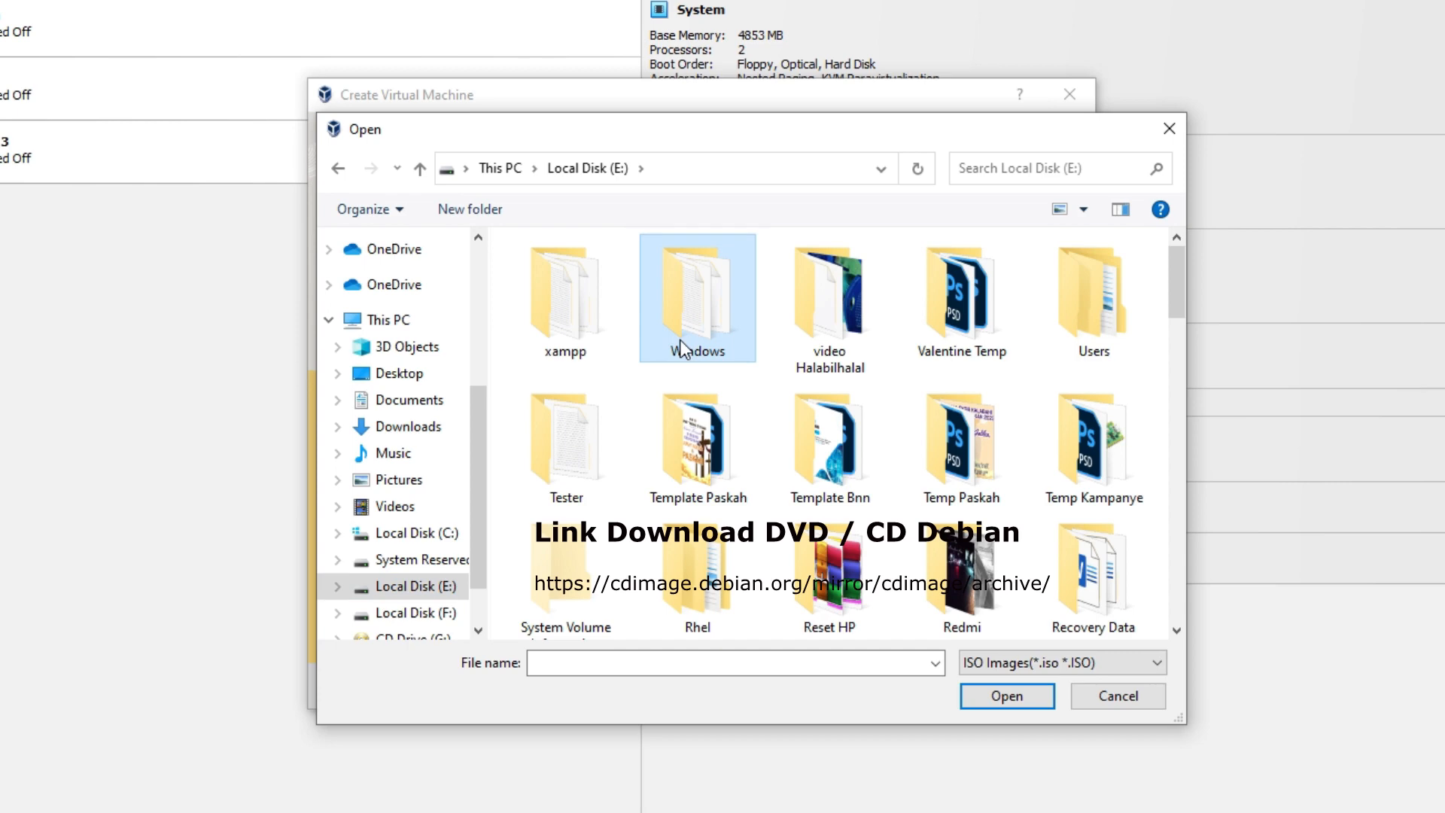
scroll(684, 345, down, 5)
double_click(689, 445)
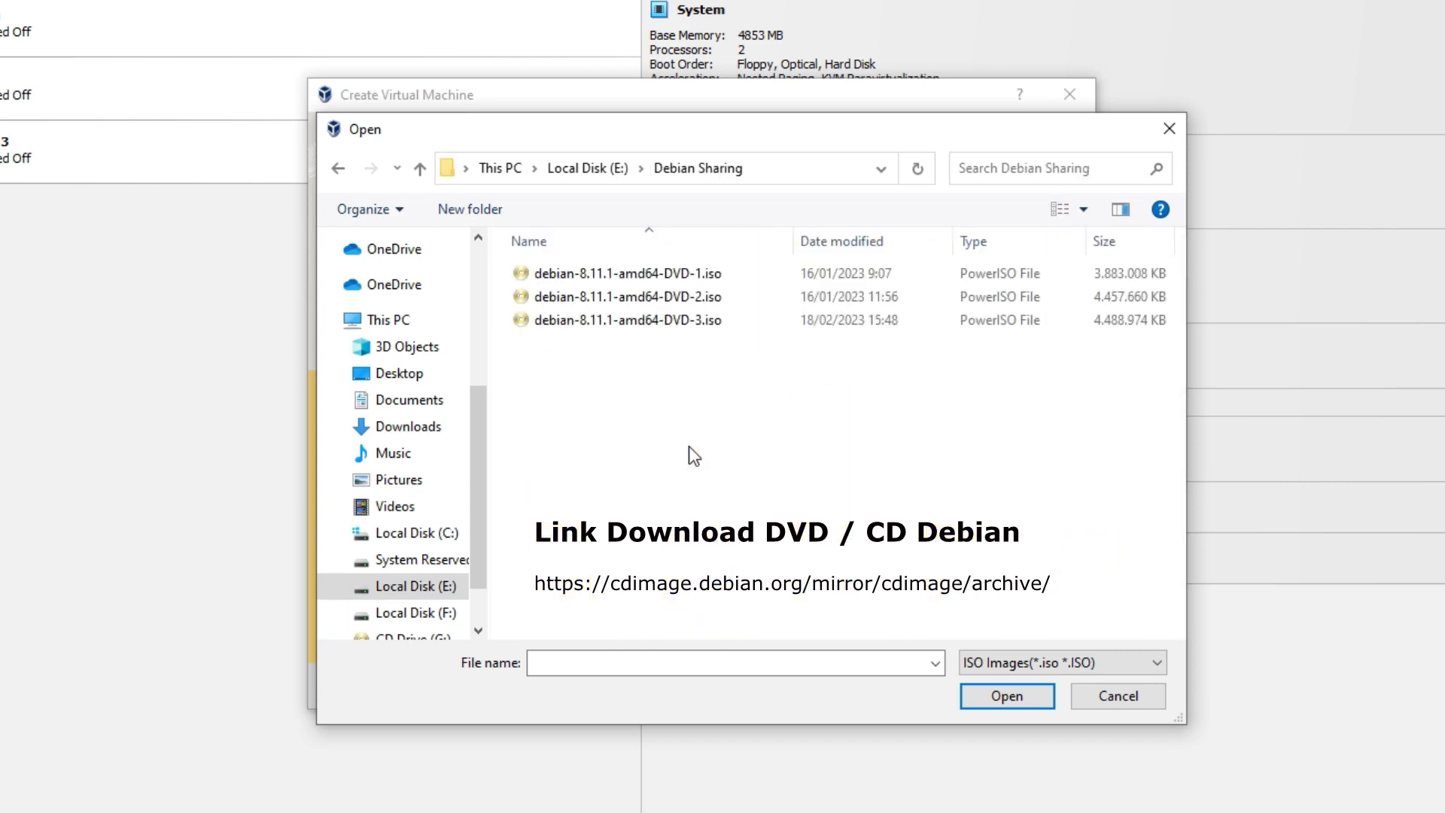
double_click(680, 283)
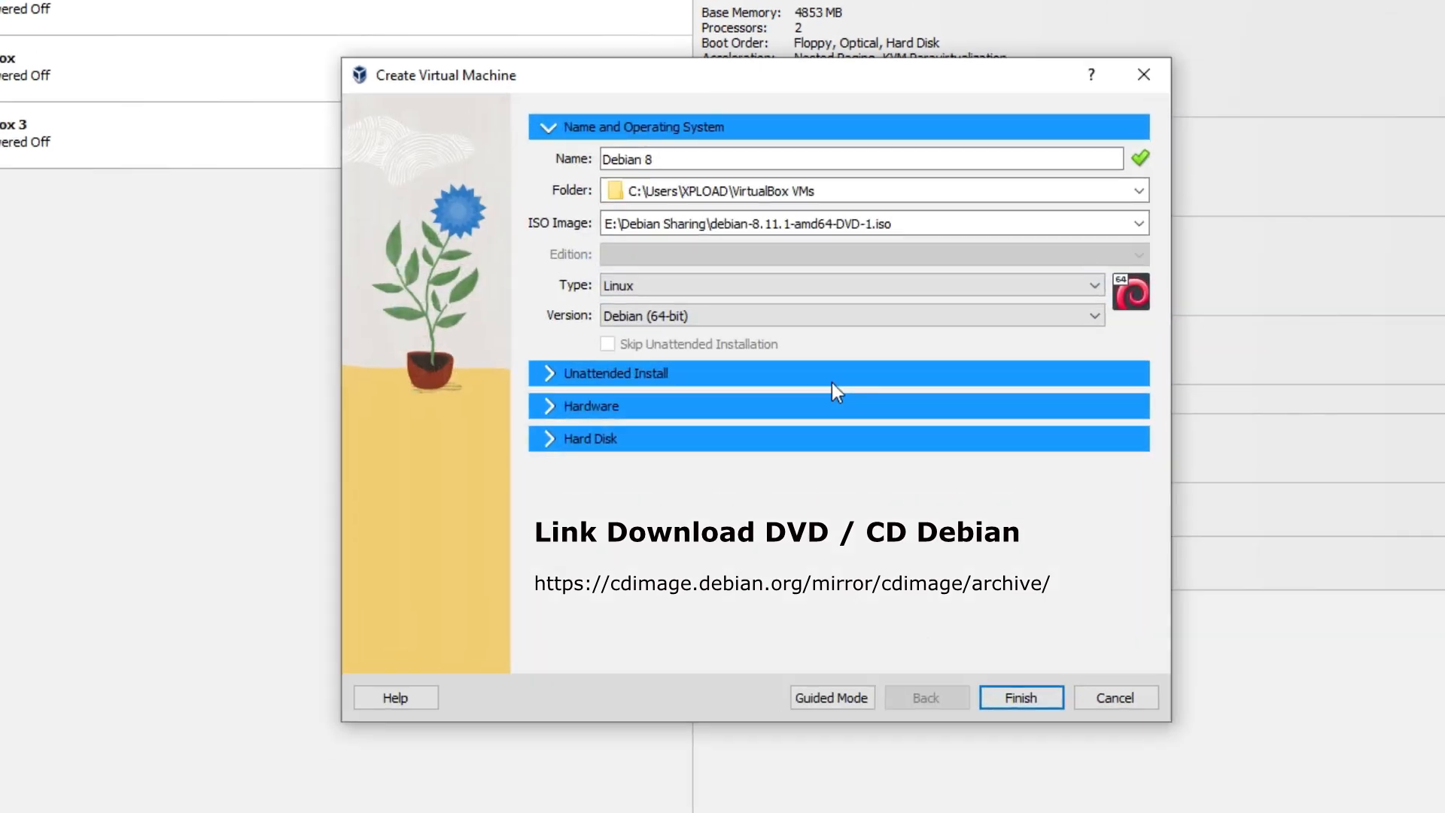
Keep Linux as the operating system type and show the hard disk options
click(789, 291)
click(787, 289)
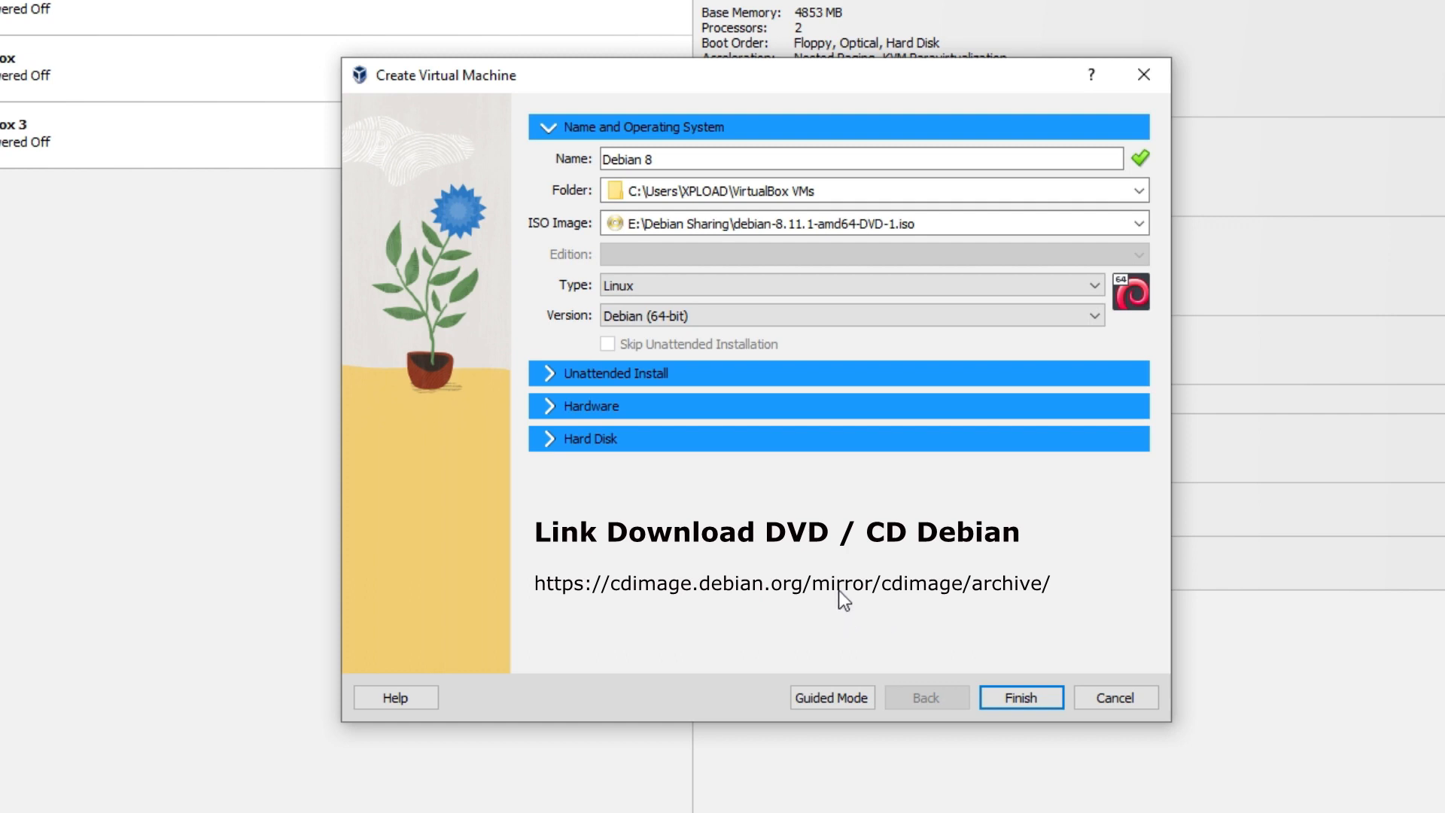
click(550, 440)
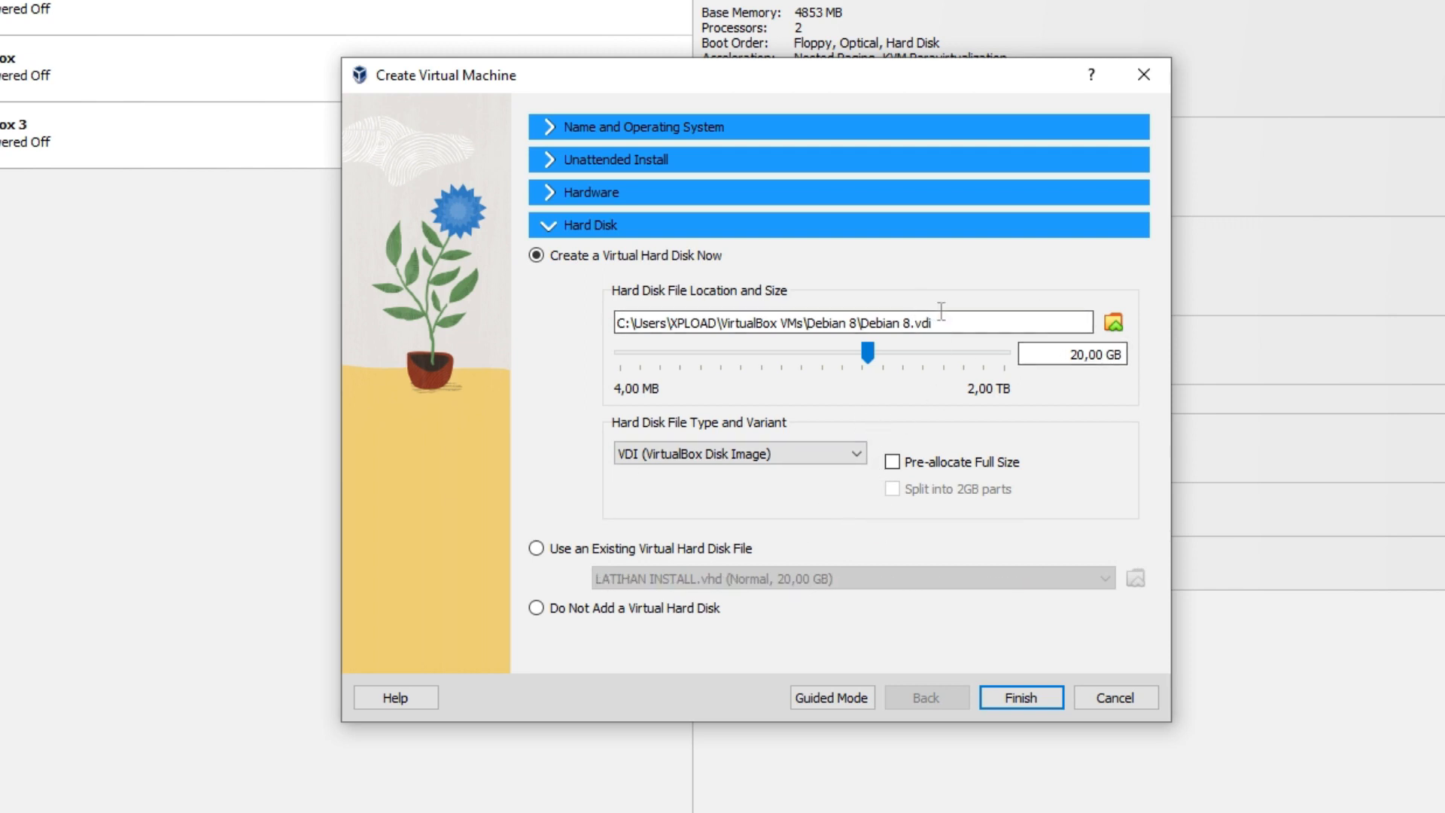
Try 40 GB for the virtual hard disk size, then set it back to 20 GB
drag(1060, 352, 1097, 353)
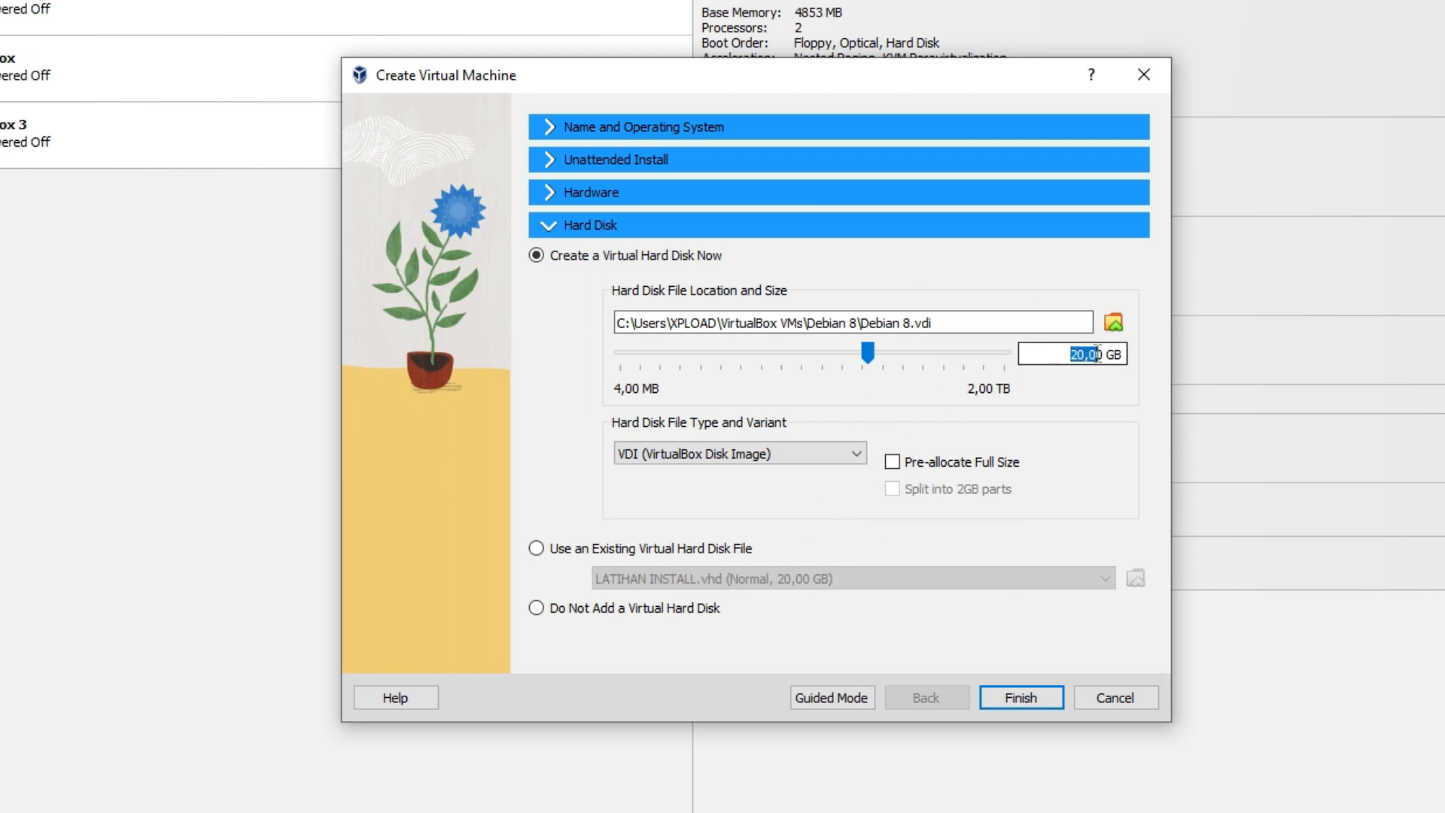
click(867, 350)
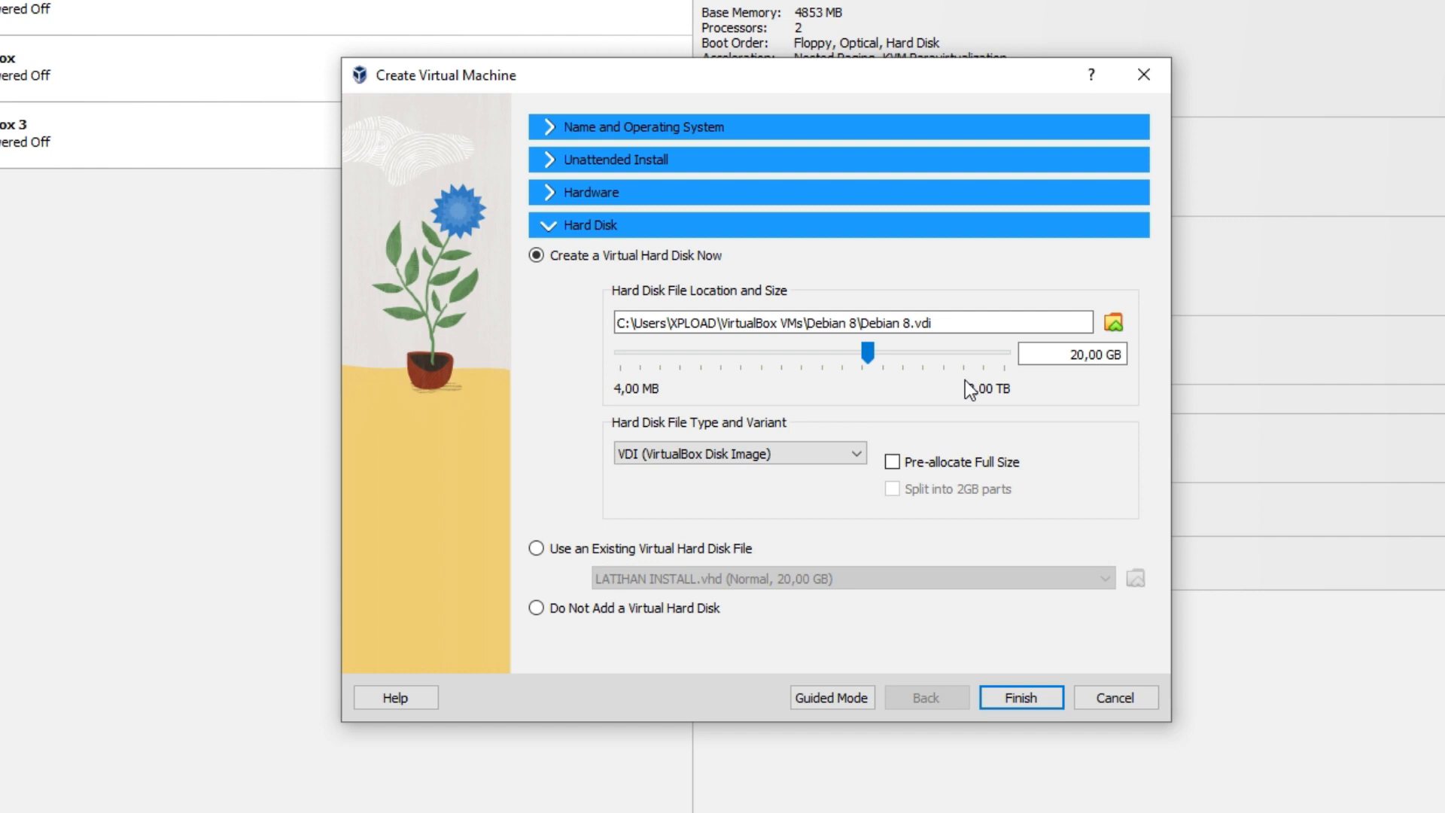
drag(1063, 350, 1098, 355)
text(40)
mouse_move(885, 351)
mouse_down()
mouse_move(852, 372)
mouse_move(884, 376)
mouse_up()
drag(1097, 355, 927, 351)
text(20)
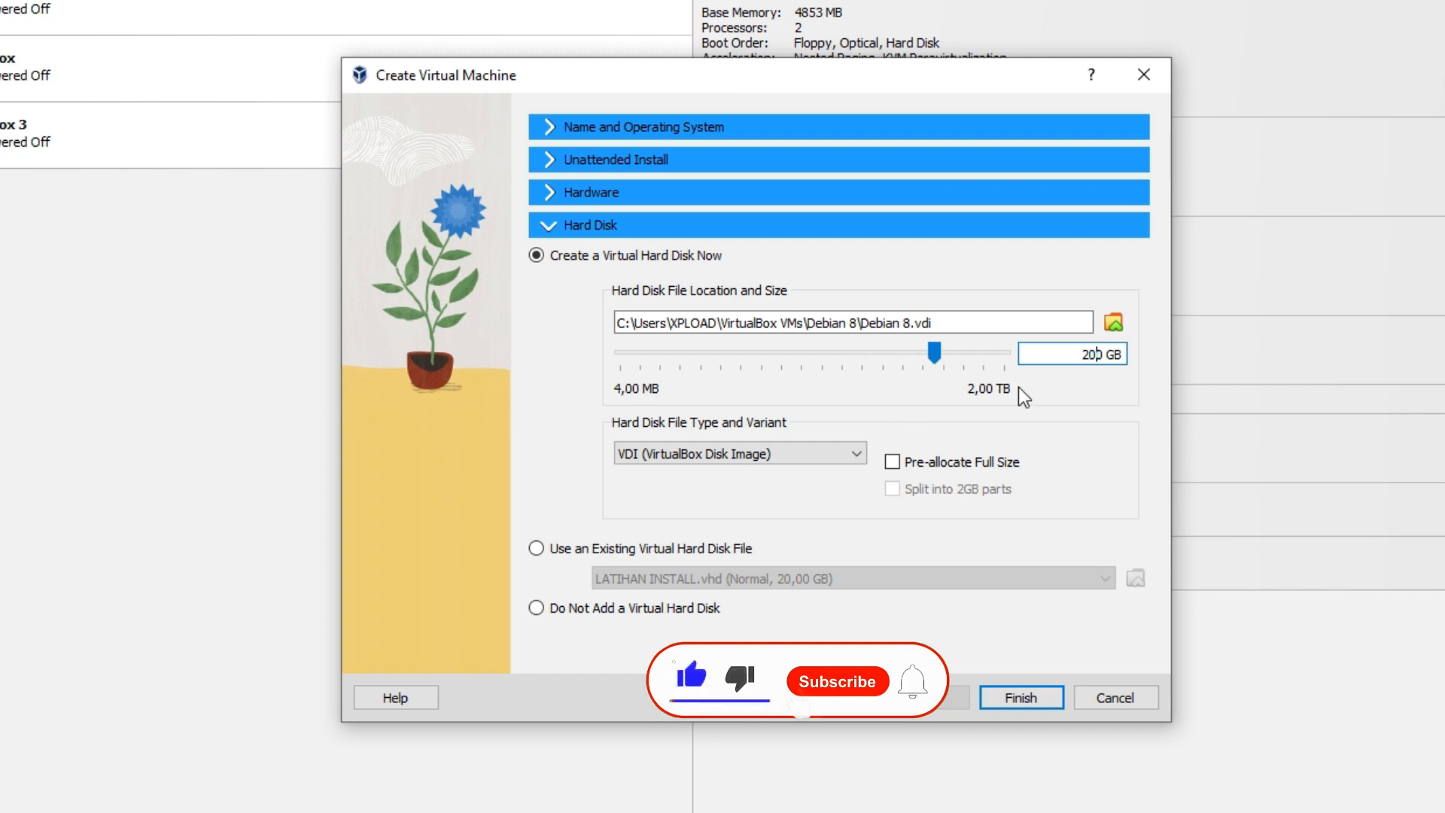
click(830, 450)
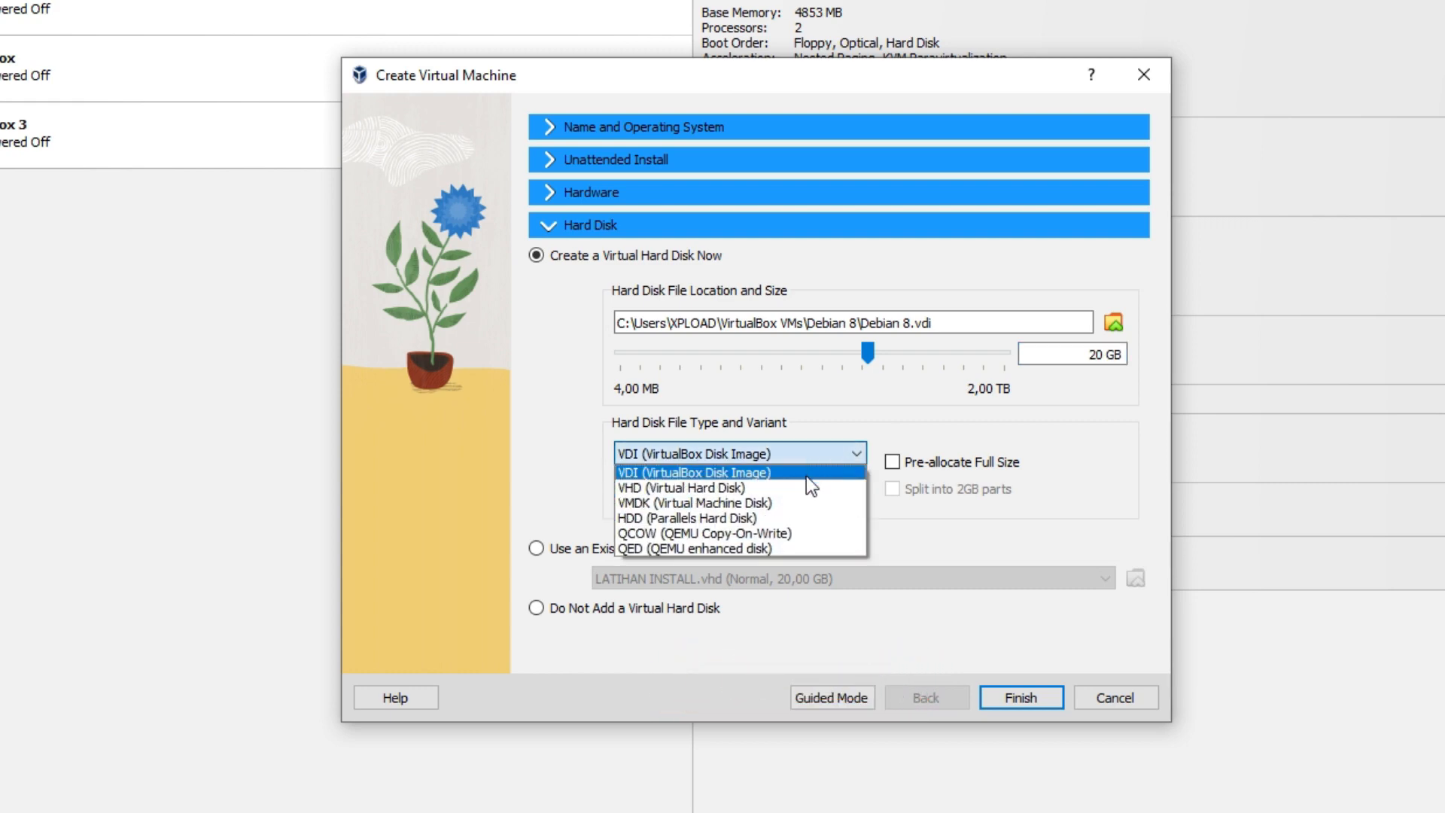
Choose VHD as the disk format, review the settings, and finish creating Debian 8
click(802, 488)
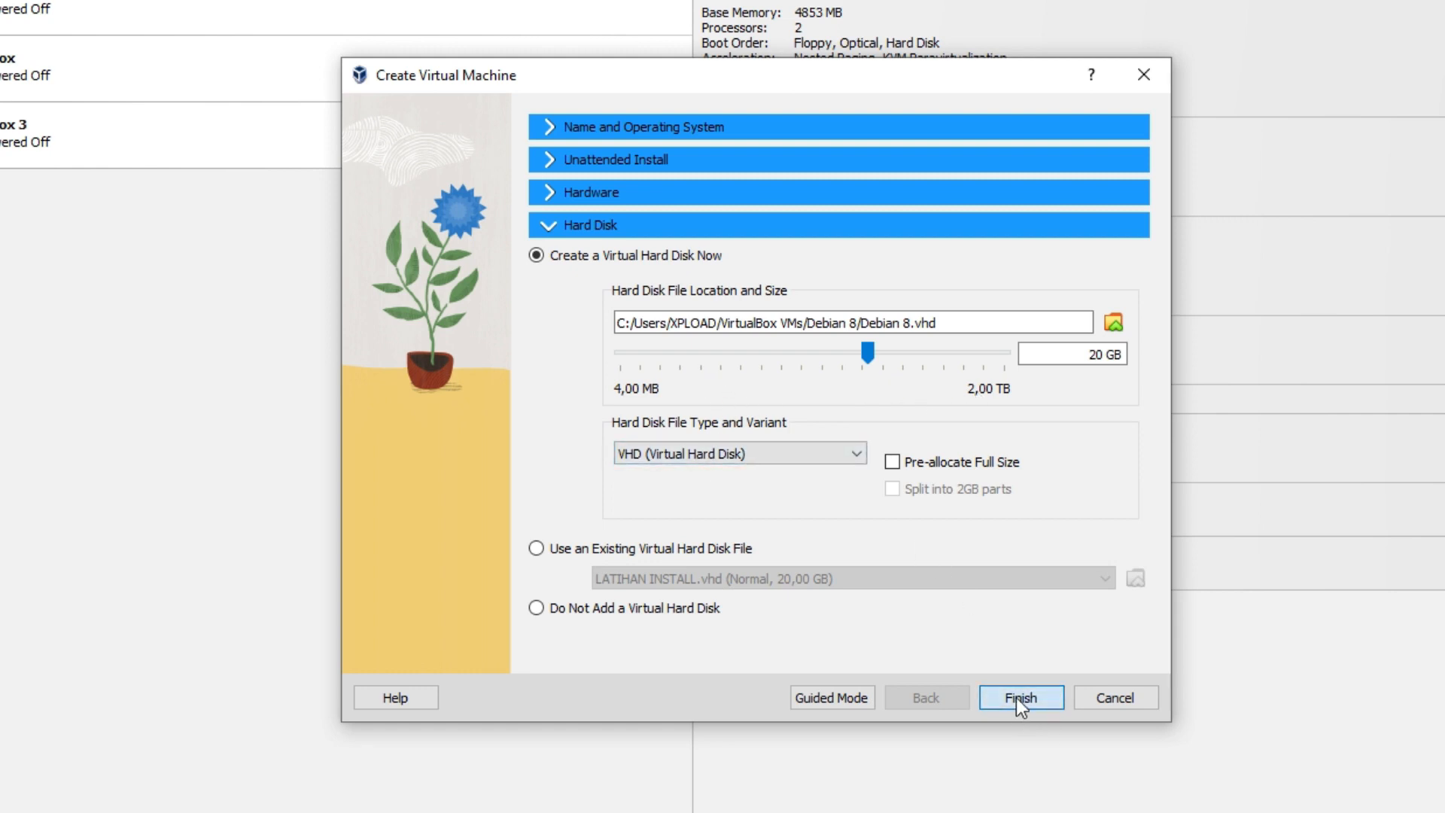
click(549, 134)
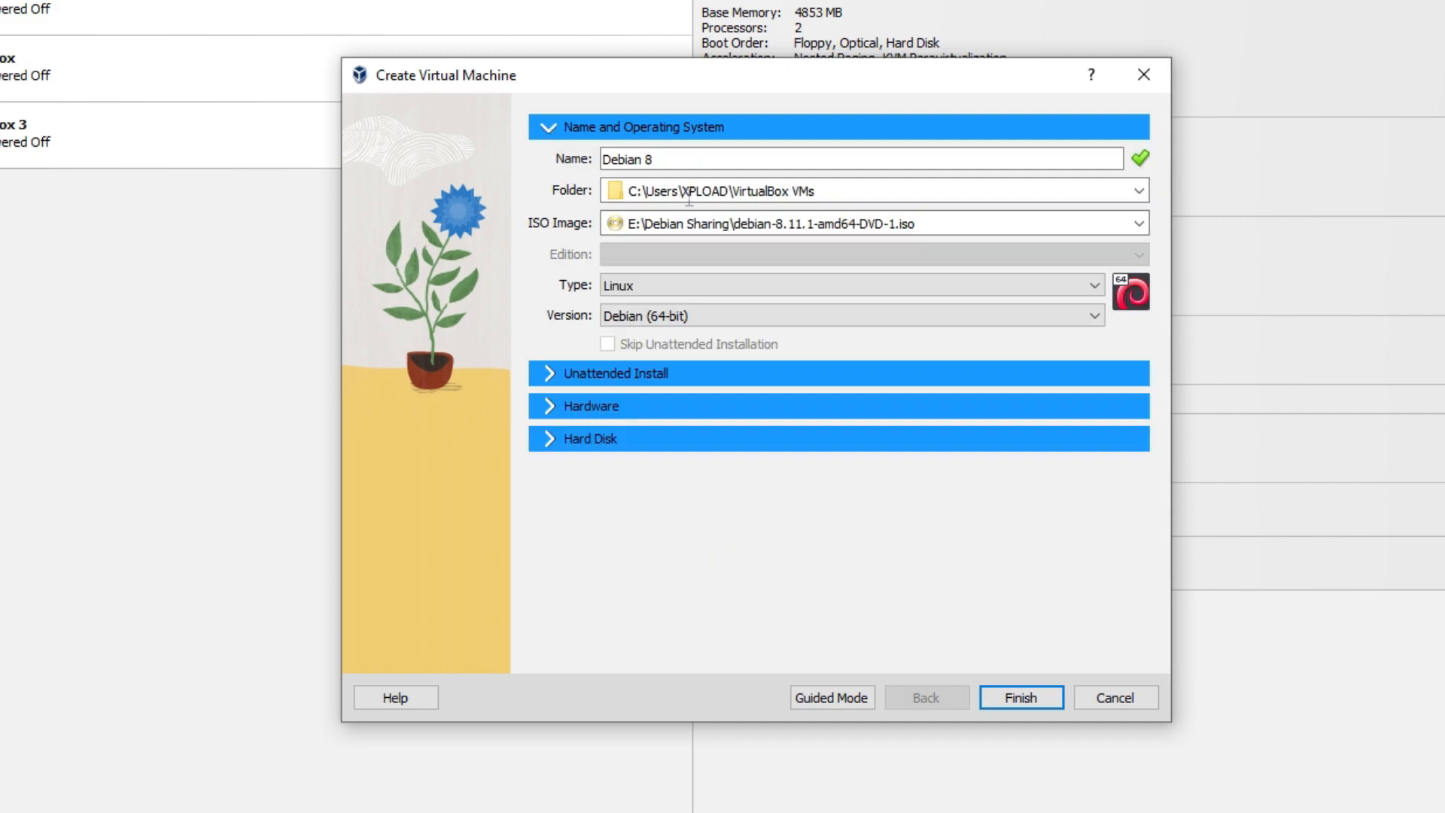
click(990, 224)
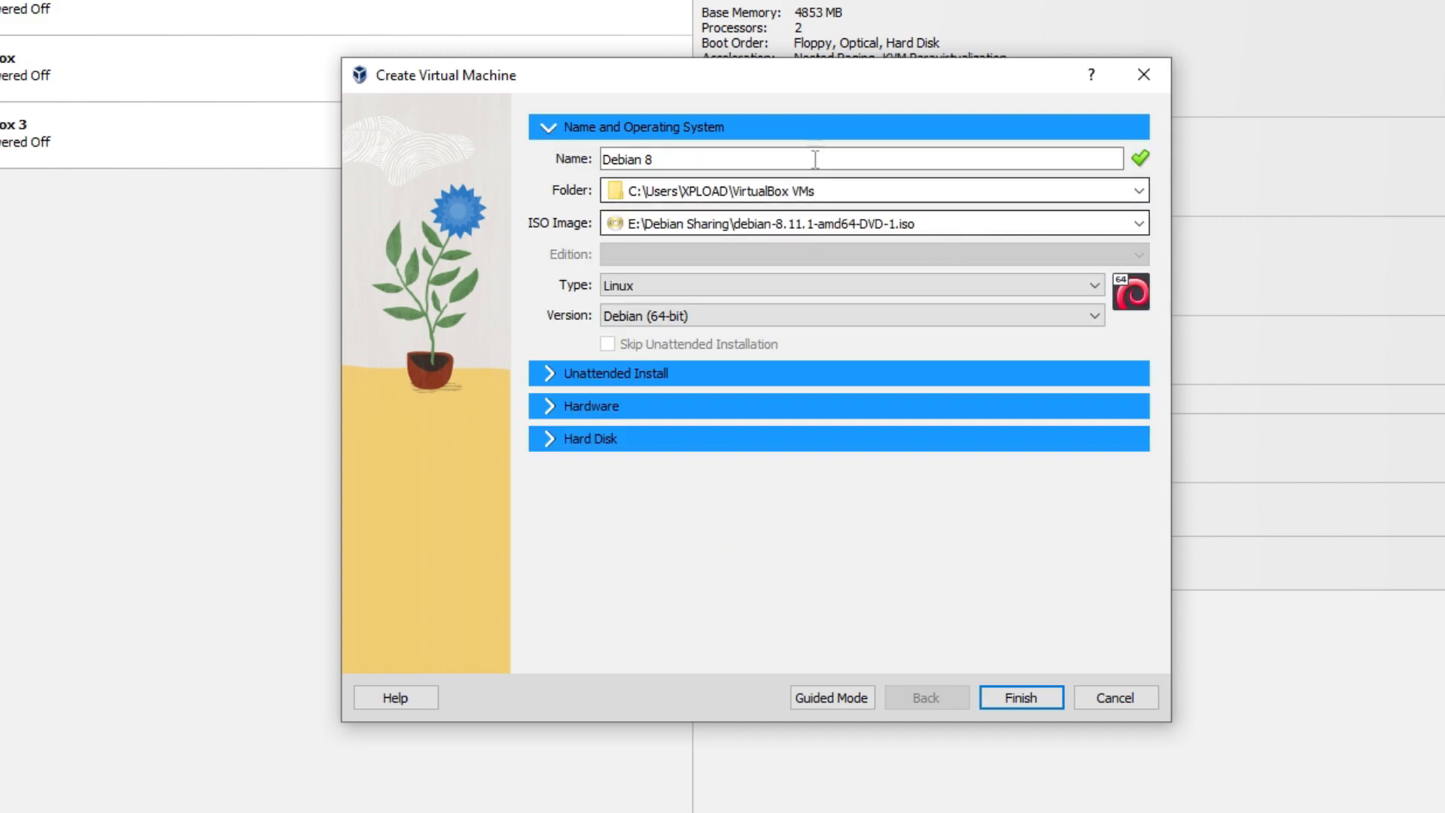
click(541, 438)
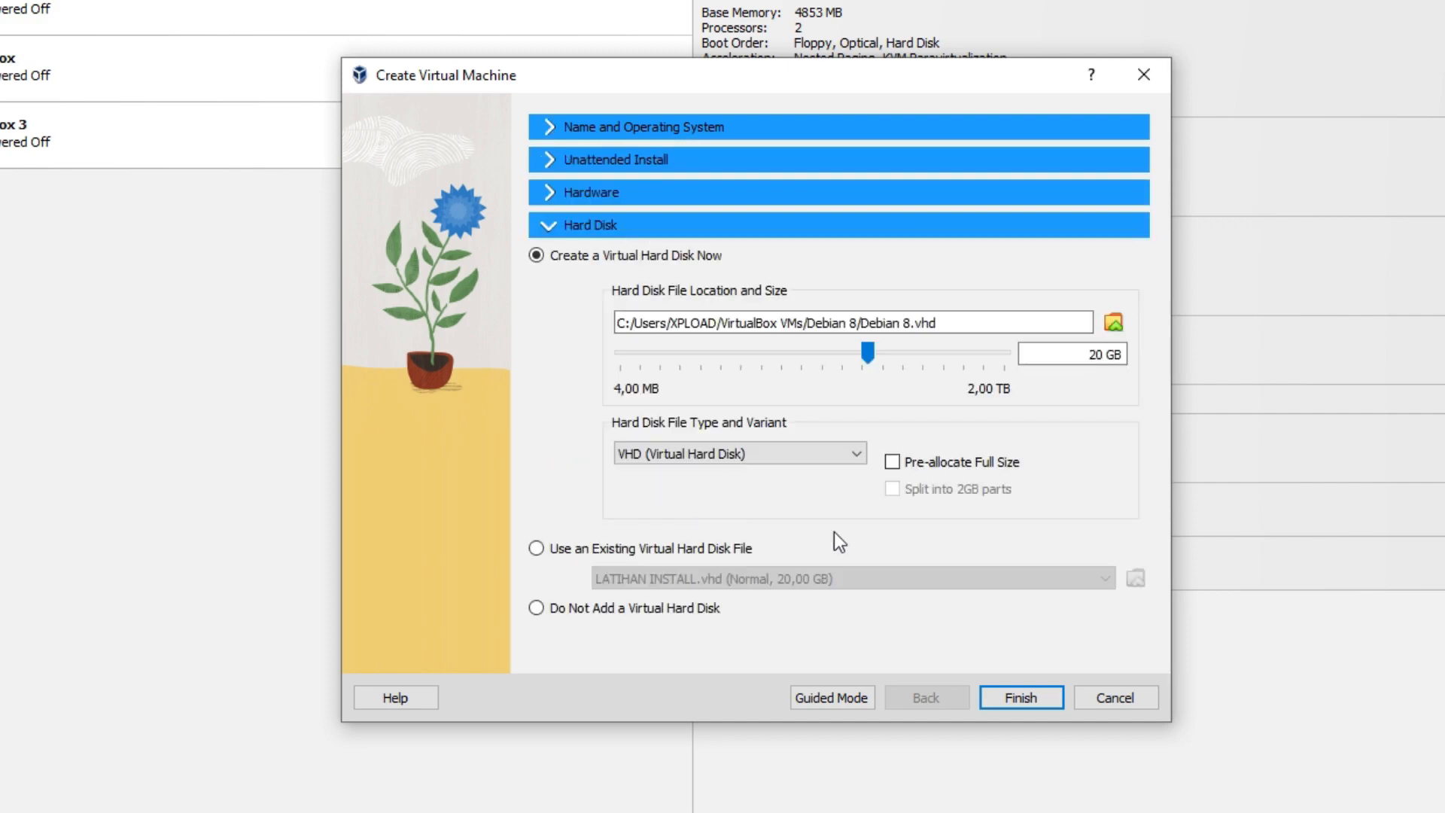
click(1023, 691)
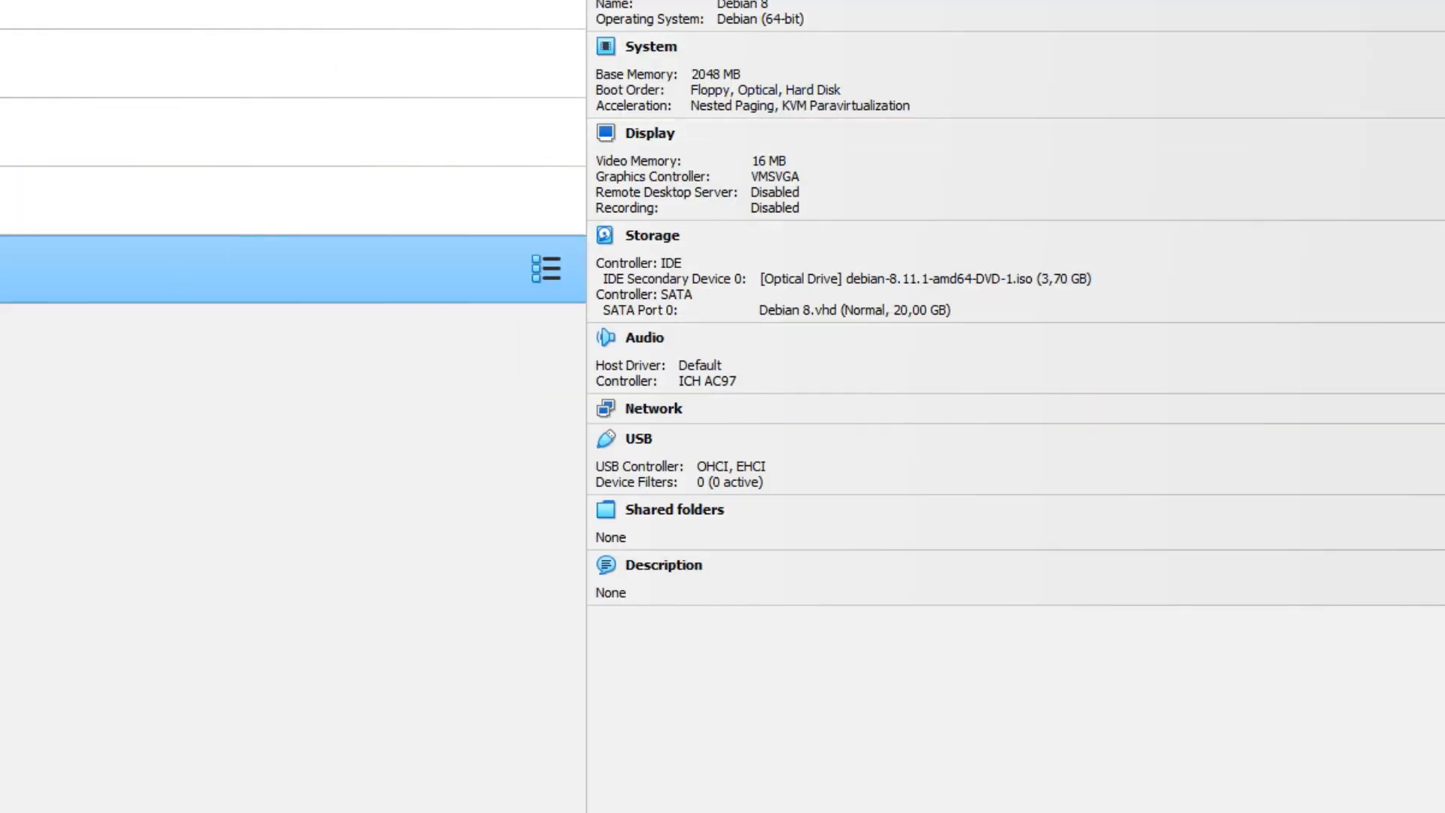
Open the Debian 8 machine's settings with Ctrl+S and go to System
key(ctrl+s)
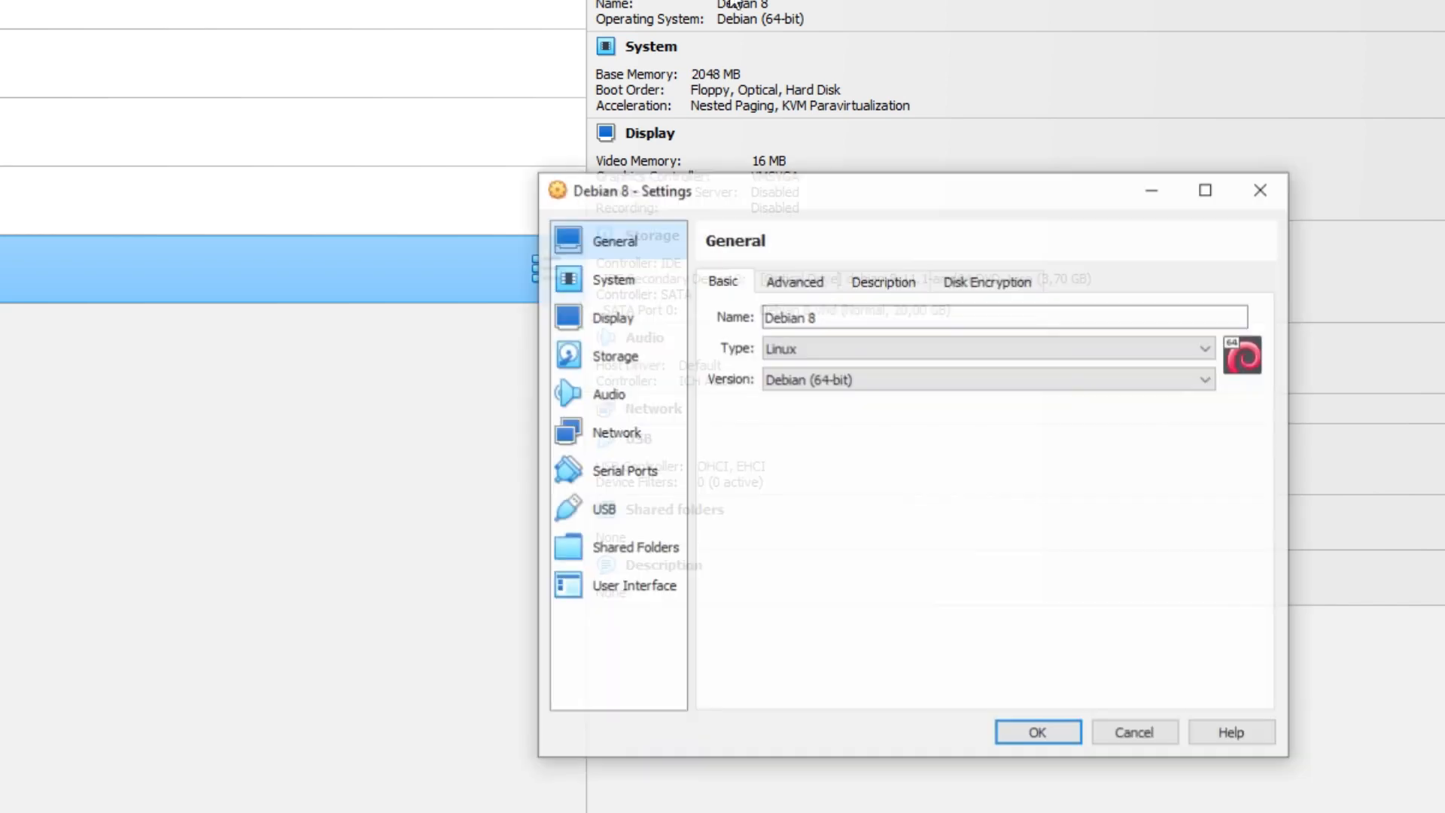
drag(777, 201, 604, 139)
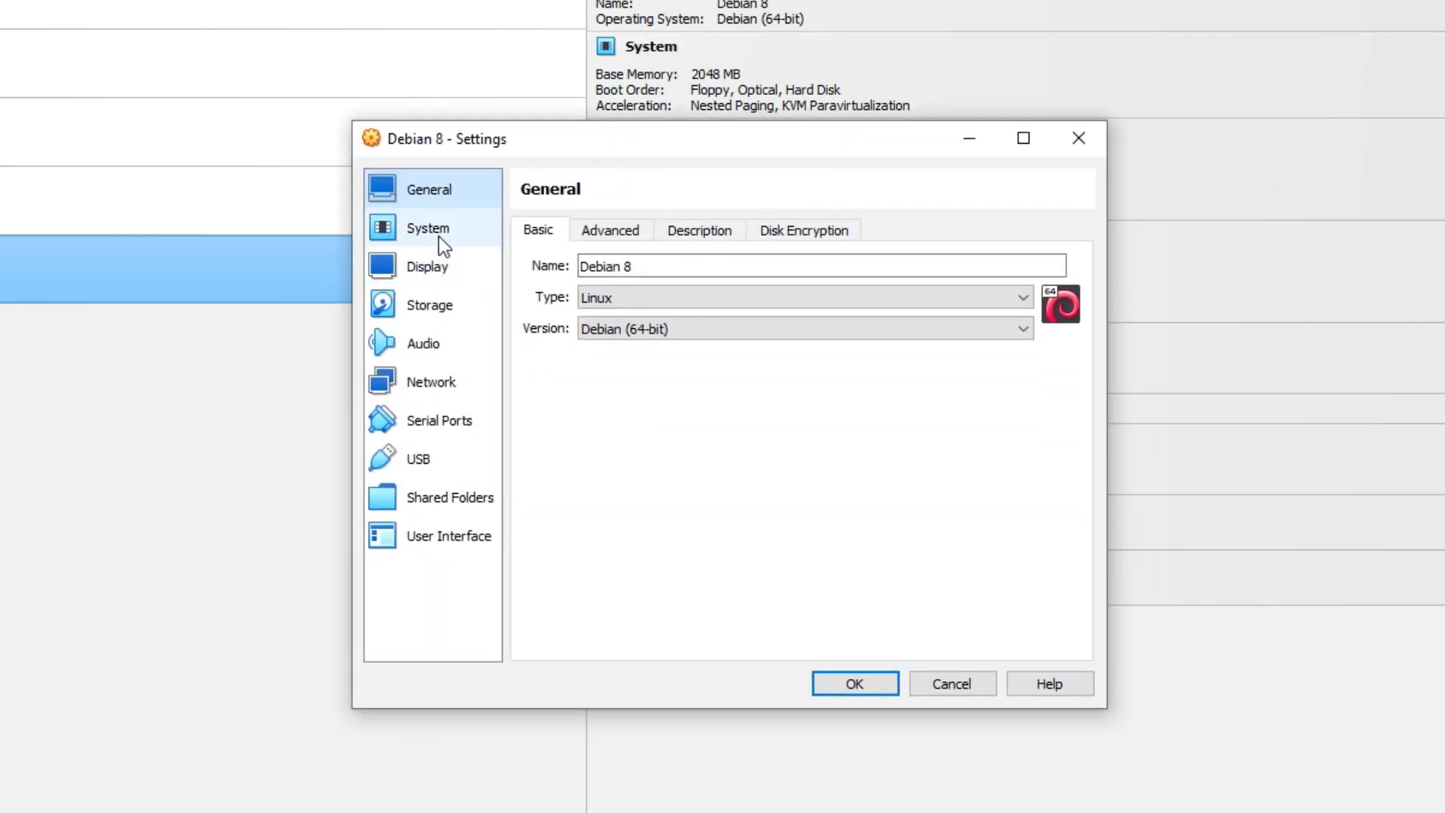
click(436, 233)
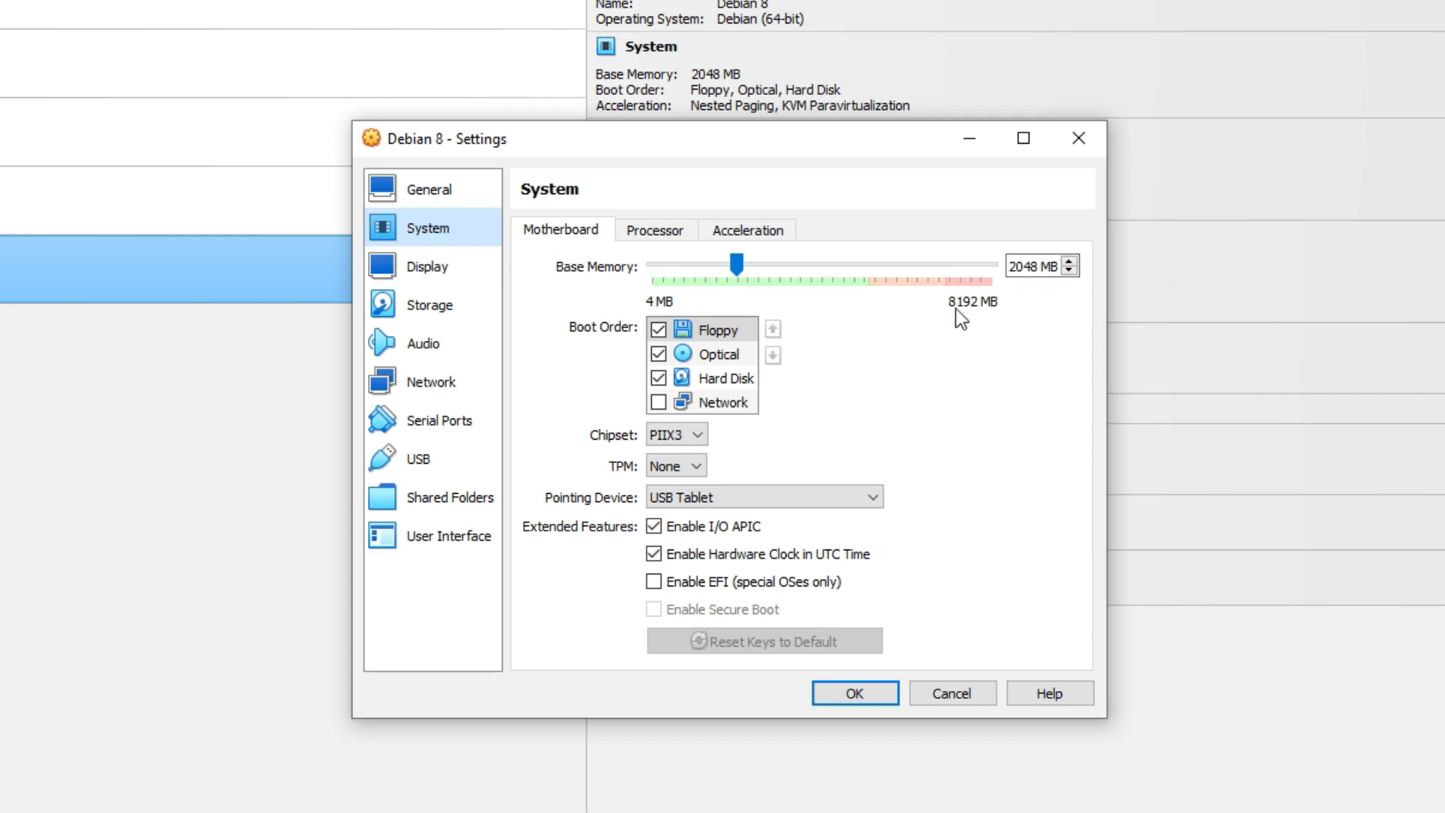
Set Base Memory to 3000 MB after trying 3198, 4000 and 3662 MB
drag(741, 270, 795, 268)
click(1038, 265)
drag(1037, 266, 870, 260)
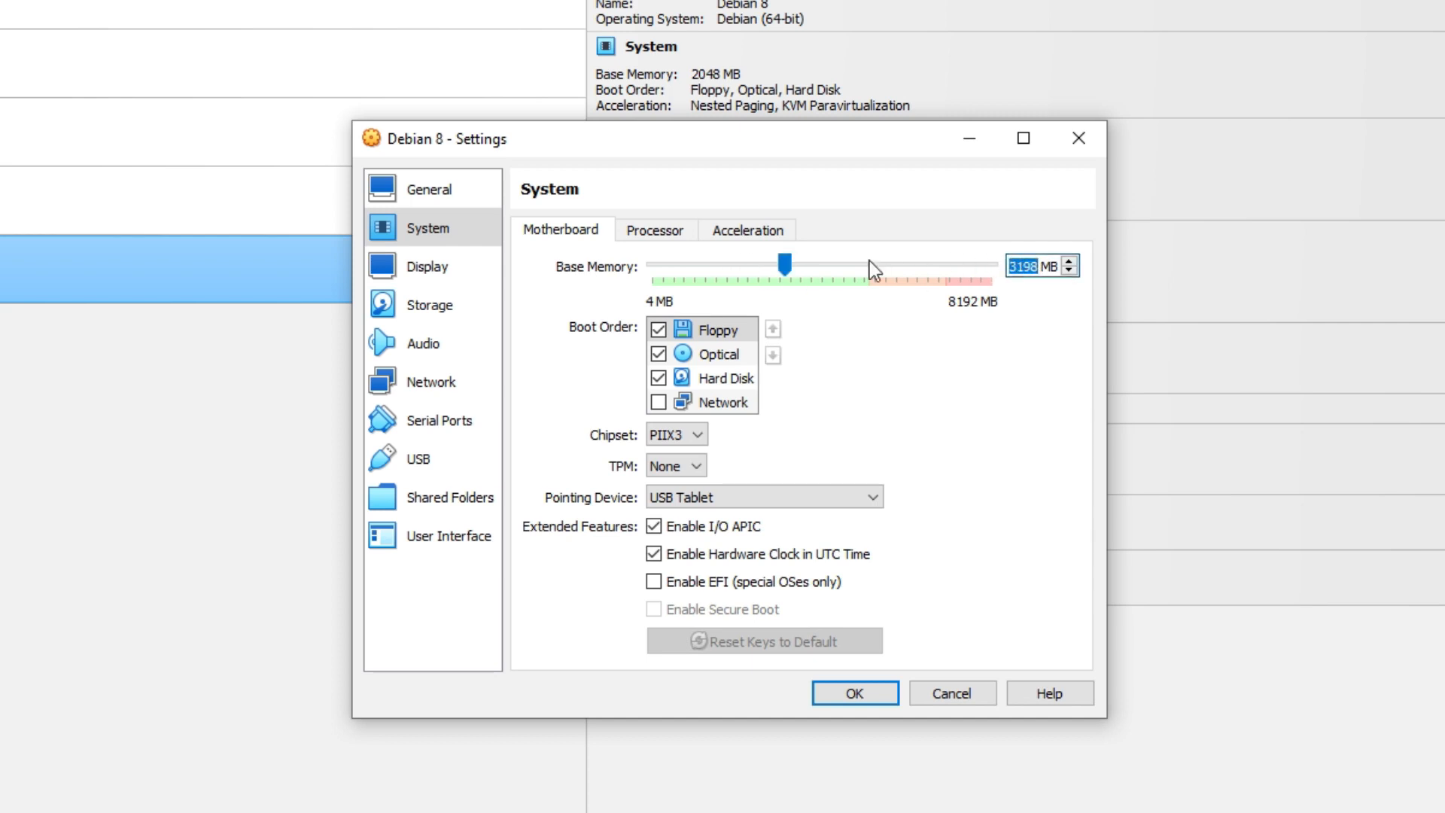
text(4000)
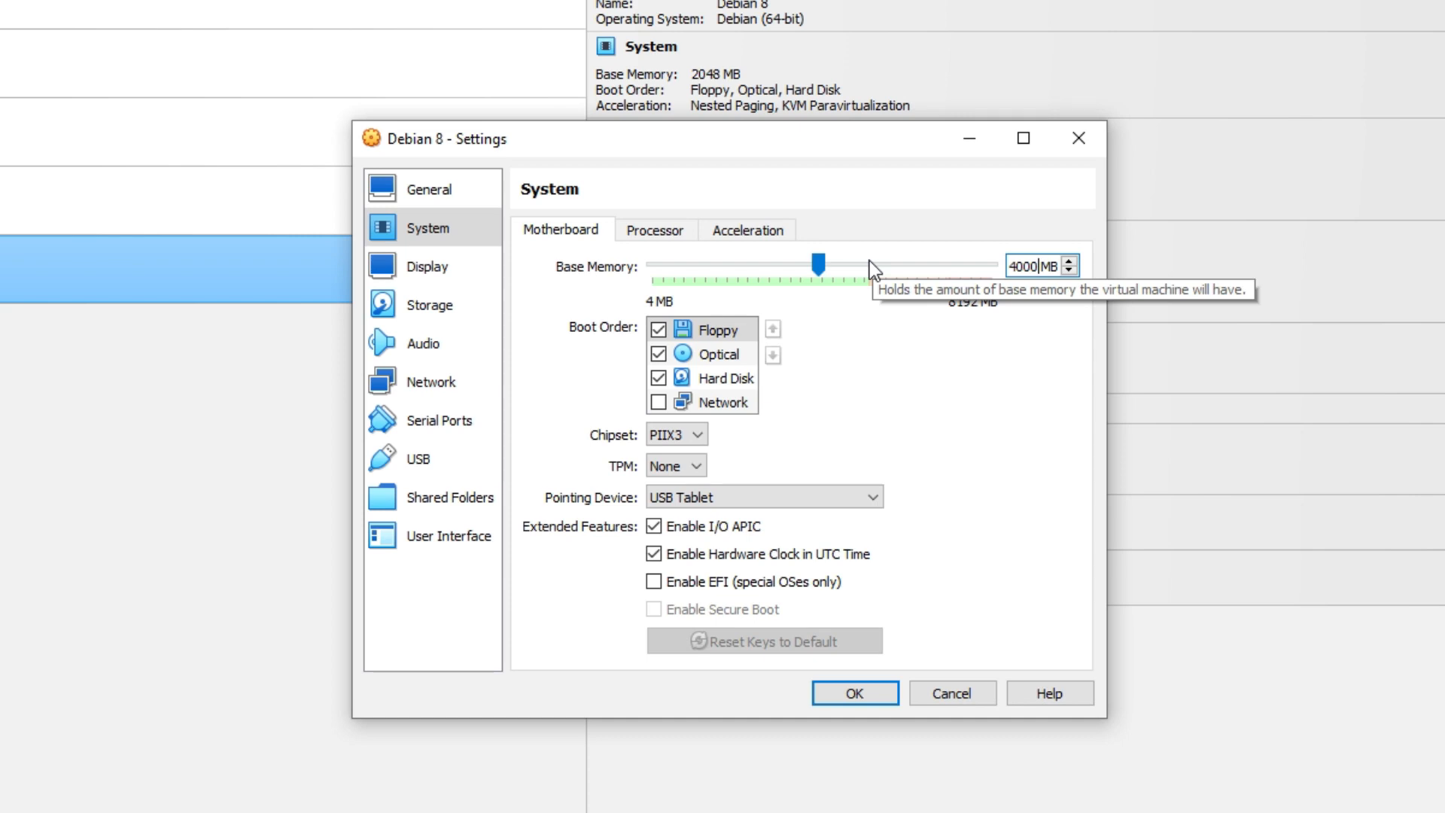
drag(1032, 267, 966, 268)
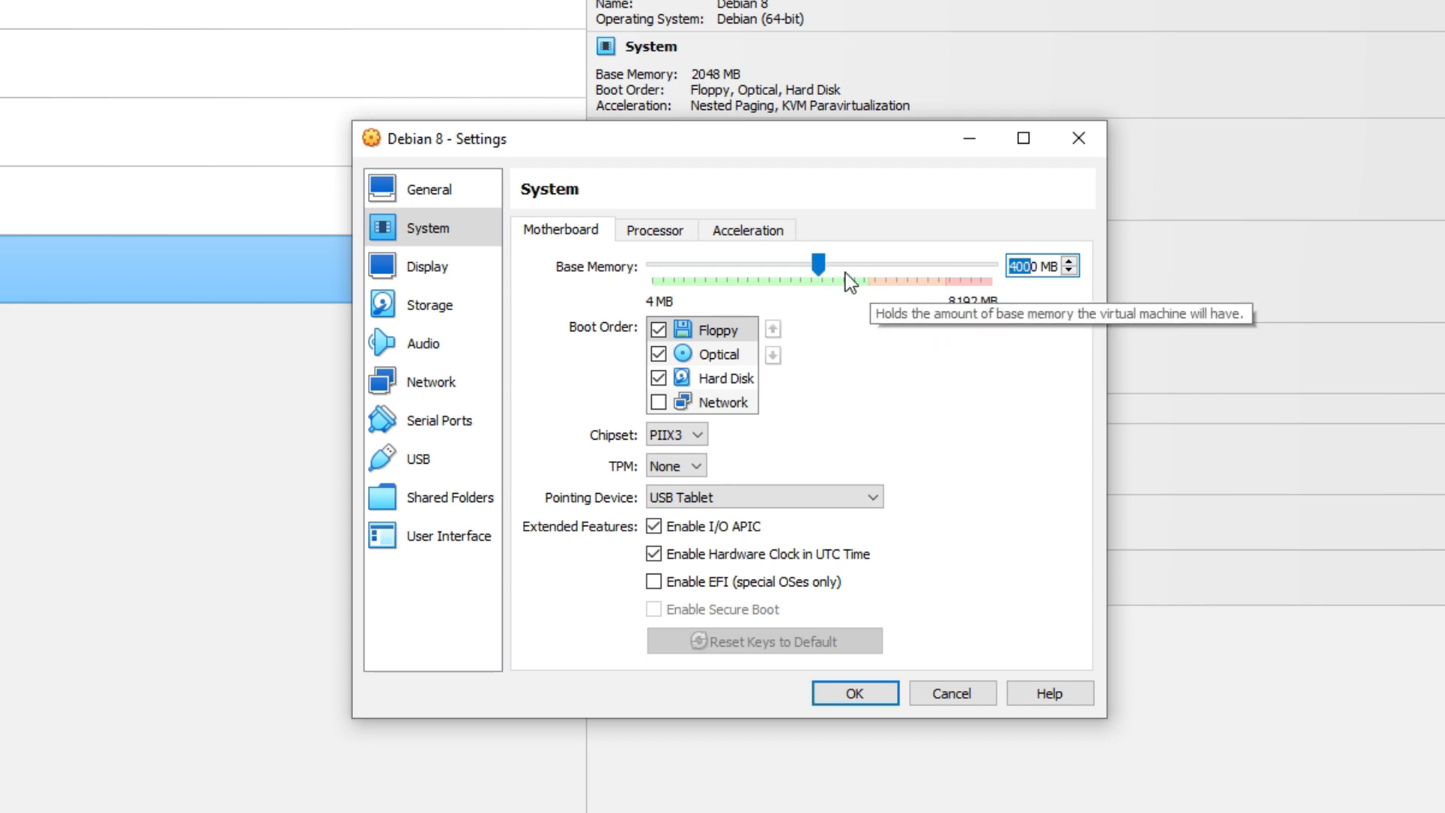
drag(824, 261, 840, 295)
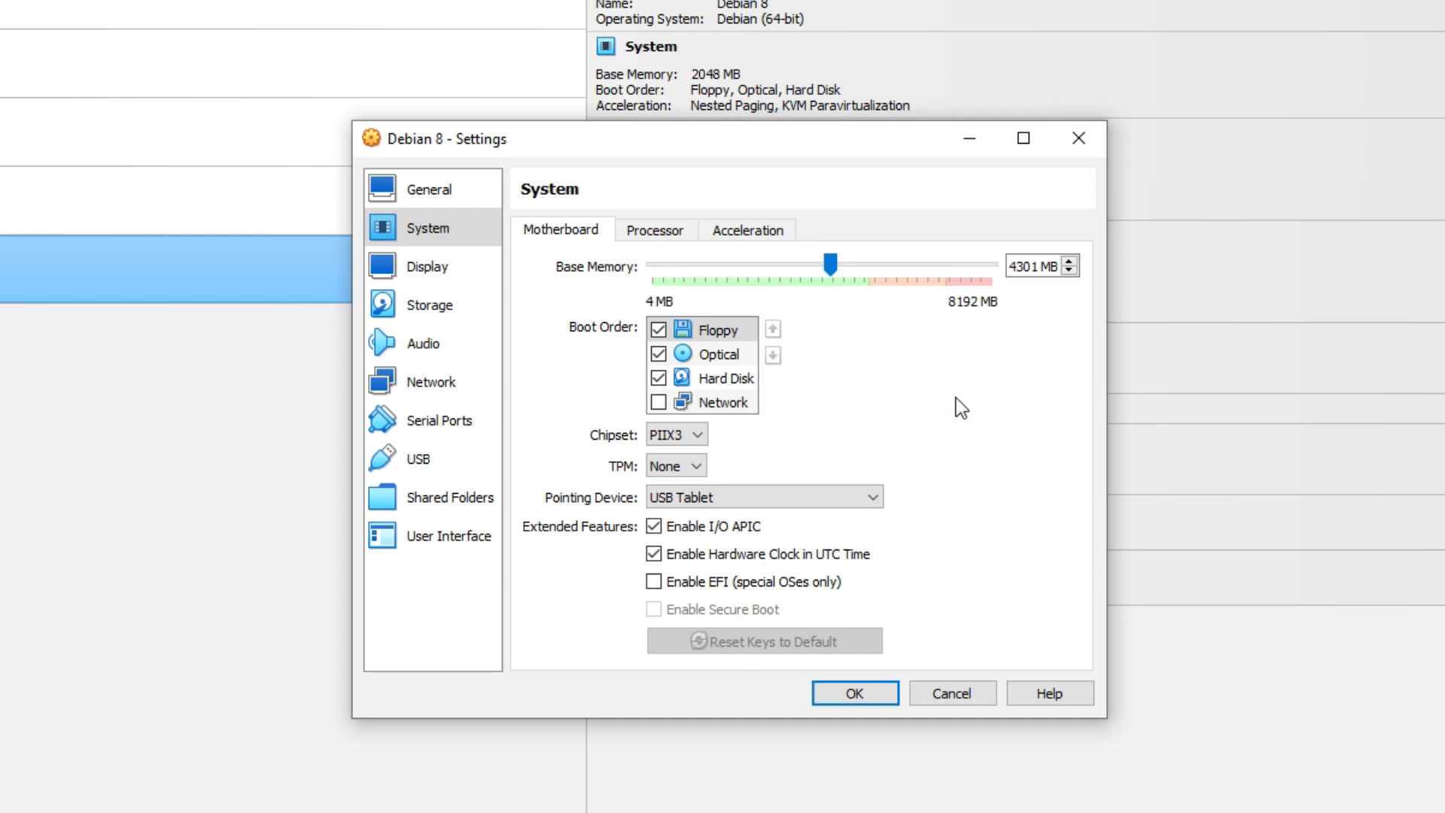
drag(830, 265, 804, 268)
drag(1039, 266, 886, 272)
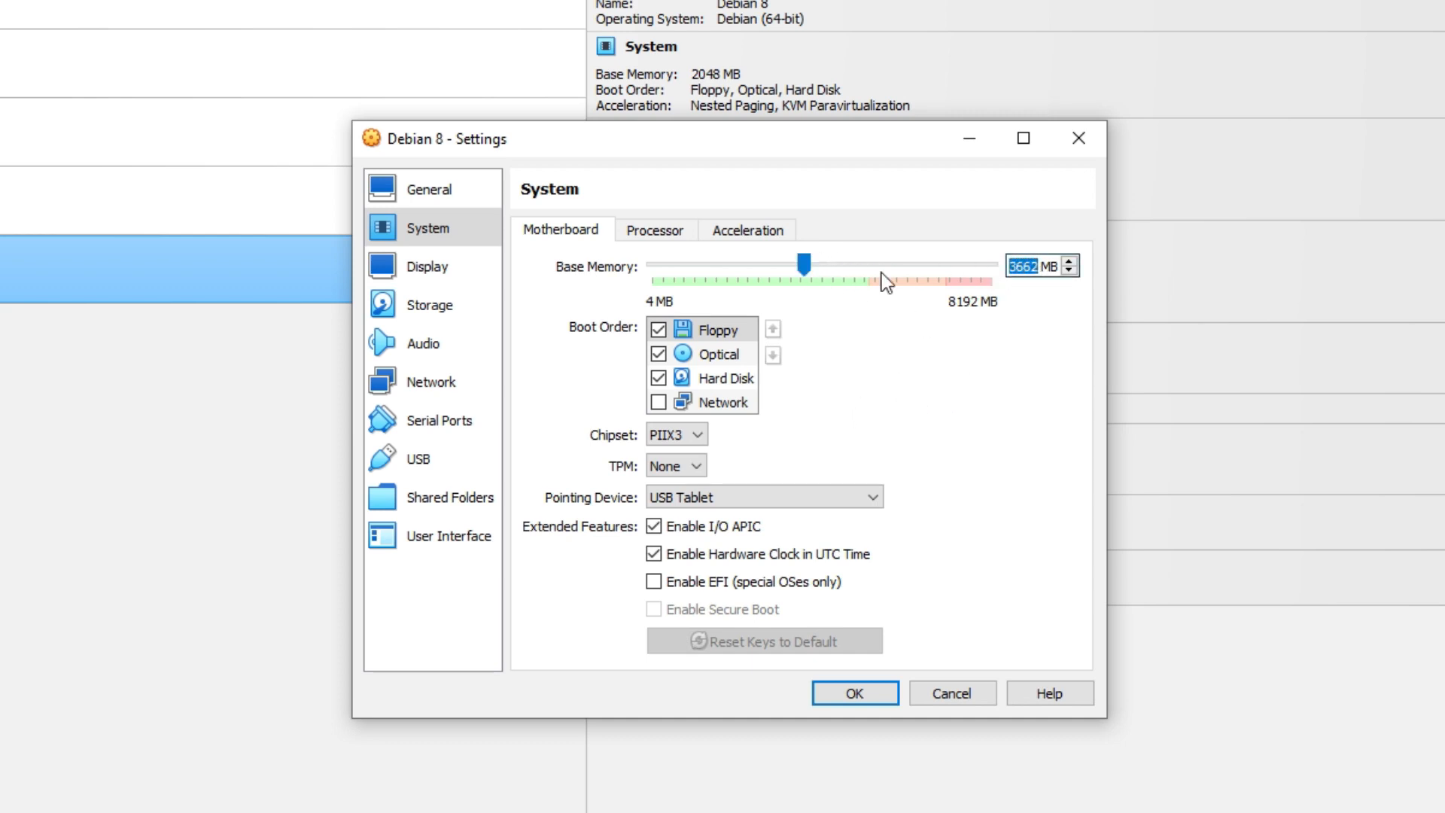
text(3000)
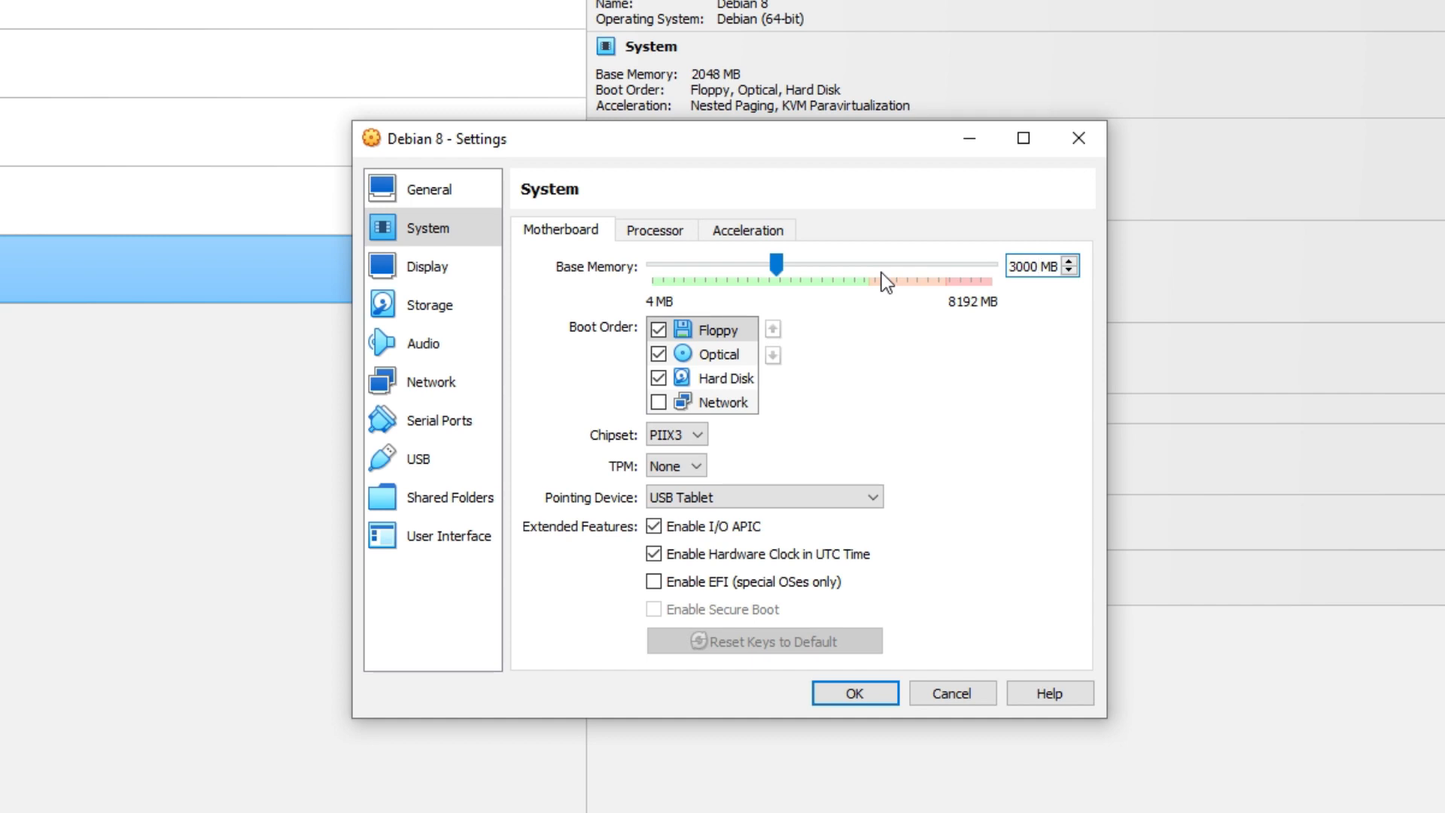
On the Processor tab, set the processor count to 2 after briefly trying 3
click(662, 232)
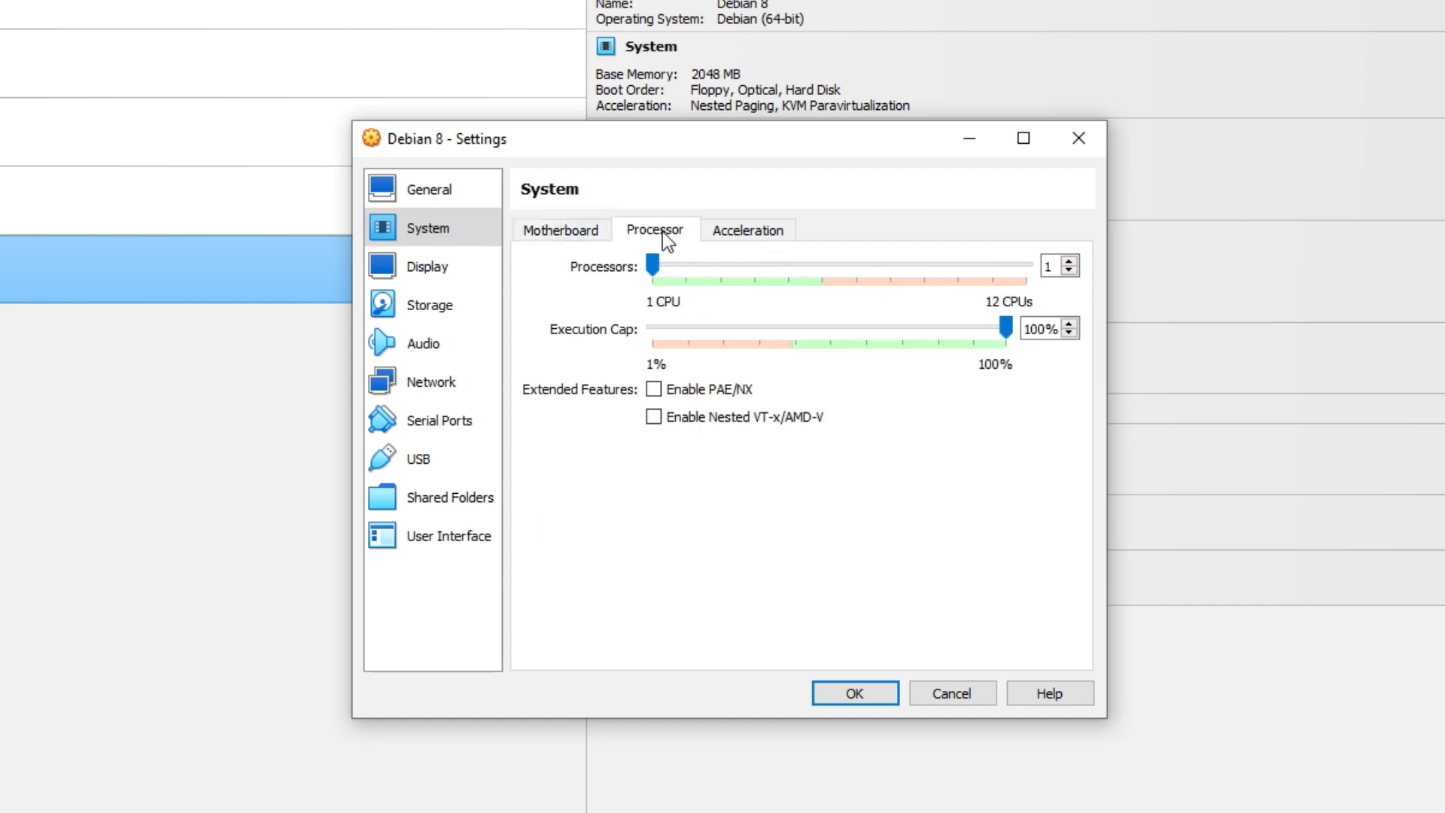
click(602, 235)
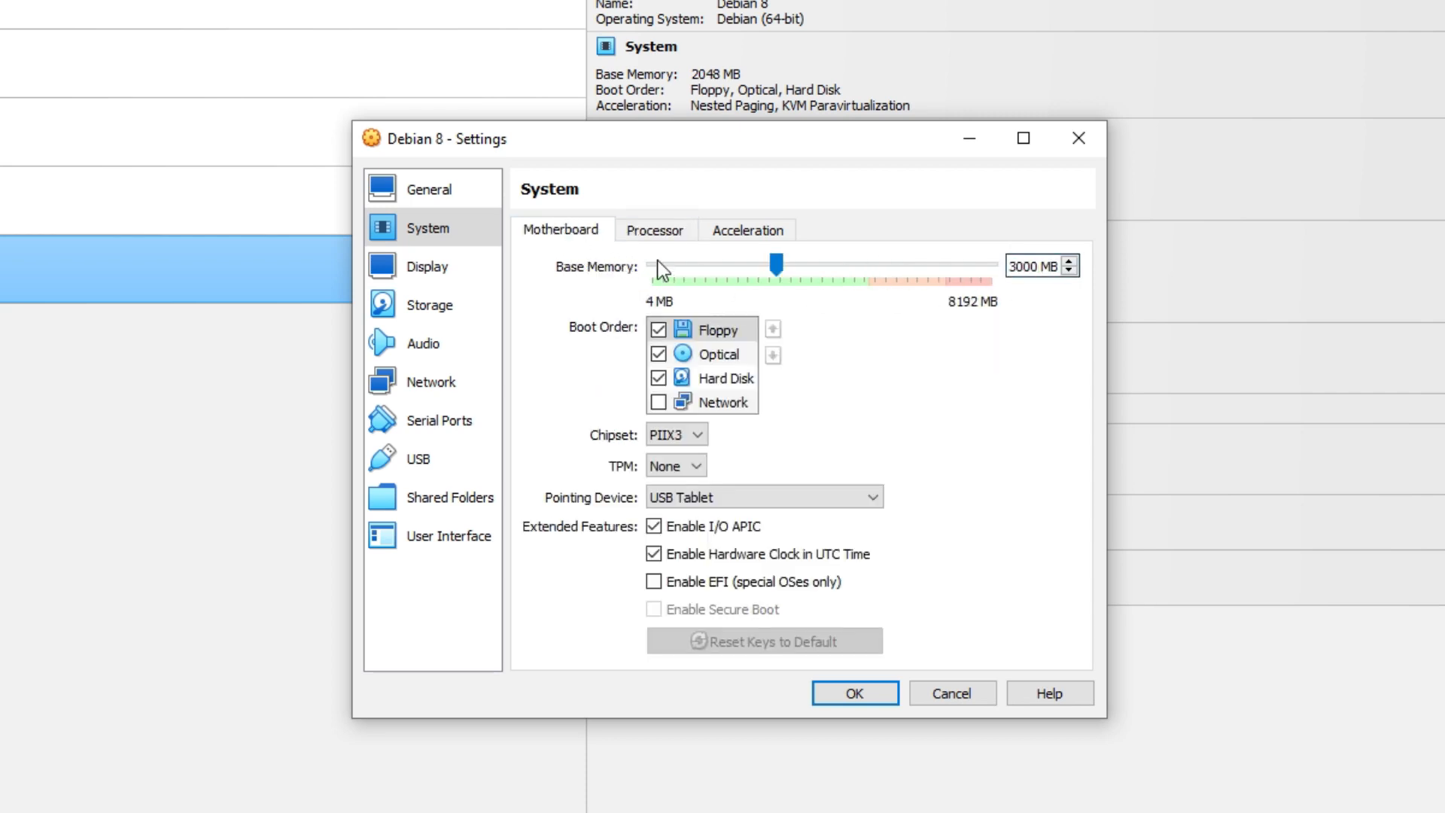
click(653, 234)
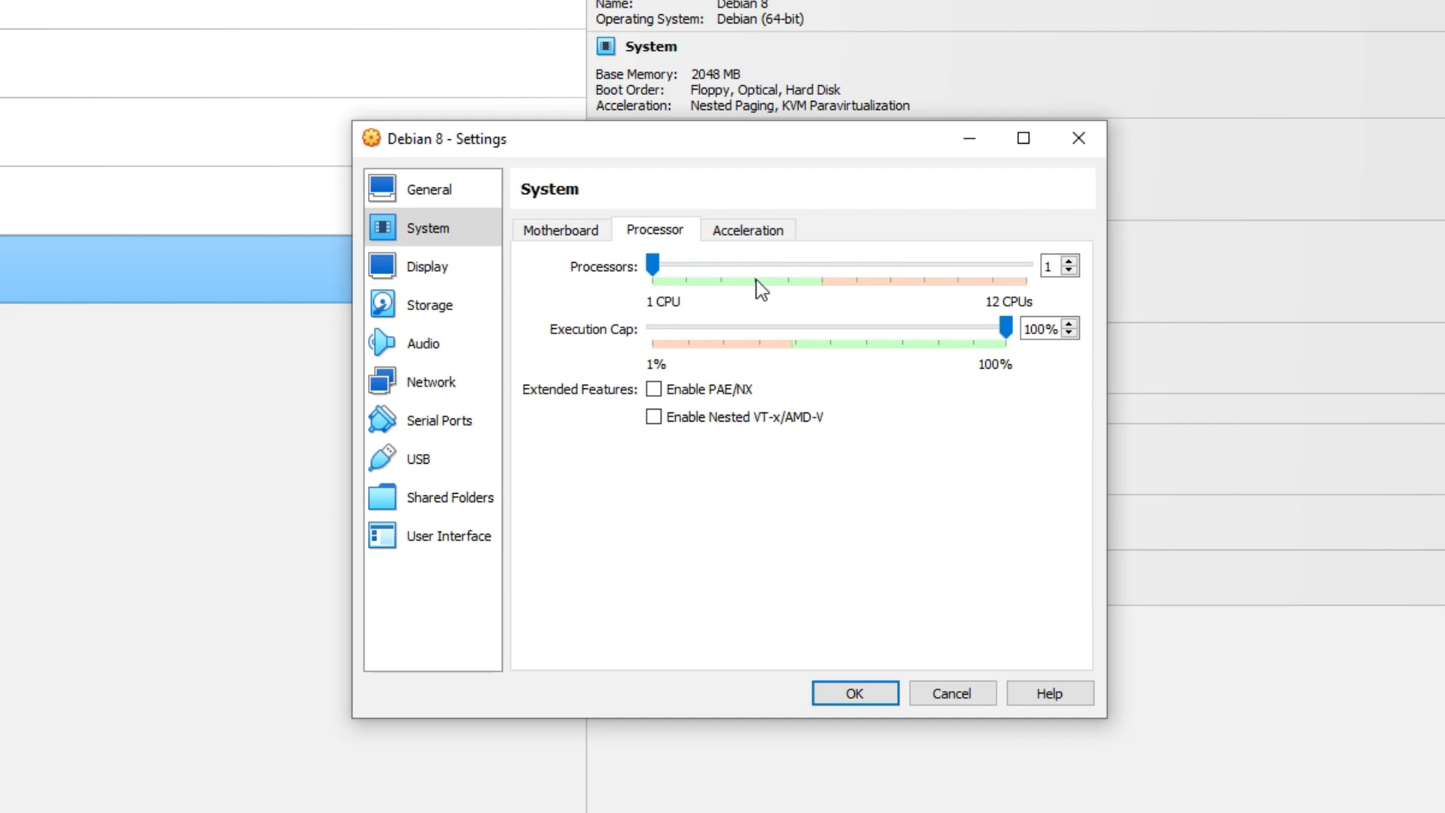
click(1069, 261)
click(761, 268)
drag(823, 282, 712, 291)
click(1047, 271)
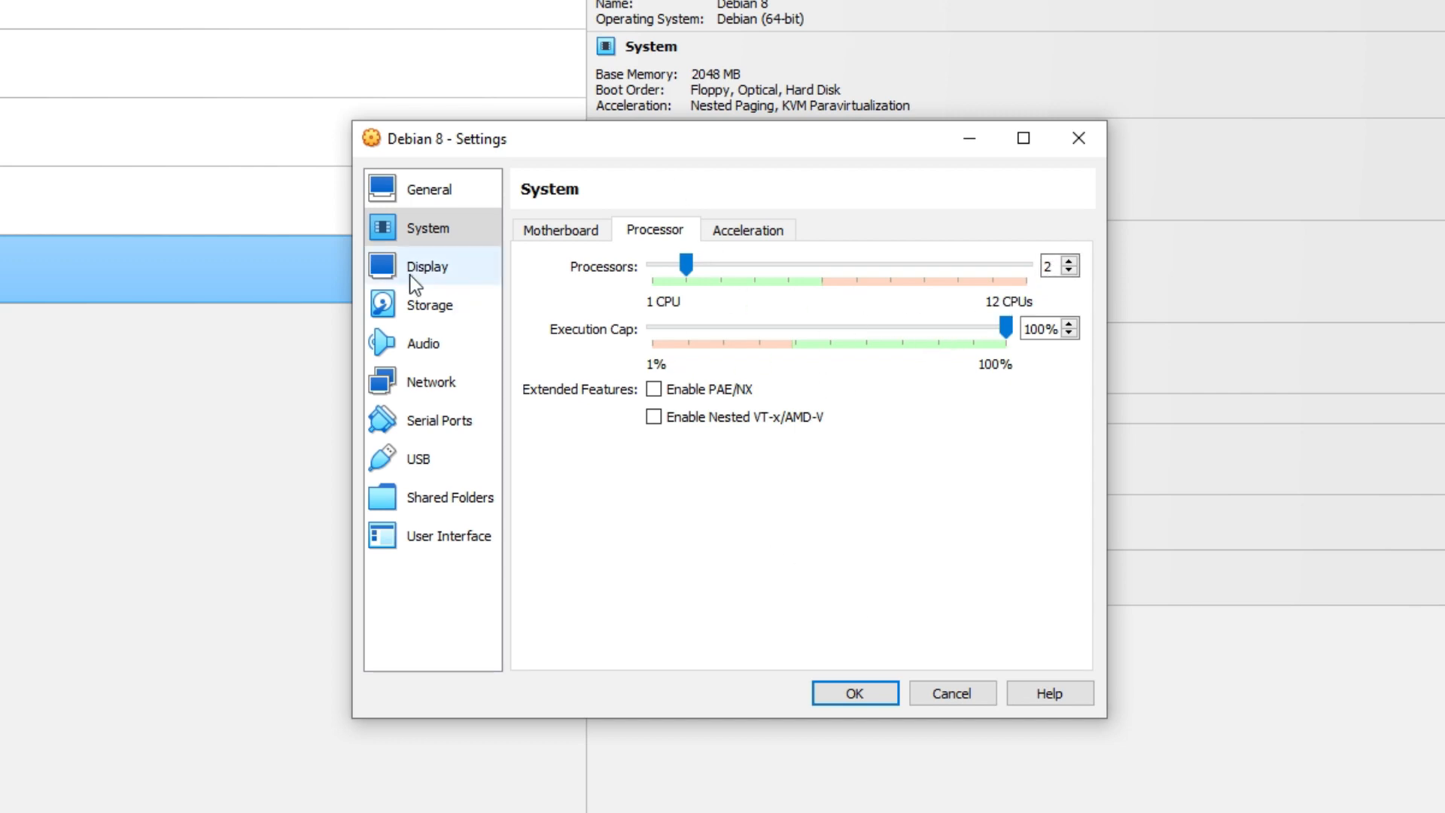
Look over the Debian 8 machine's Network page and System motherboard and processor settings
click(429, 383)
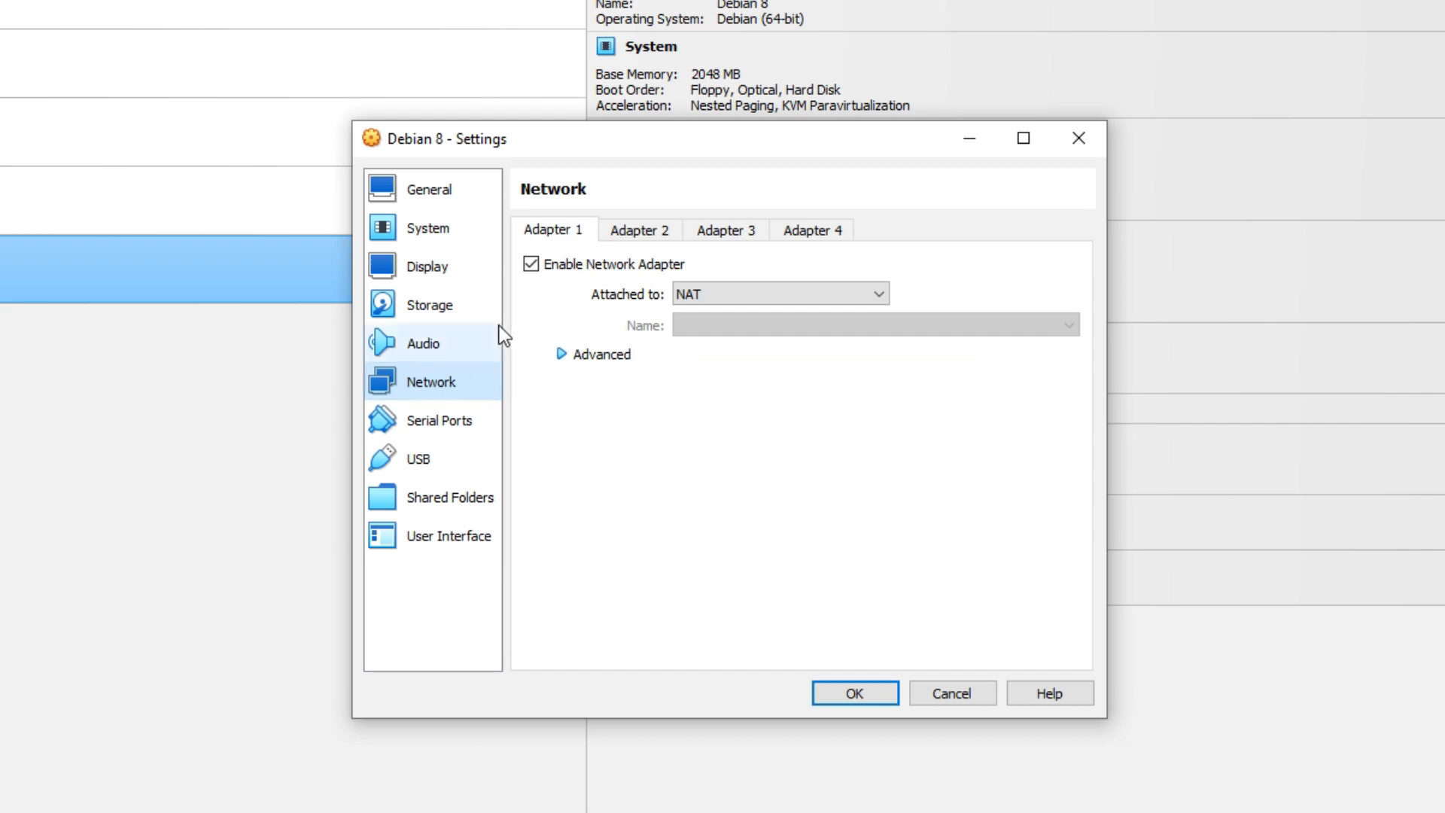
click(426, 228)
click(565, 233)
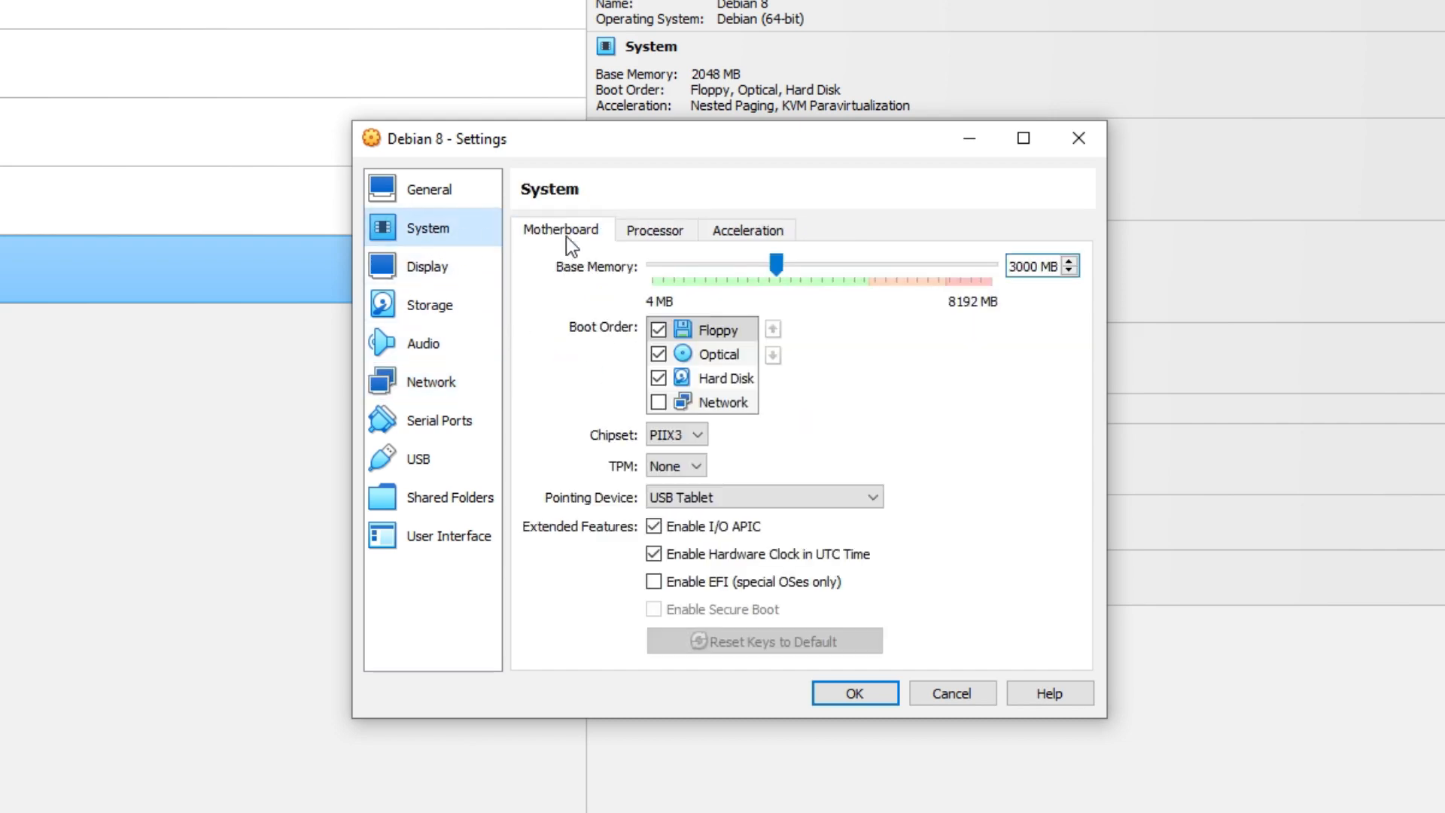
click(666, 232)
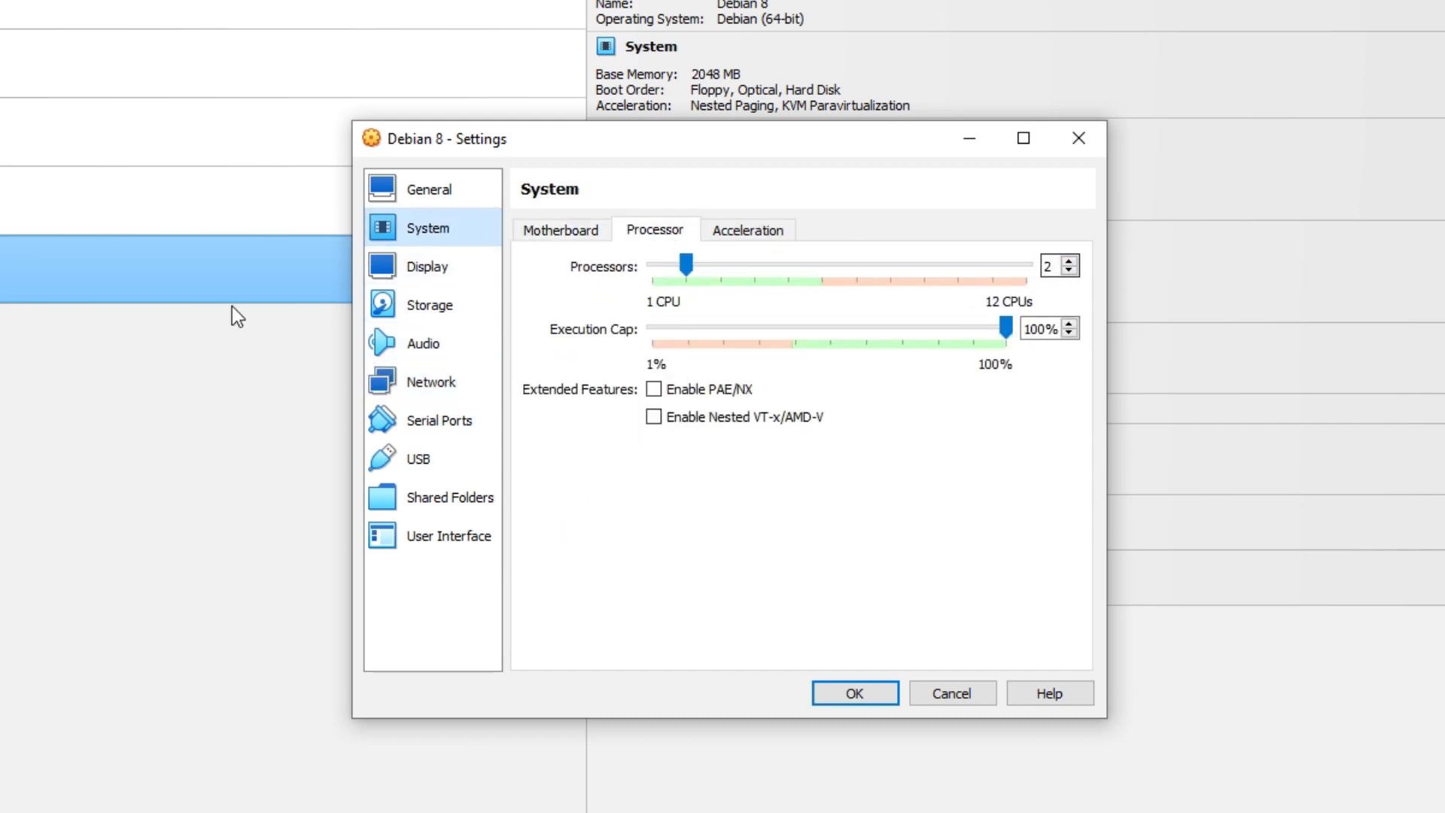
Attach network Adapter 1 as a Bridged Adapter and bring up the host's network connections
click(429, 384)
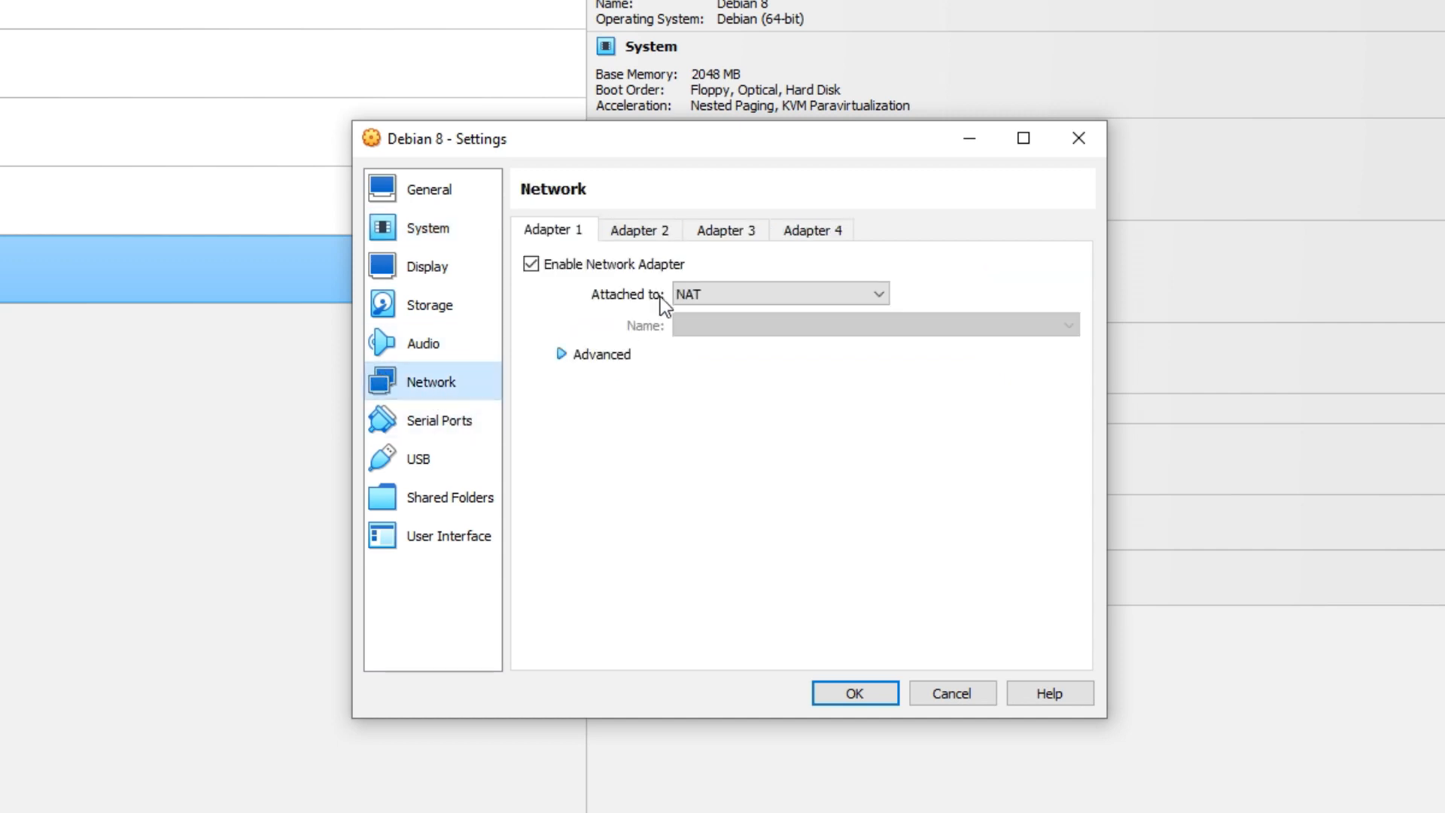
click(689, 294)
click(694, 325)
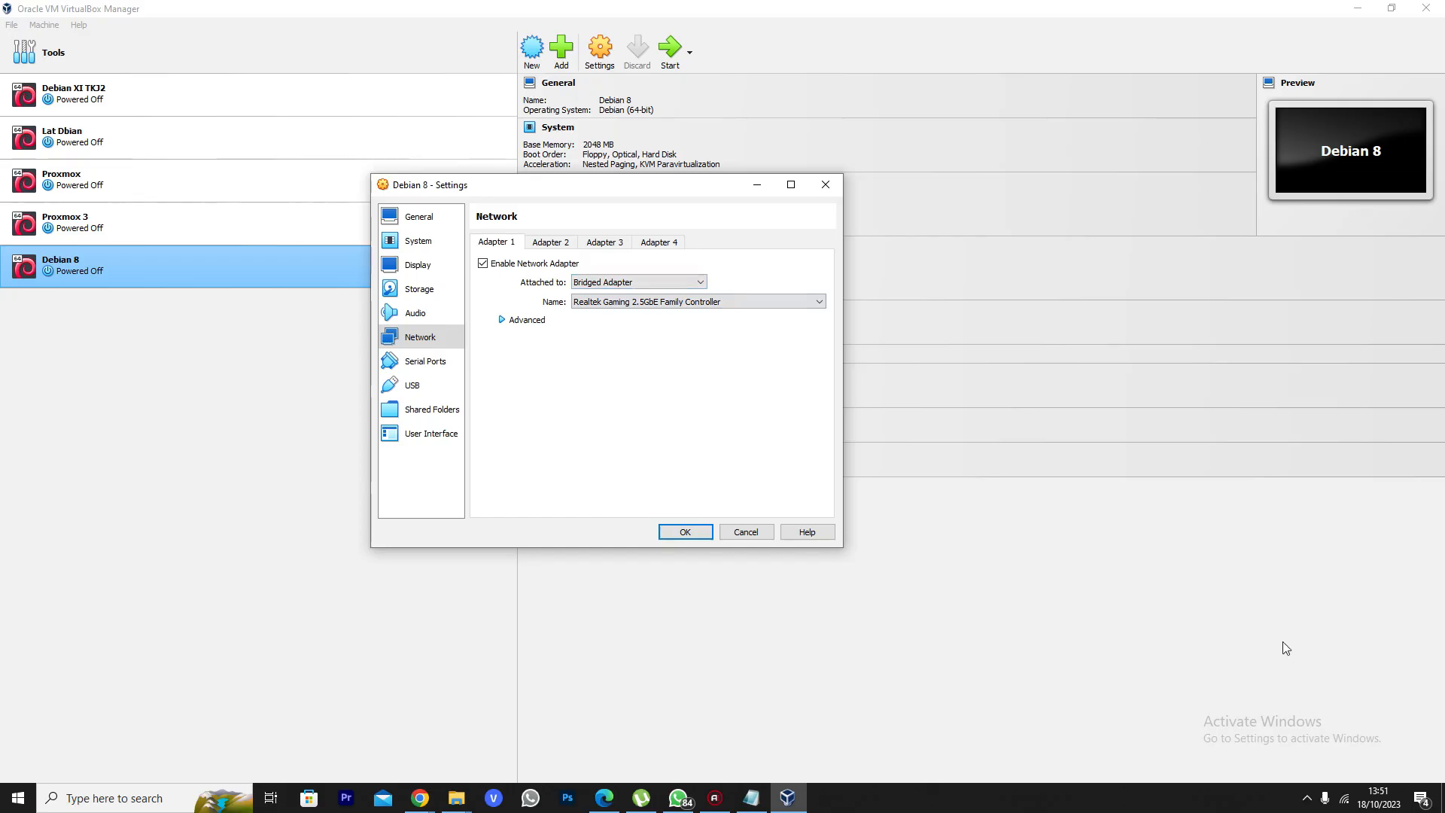
click(1379, 794)
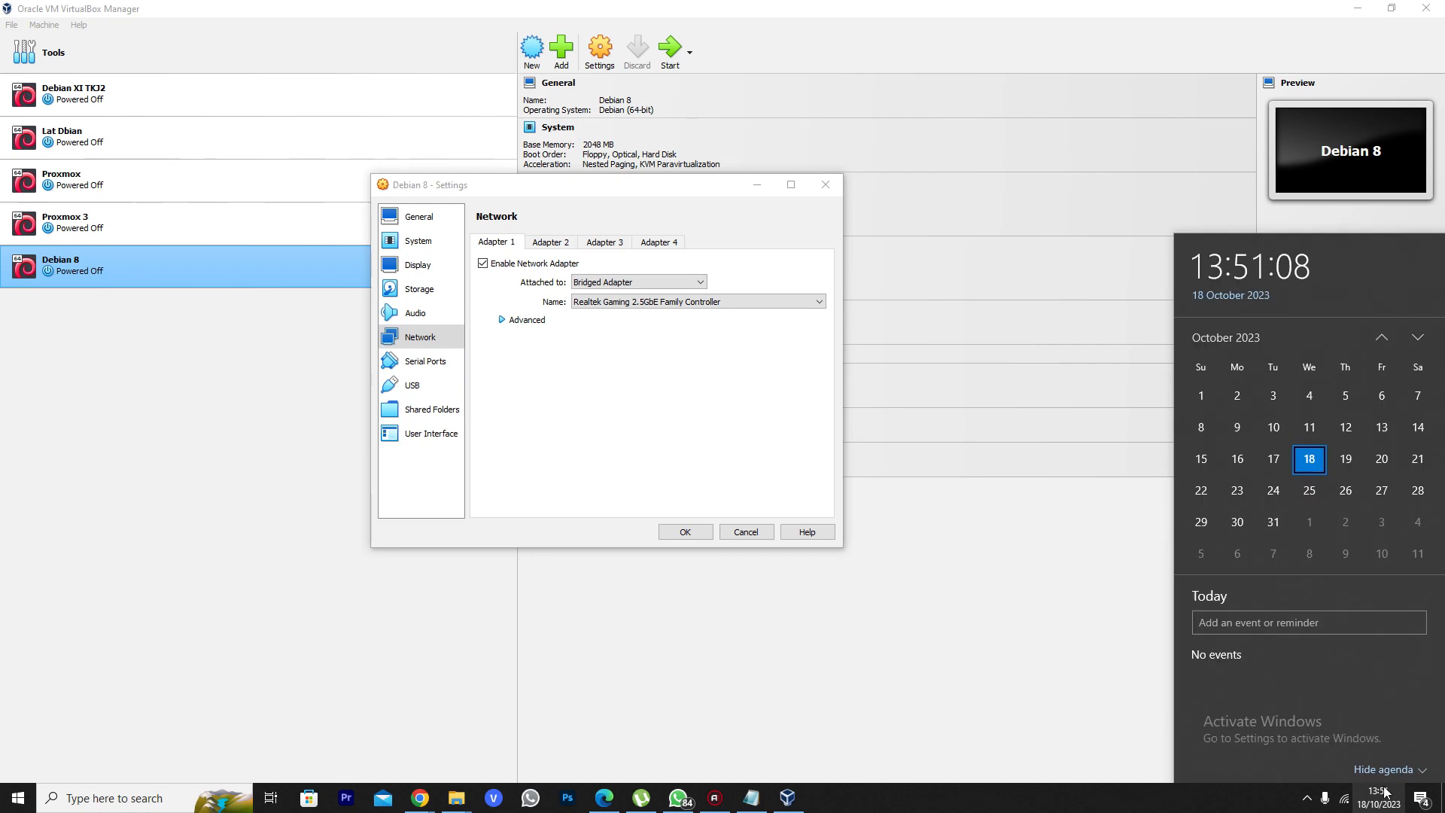
click(1345, 799)
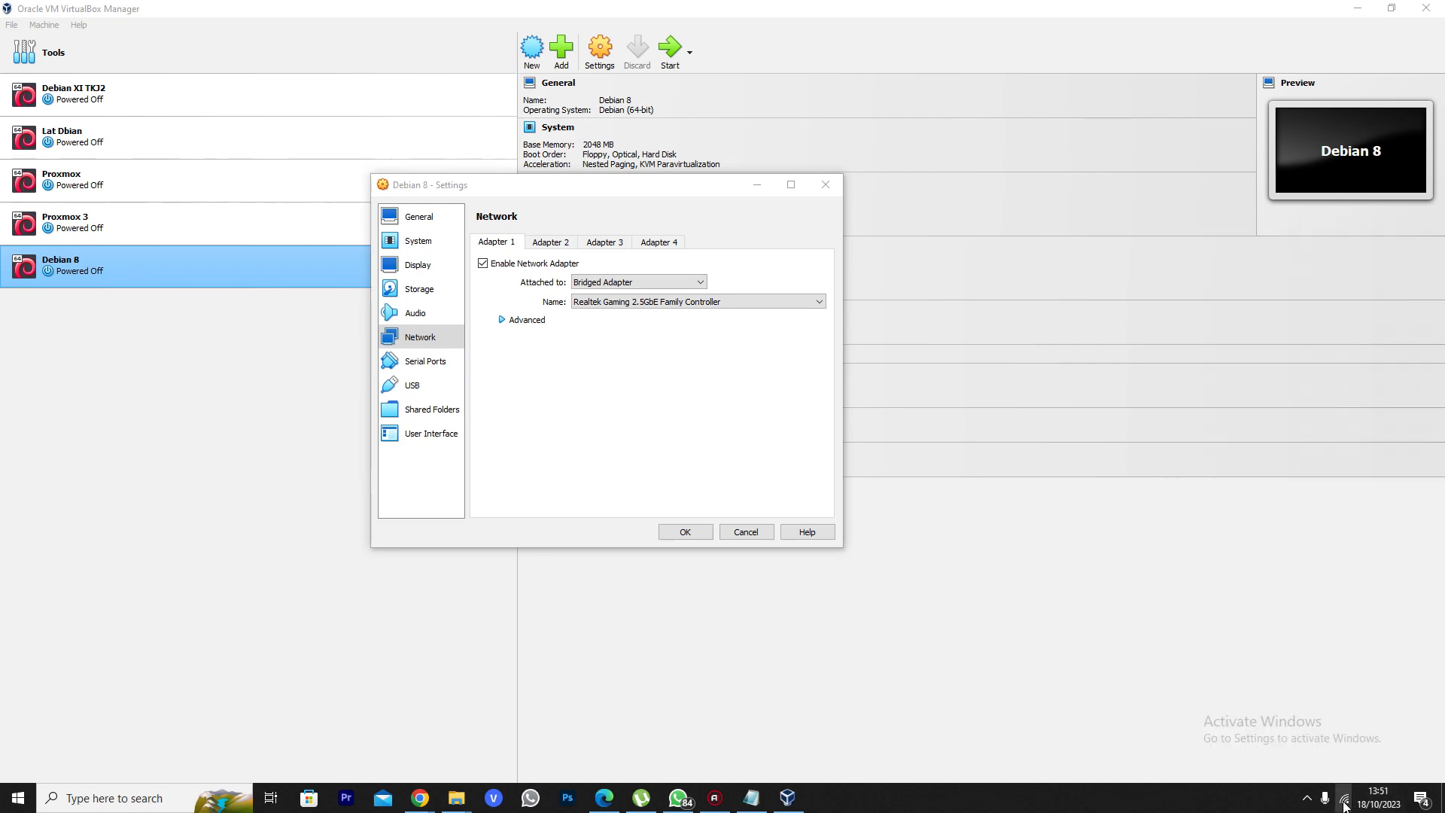
Confirm in Ethernet Properties that the host connection uses the Realtek Gaming 2.5GbE Family Controller
click(1252, 381)
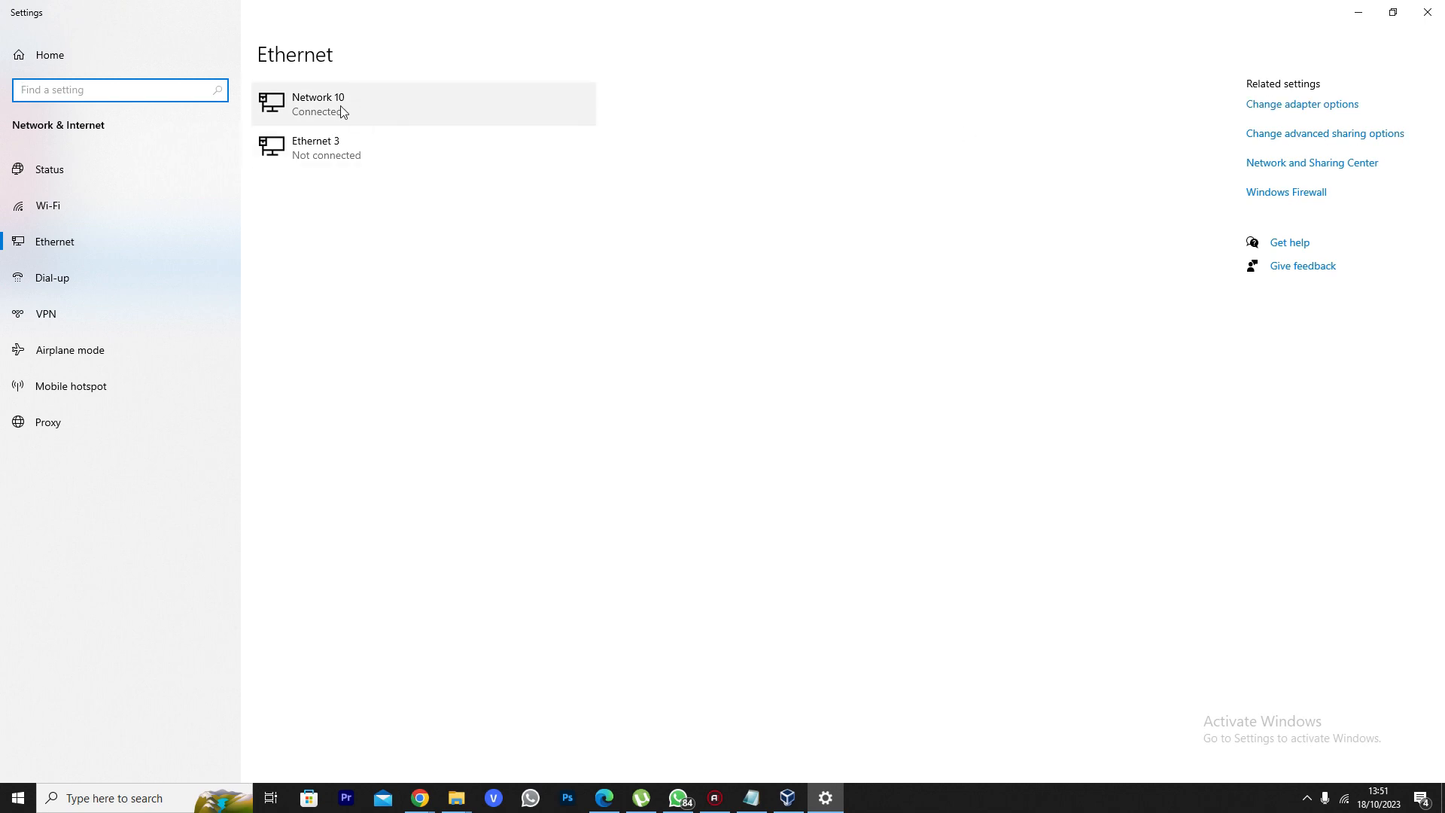
click(1268, 106)
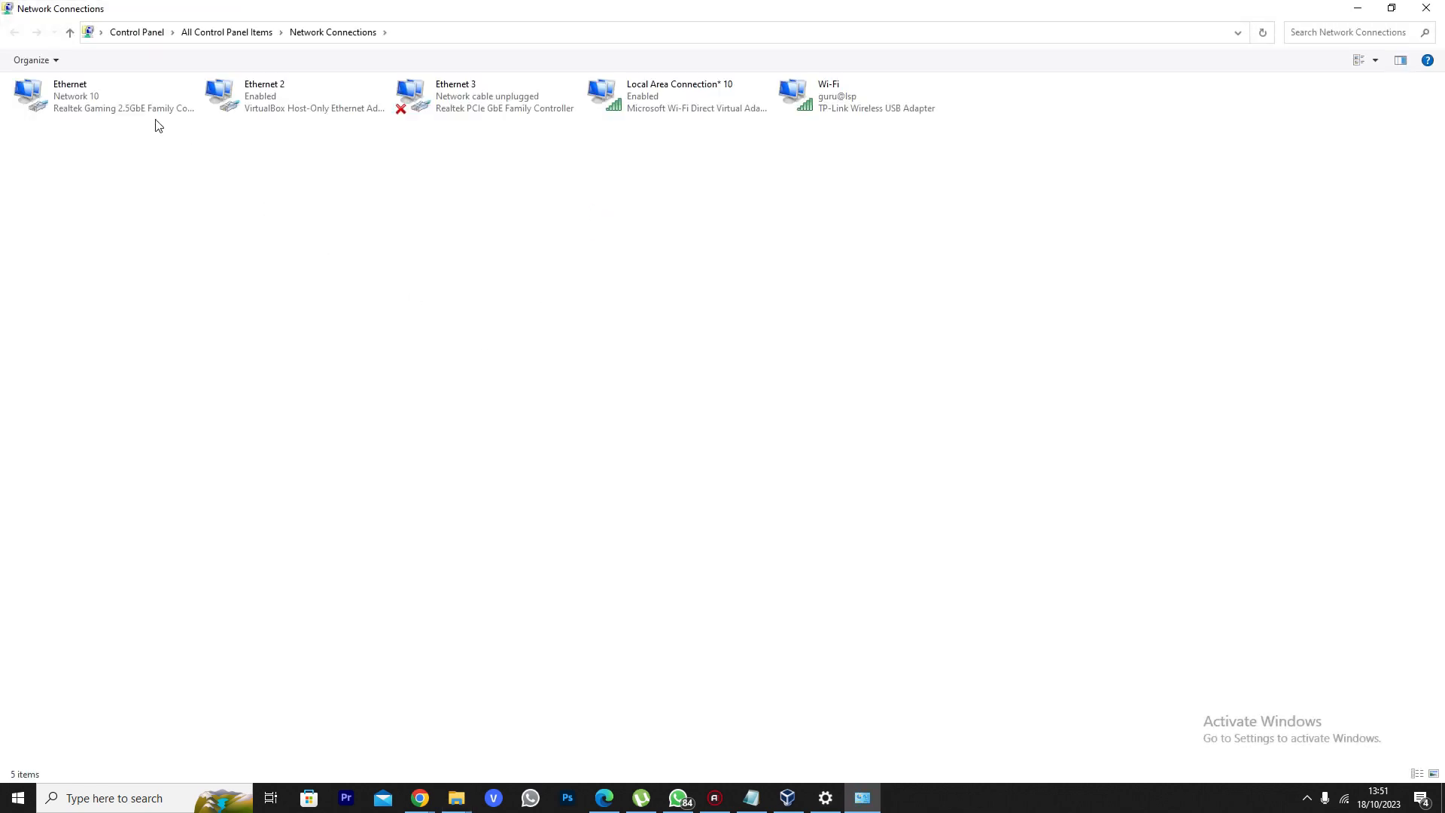
right_click(90, 106)
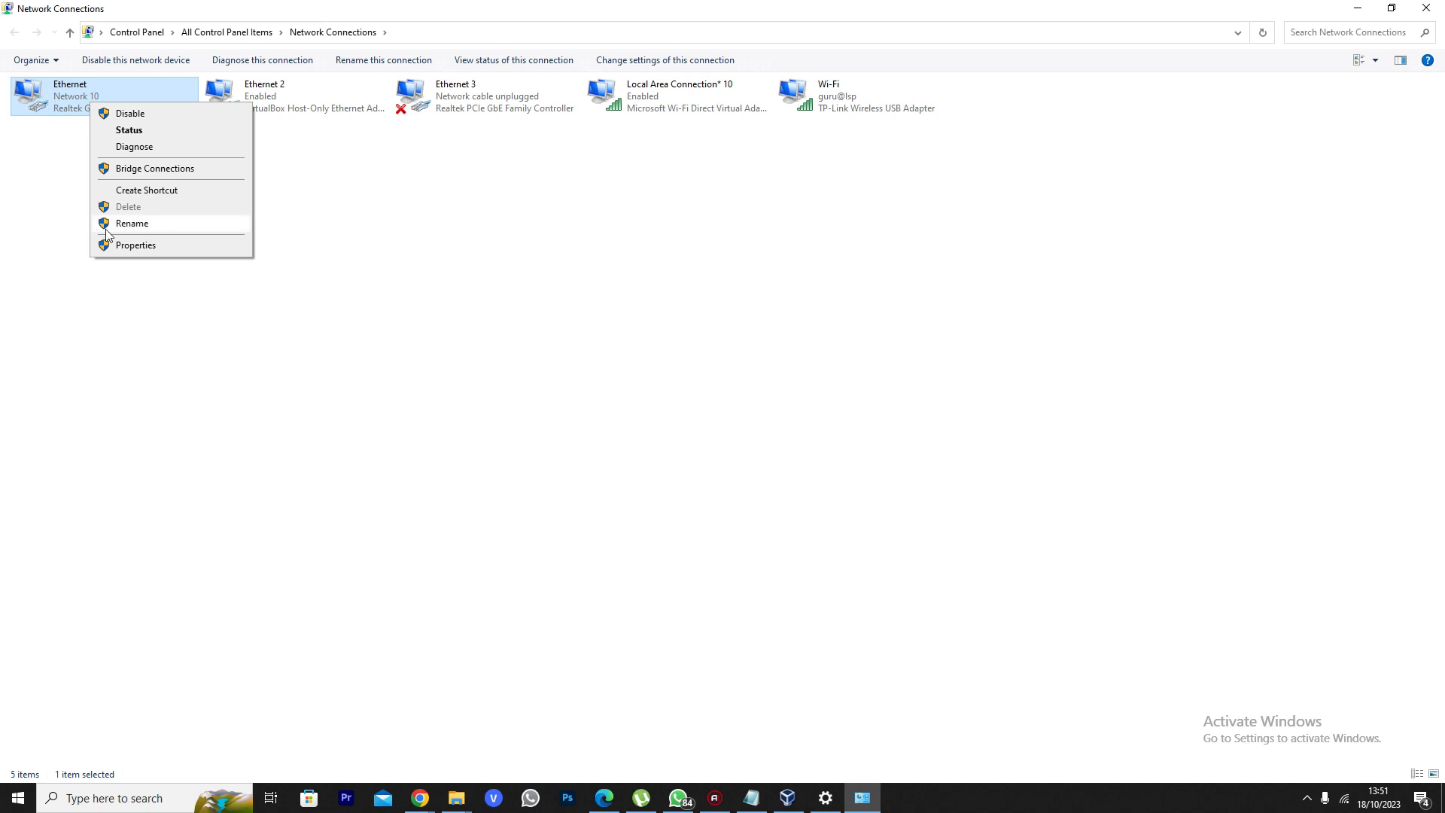
click(127, 245)
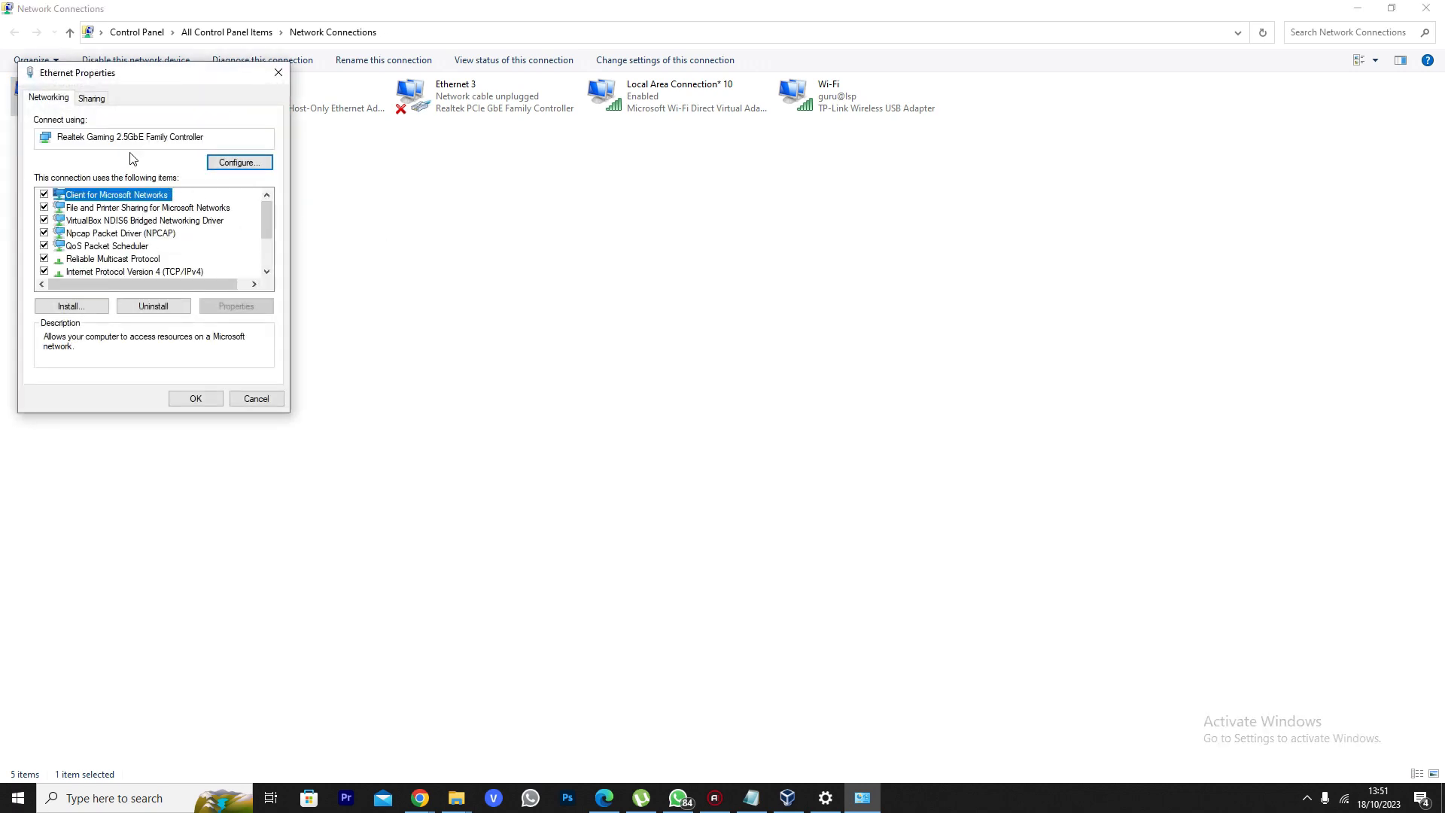
mouse_move(63, 136)
mouse_down()
mouse_move(213, 136)
mouse_move(45, 133)
mouse_up()
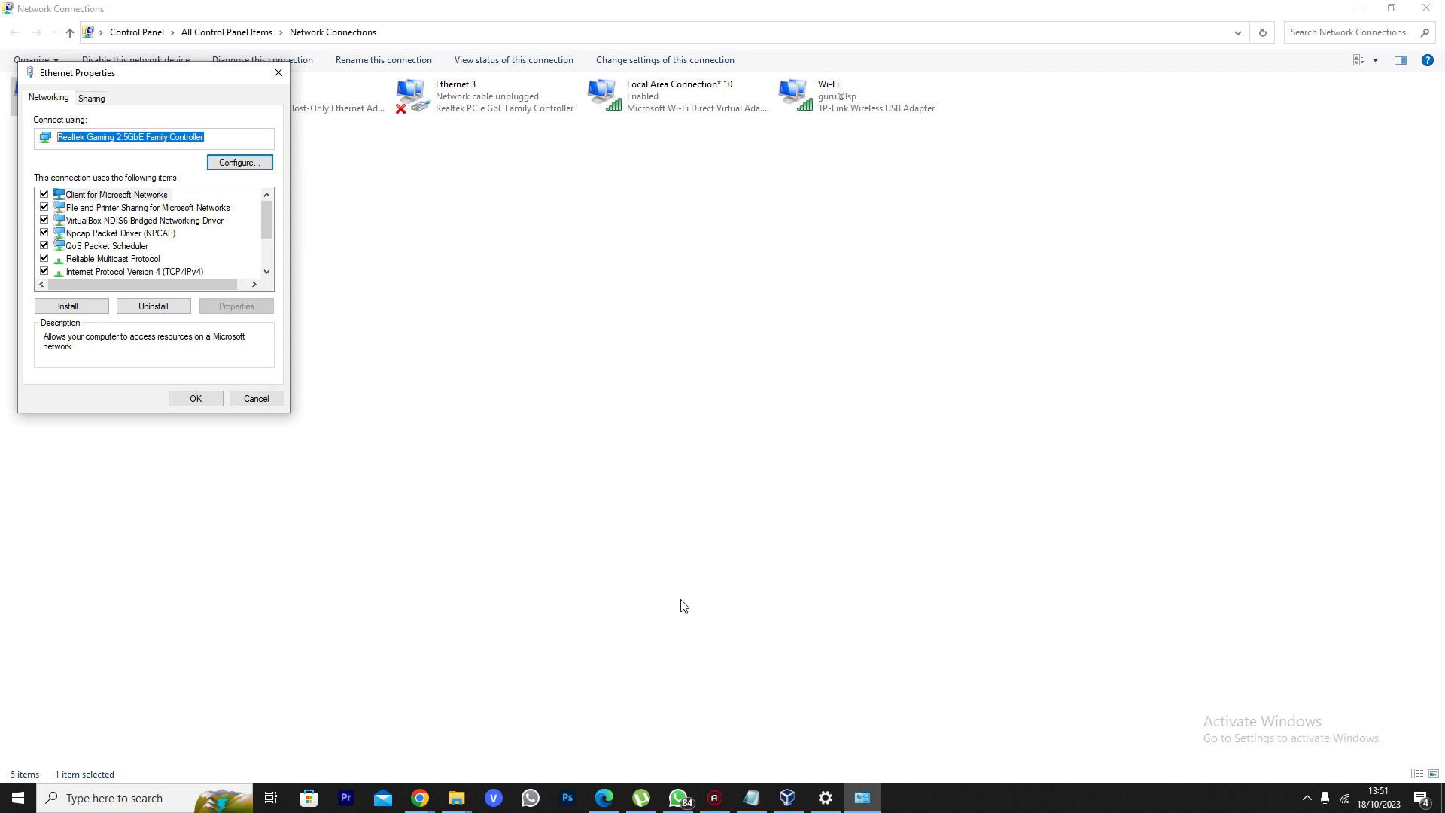
click(787, 798)
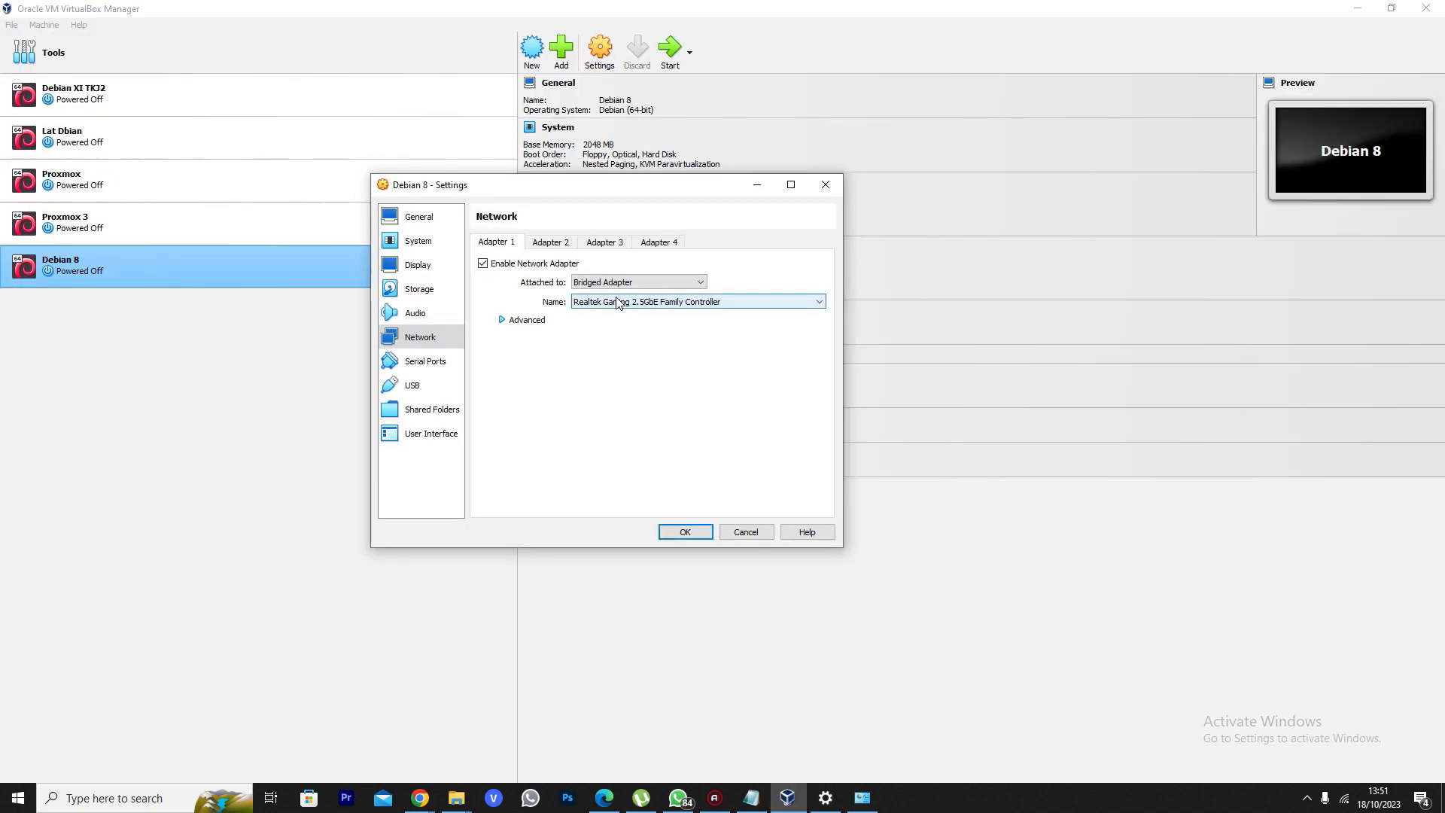
Expand Adapter 1's Advanced options, then bring Ethernet Properties back to mid-screen
click(502, 320)
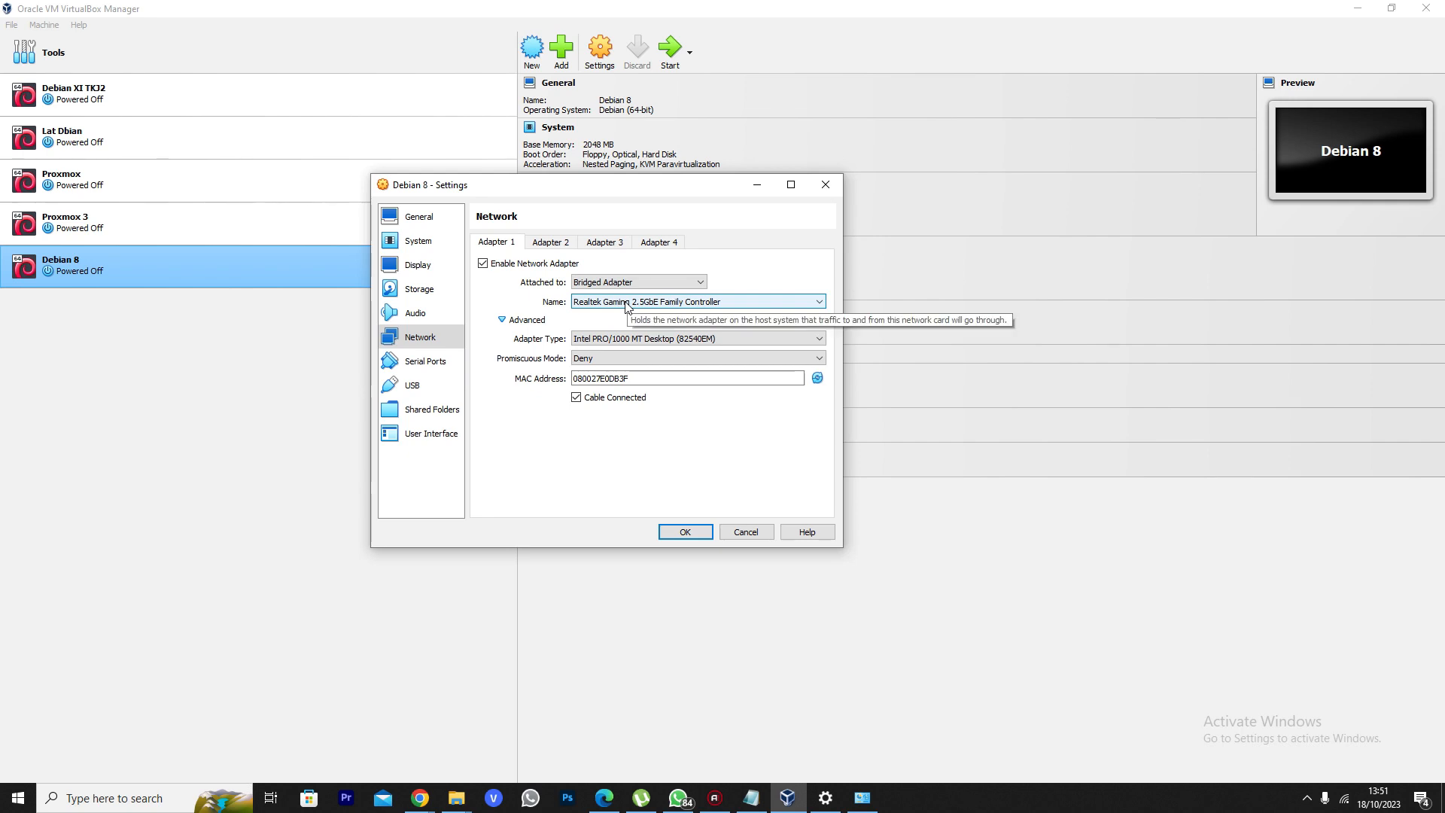
click(863, 797)
drag(113, 72, 347, 152)
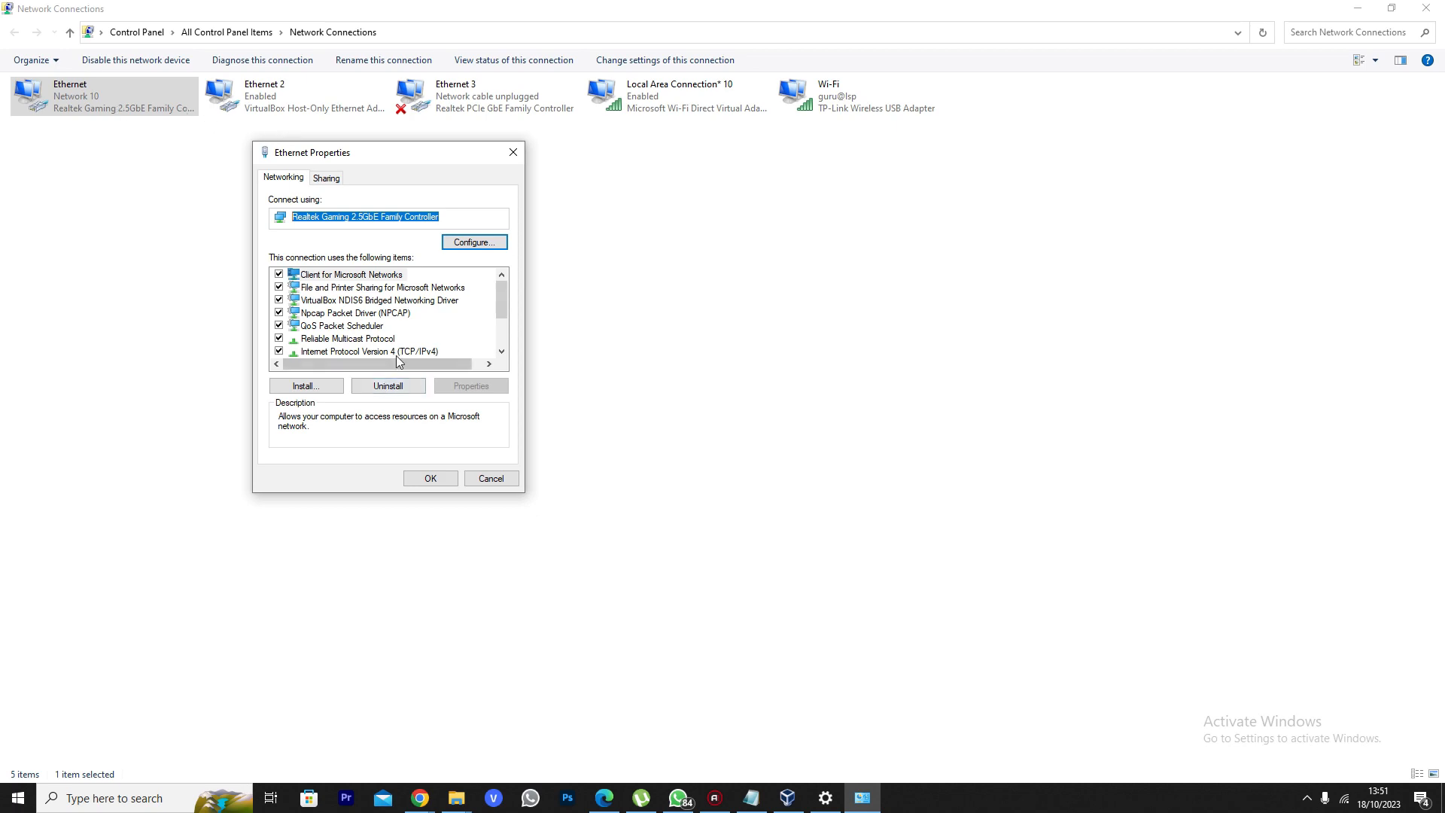
Inspect the host IPv4 settings, address 192.168.1.50 and gateway 192.168.1.1, then go back to VirtualBox
click(380, 351)
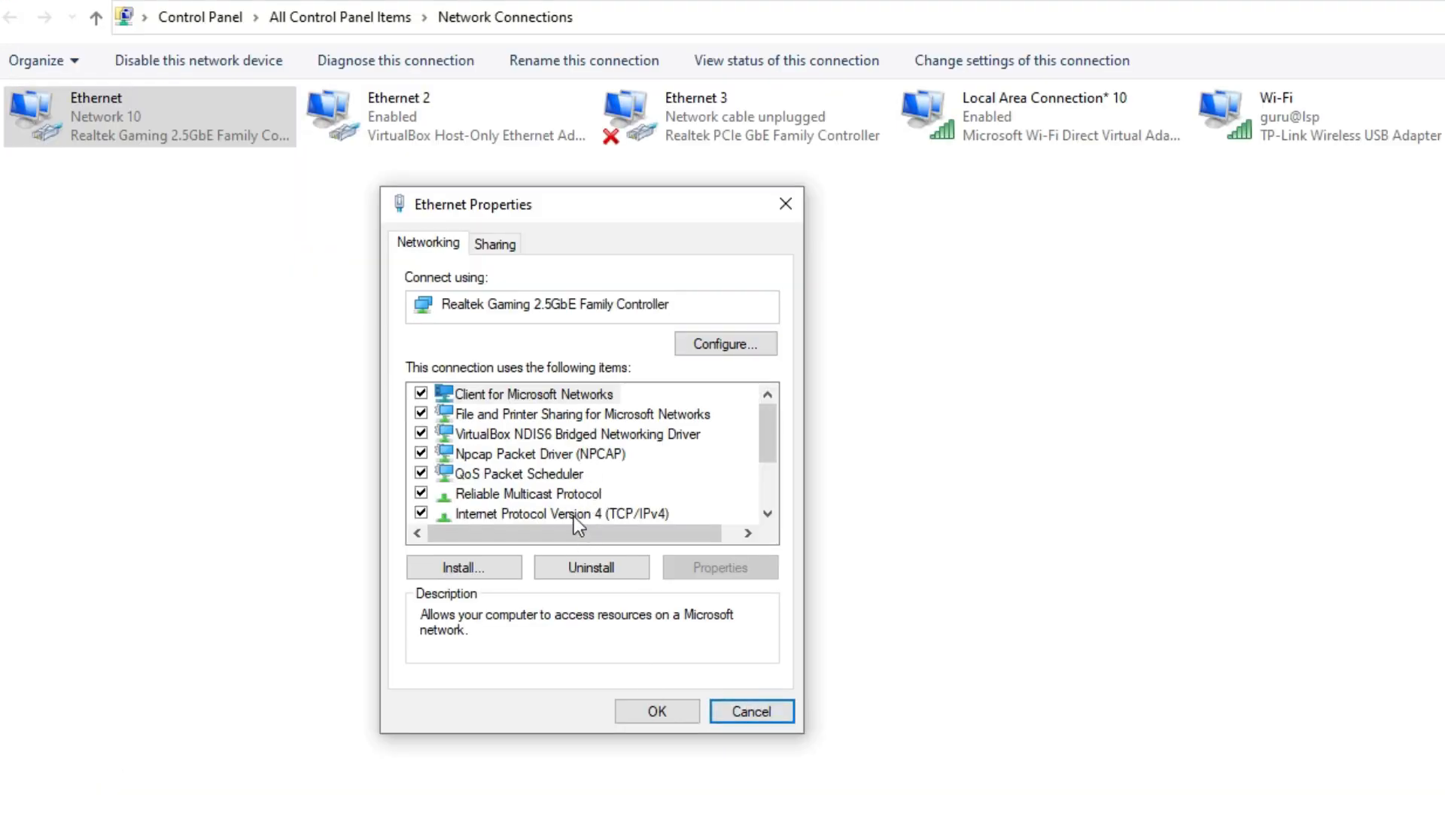
double_click(580, 511)
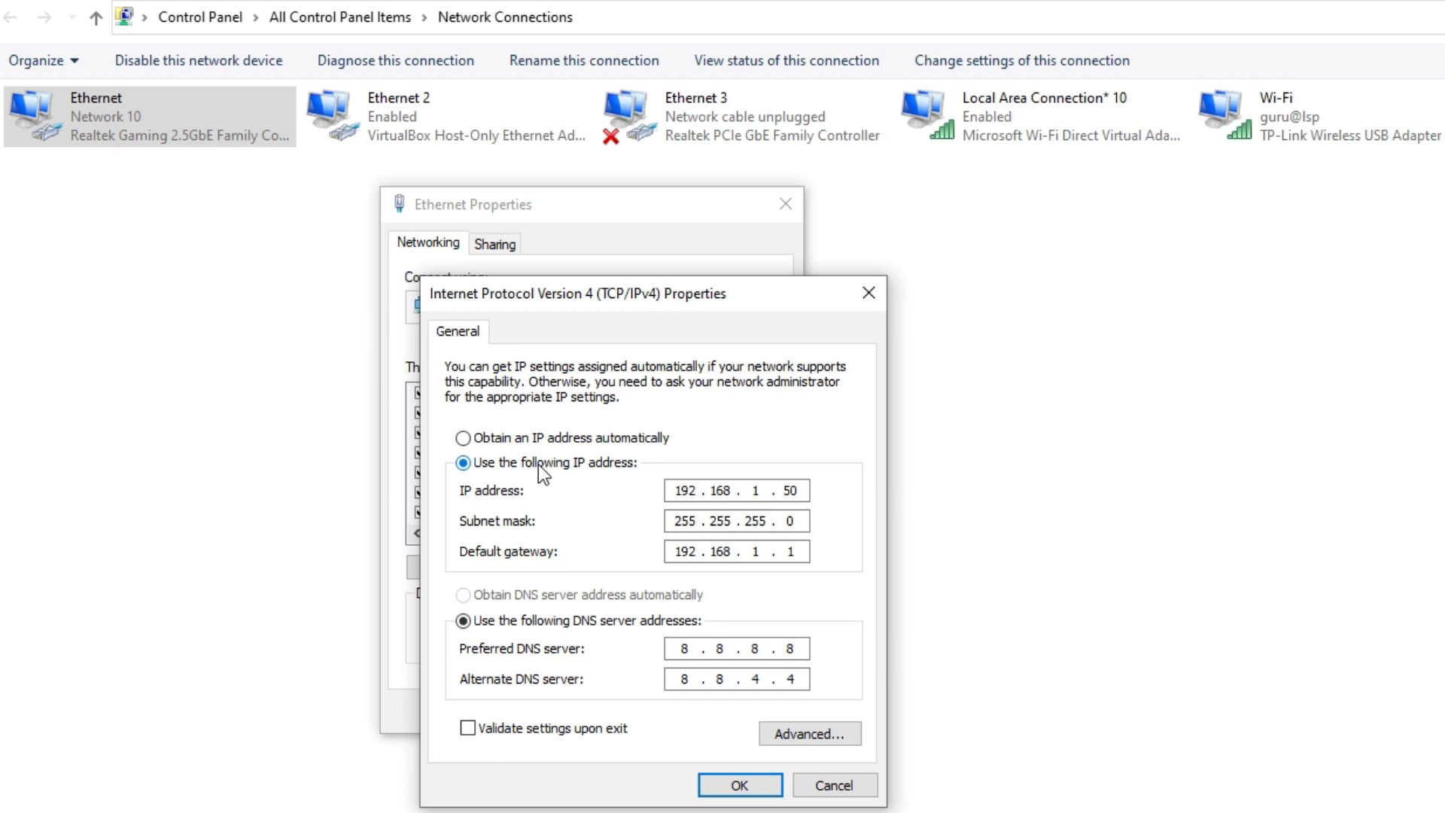
double_click(750, 490)
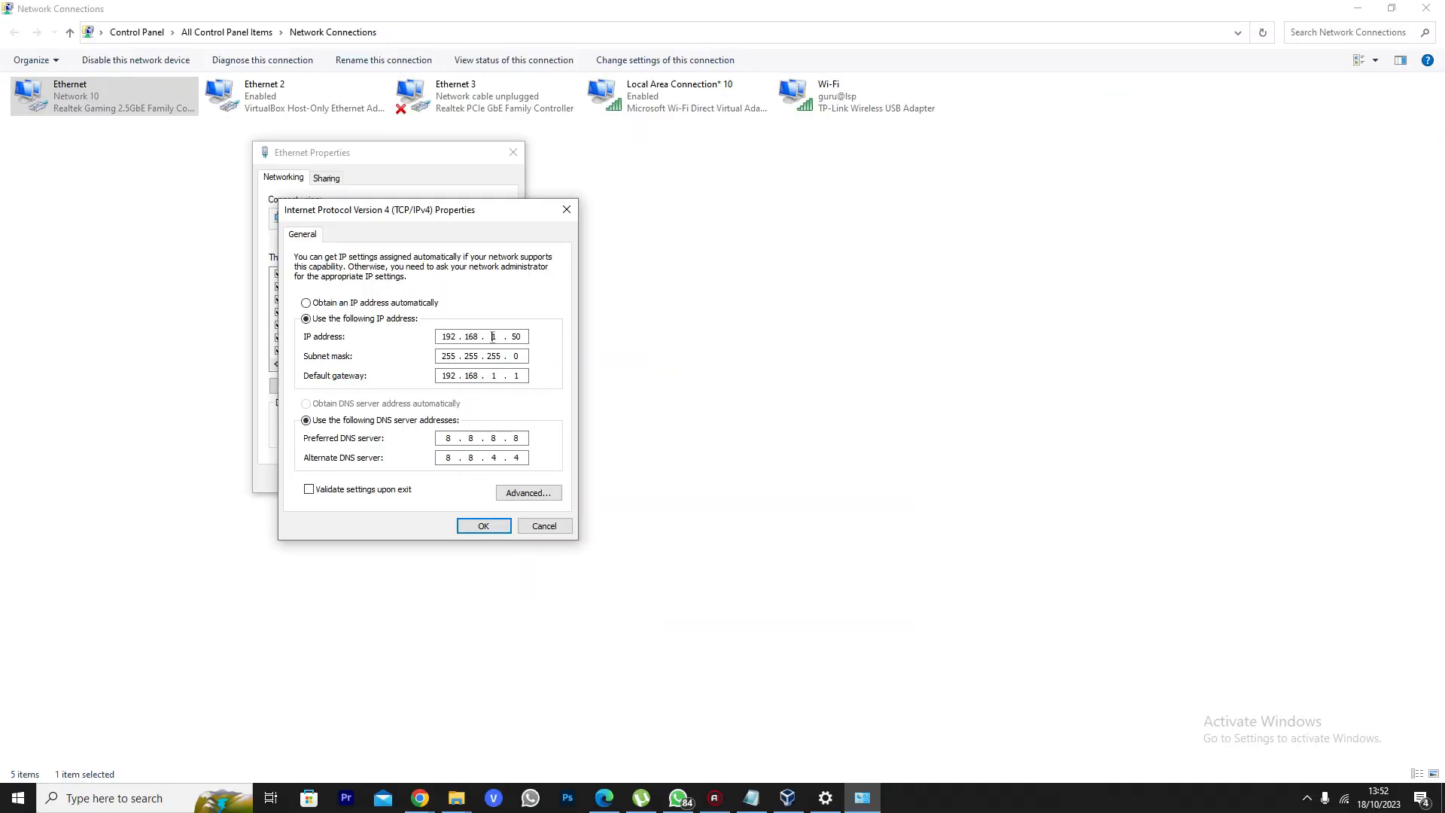
double_click(516, 336)
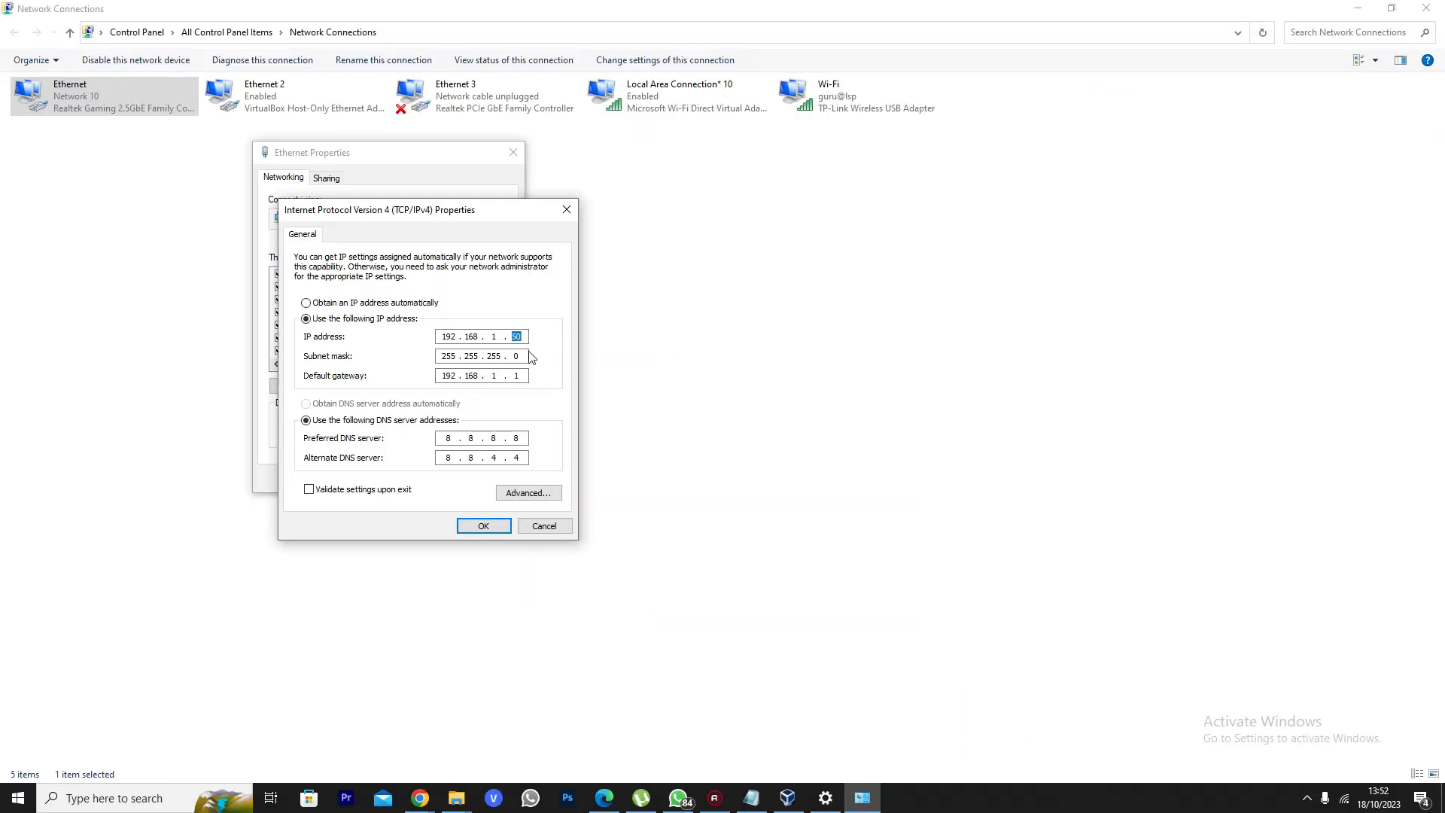
click(546, 530)
drag(447, 337, 456, 336)
click(497, 335)
drag(512, 337, 542, 339)
drag(516, 337, 550, 349)
mouse_move(785, 802)
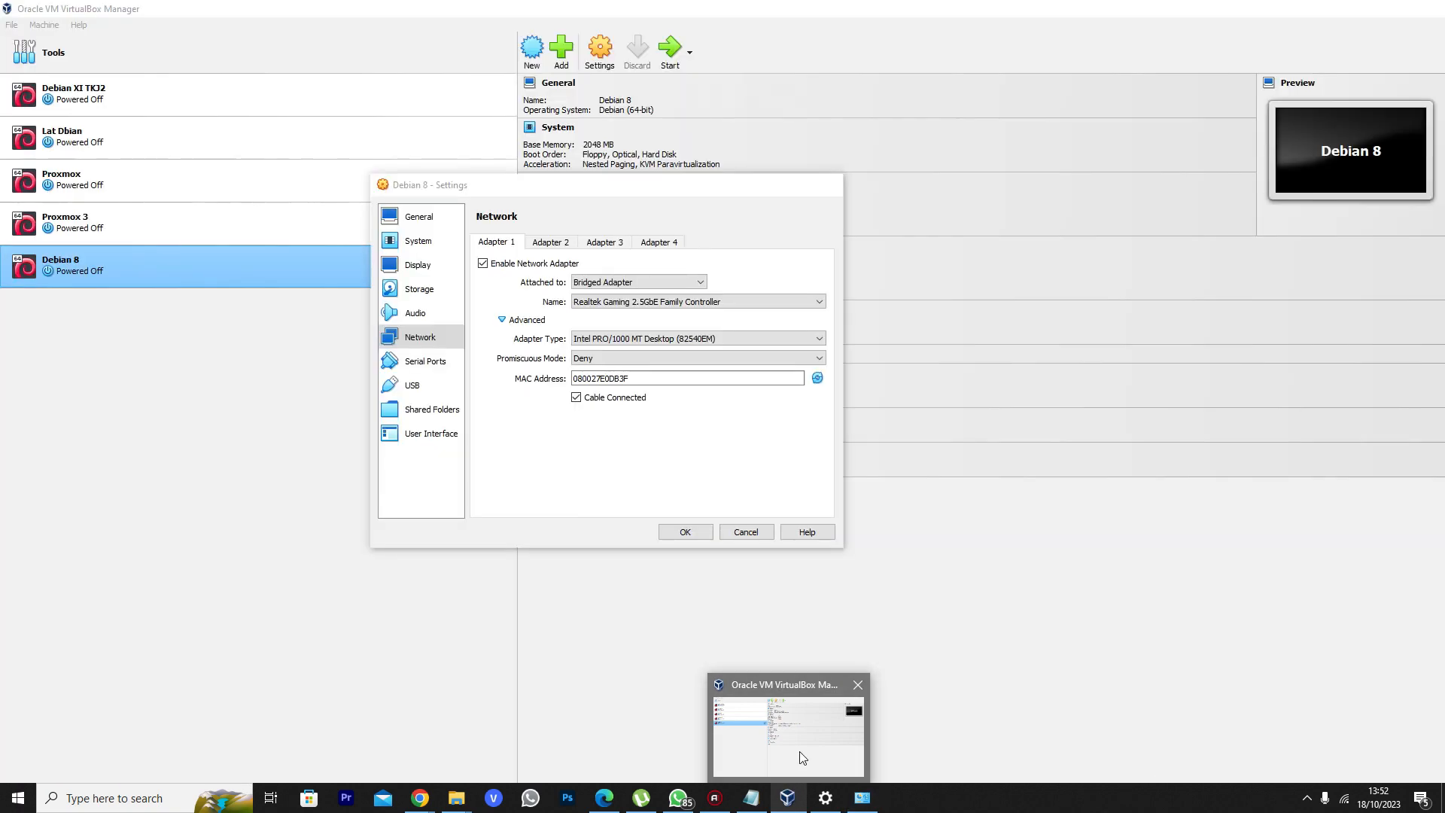
click(750, 763)
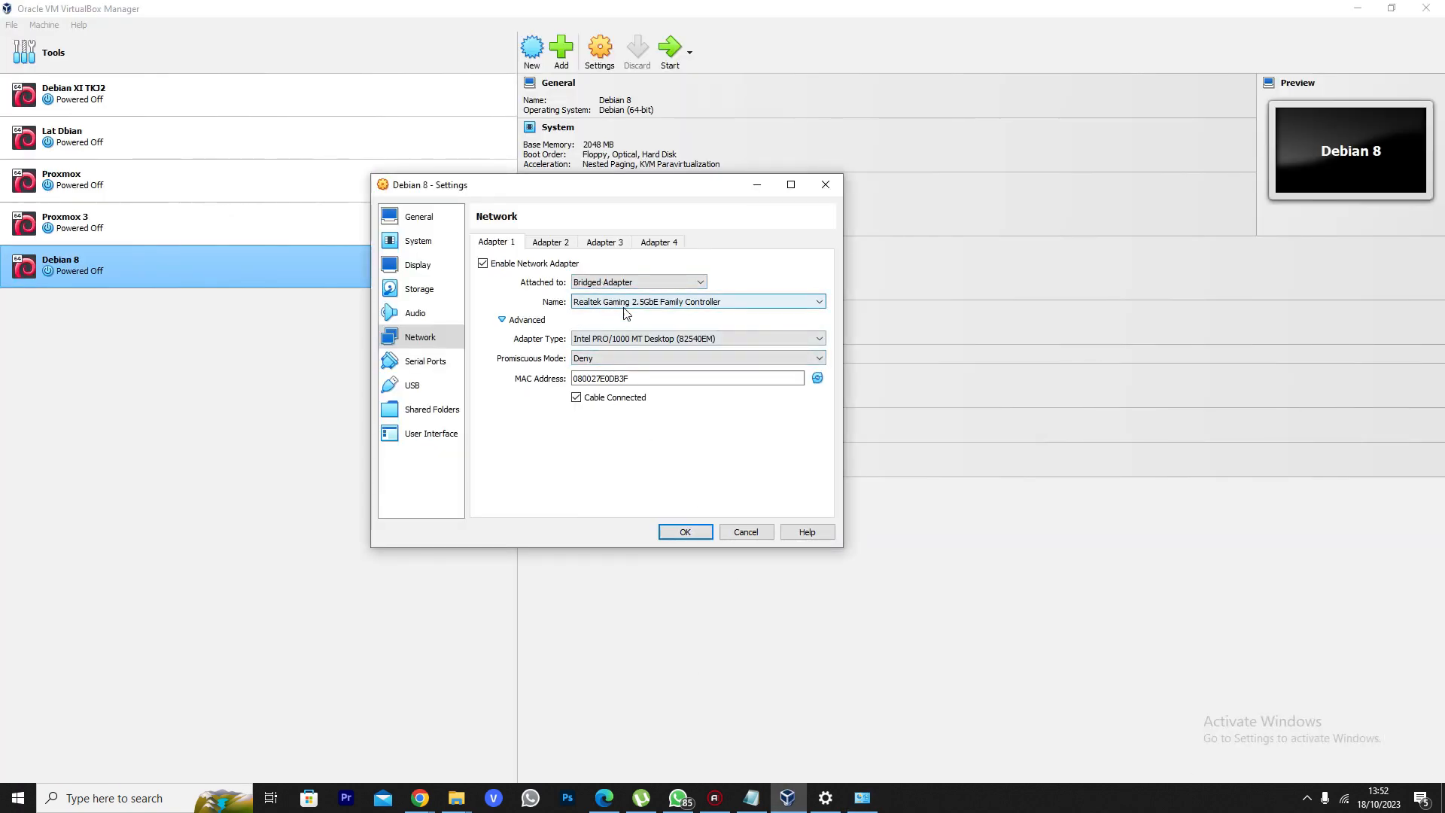
Keep the Realtek controller bridged, set Promiscuous Mode to Allow All, and save
click(663, 304)
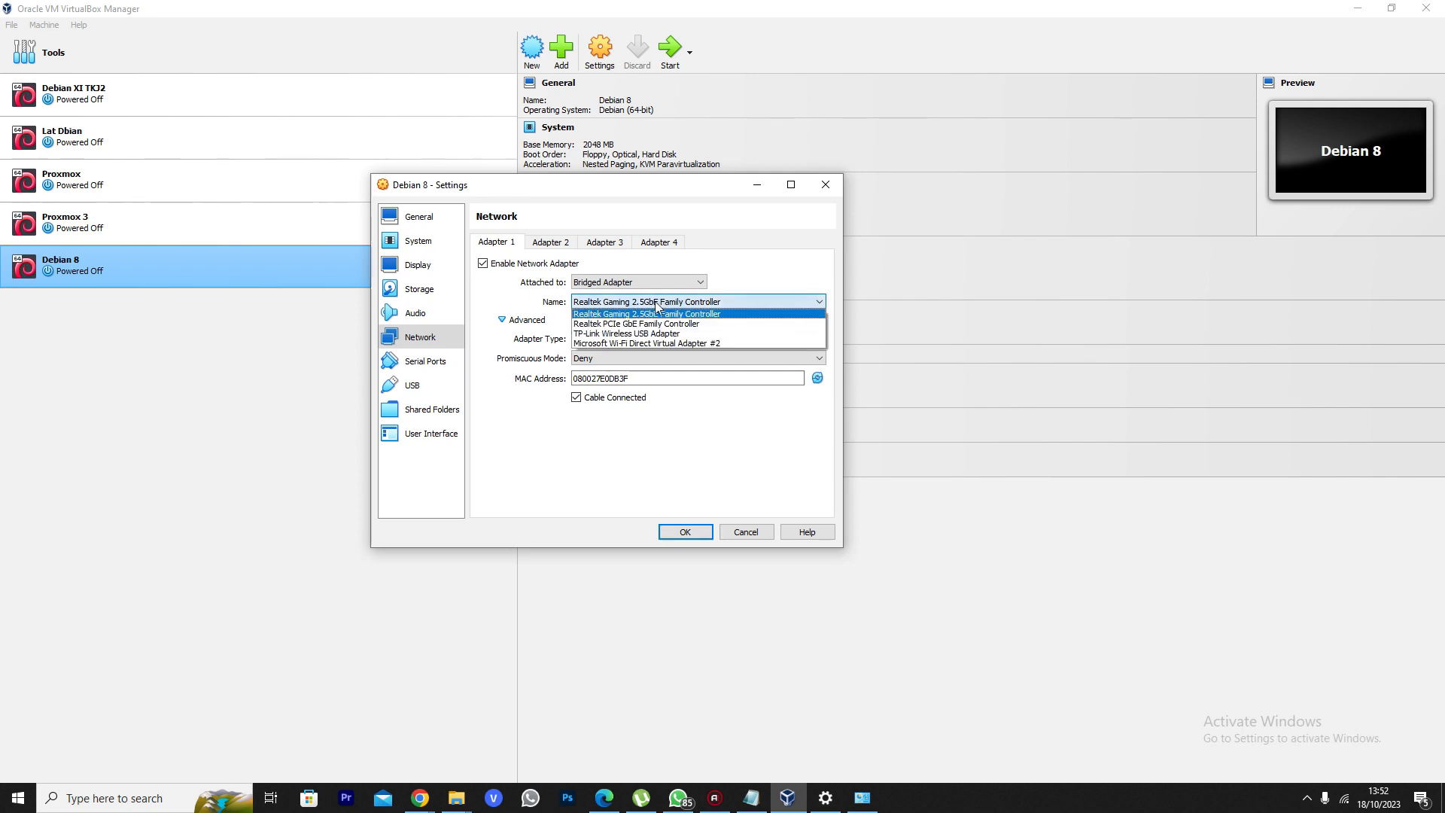
click(650, 314)
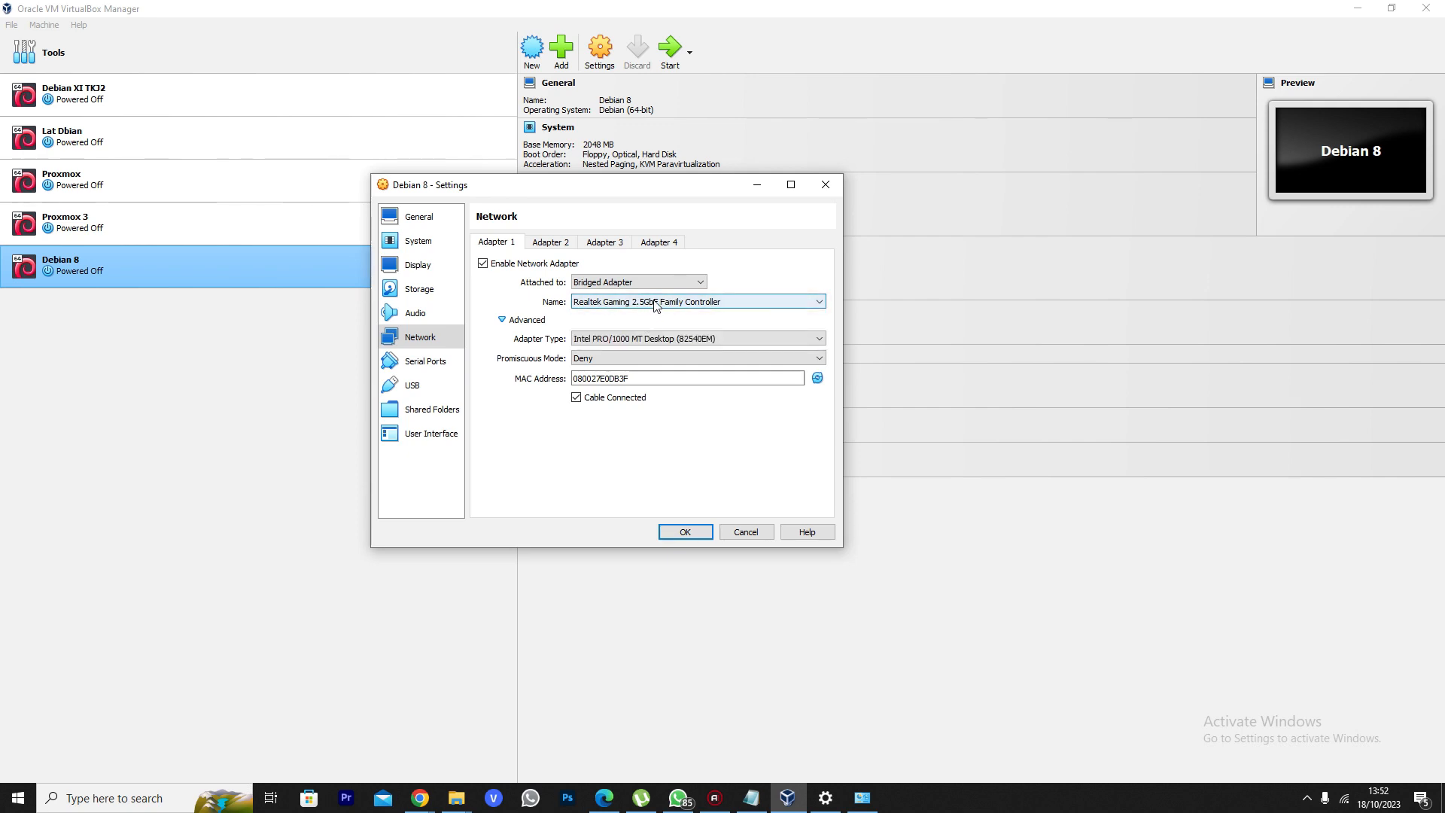
click(614, 359)
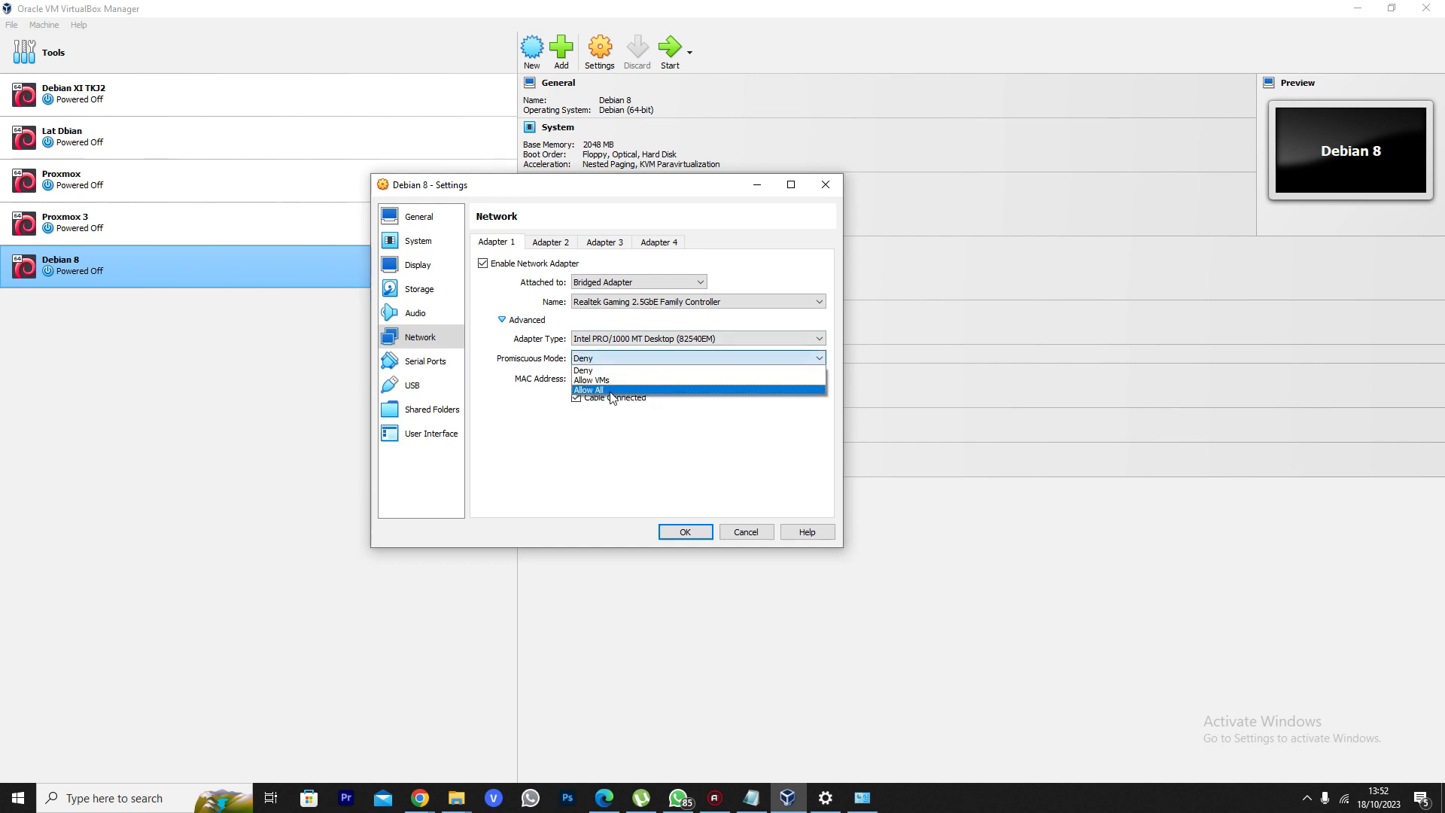
click(610, 390)
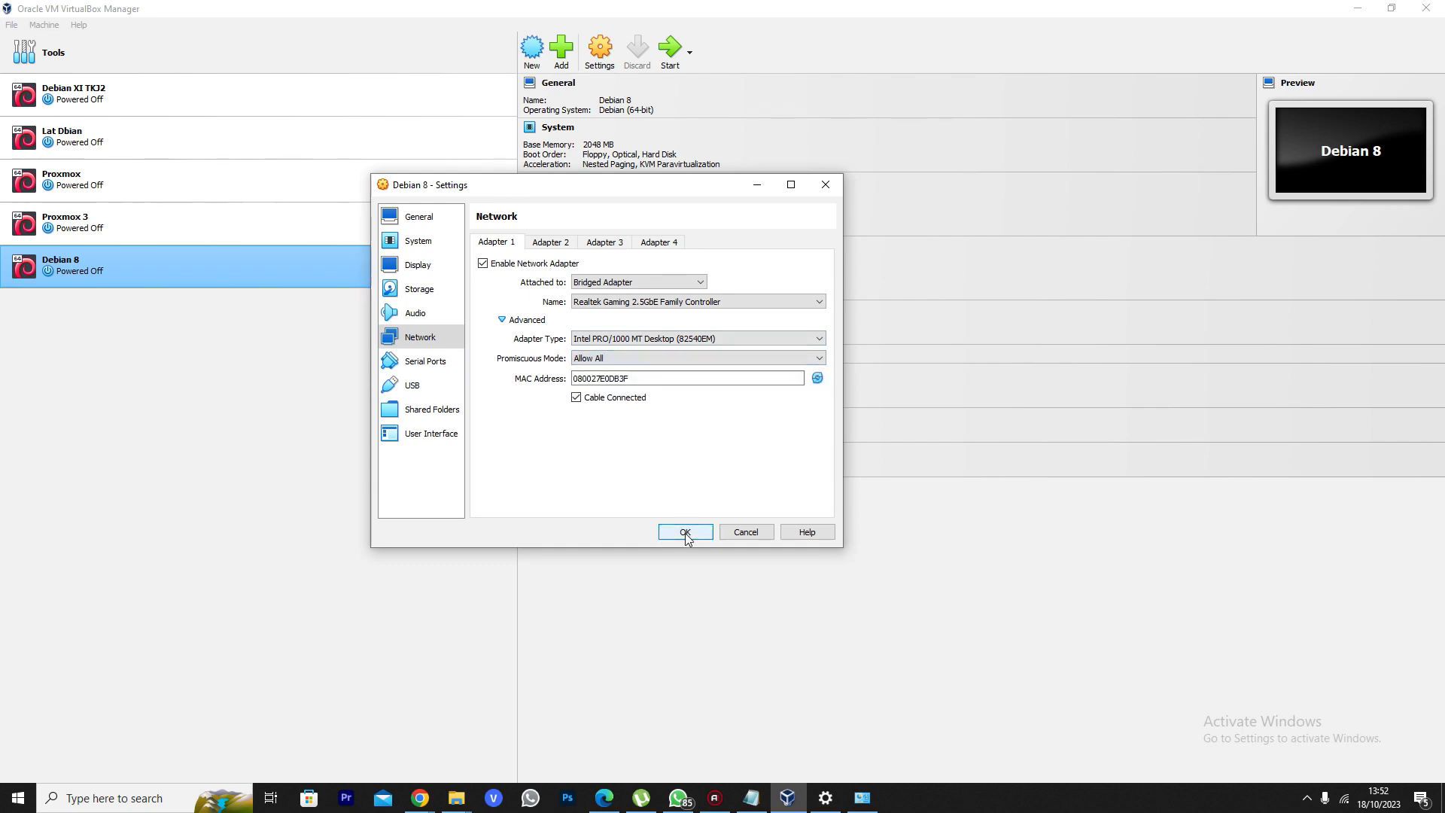
click(685, 532)
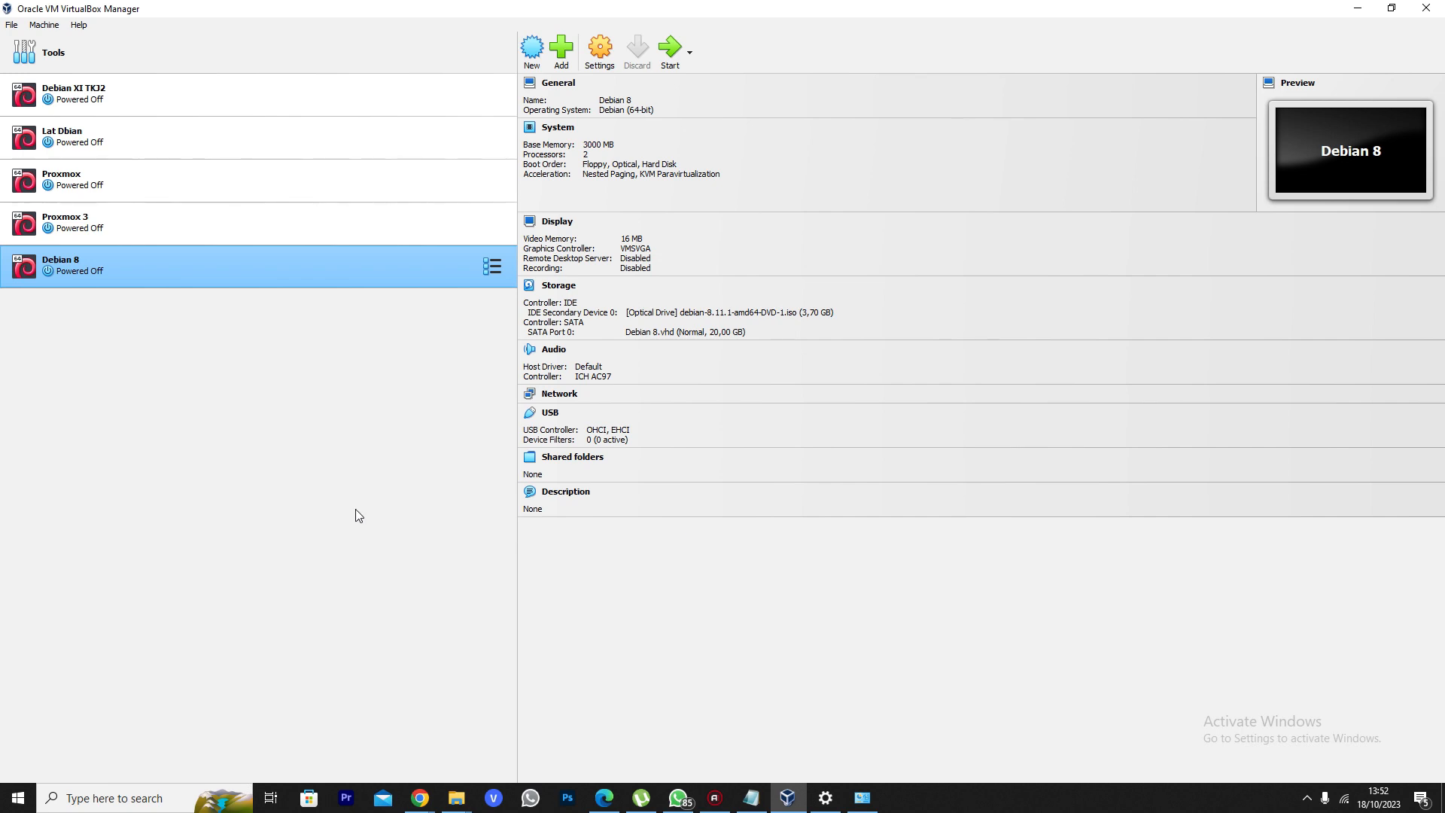
Review the Debian 8 System, Processor and Network settings again and close with OK
click(600, 50)
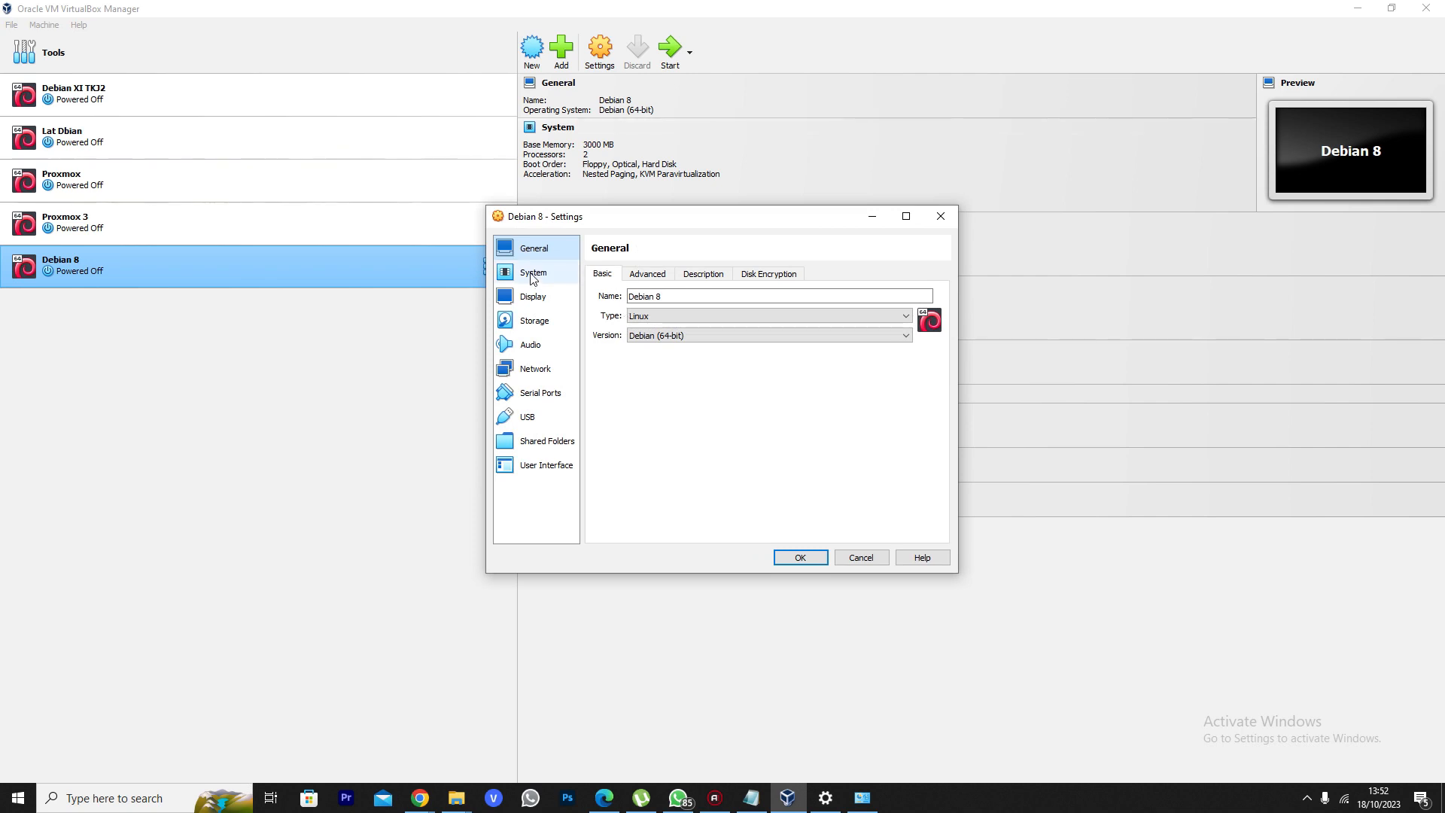
click(530, 276)
click(530, 252)
click(534, 271)
click(681, 276)
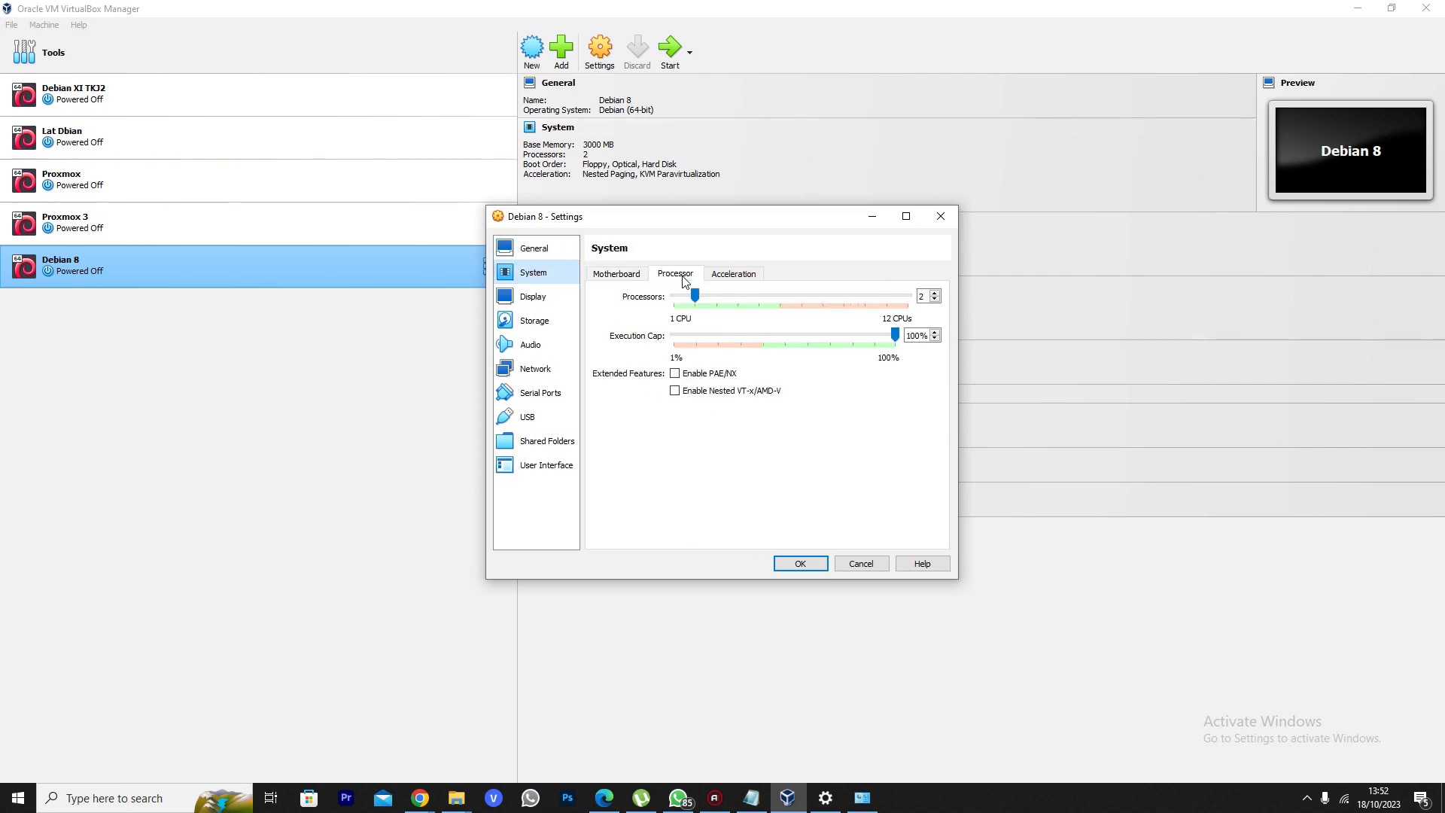
click(535, 370)
click(798, 564)
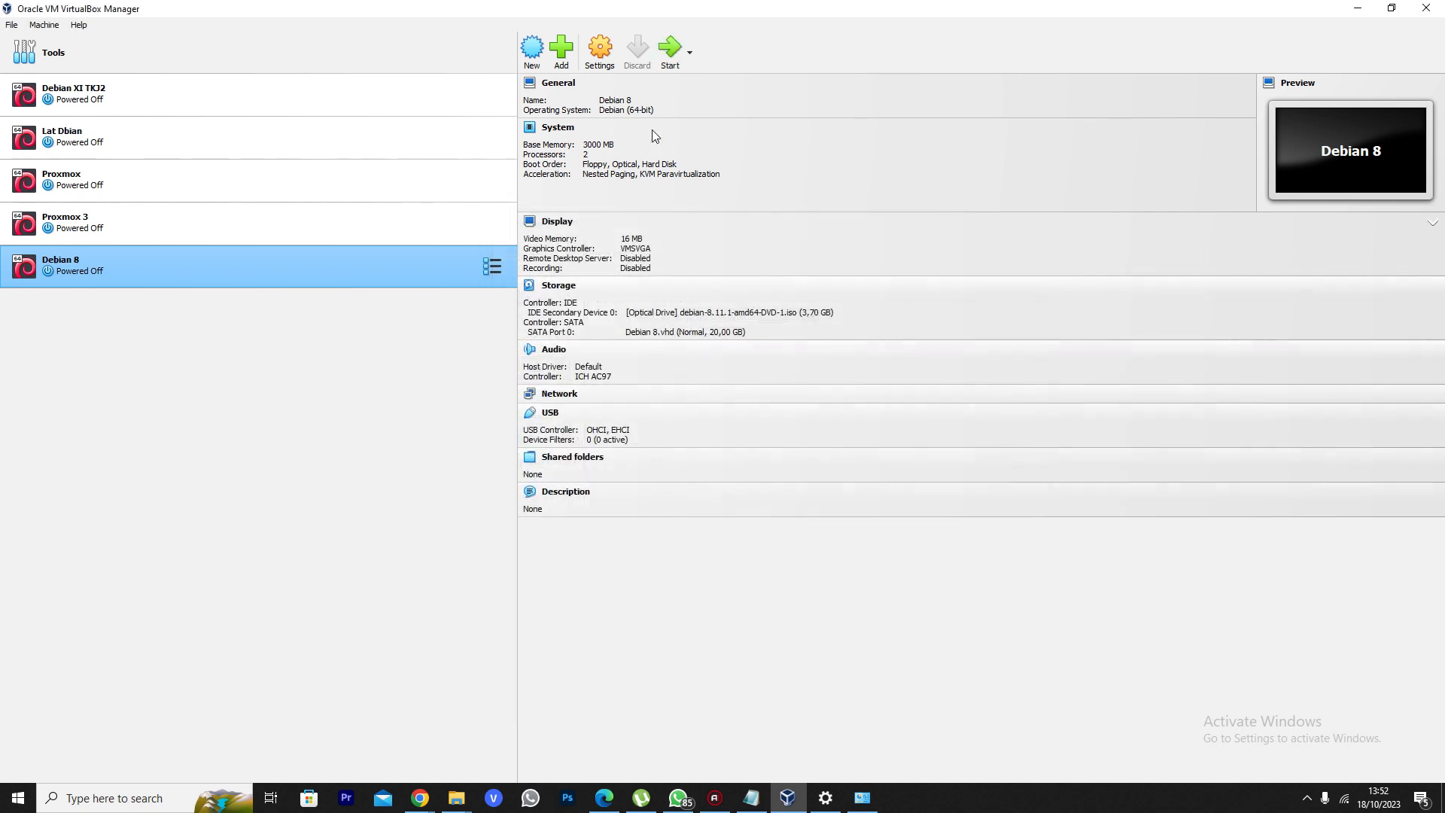
Start Debian 8, dismiss the notifications, and maximize the VM window showing the boot menu
click(663, 49)
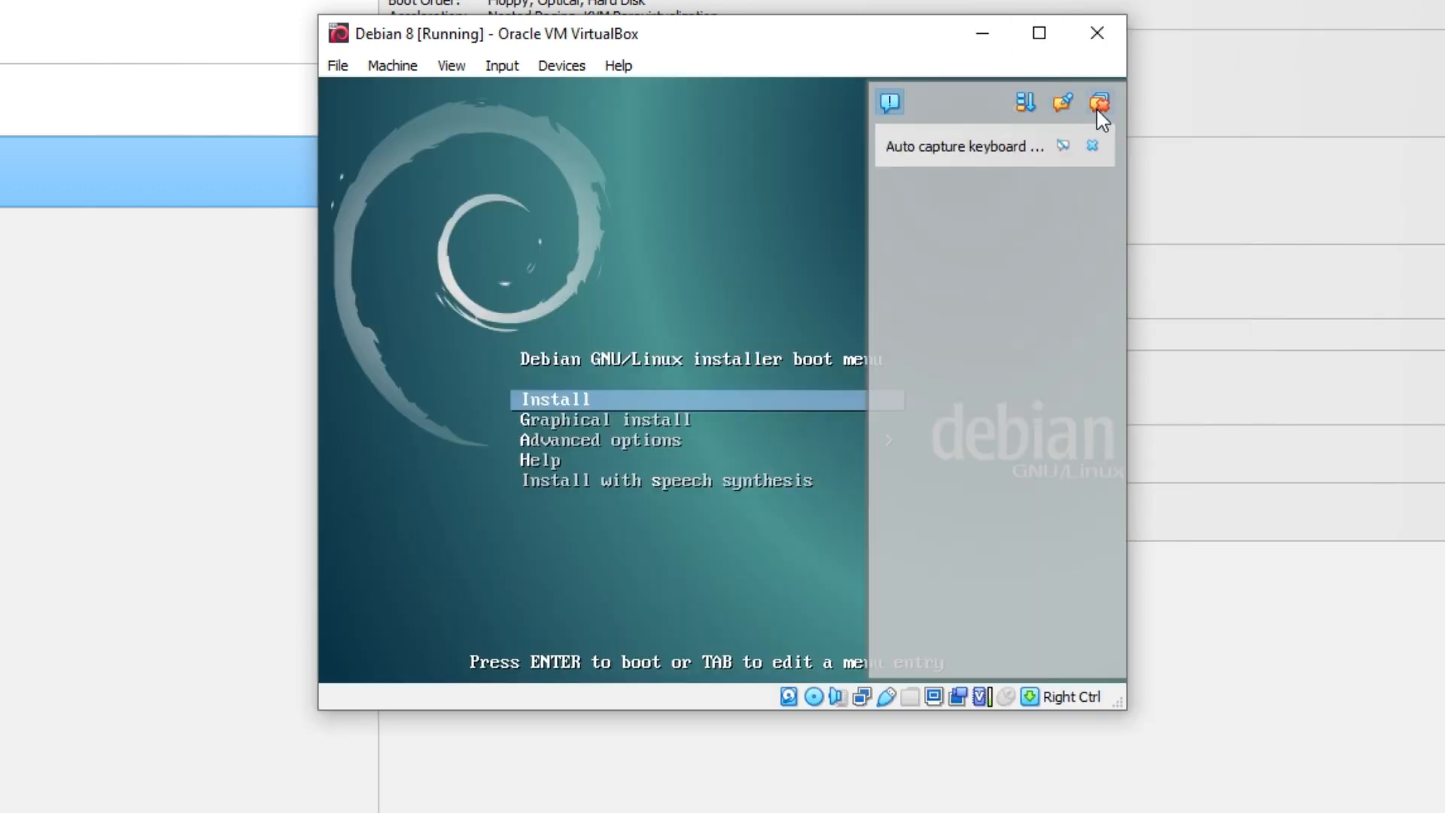
click(1099, 106)
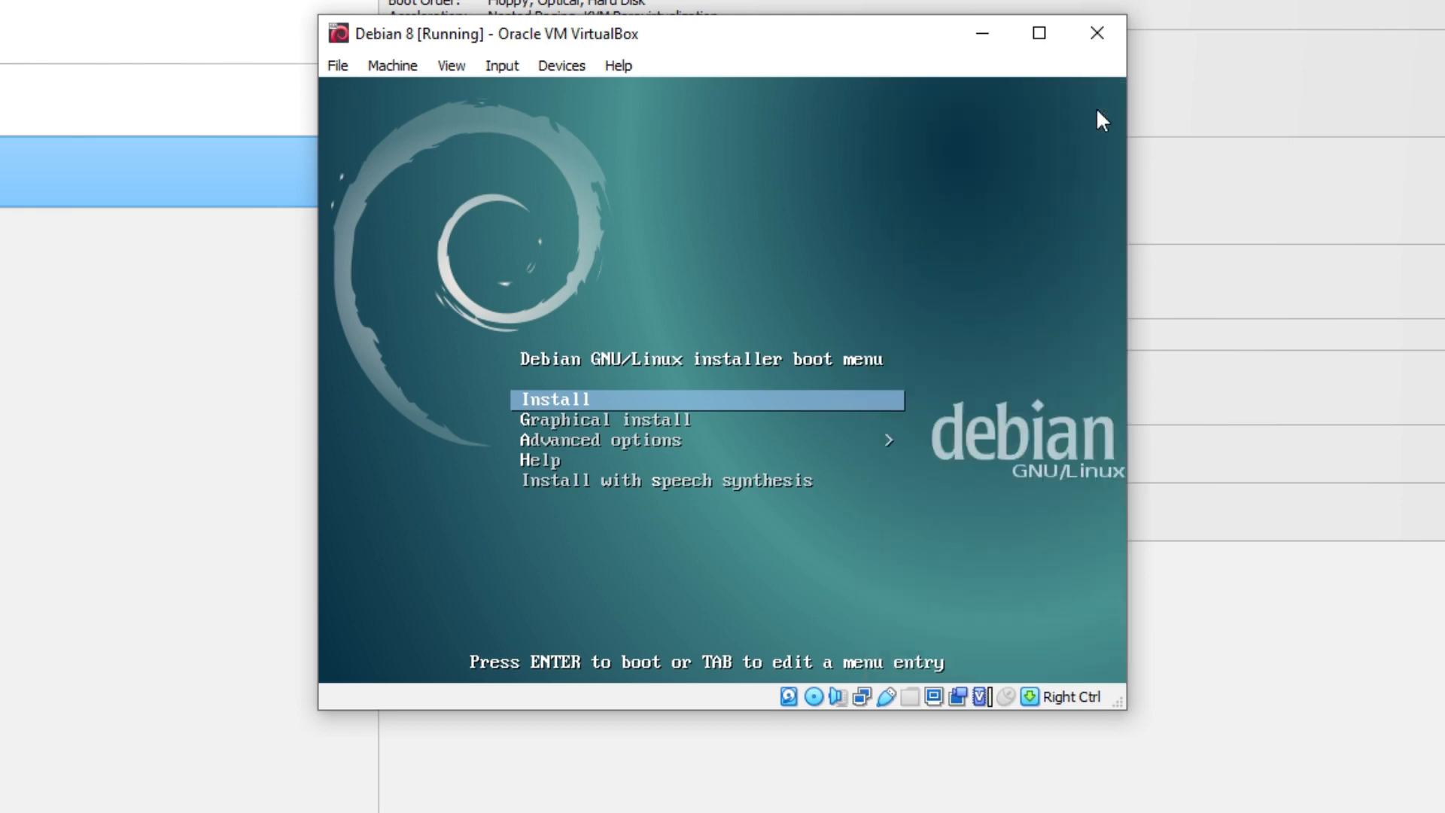
click(1043, 47)
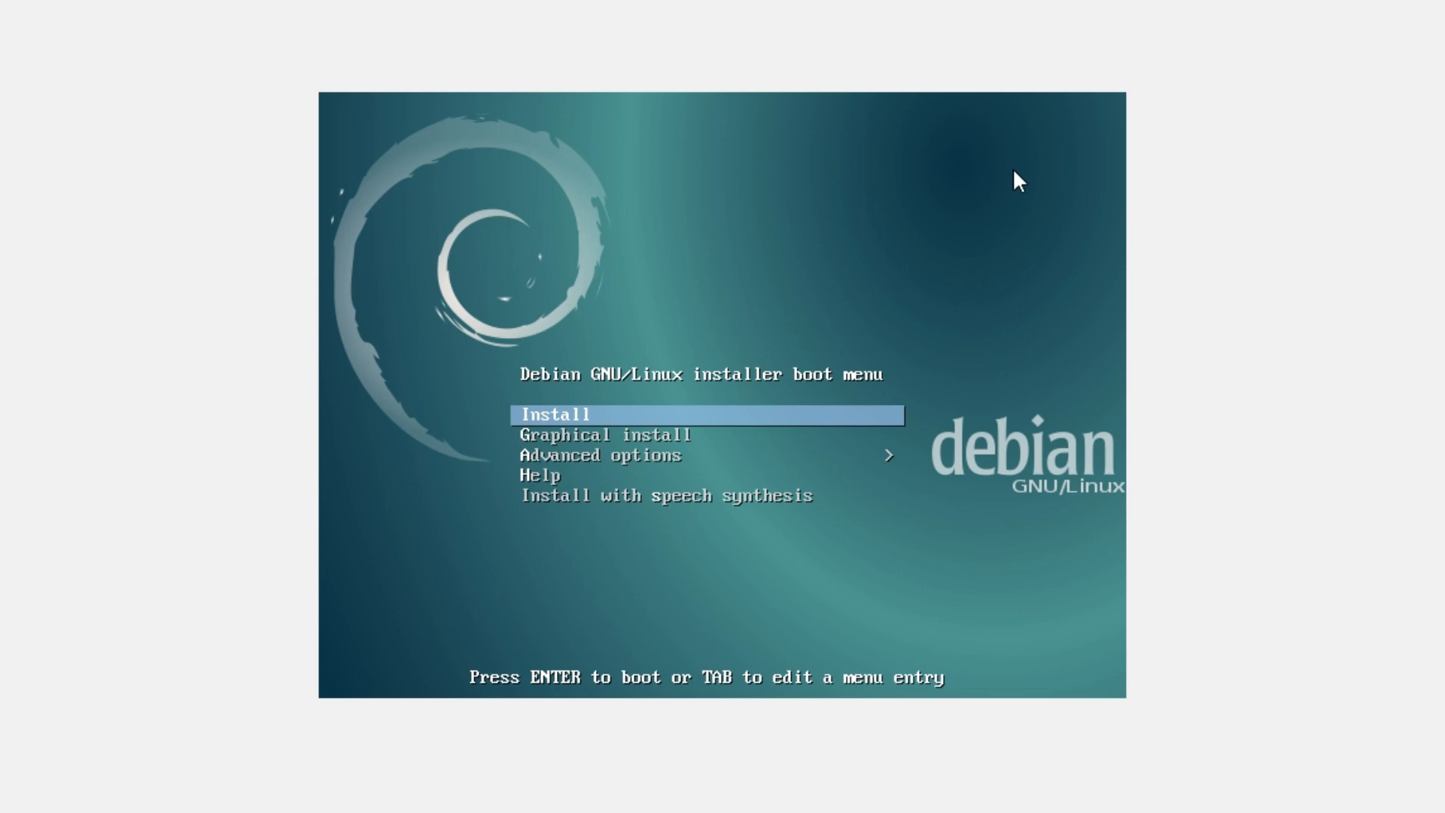
Highlight the text-mode Install entry instead of Graphical install and boot it
key(Down)
key(Up)
key(Down)
key(Up)
key(Down)
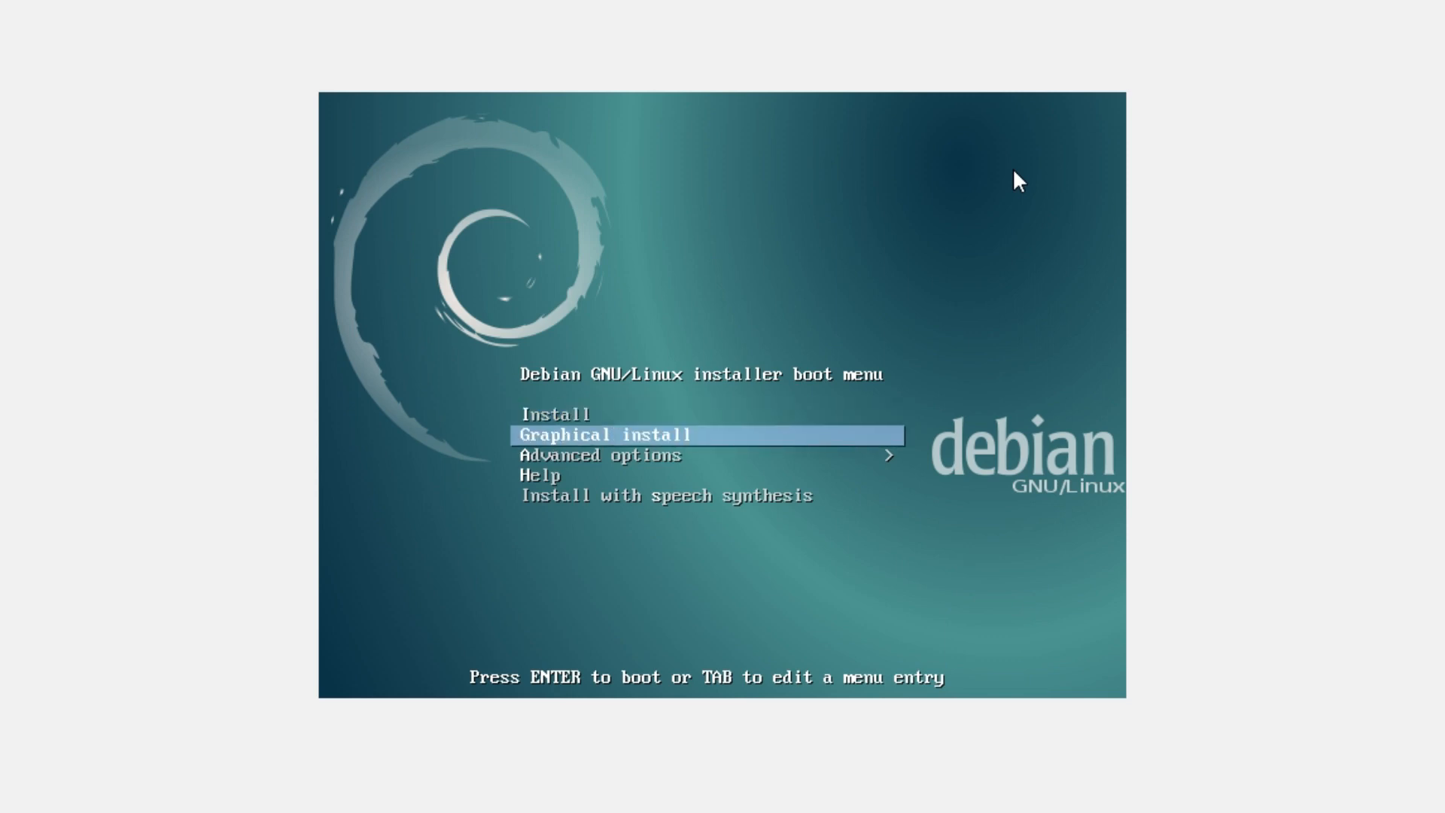
key(Up)
key(Down)
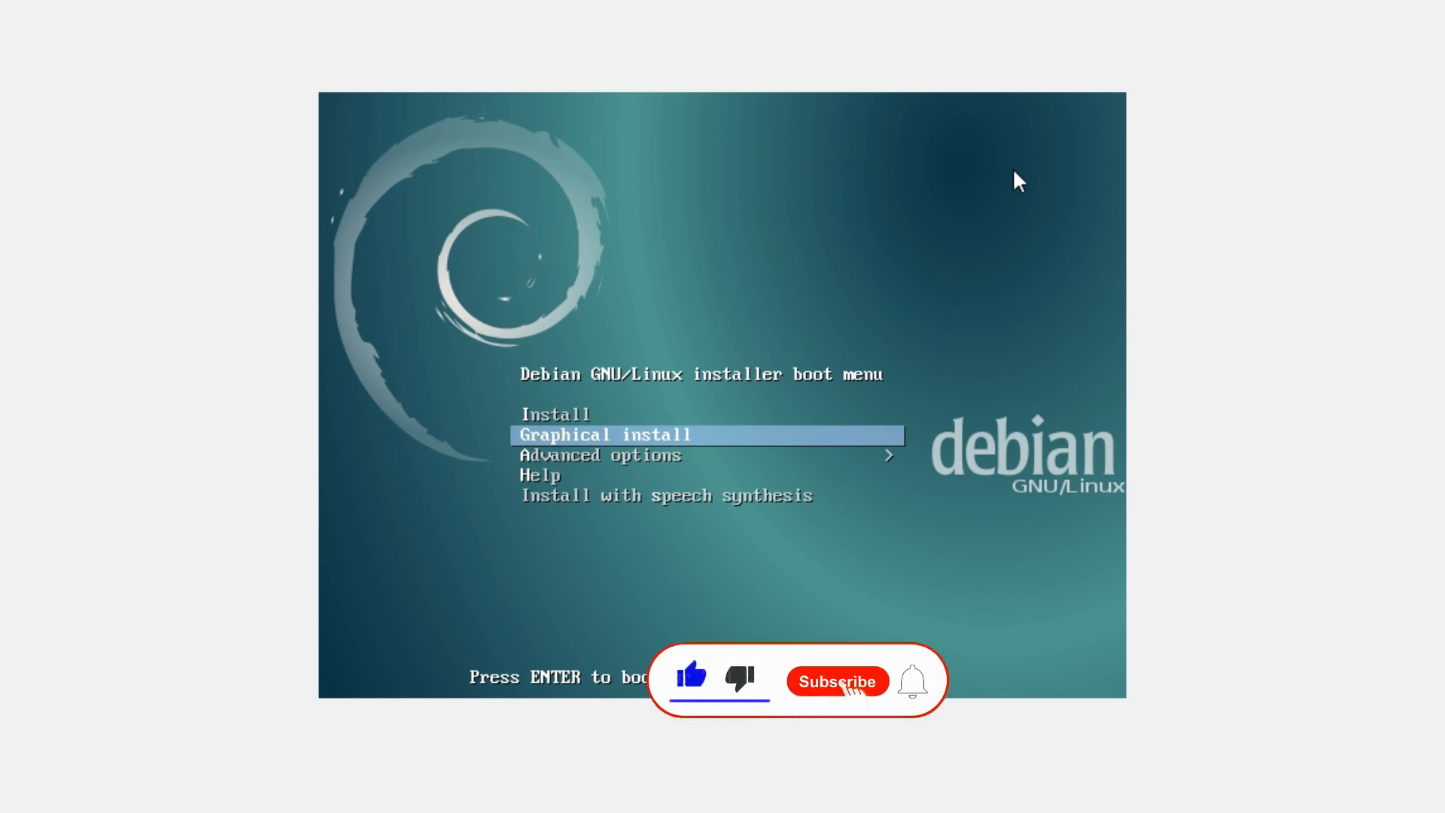
key(Up)
key(Down)
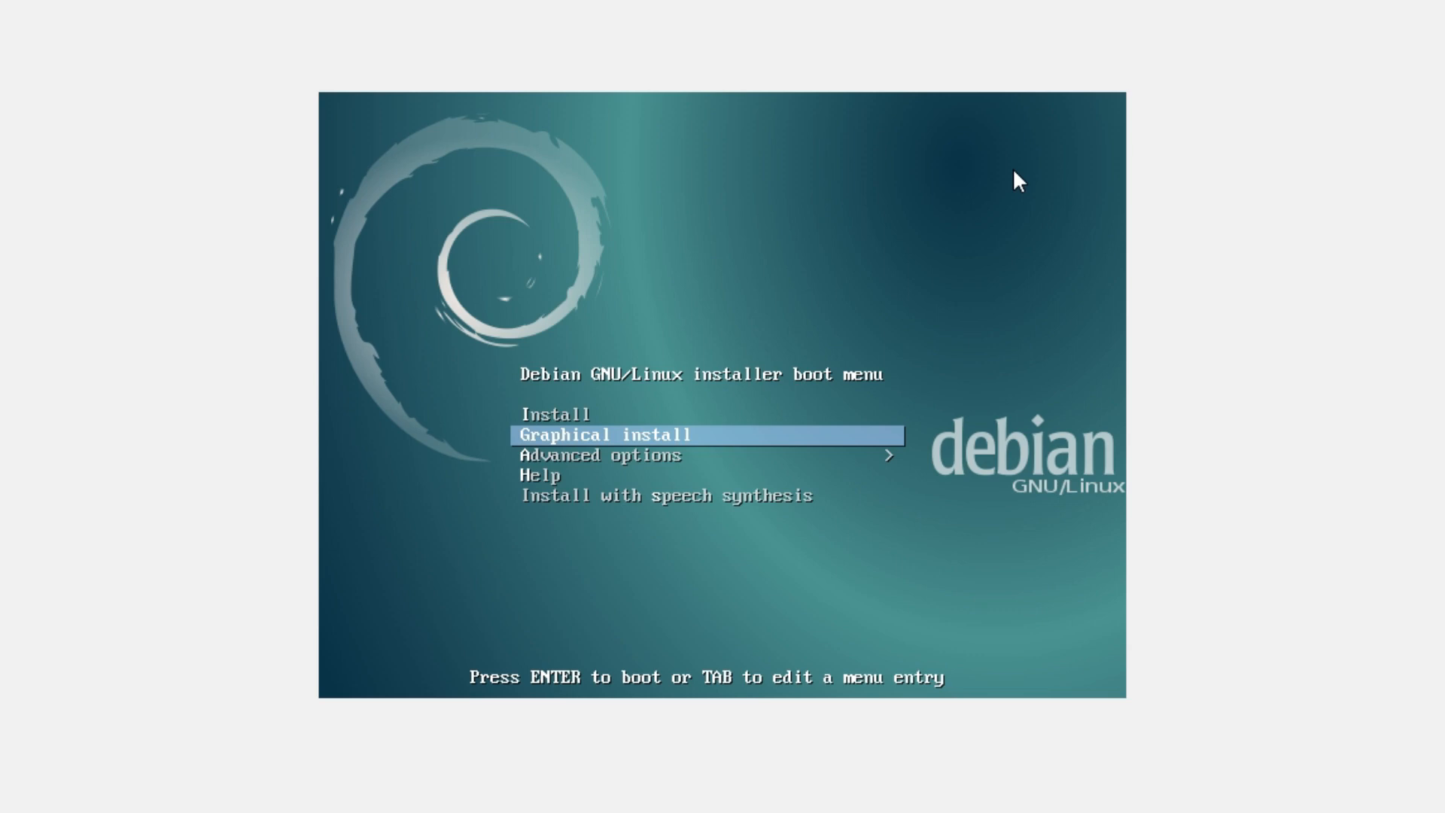
key(Up)
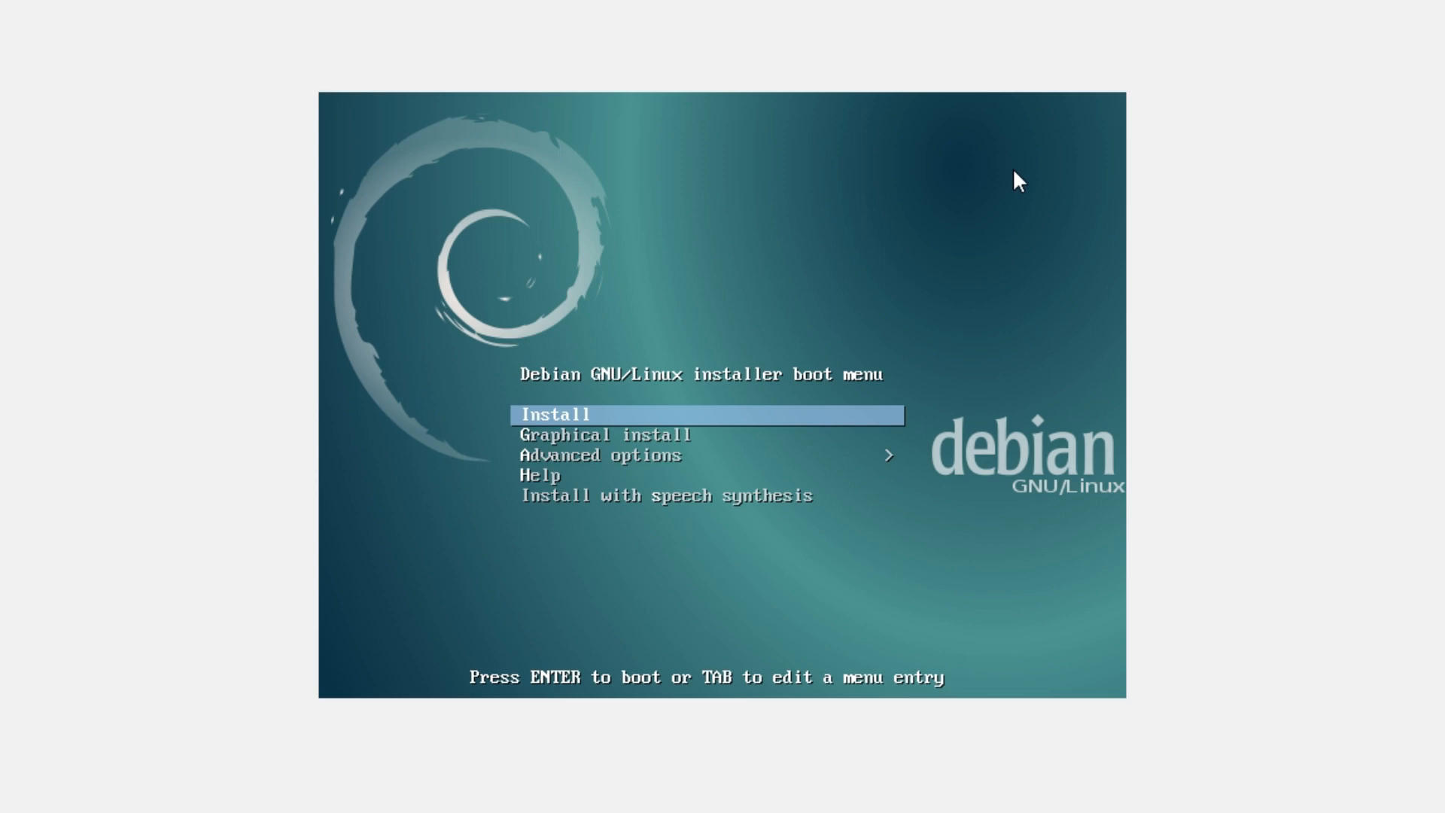
key(Return)
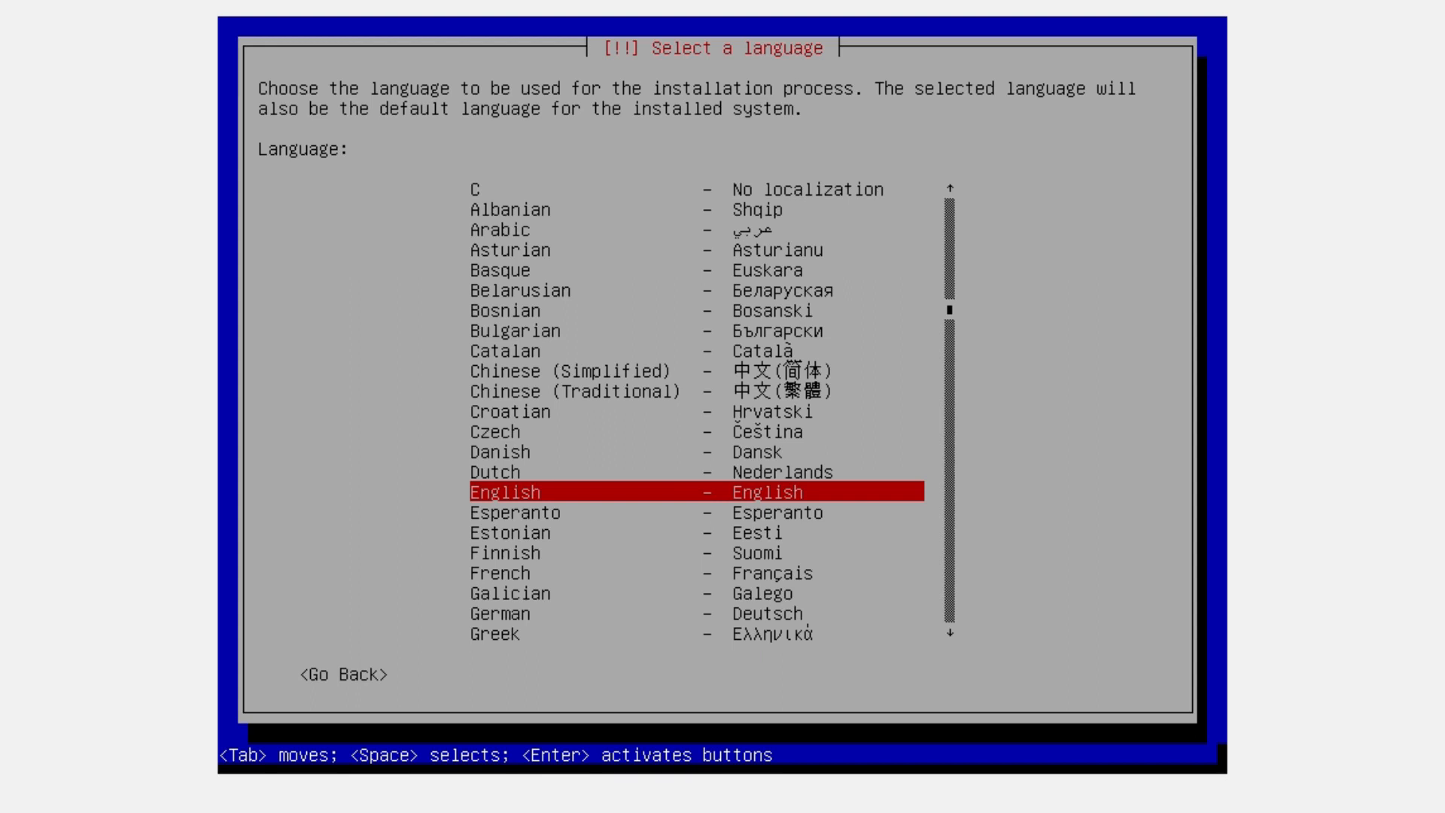
Accept English as the language and choose 'other' in the country list
key(Return)
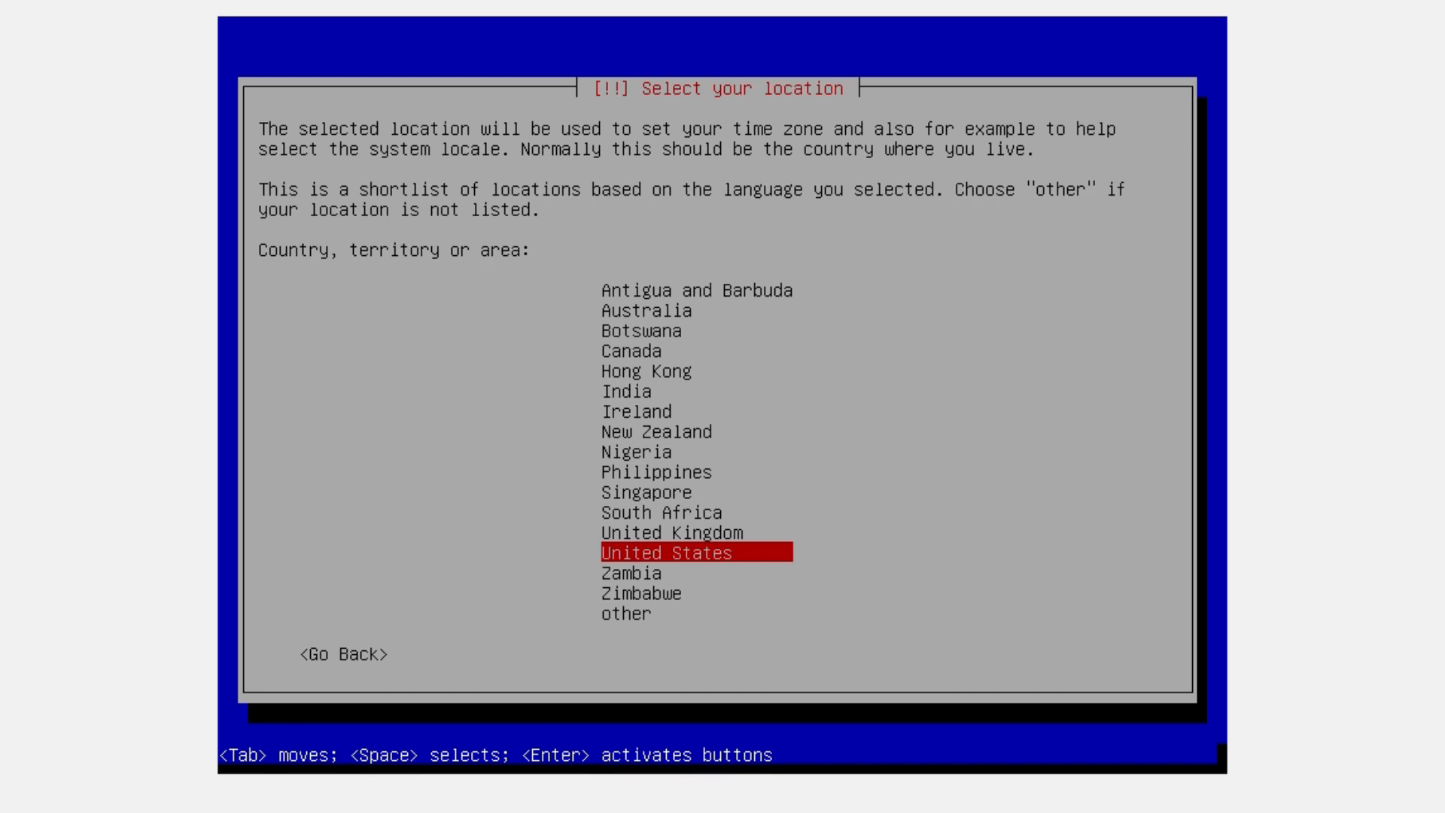
key(Down)
key(Down)
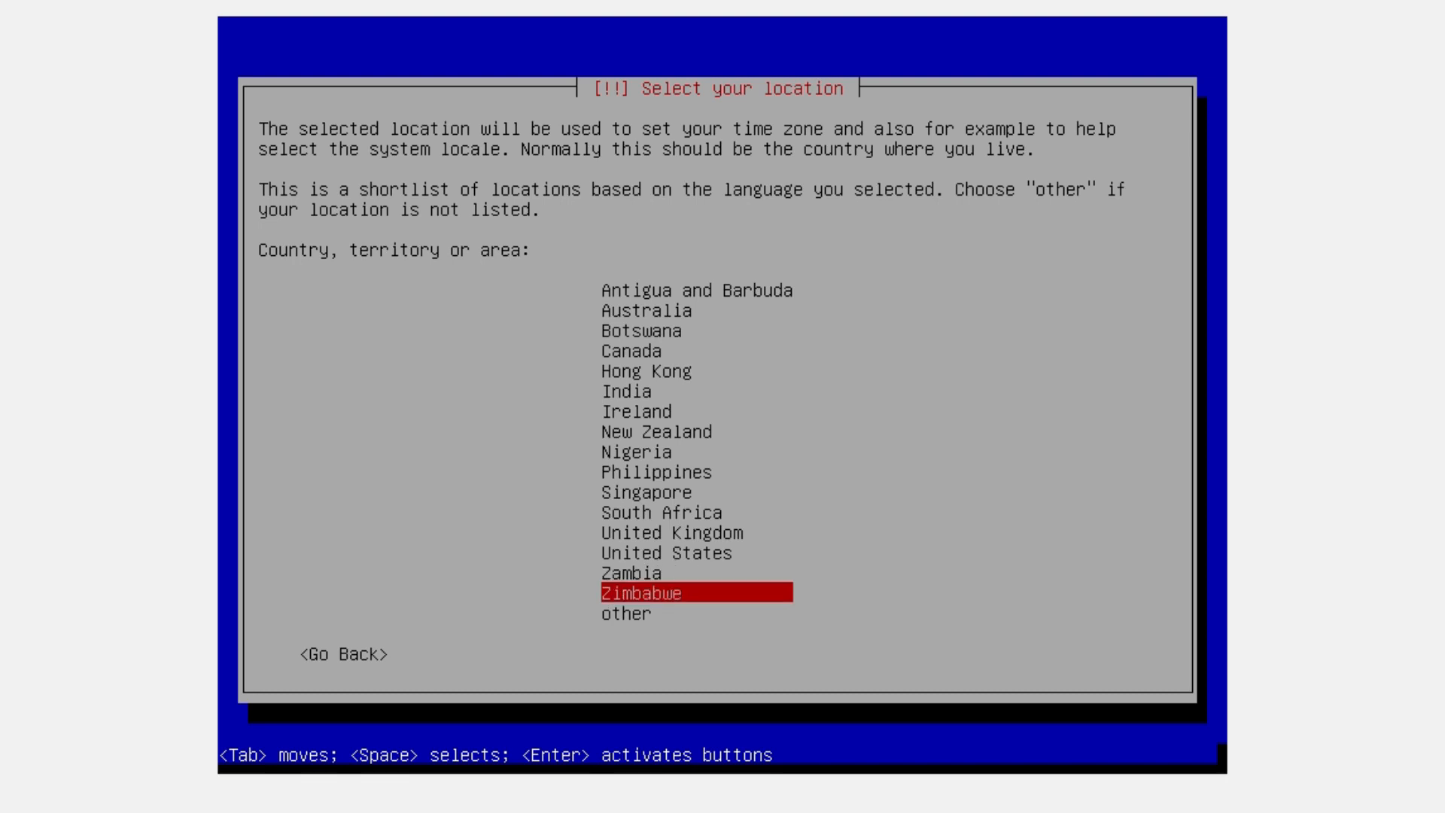
key(Down)
key(Up)
key(Up)
key(Up)
key(Up)
key(Down)
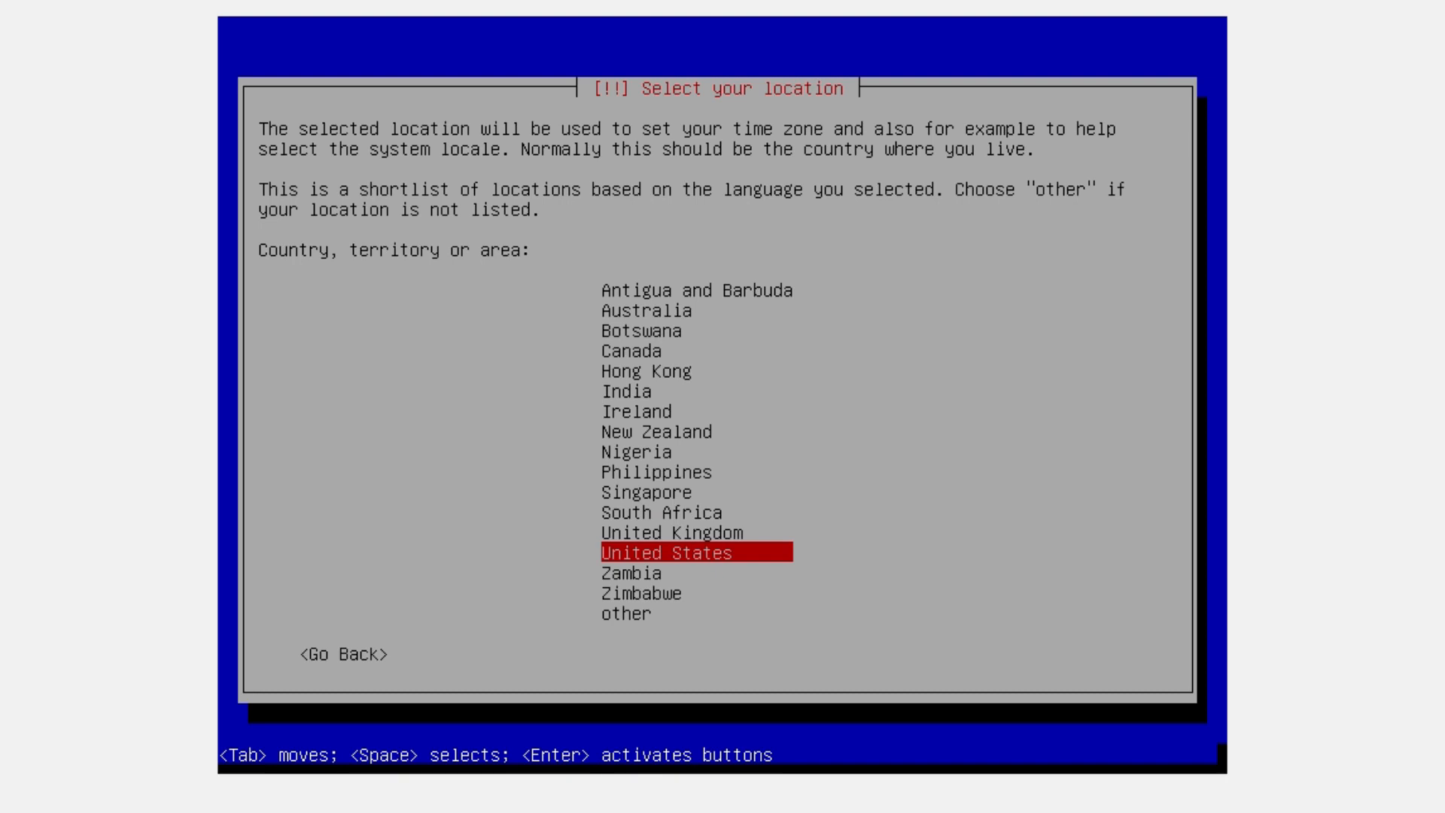
key(Down)
key(Down)
key(Down)
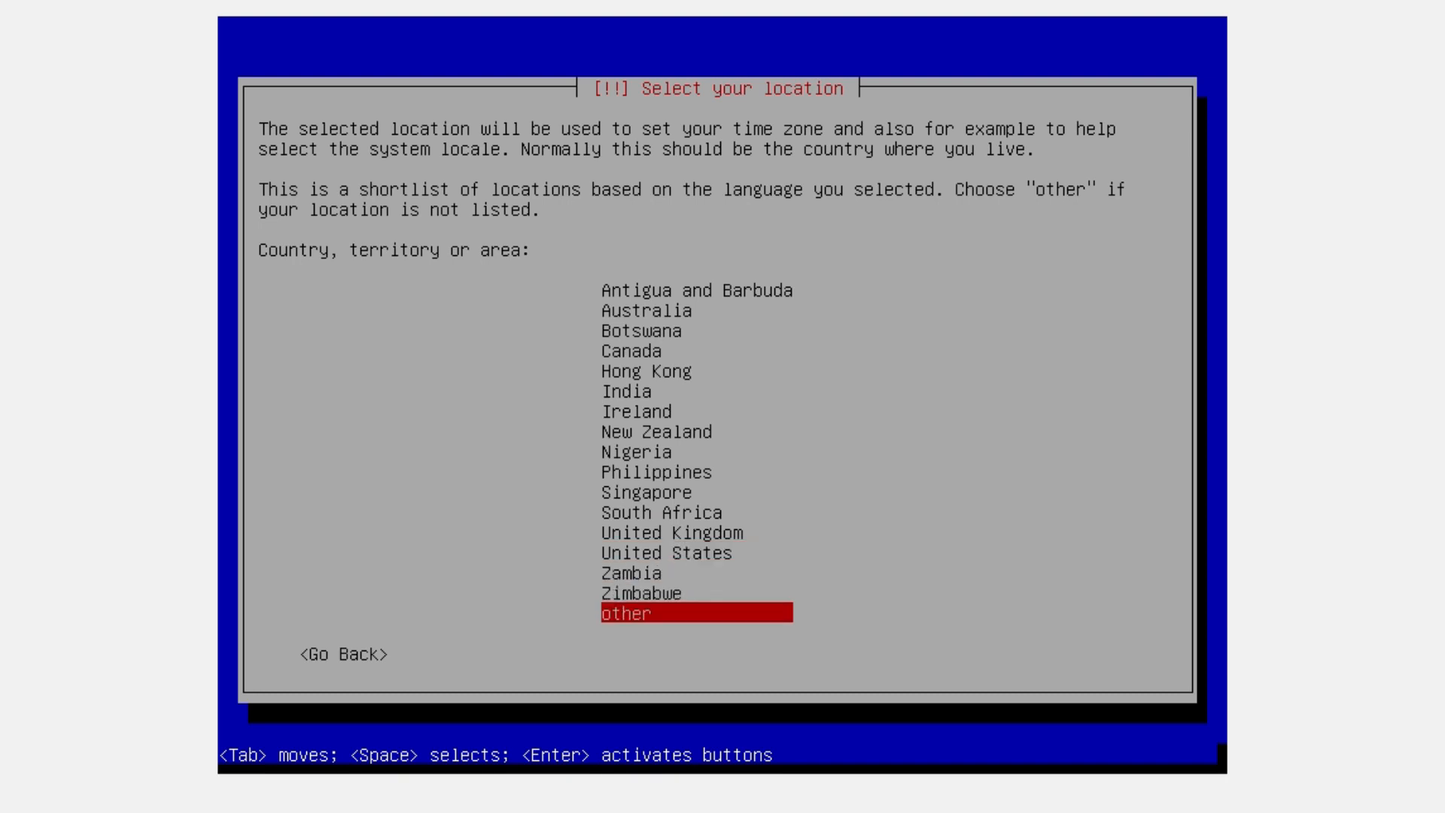
key(Return)
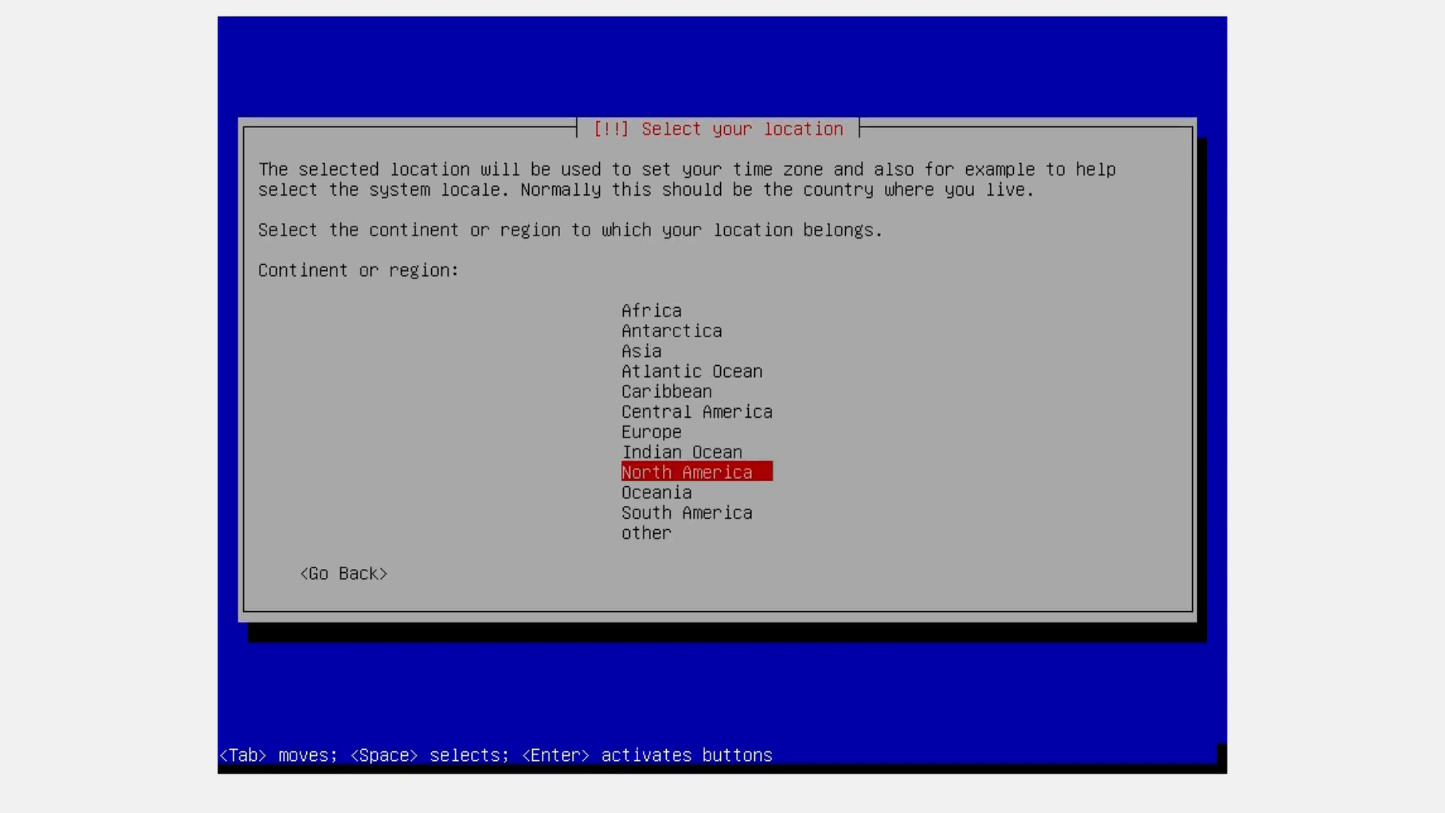
Set the location to Asia > Indonesia and the locale to United States en_US.UTF-8
key(Up)
key(Up)
key(Up)
key(Up)
key(Up)
key(Up)
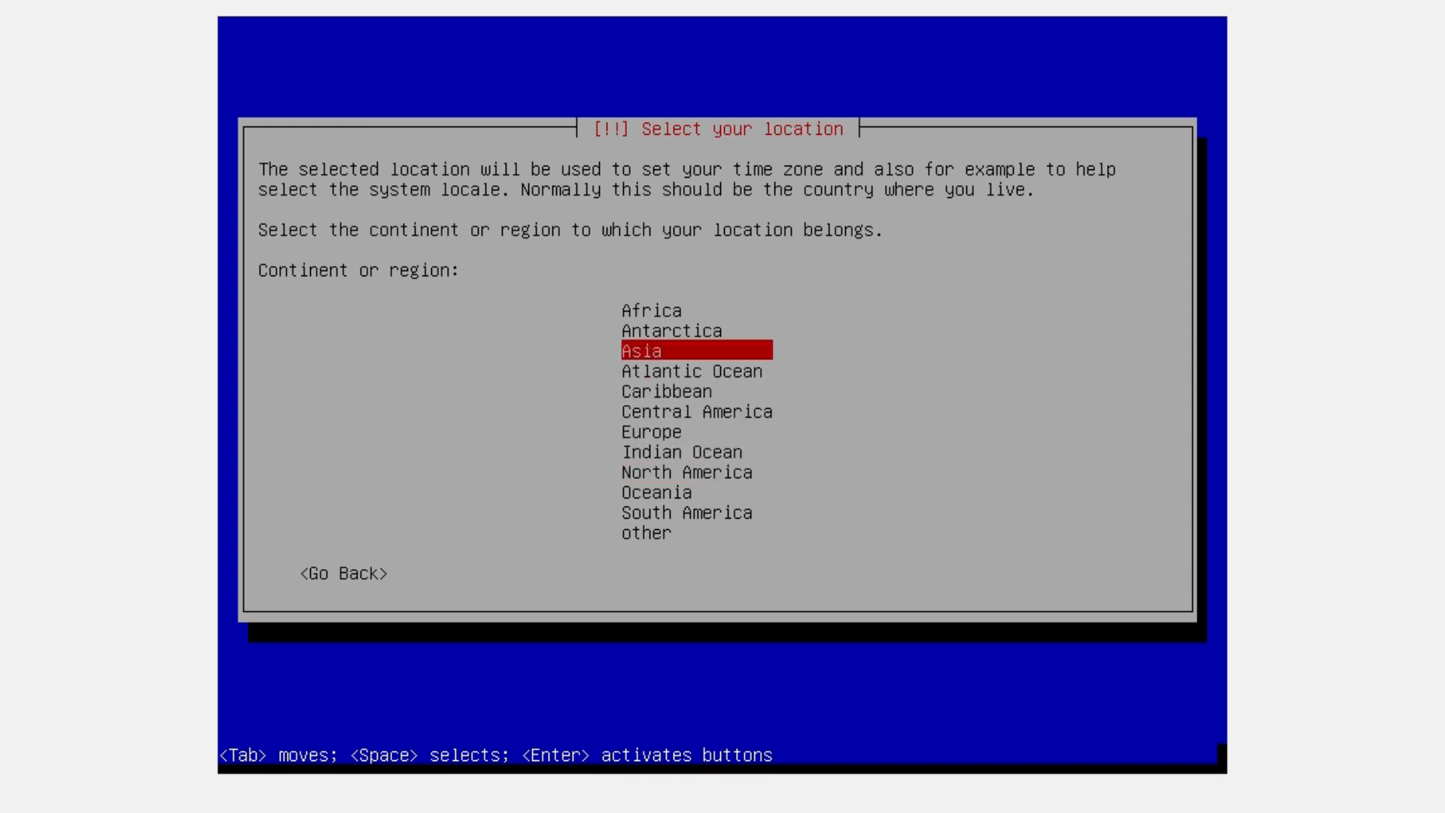
key(Return)
key(Down)
key(Down)
key(Down)
key(Down)
key(Down)
key(Down)
key(Down)
key(Down)
key(Down)
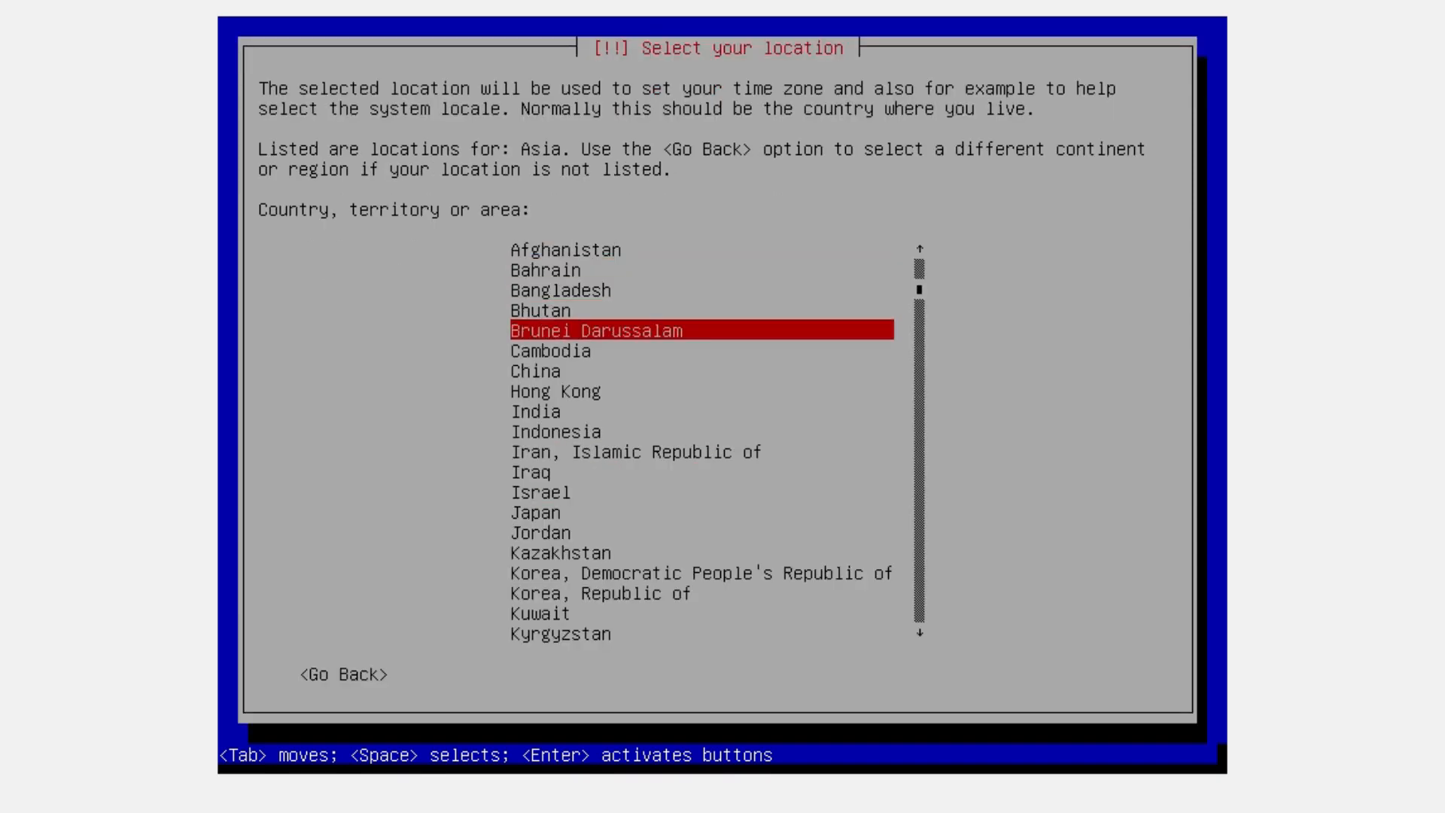
key(Return)
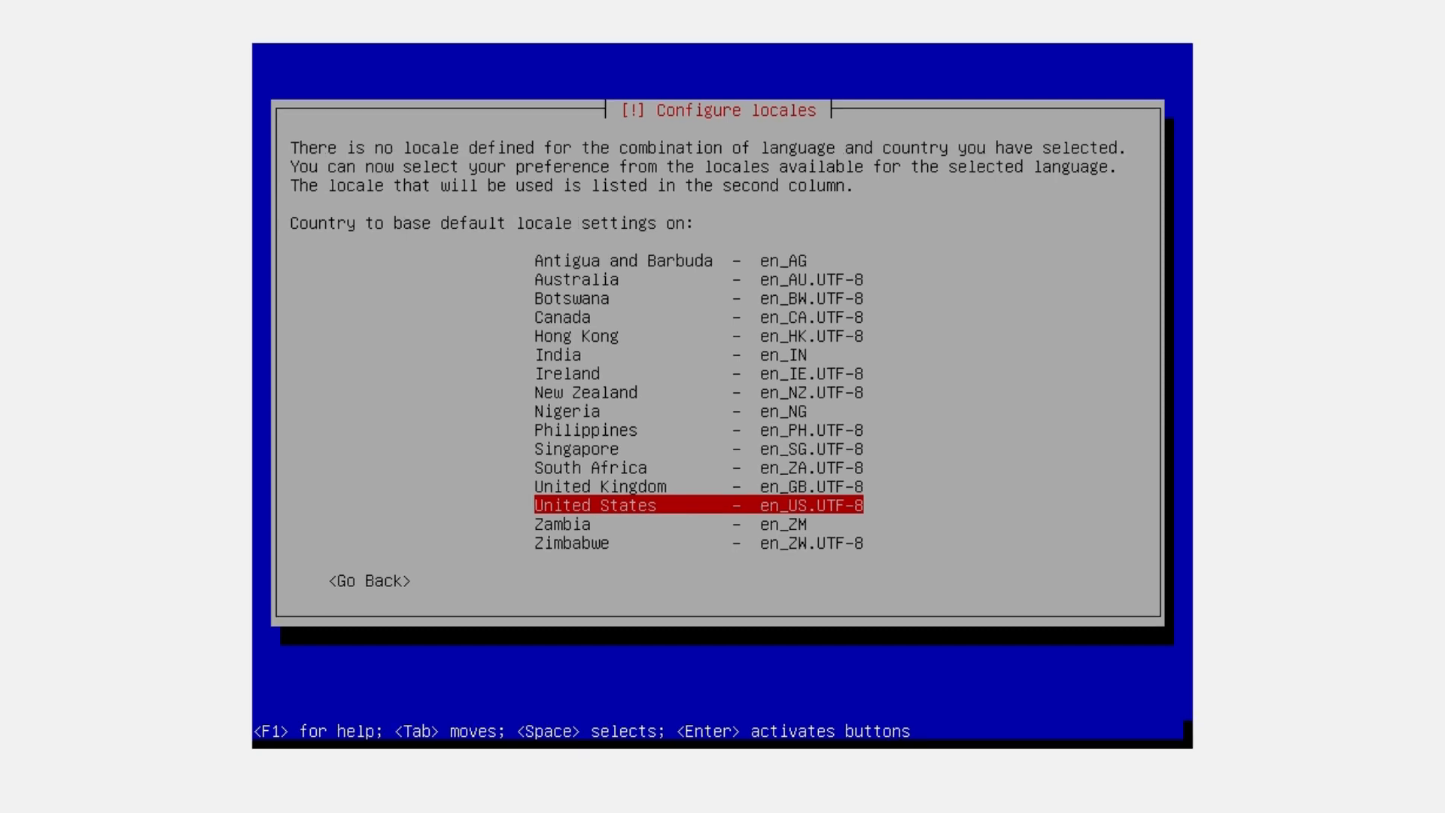
key(Return)
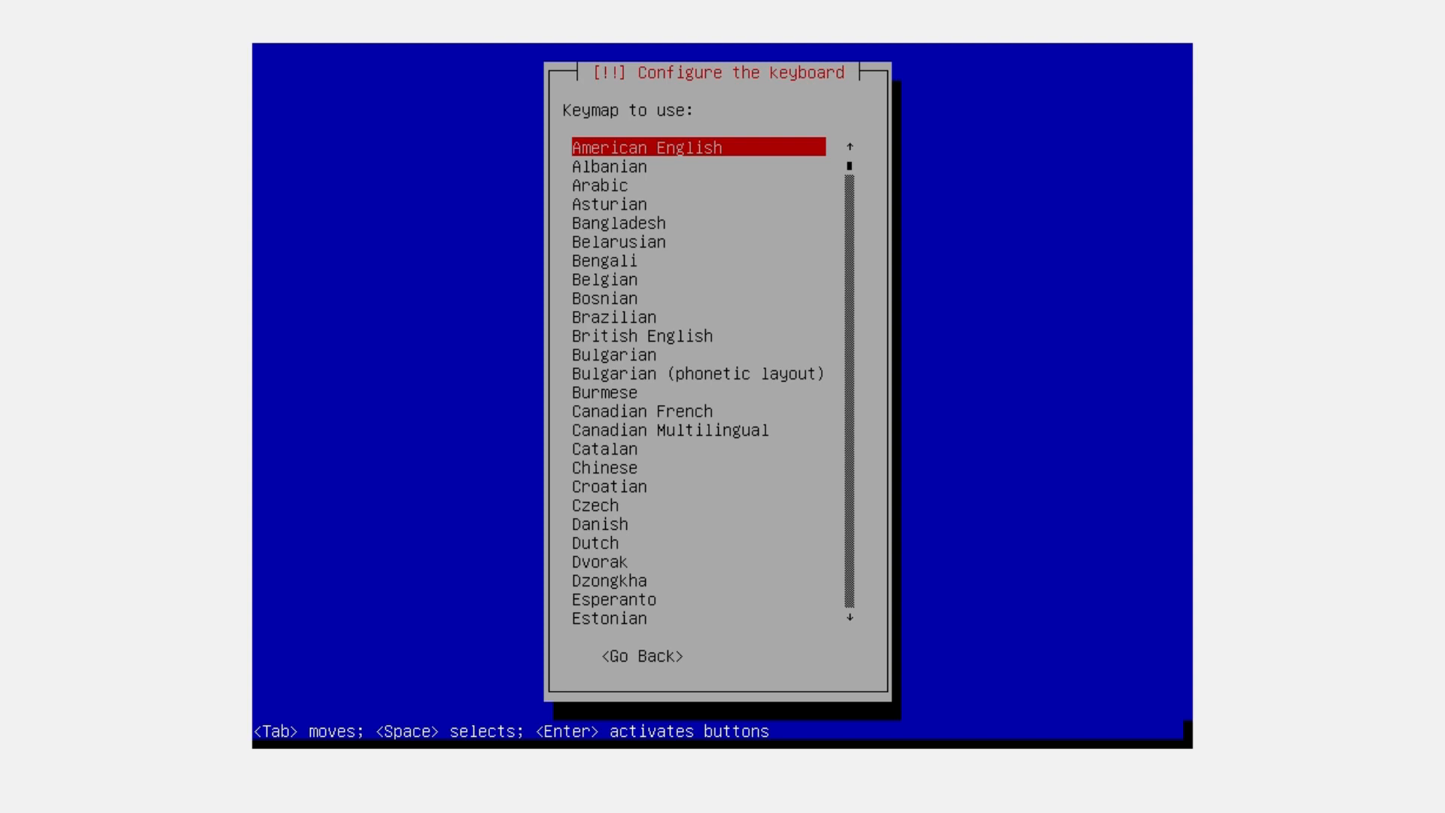
Keep the American English keymap and set the hostname to tkj
key(Return)
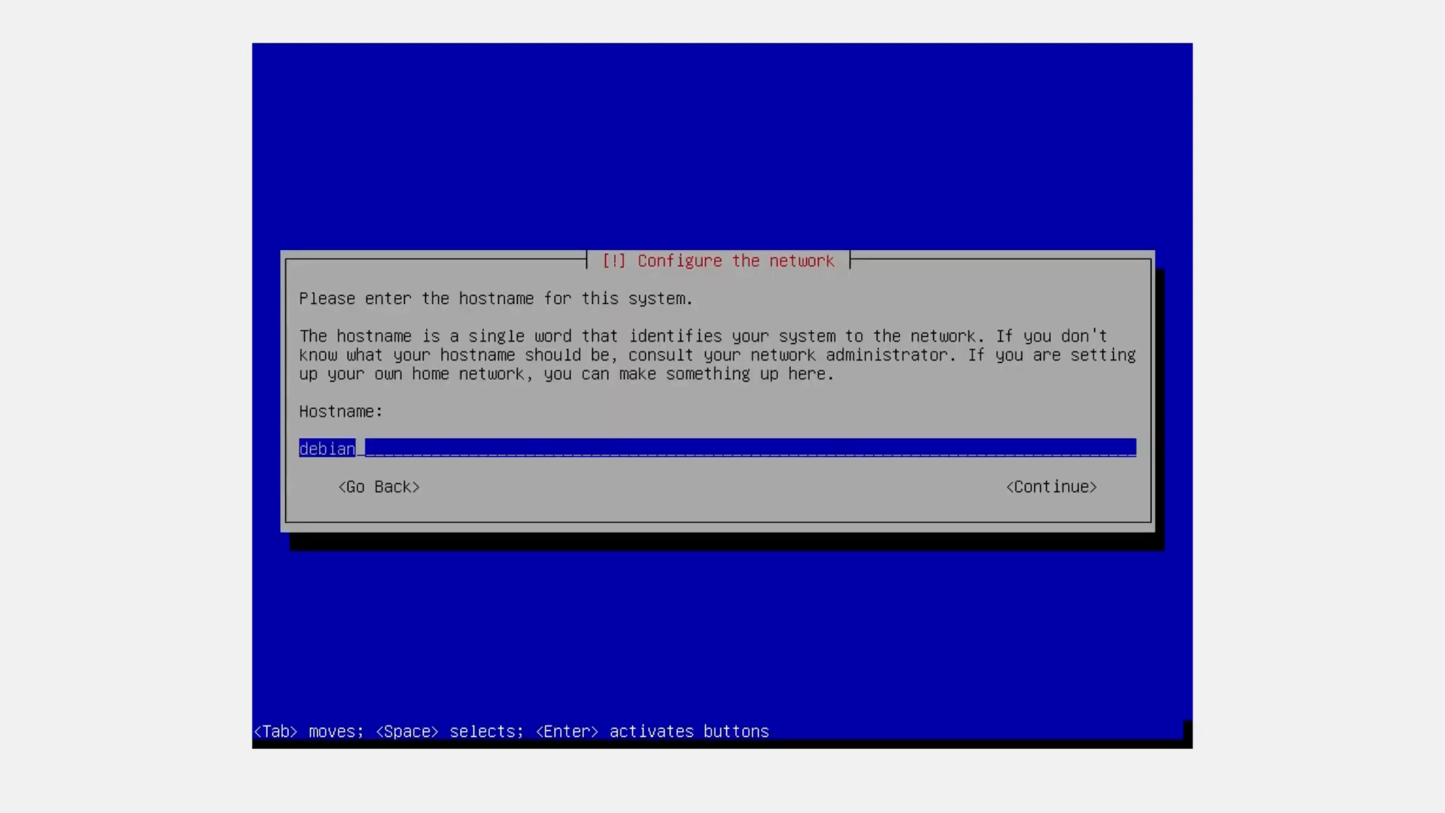
key(BackSpace)
key(BackSpace)
key(BackSpace)
key(BackSpace)
key(BackSpace)
key(BackSpace)
text(tkj)
key(Return)
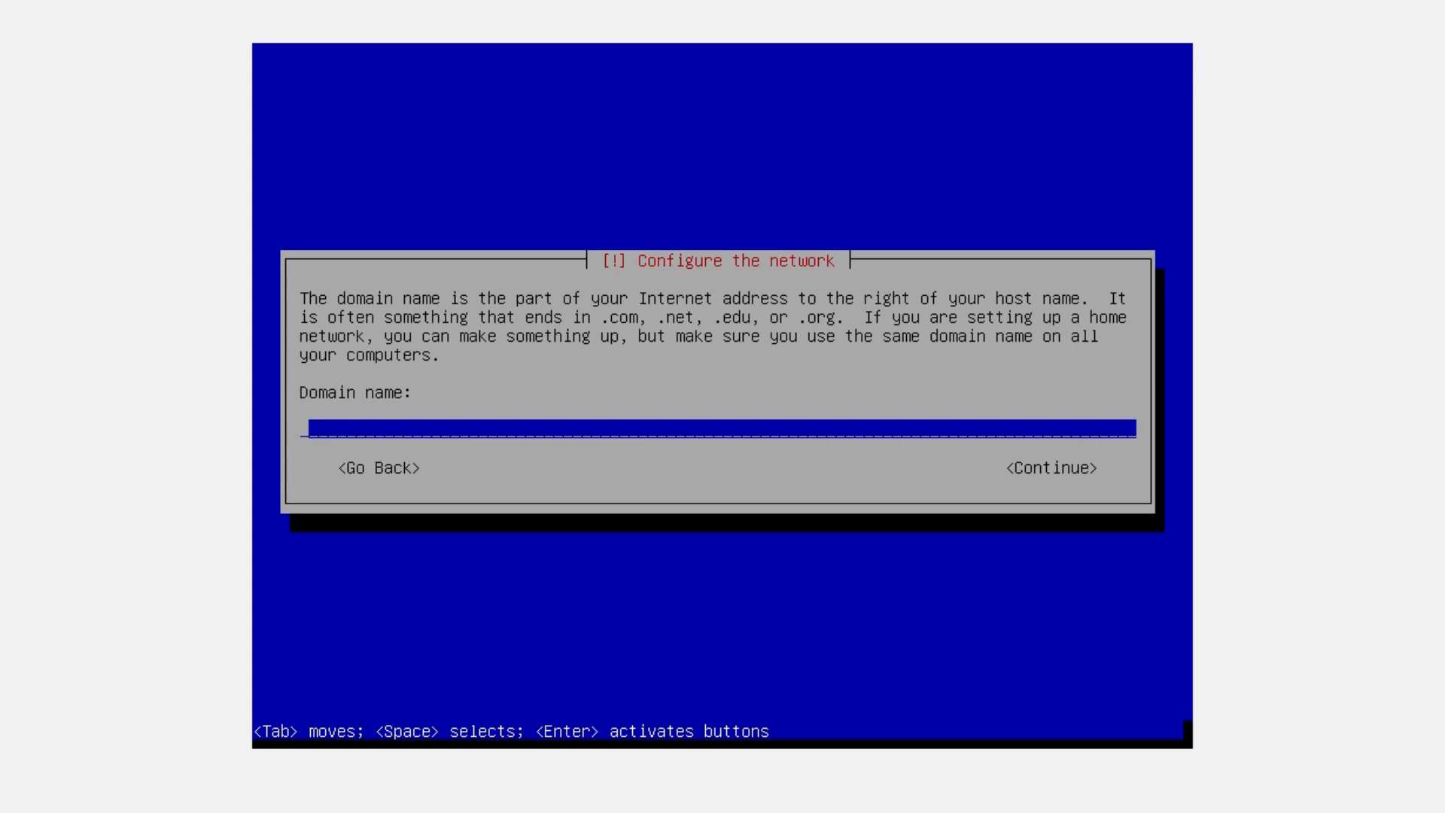
Correct the domain name to tkj.com and confirm it
text(tjksmkn1kalabah)
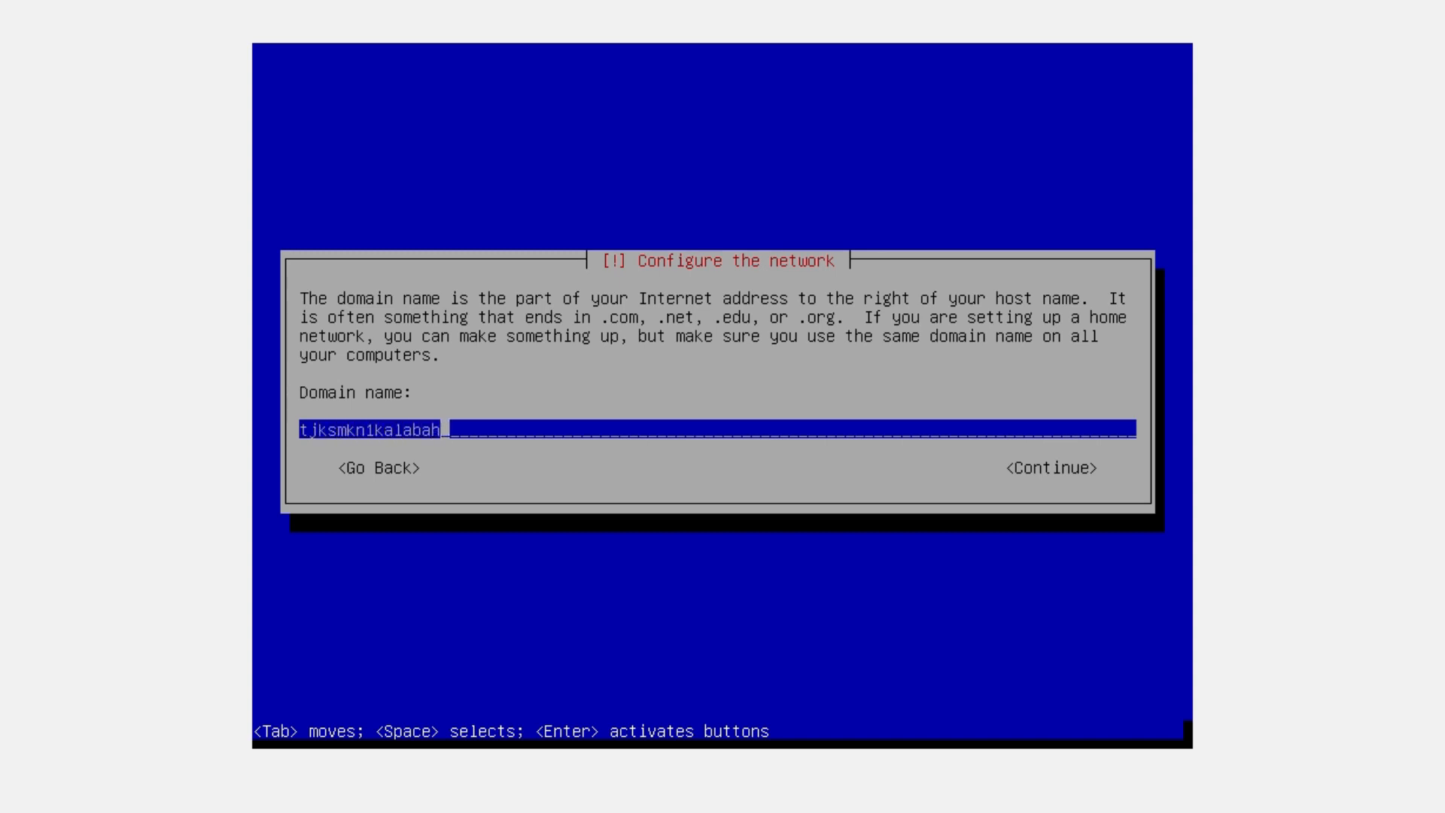
text(i.my.id)
key(BackSpace)
key(BackSpace)
key(BackSpace)
key(BackSpace)
key(BackSpace)
key(BackSpace)
key(BackSpace)
key(BackSpace)
key(BackSpace)
key(BackSpace)
key(BackSpace)
key(BackSpace)
key(BackSpace)
key(BackSpace)
key(BackSpace)
key(BackSpace)
key(BackSpace)
key(BackSpace)
key(BackSpace)
key(BackSpace)
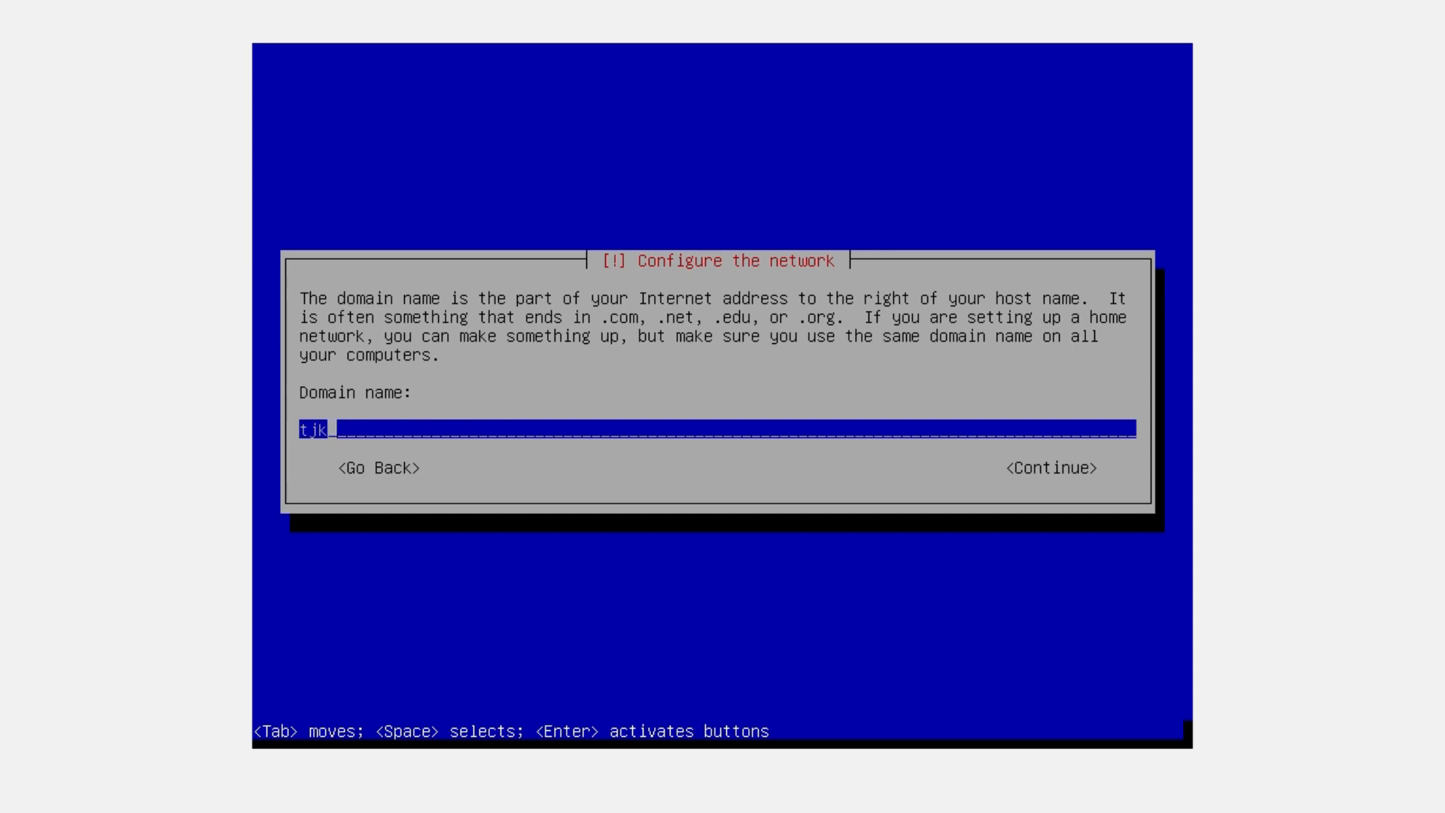
key(BackSpace)
text(kj.com)
key(Return)
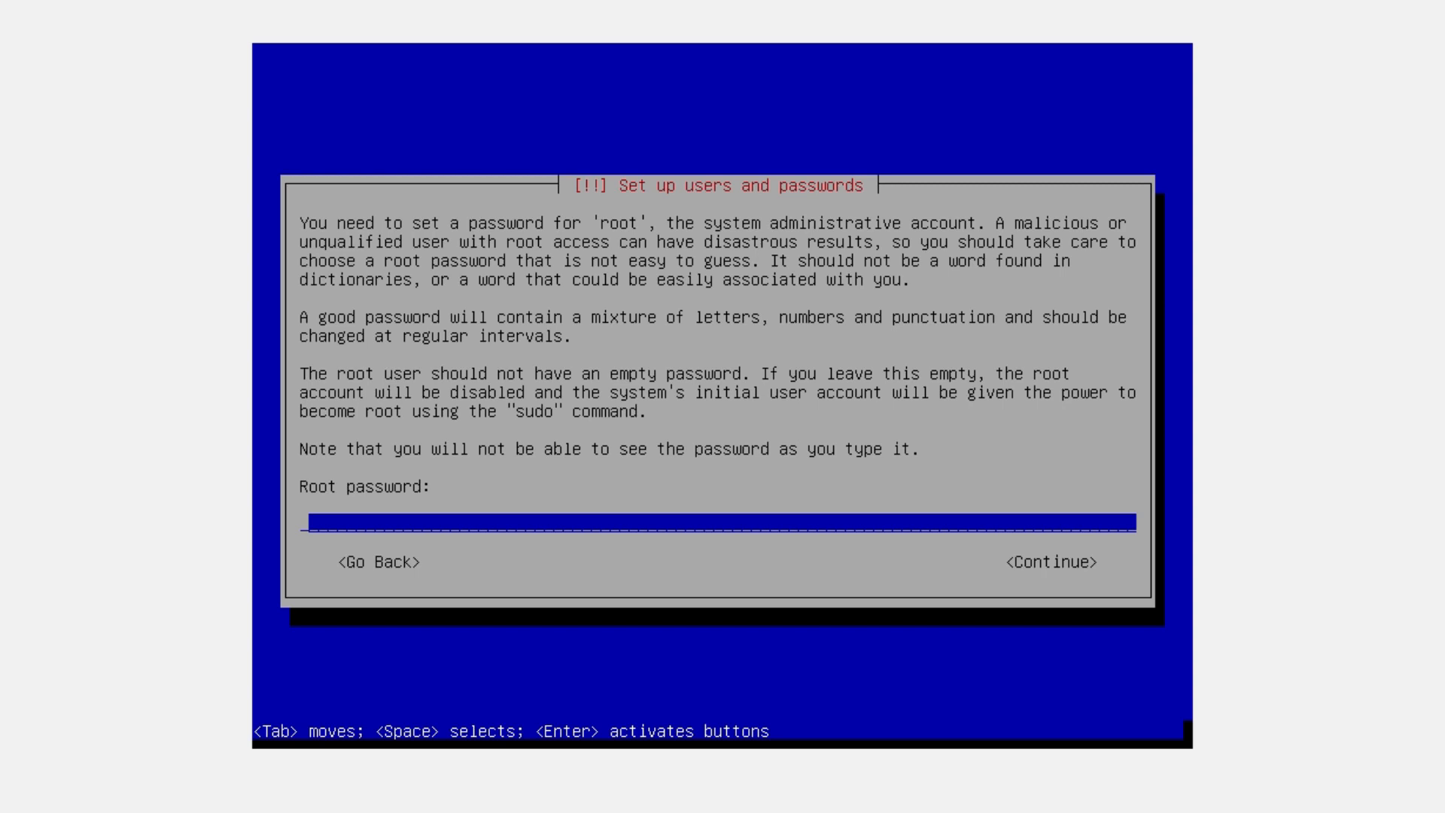
Enter the root password and repeat it to verify
text(*****)
key(Return)
text(****)
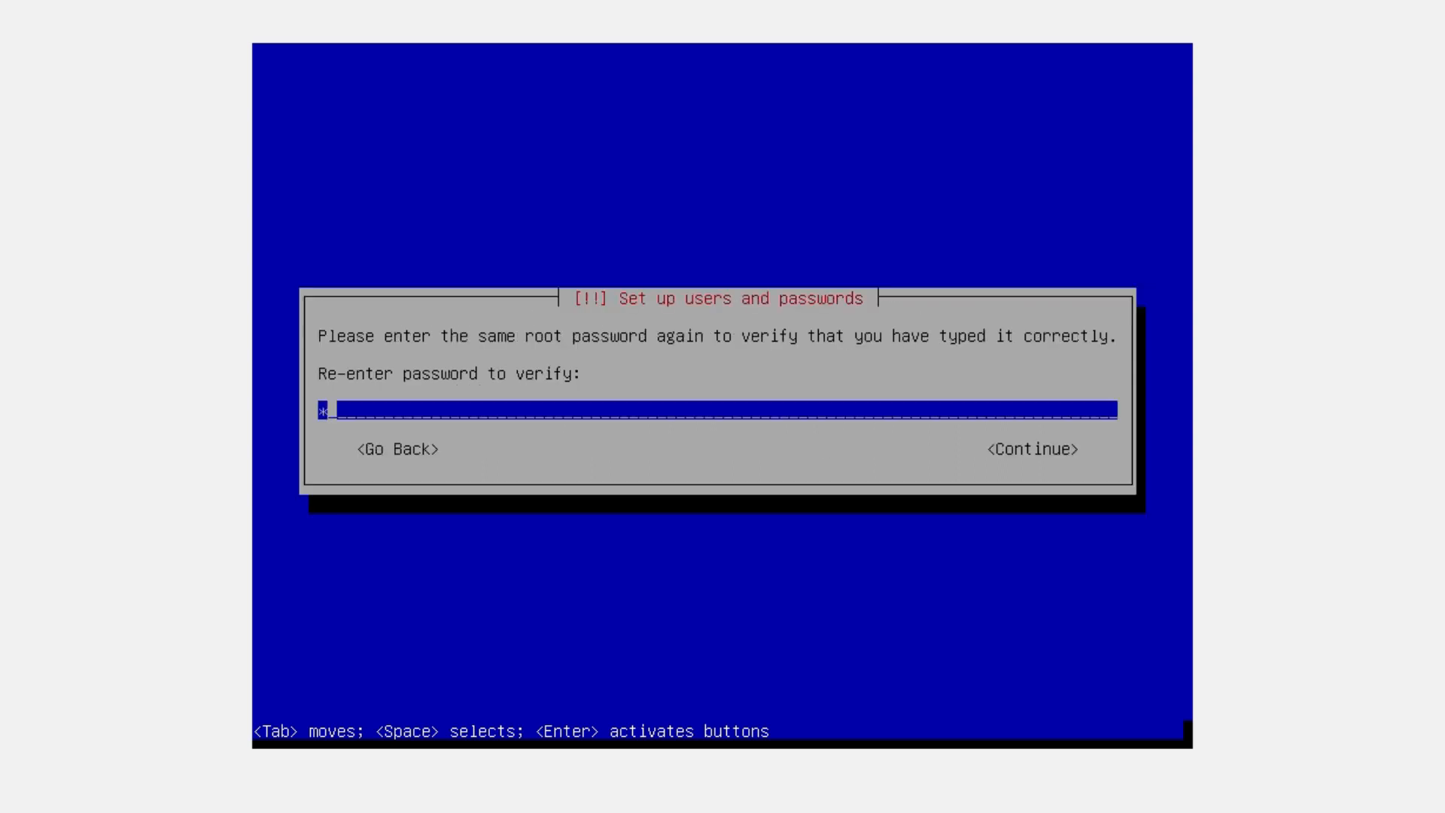
text(*)
key(Return)
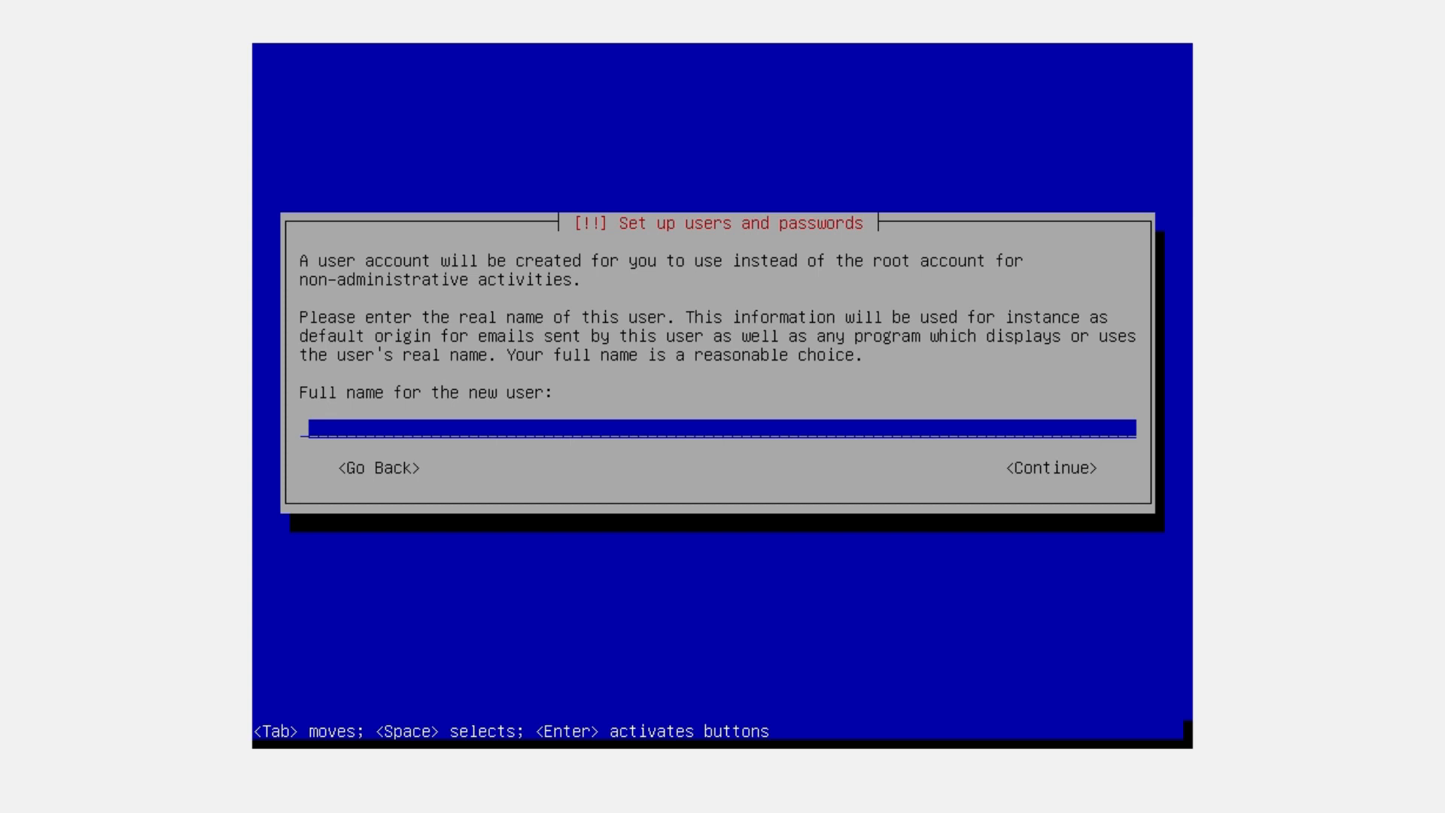
Create the regular user: enter the full name, username tkj, and the user password twice
text(Team TKJ)
key(Return)
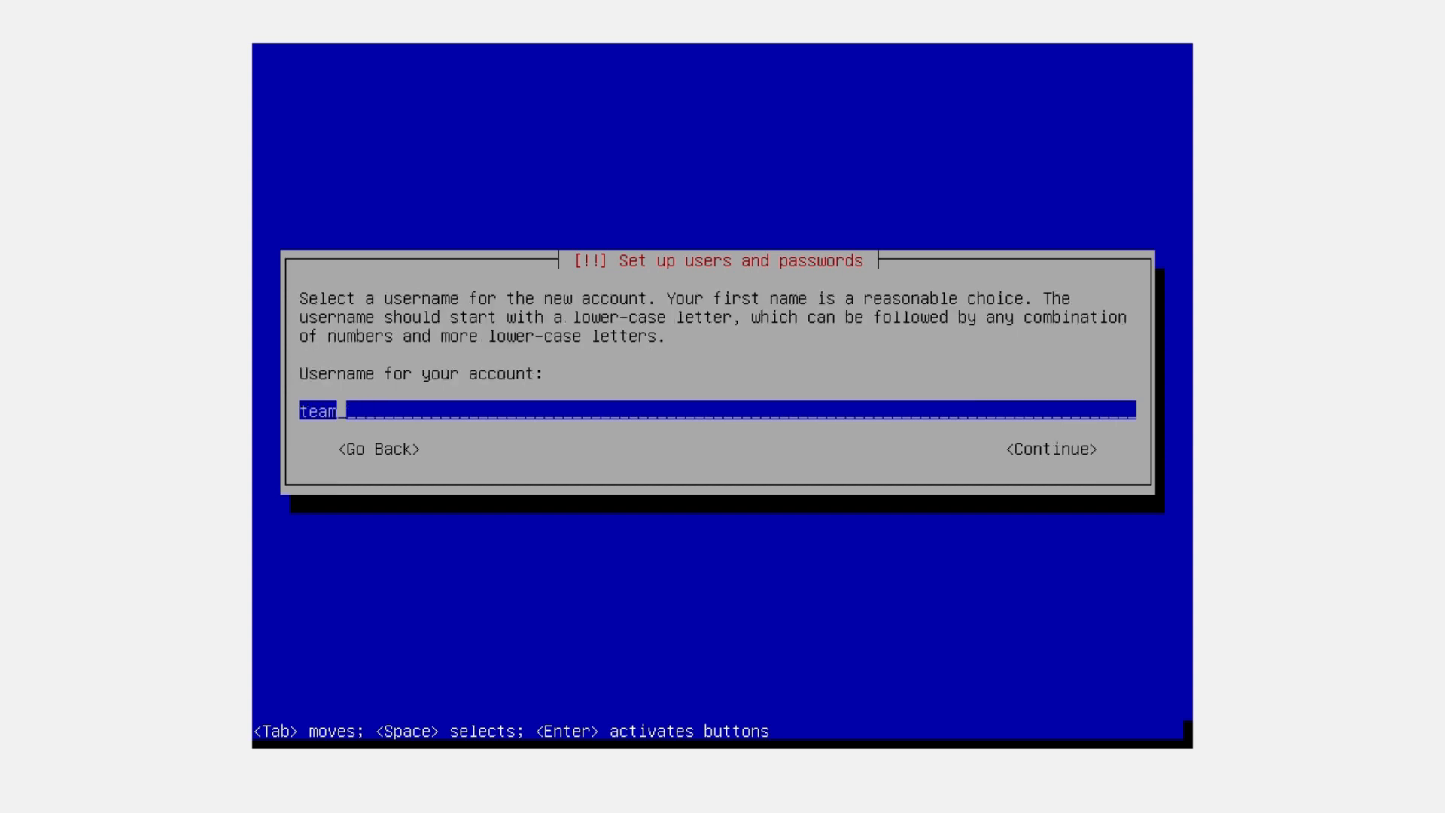
key(BackSpace)
key(BackSpace)
key(BackSpace)
key(BackSpace)
text(tkj)
key(Return)
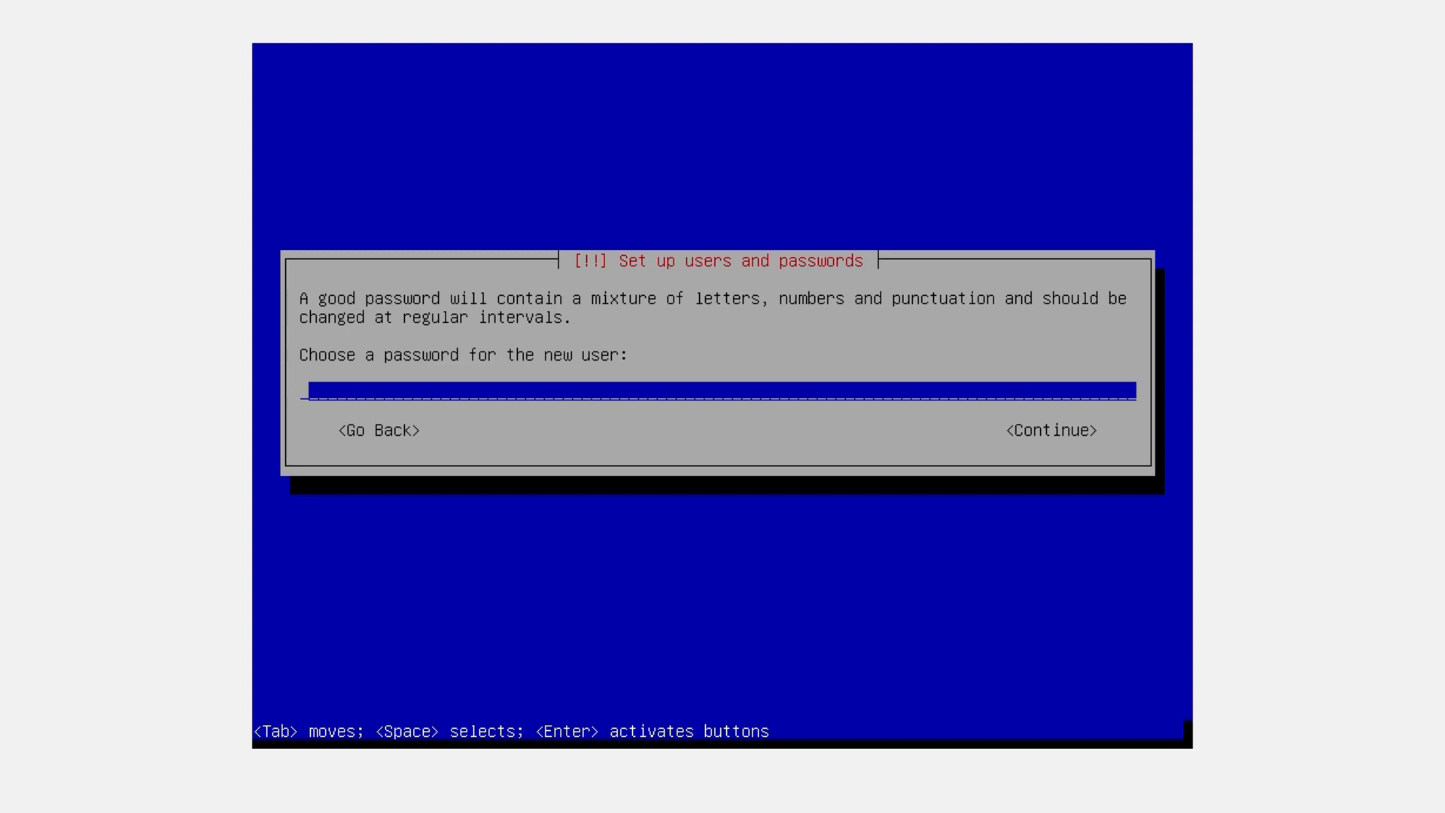
text(passw)
key(Return)
text(passw)
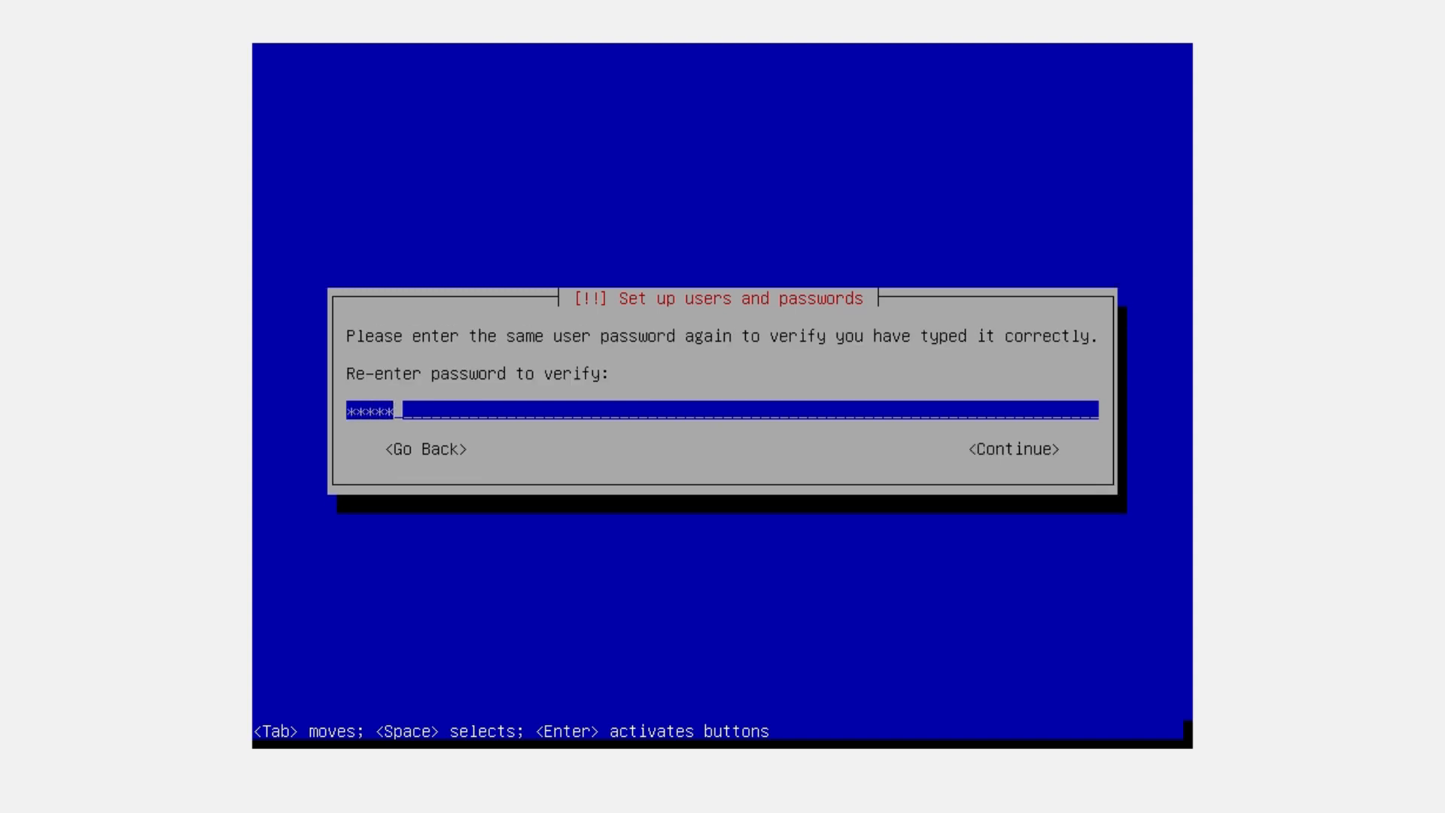
key(Return)
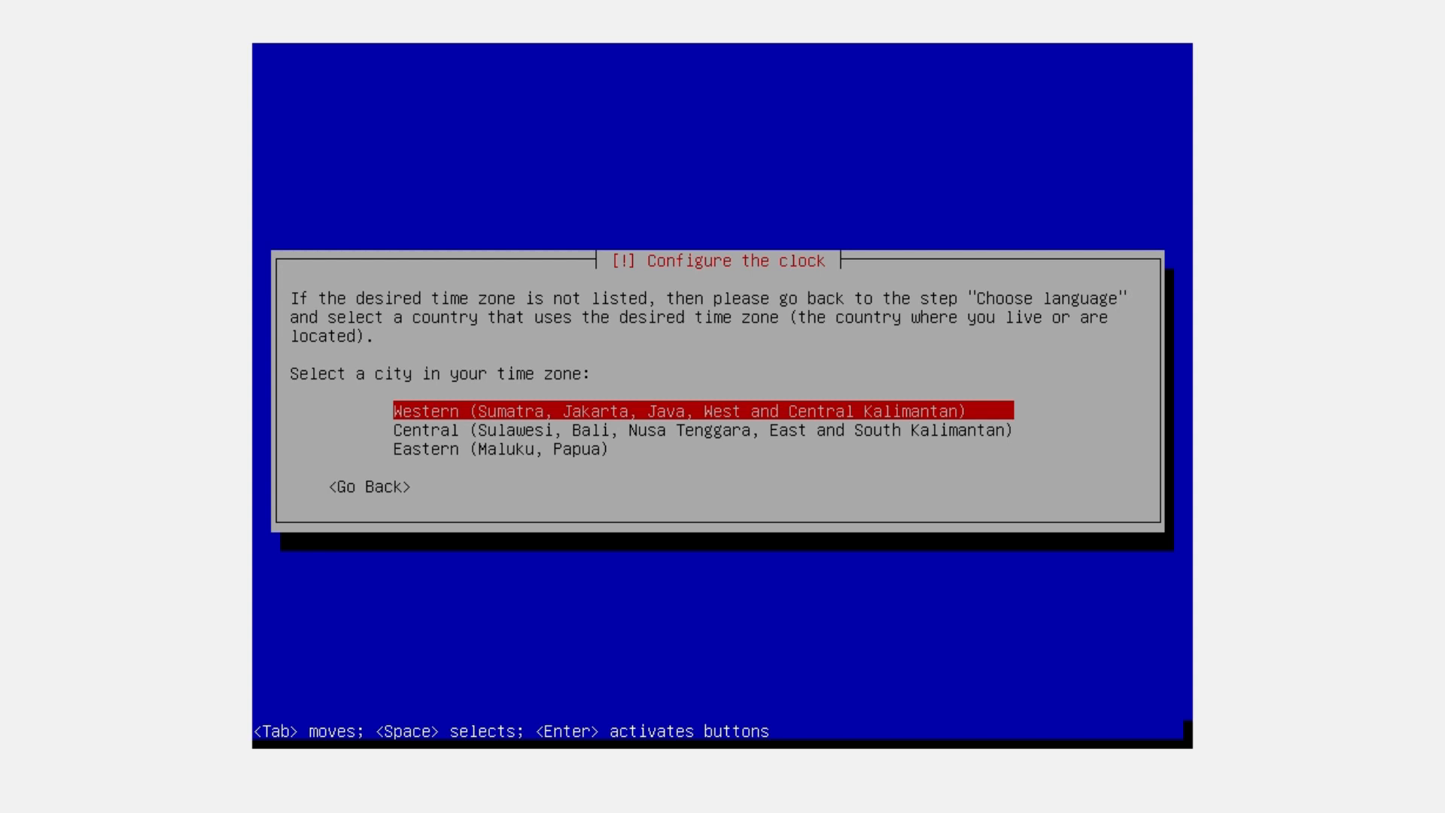
Choose Central as the time zone on the Configure the clock screen
key(Down)
key(Up)
key(Down)
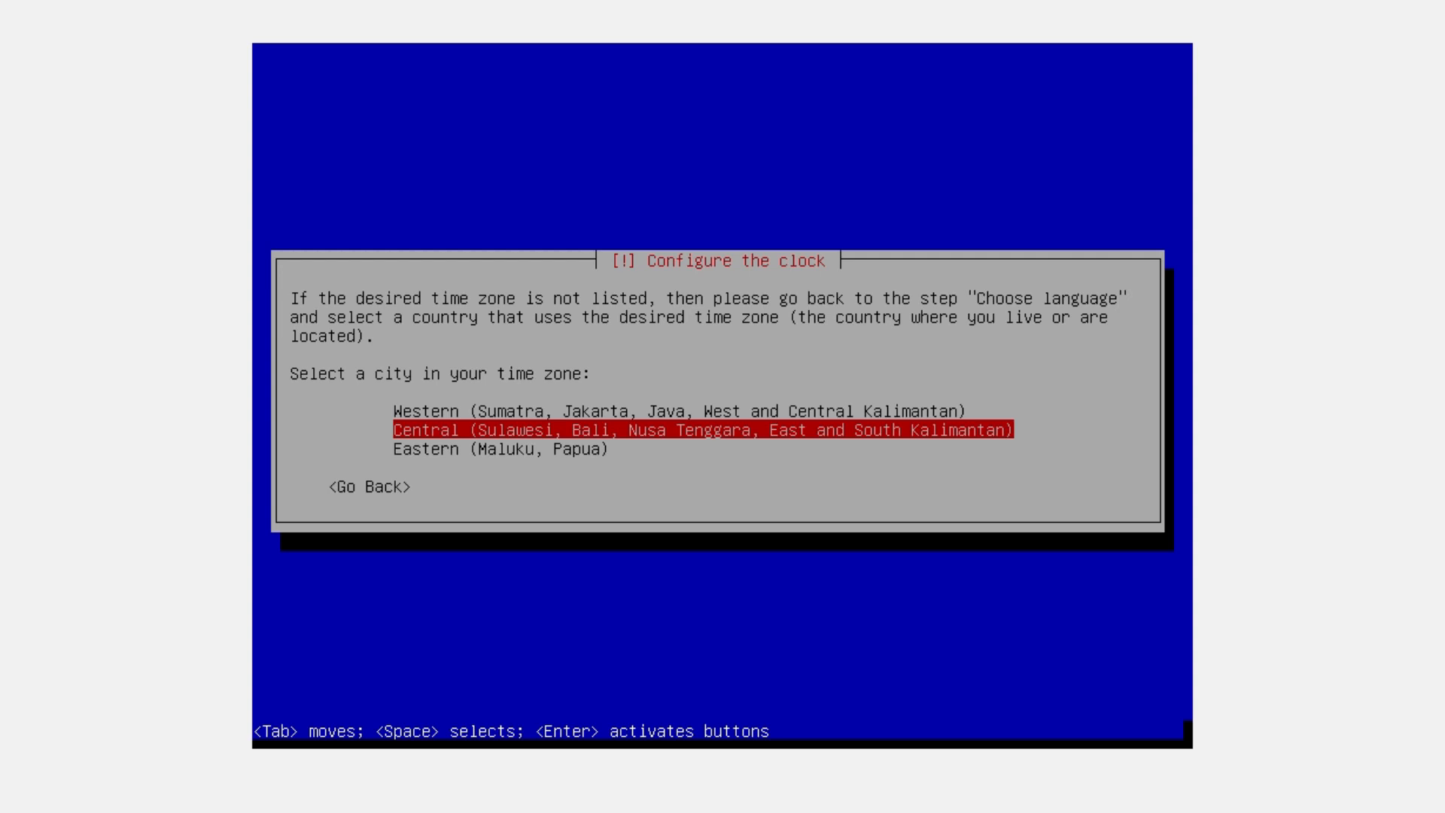
key(Return)
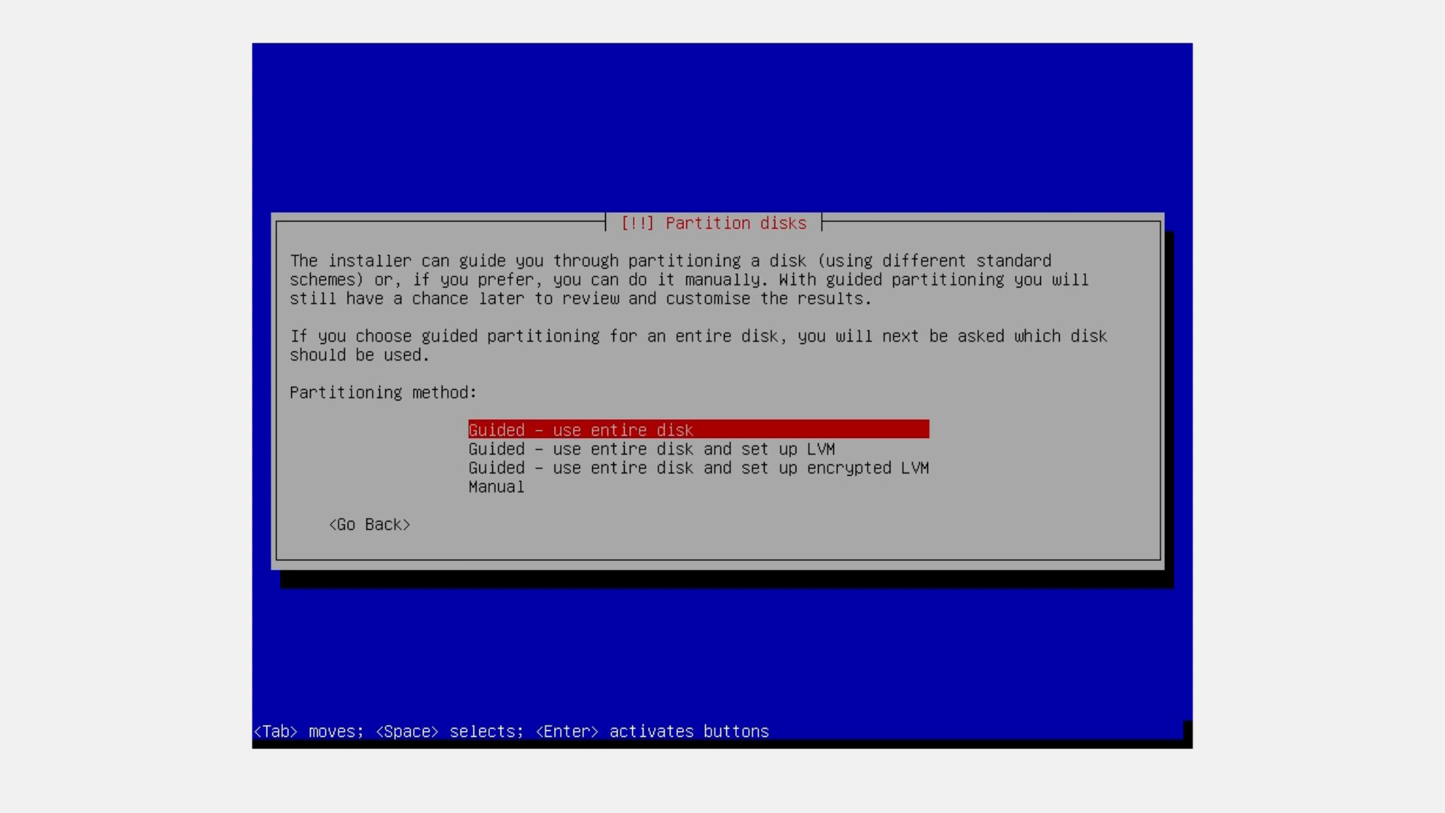
Pick Manual partitioning and highlight the SCSI1 hard disk entry
key(Down)
key(Down)
key(Down)
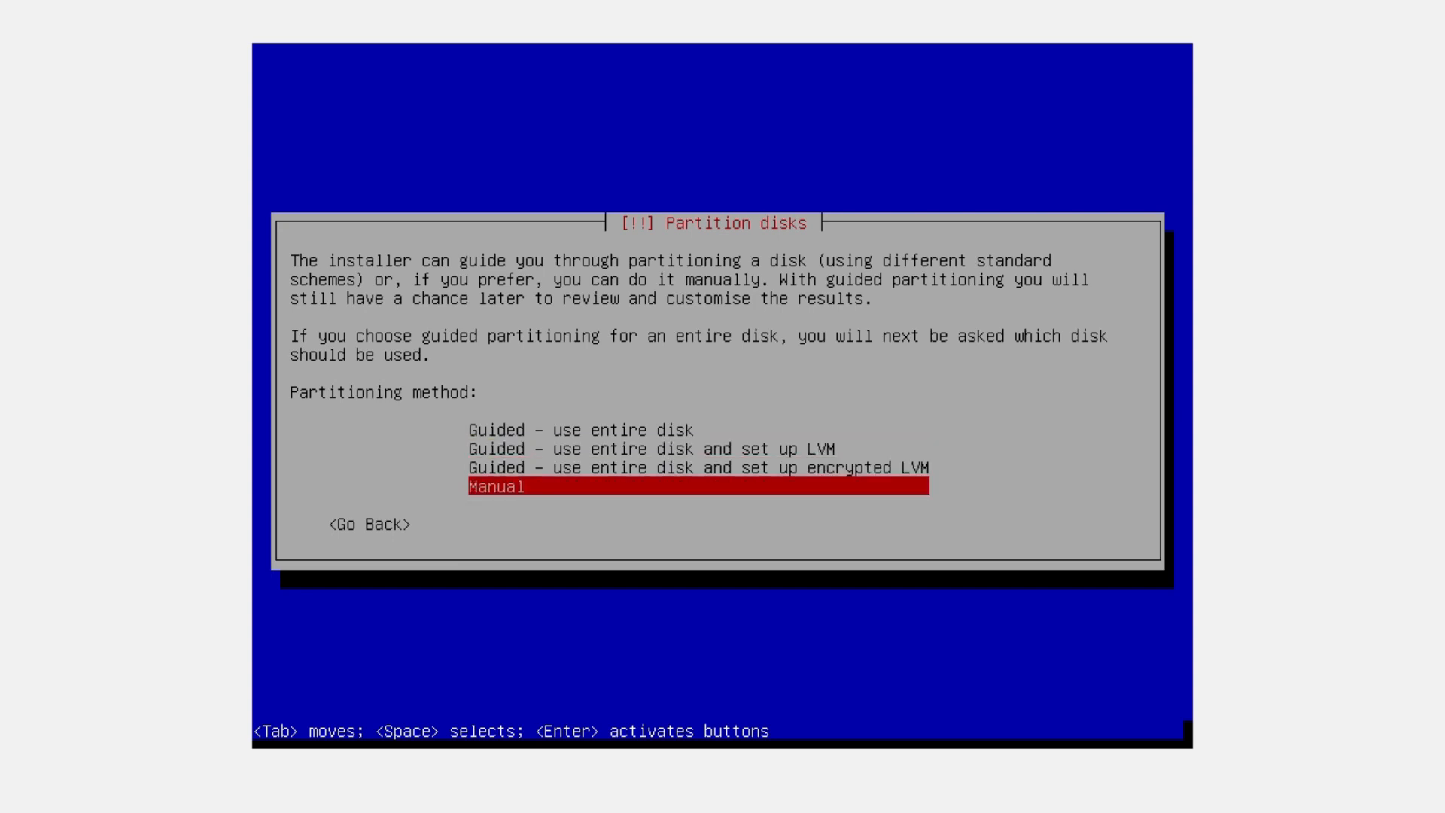
key(Return)
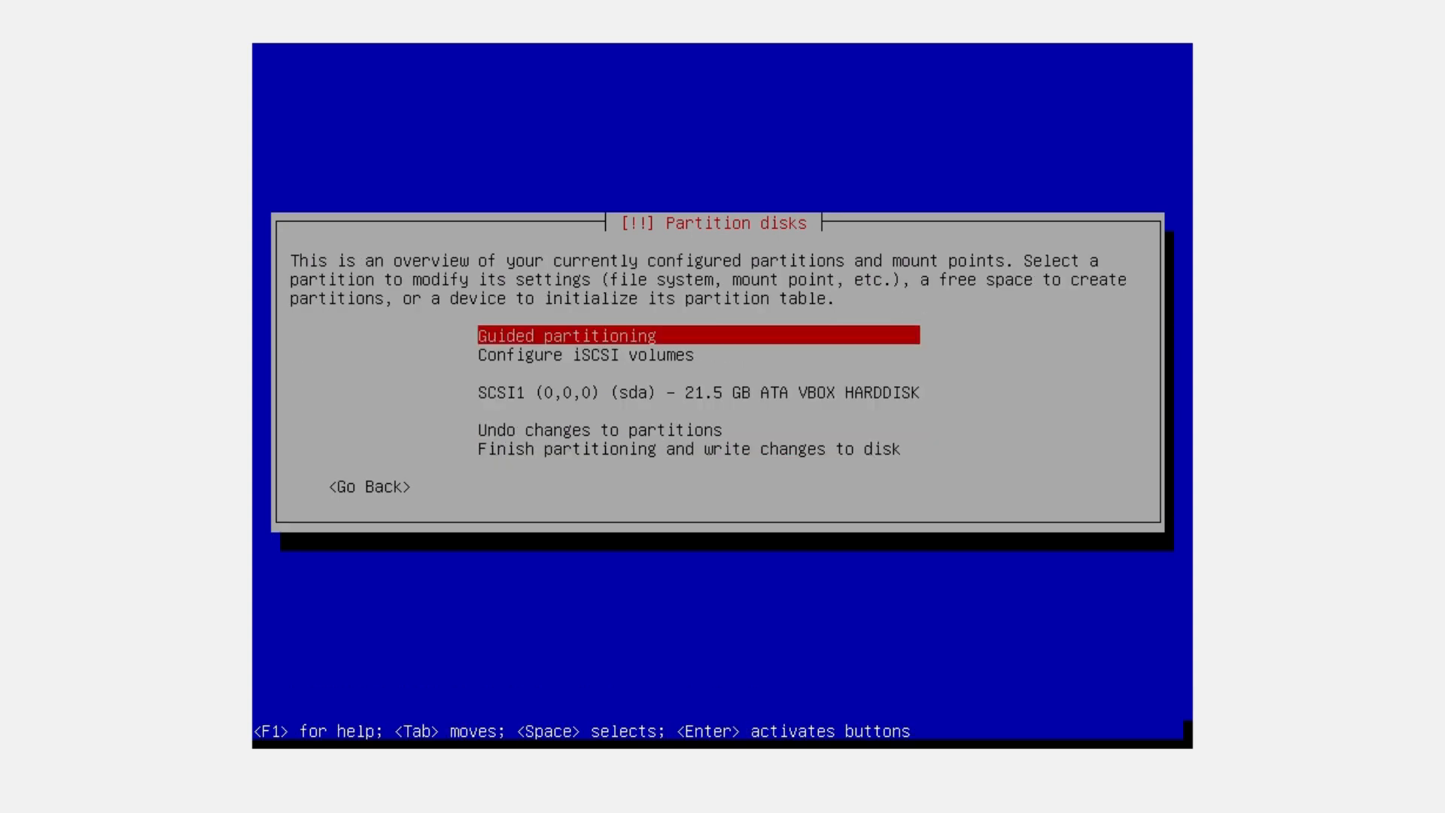
key(Down)
key(Down)
key(Down)
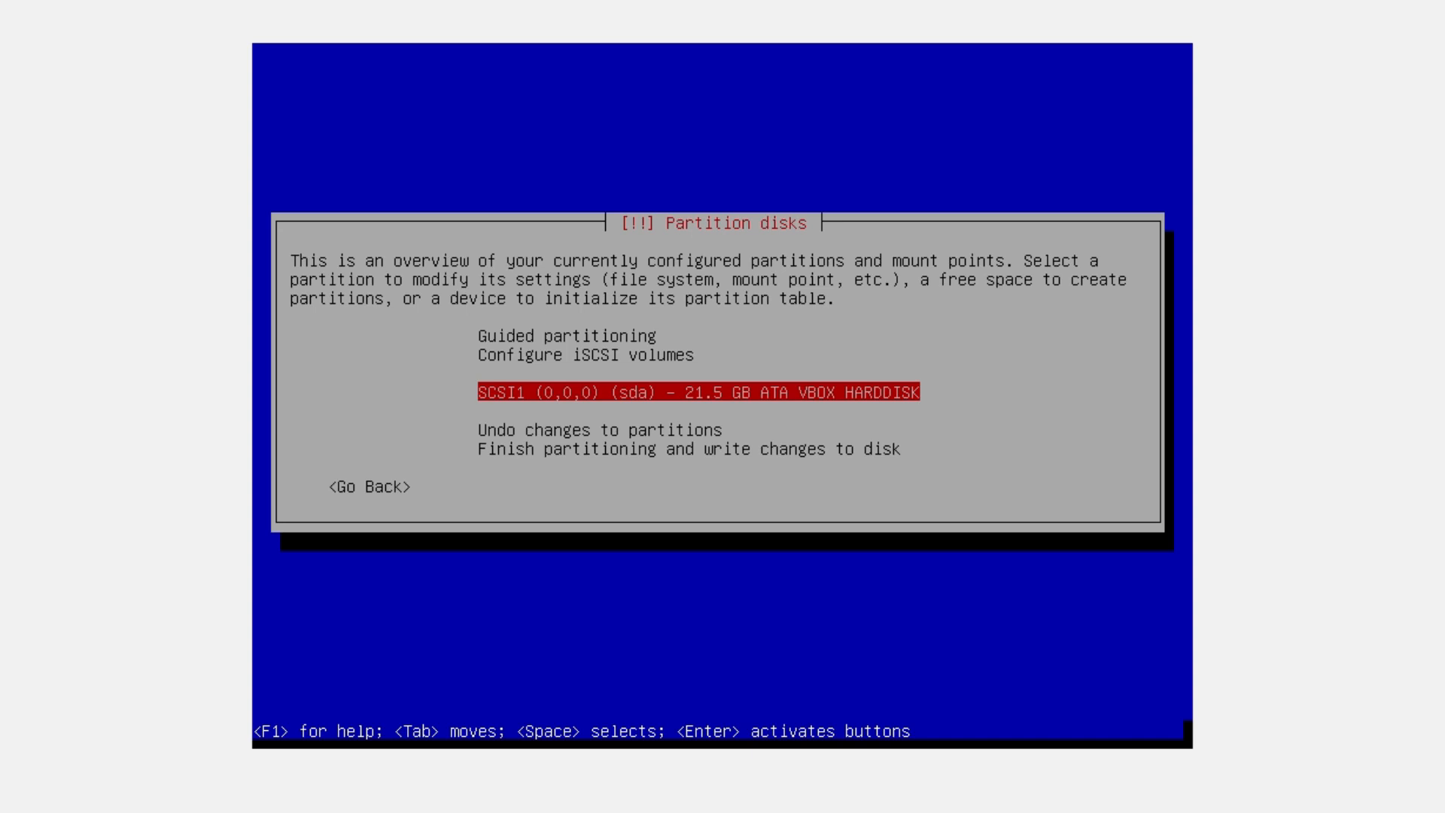
Create an empty partition table on the SCSI1 disk and highlight its 21.5 GB free space
key(Return)
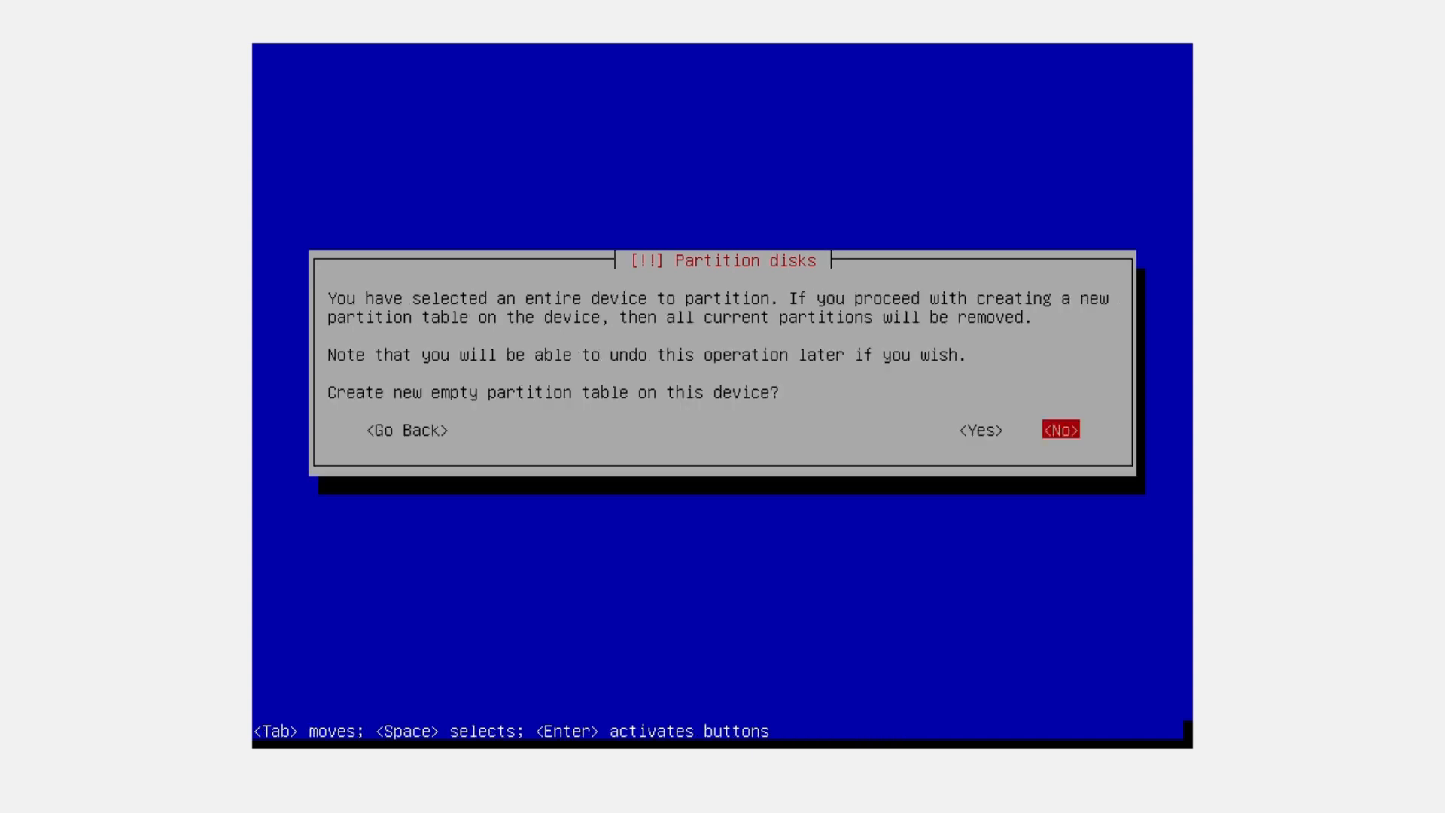
key(Left)
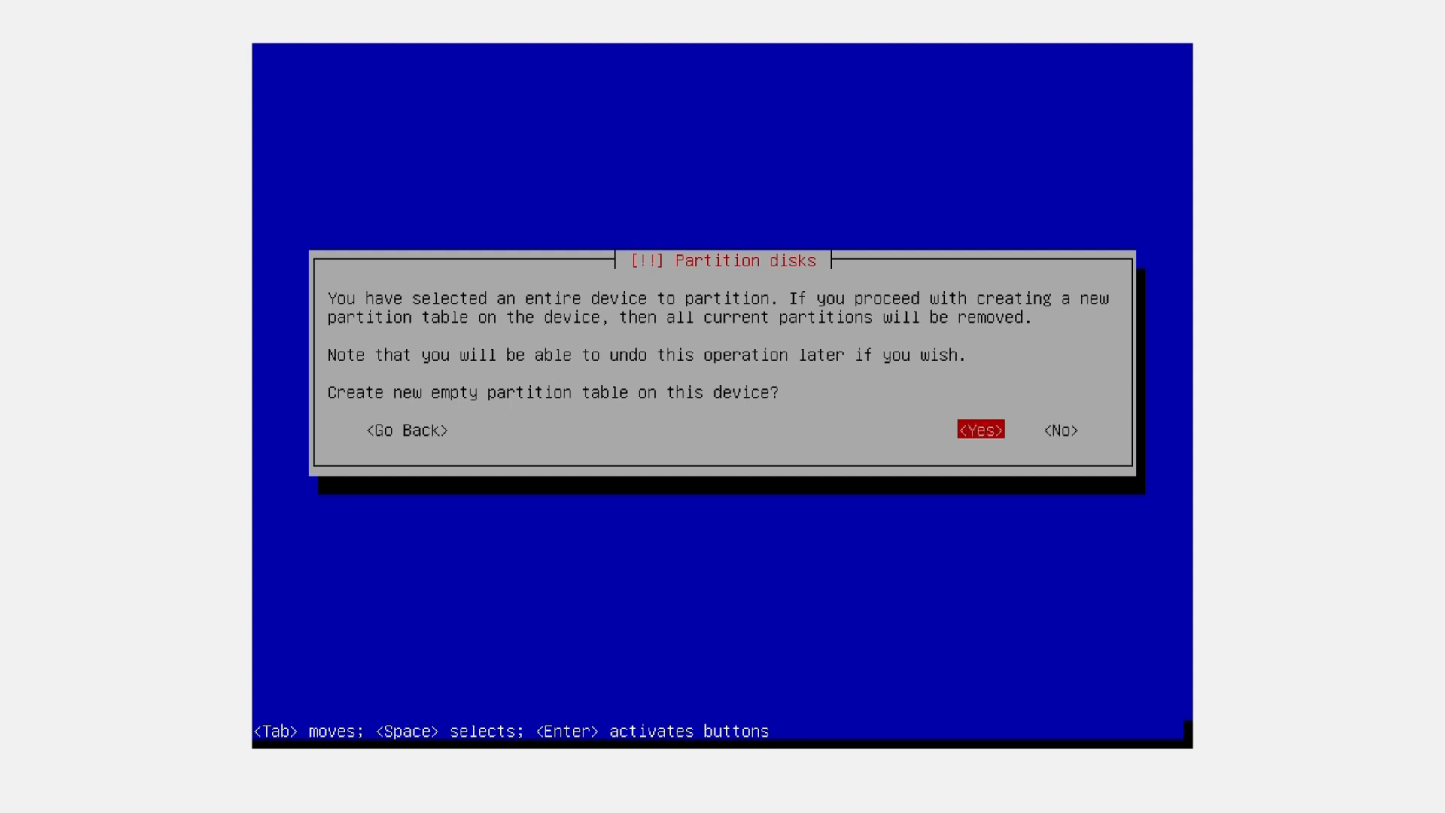
key(Return)
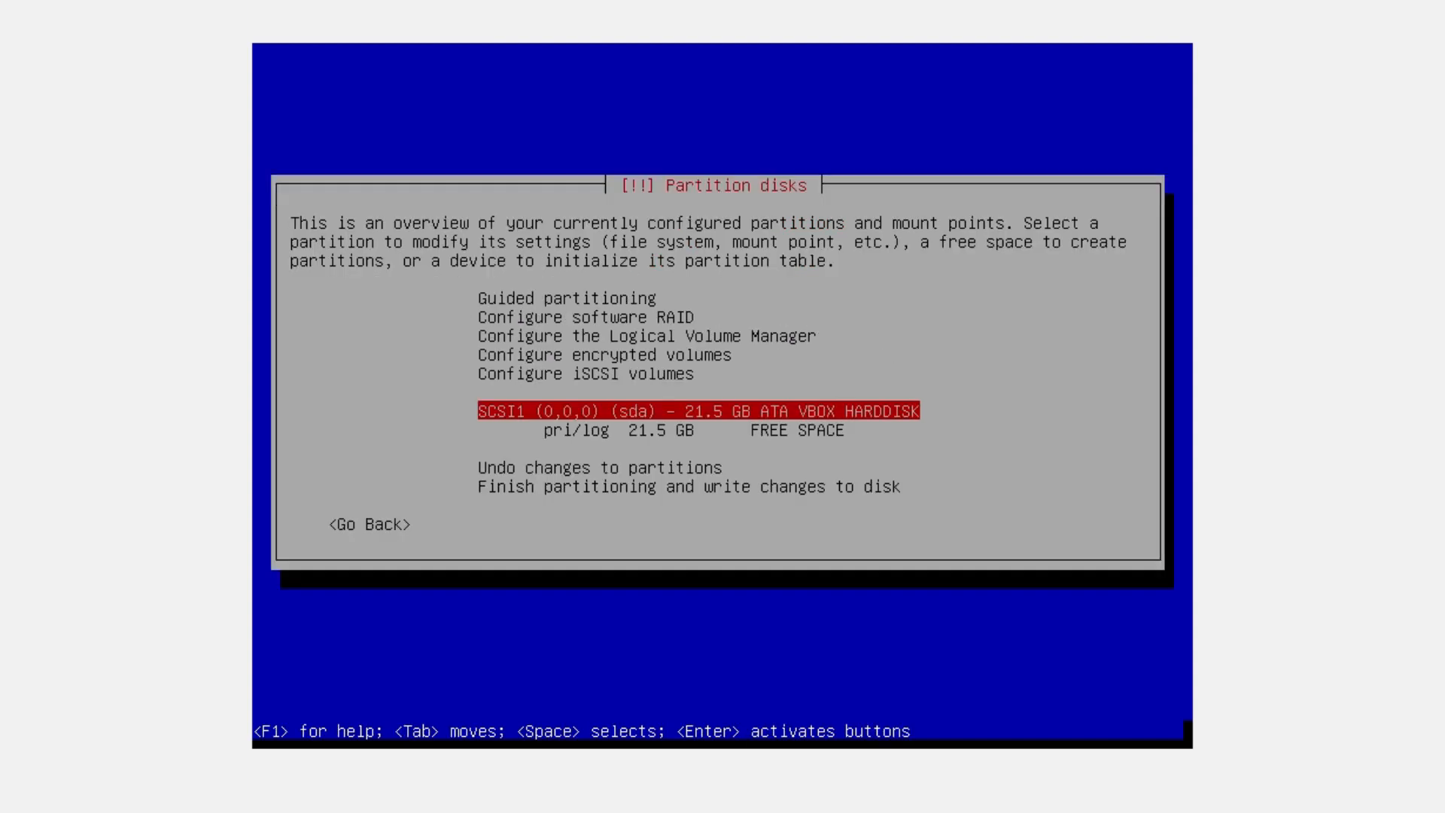
key(Down)
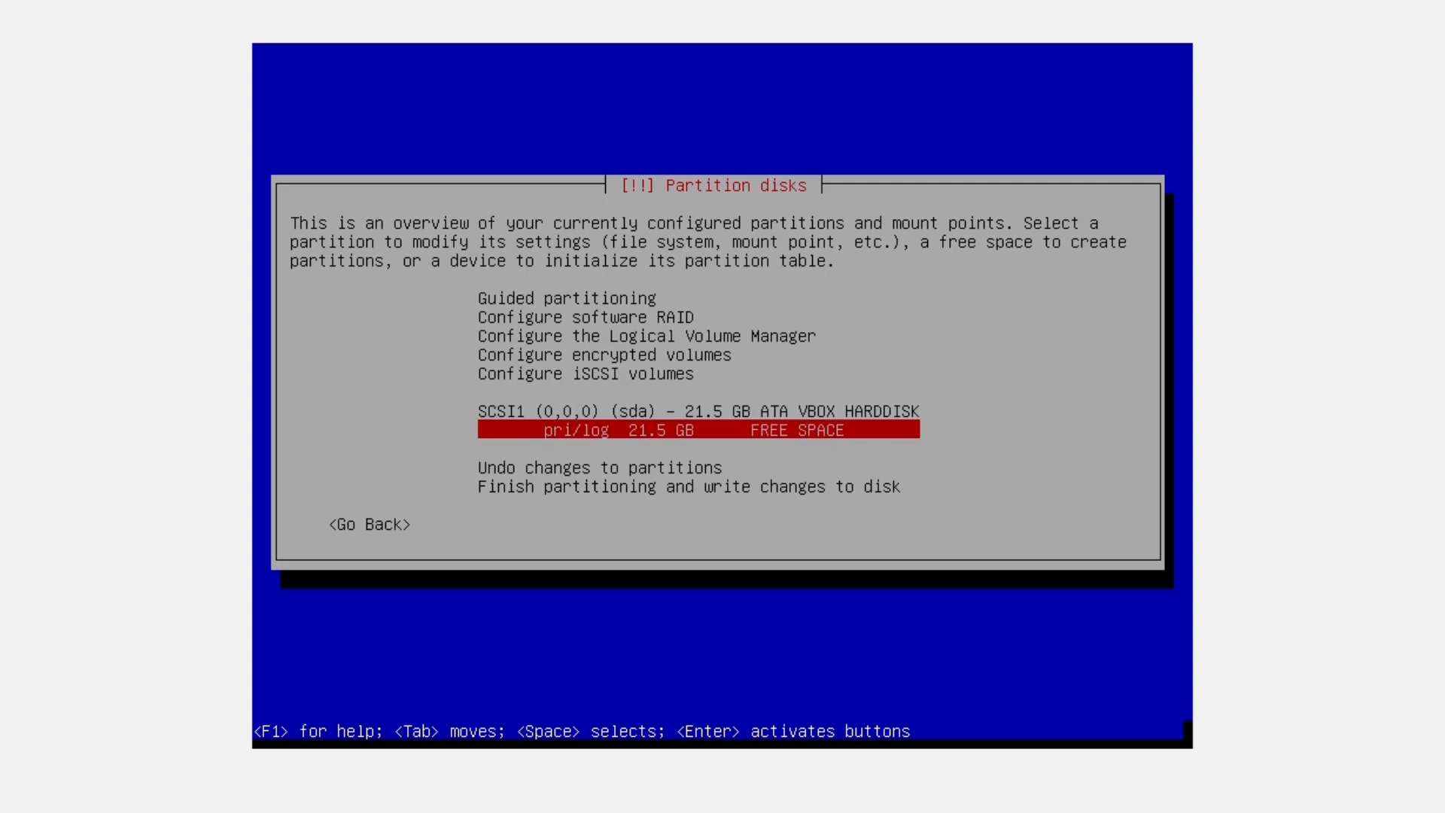
key(Up)
key(Down)
Carve a 5 GB primary partition from the start of the 21.5 GB free space
key(Return)
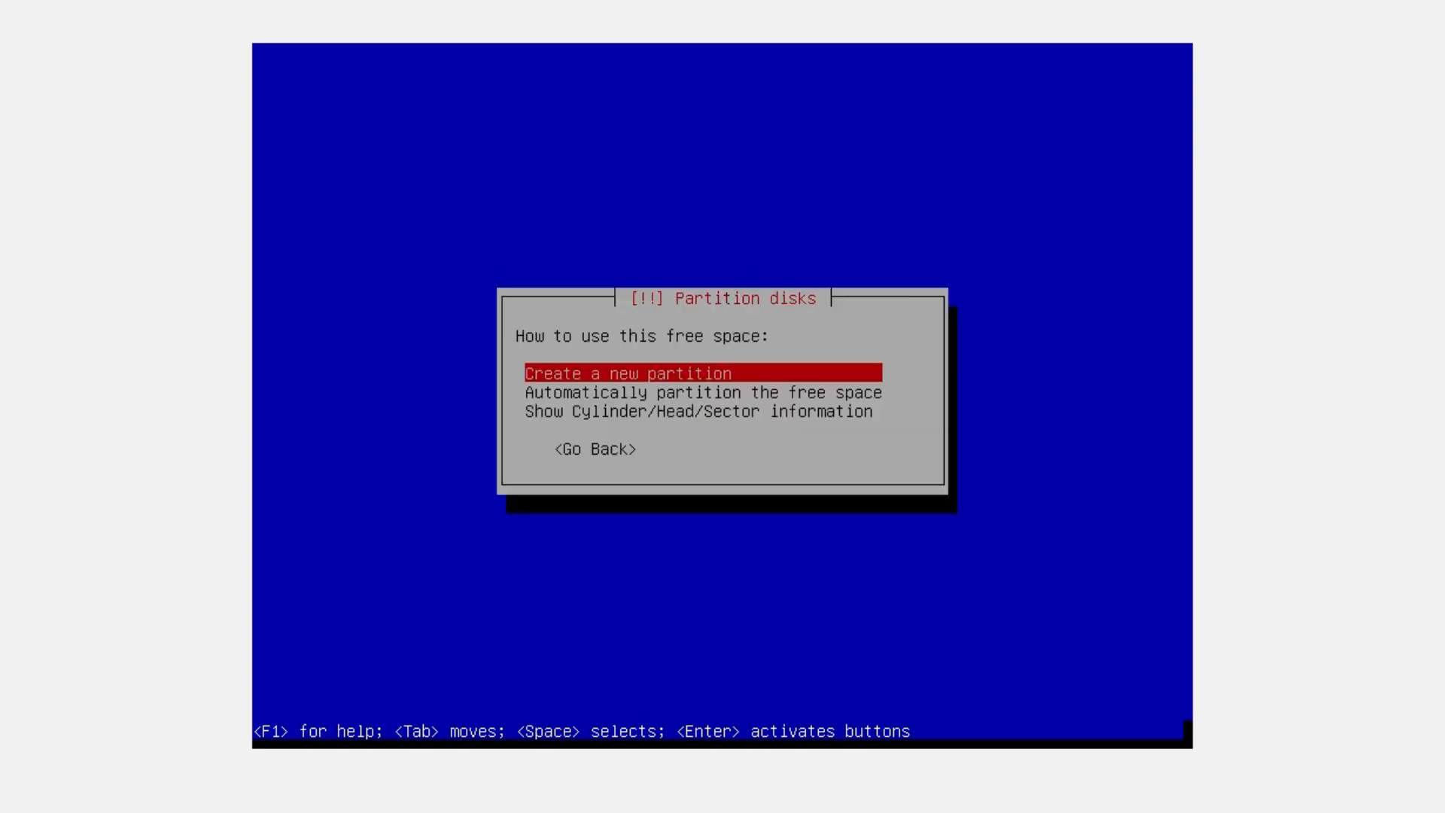
key(Return)
key(Left)
key(Left)
key(Left)
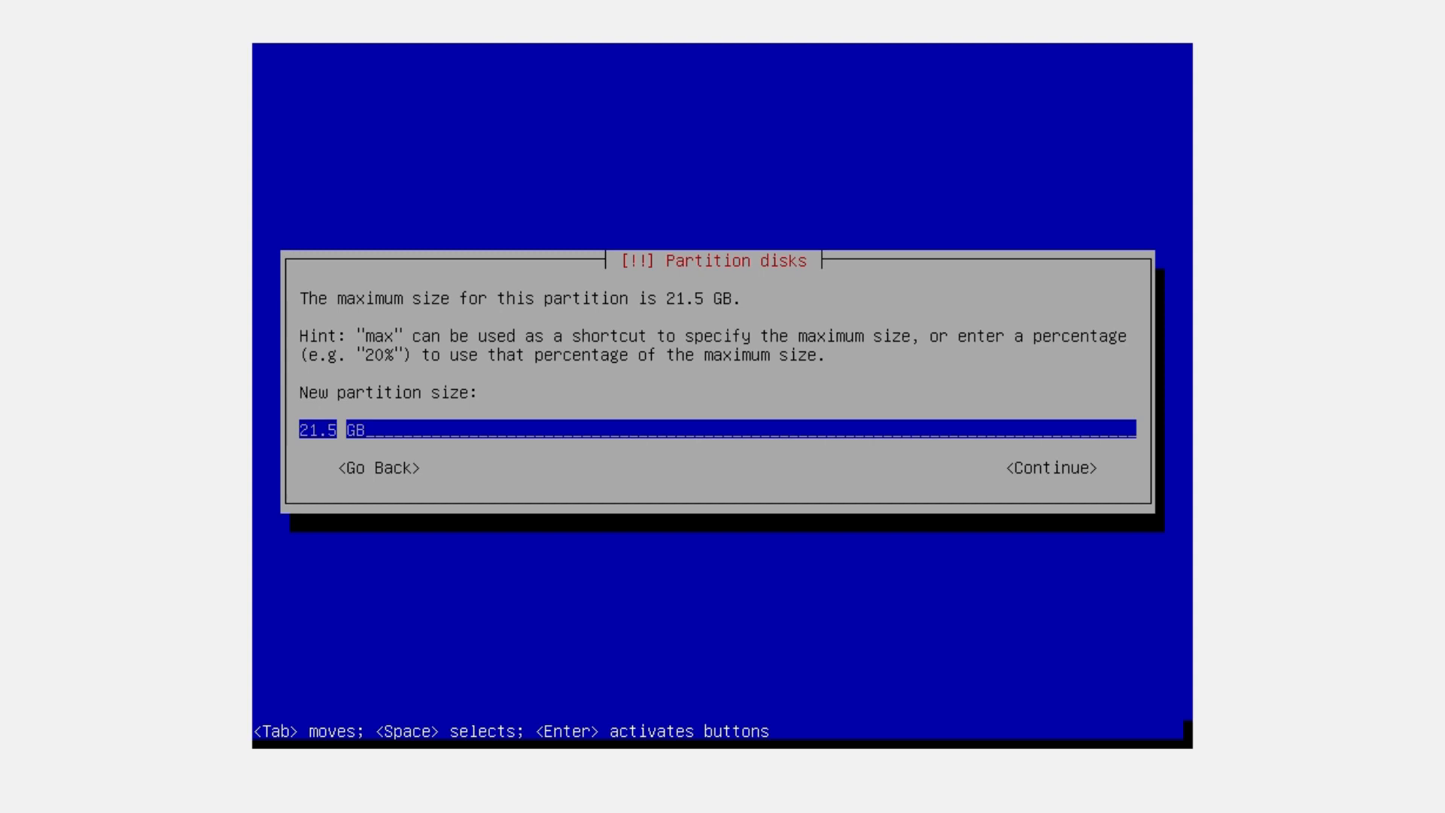
key(BackSpace)
key(BackSpace)
key(BackSpace)
key(BackSpace)
text(5)
key(Return)
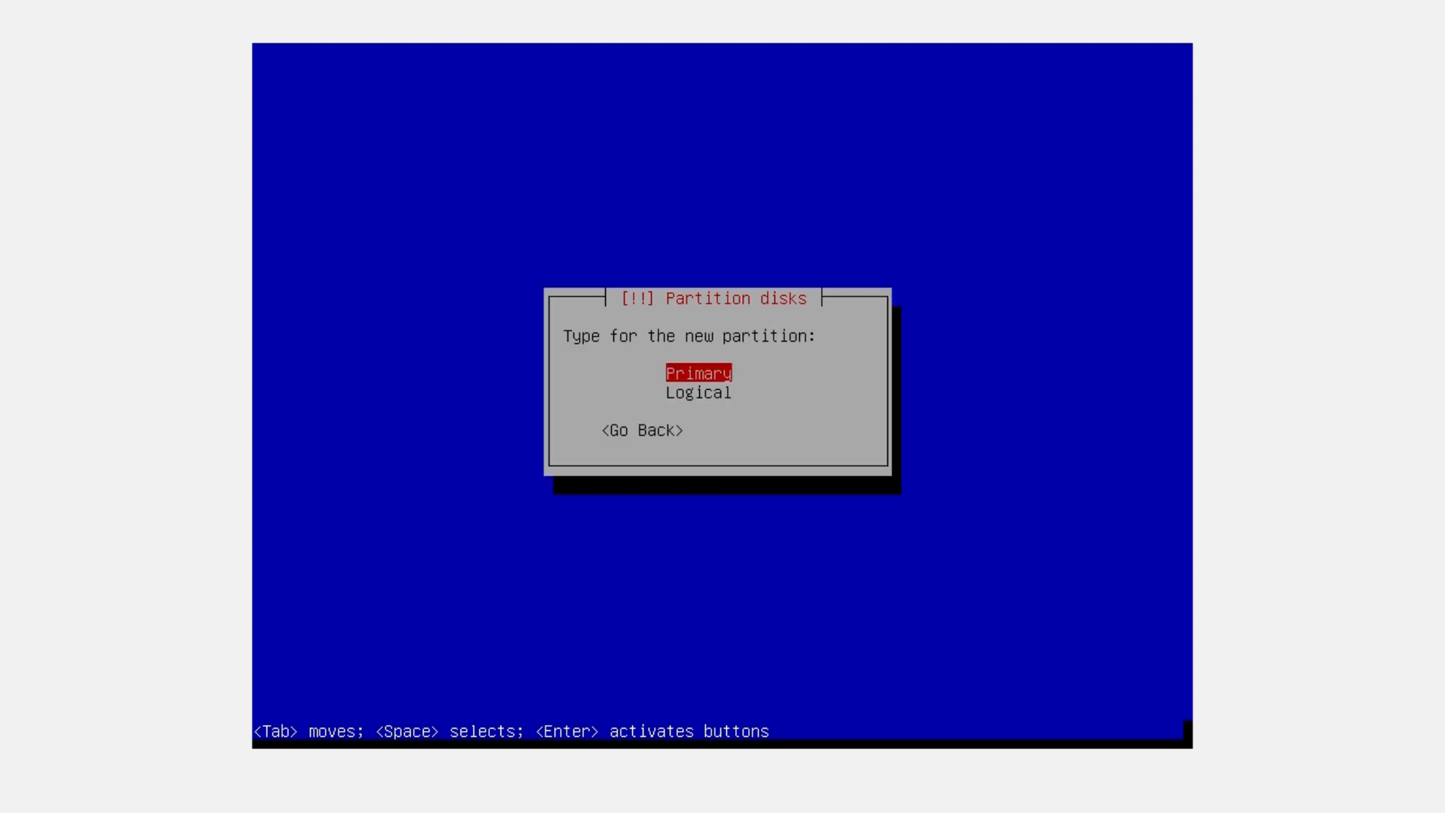
key(Return)
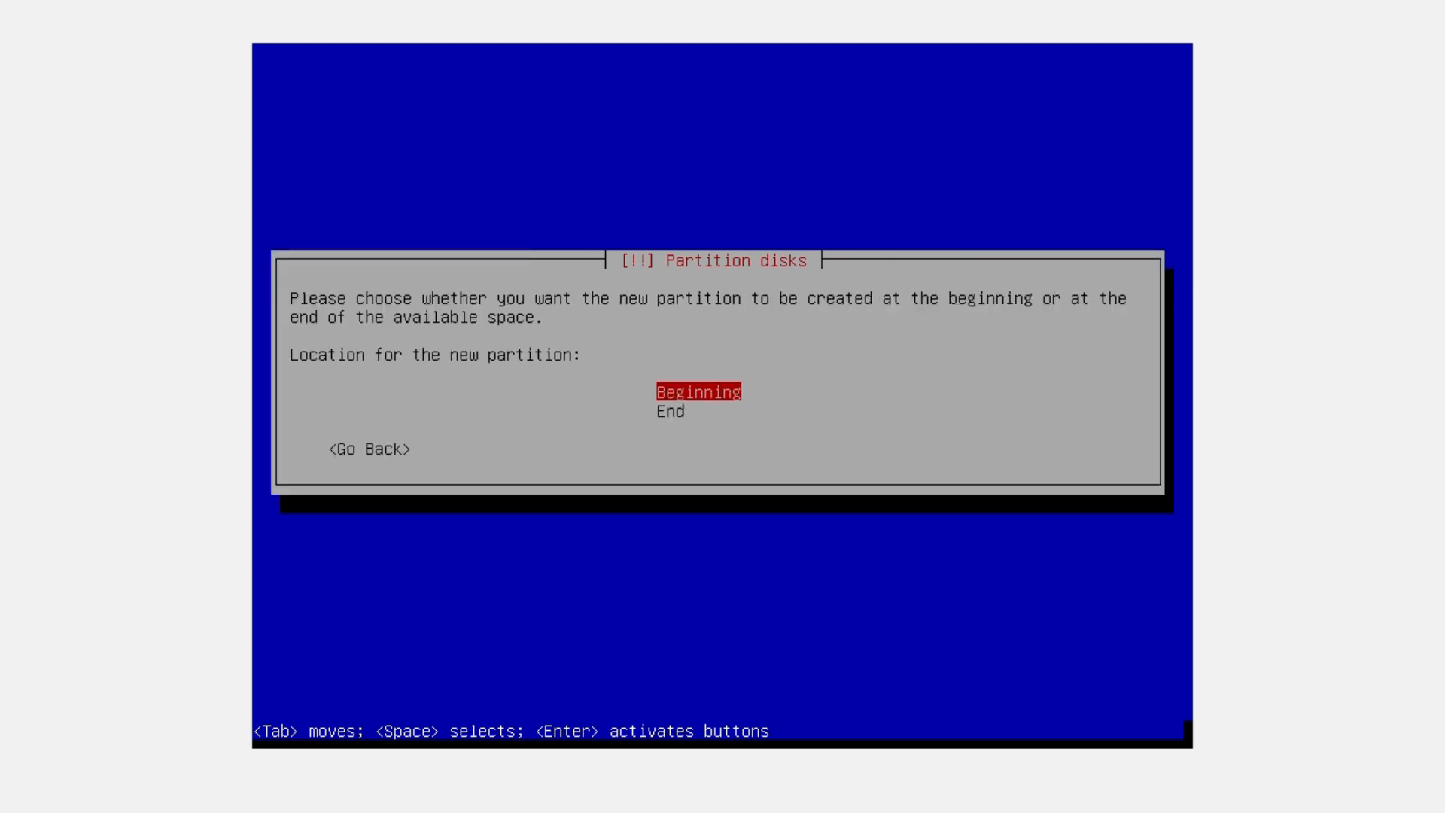
key(Return)
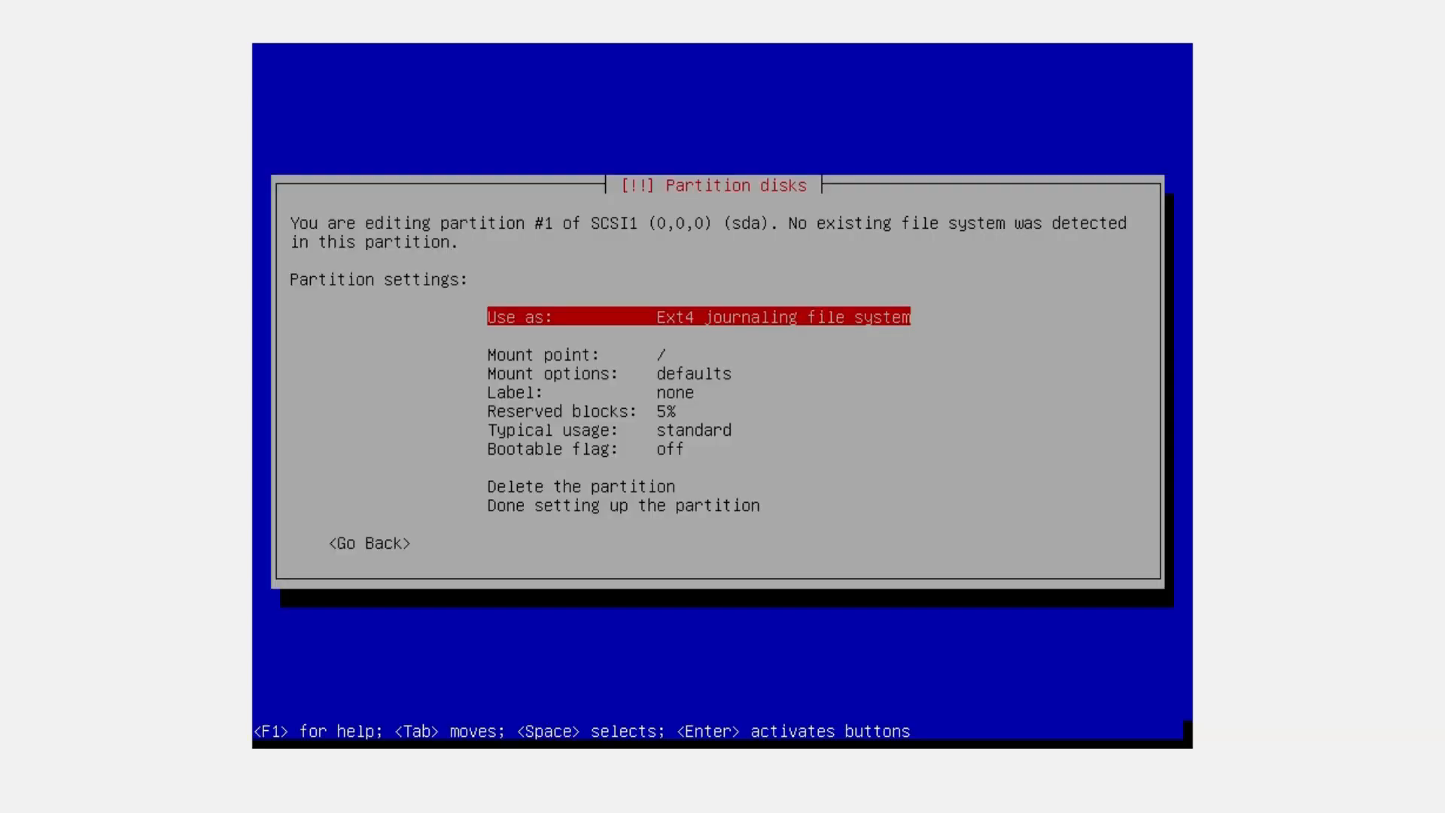
Set partition #1's mount point to /boot
key(Down)
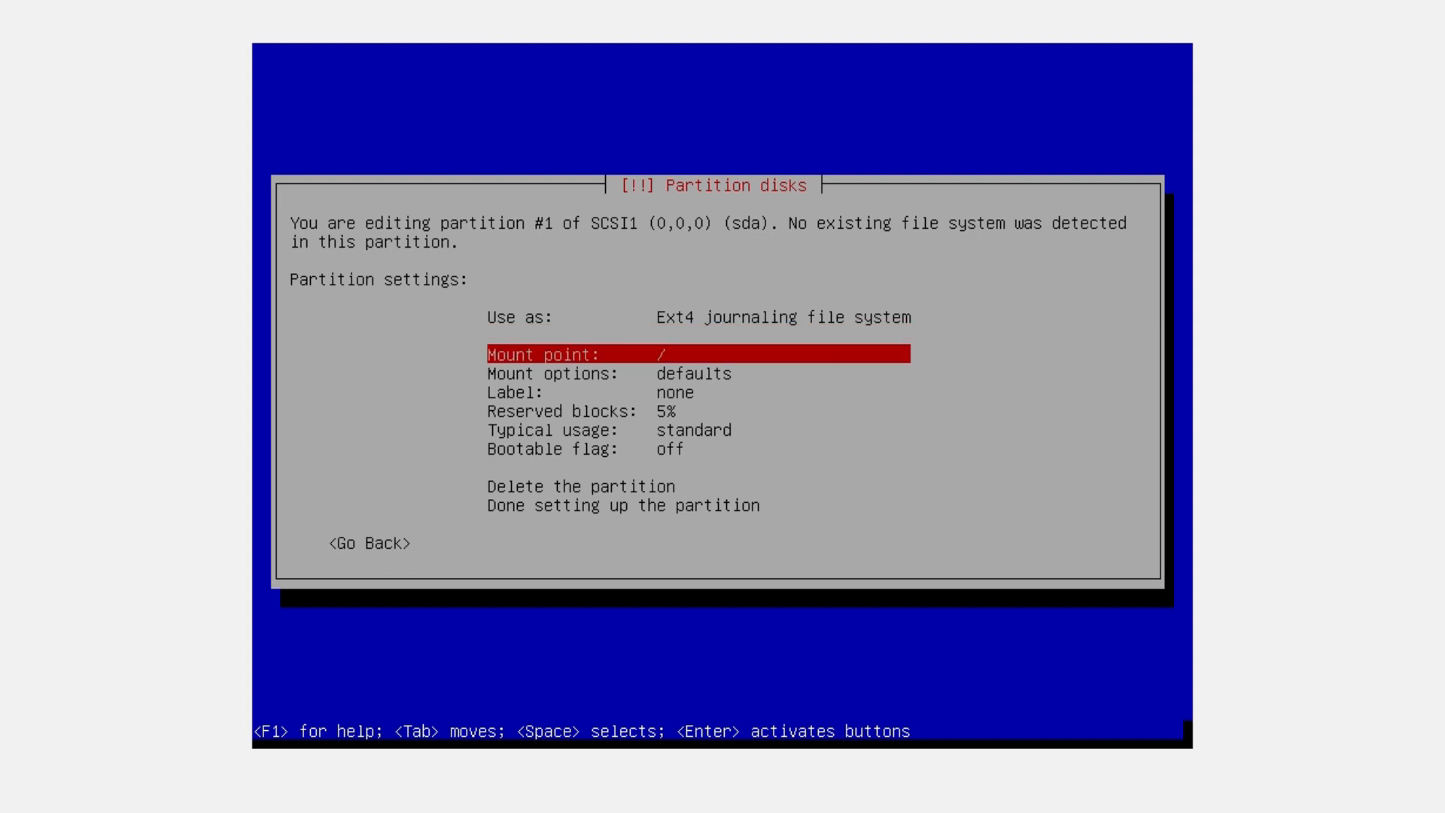
key(Up)
key(Down)
key(Return)
key(Tab)
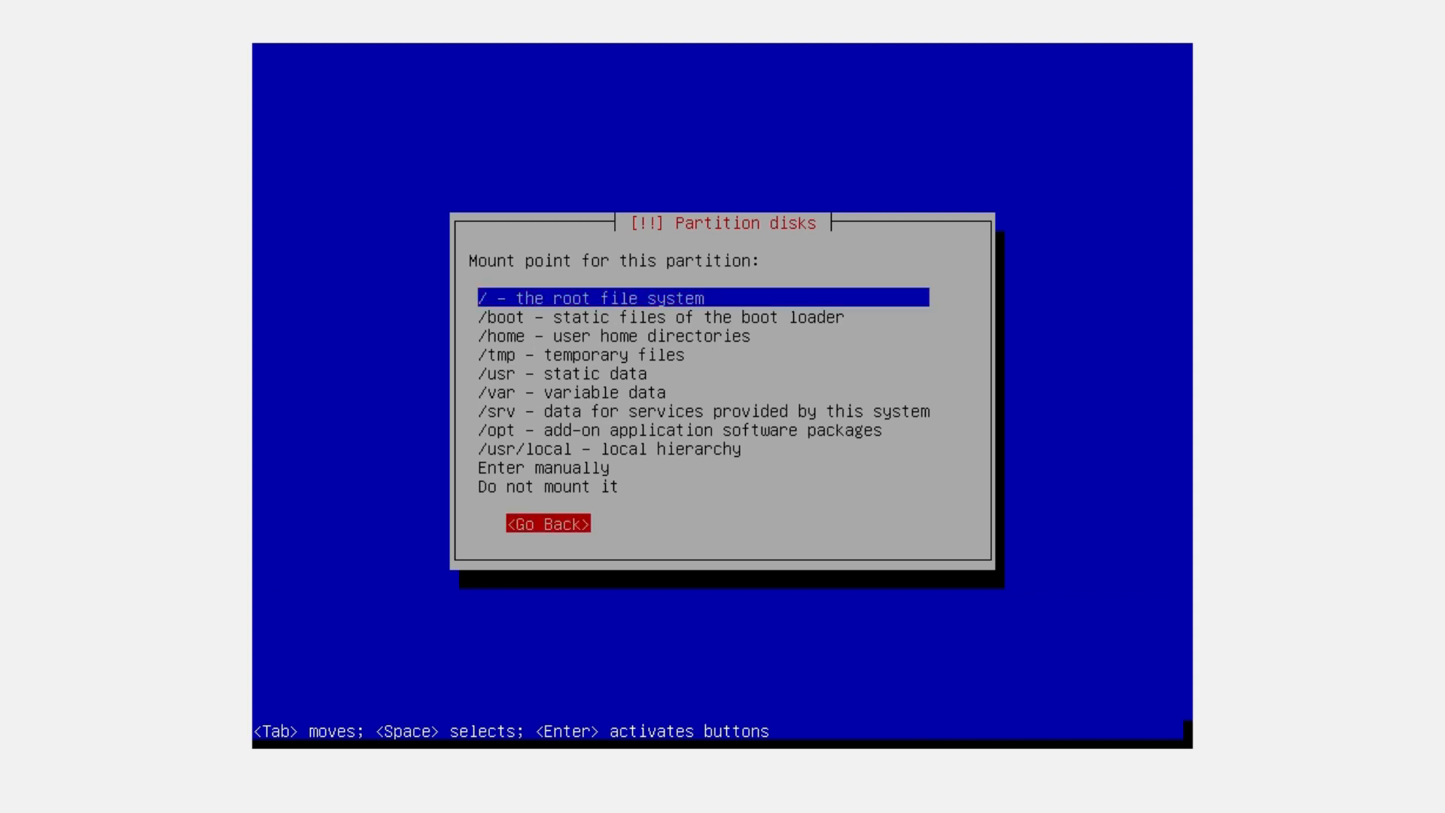
key(Tab)
key(Down)
key(Down)
key(Down)
key(Down)
key(Down)
key(Down)
key(Down)
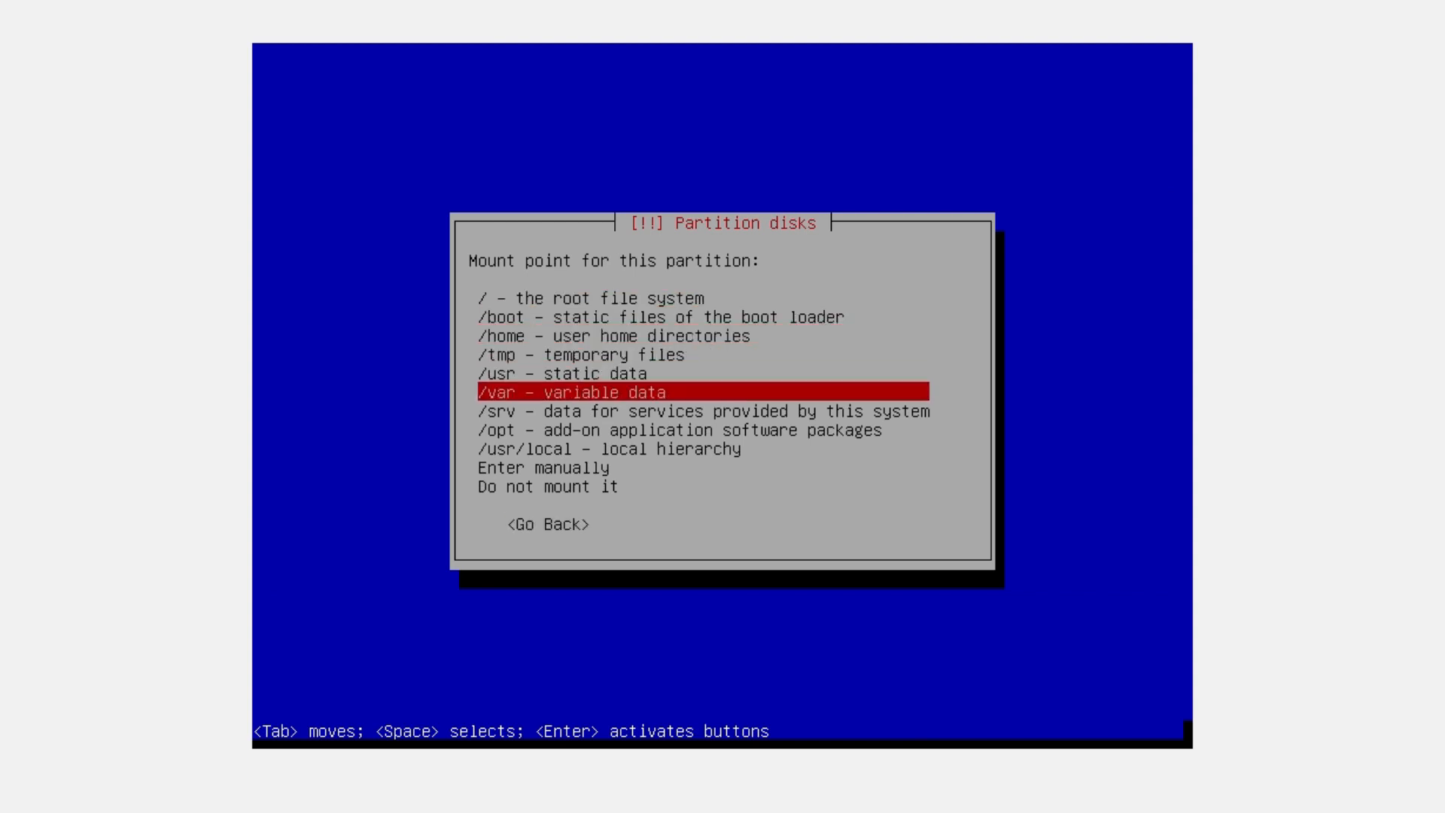
key(Up)
key(Up)
key(Up)
key(Up)
key(Up)
key(Up)
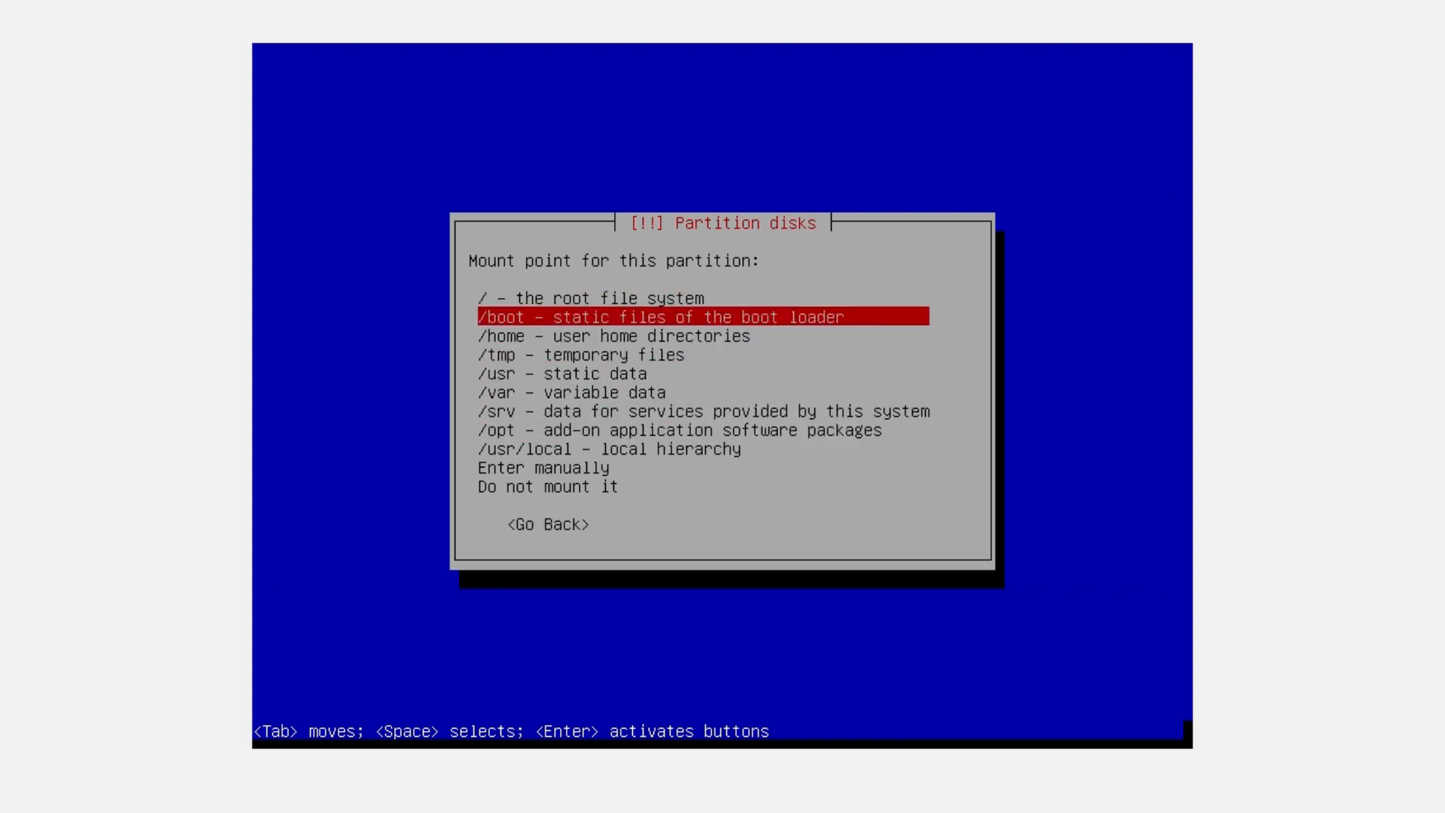
key(Return)
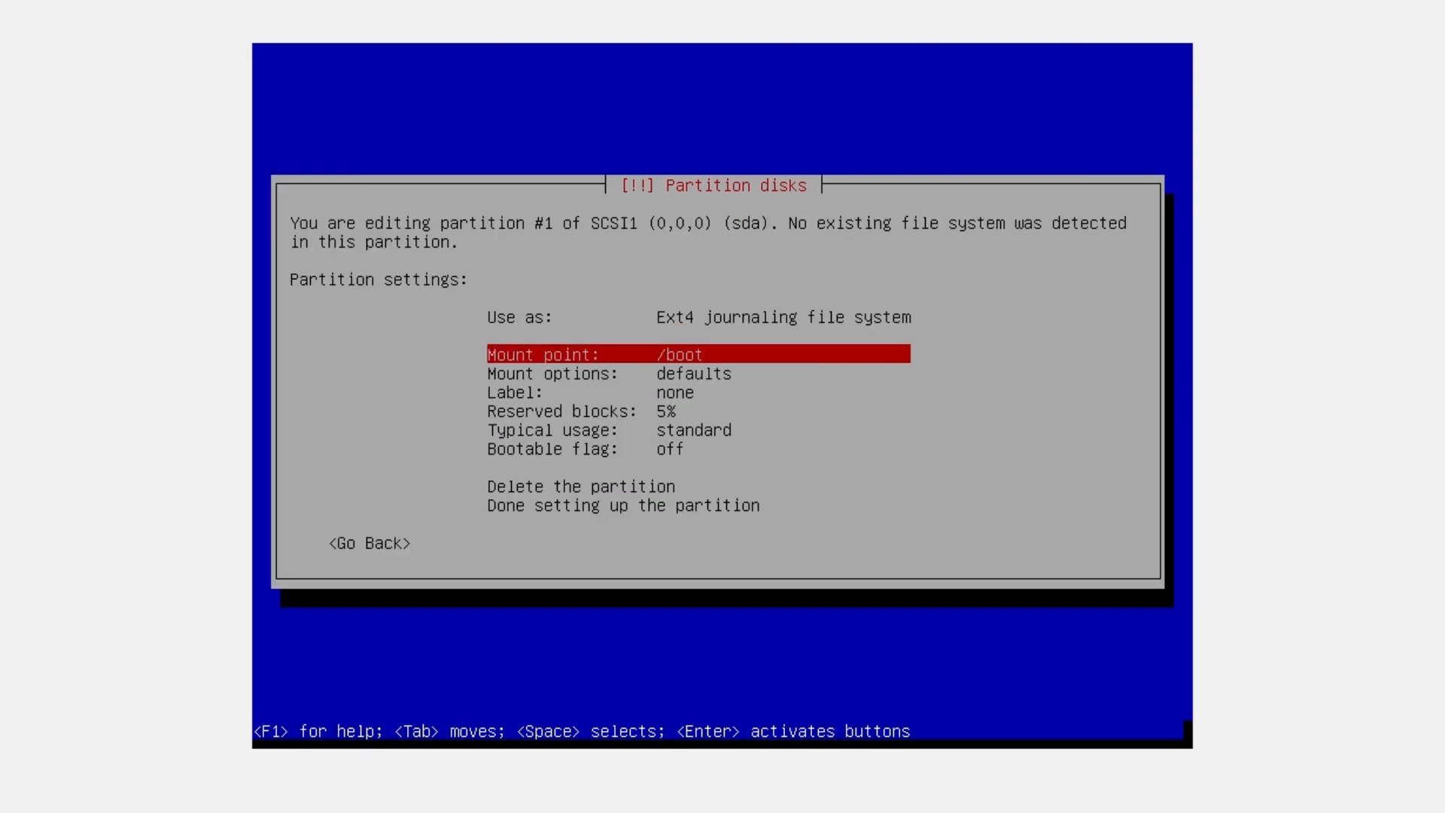
Turn the bootable flag on and finish setting up the /boot partition
key(Down)
key(Down)
key(Down)
key(Down)
key(Down)
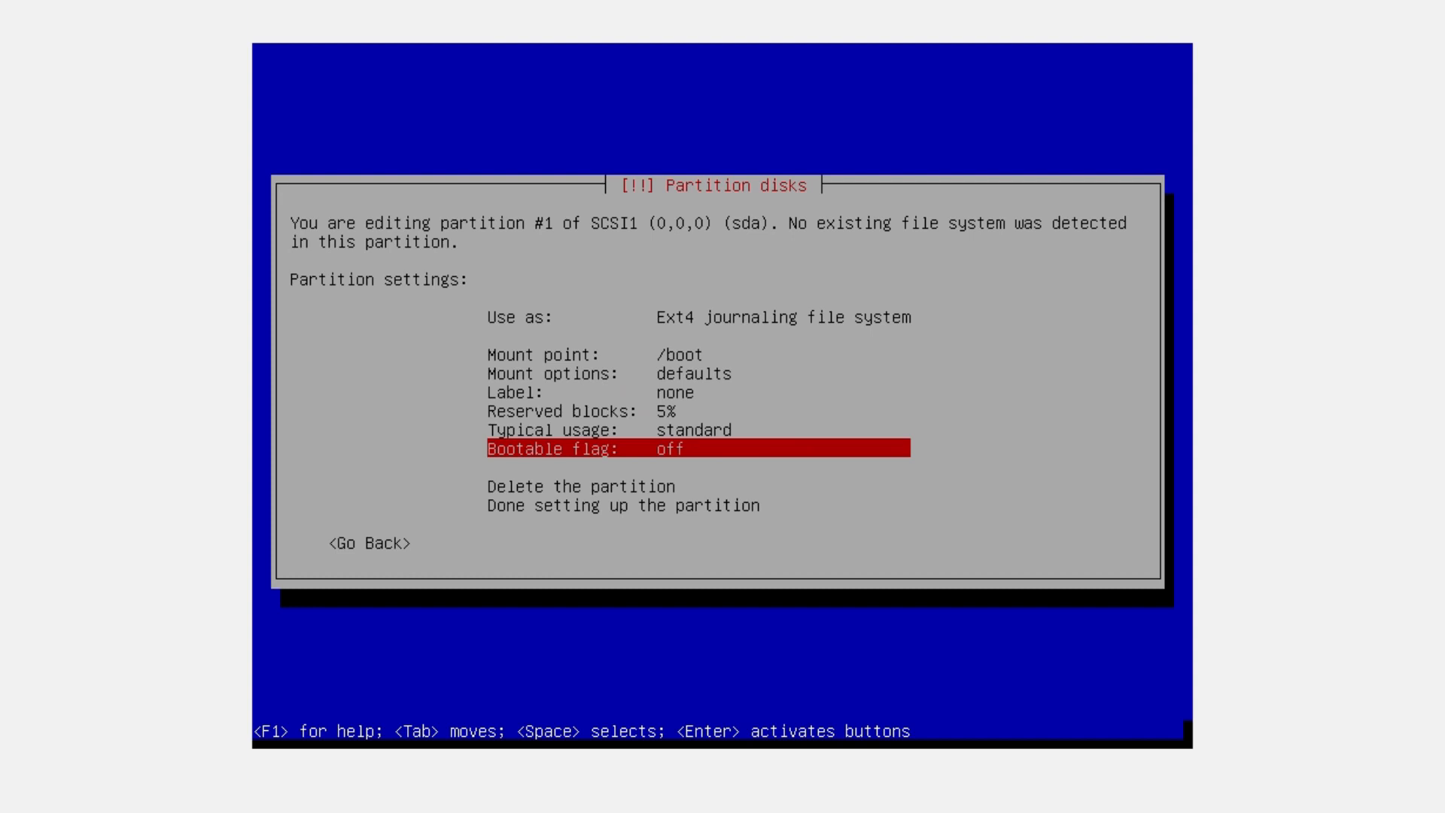
key(Return)
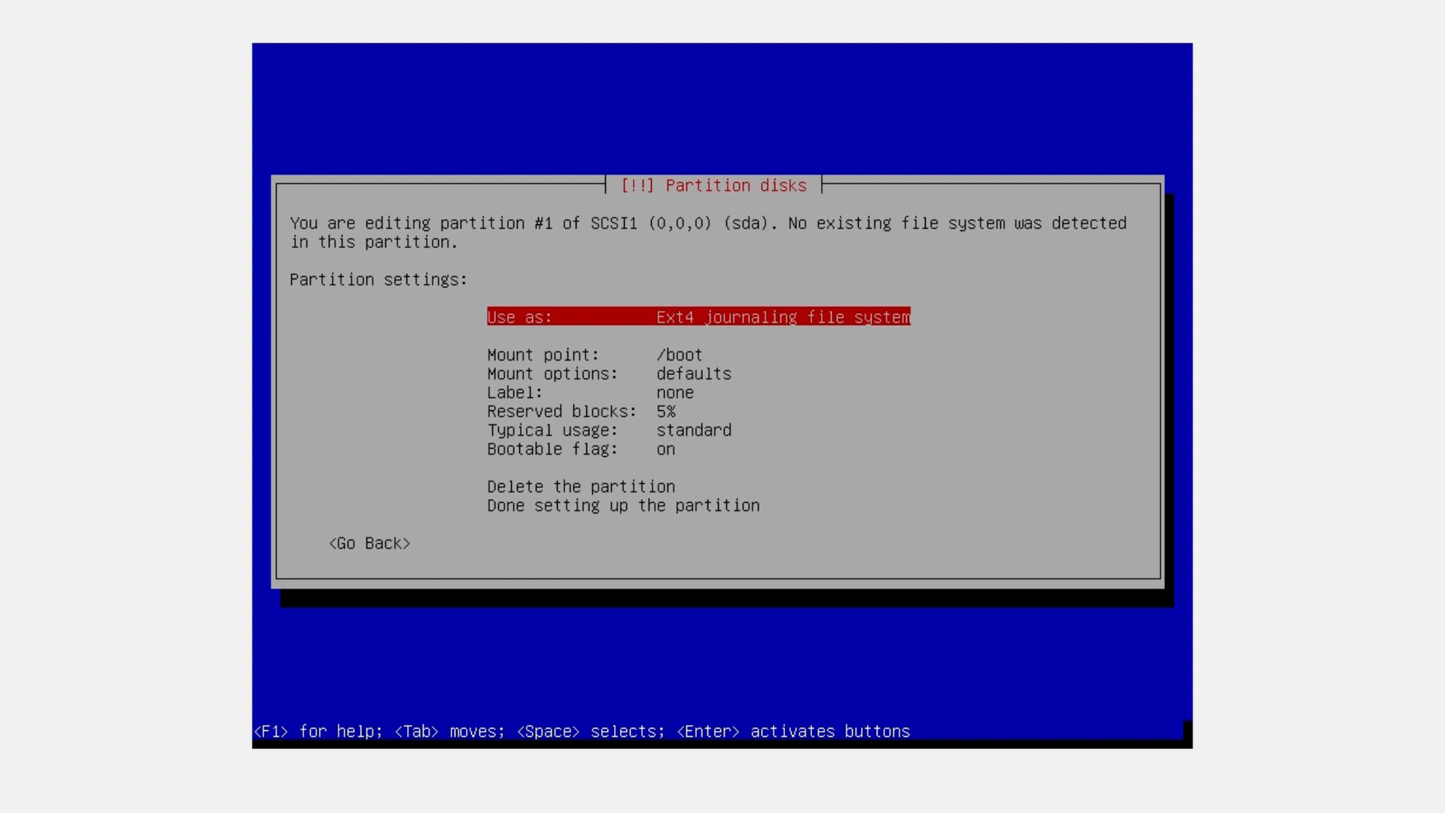
key(Down)
key(Down)
key(Down)
key(Down)
key(Down)
key(Down)
key(Down)
key(Down)
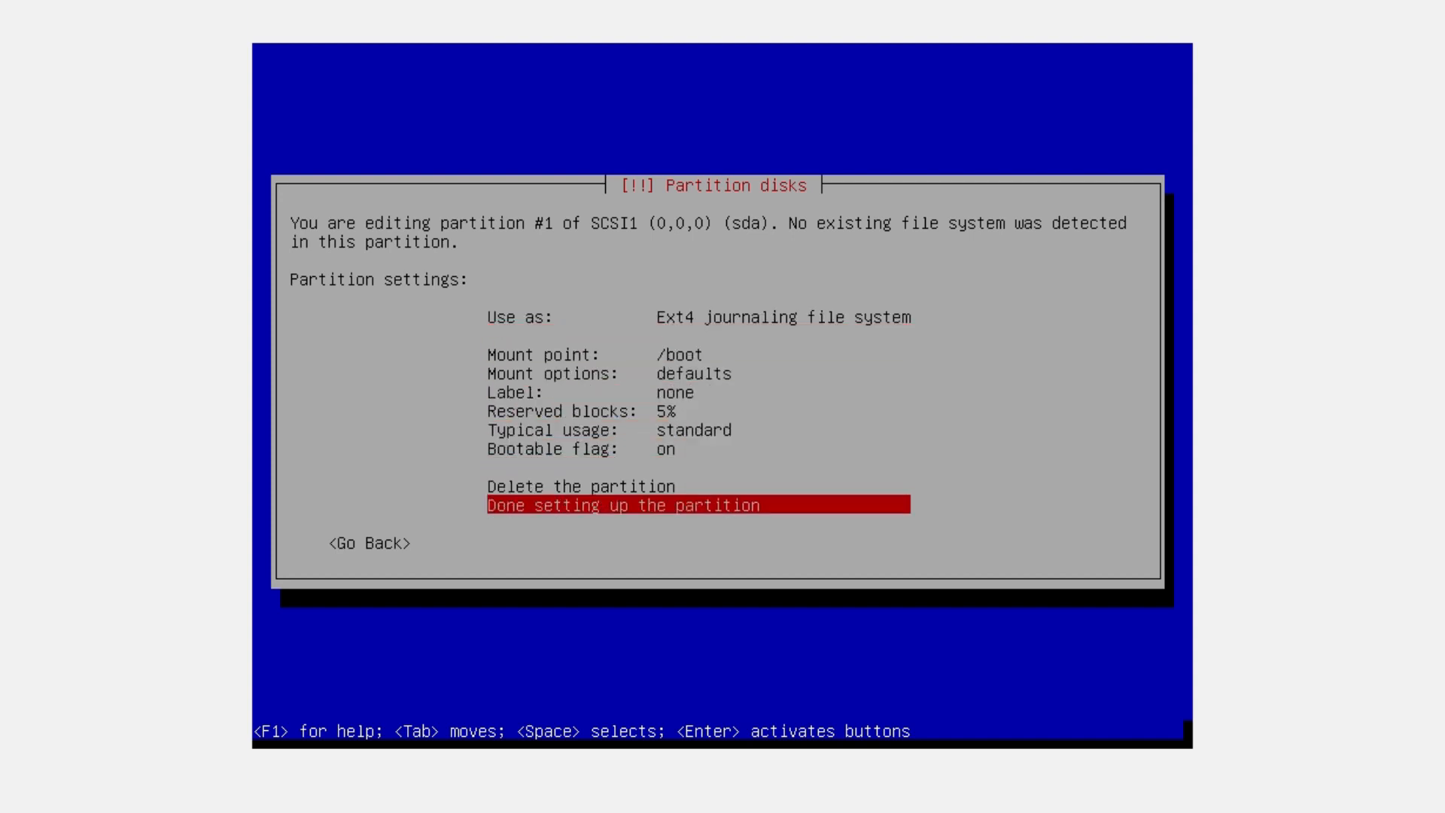
key(Return)
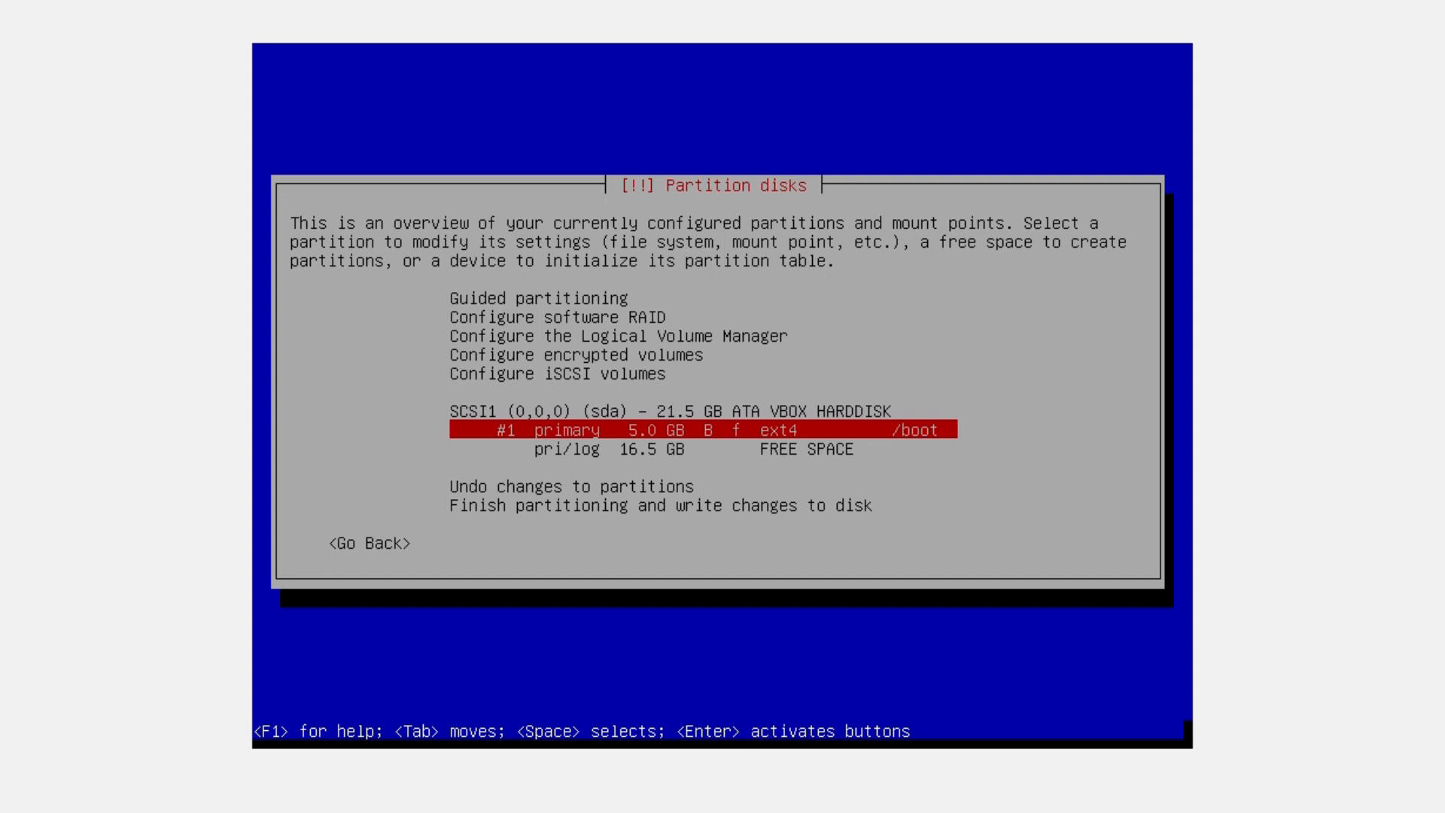
Create an 8 GB logical partition at the beginning of the 16.5 GB free space
key(Down)
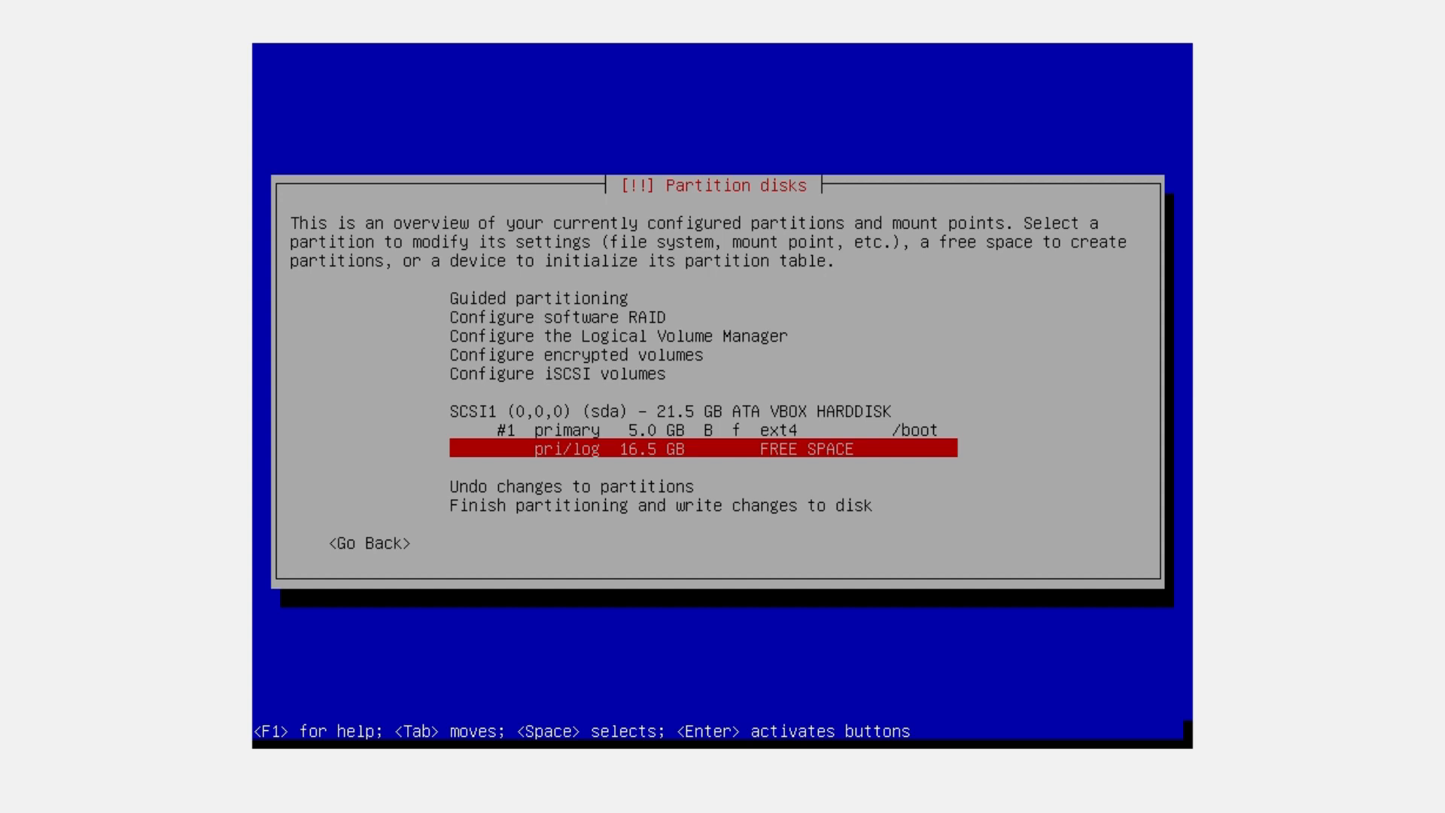
key(Return)
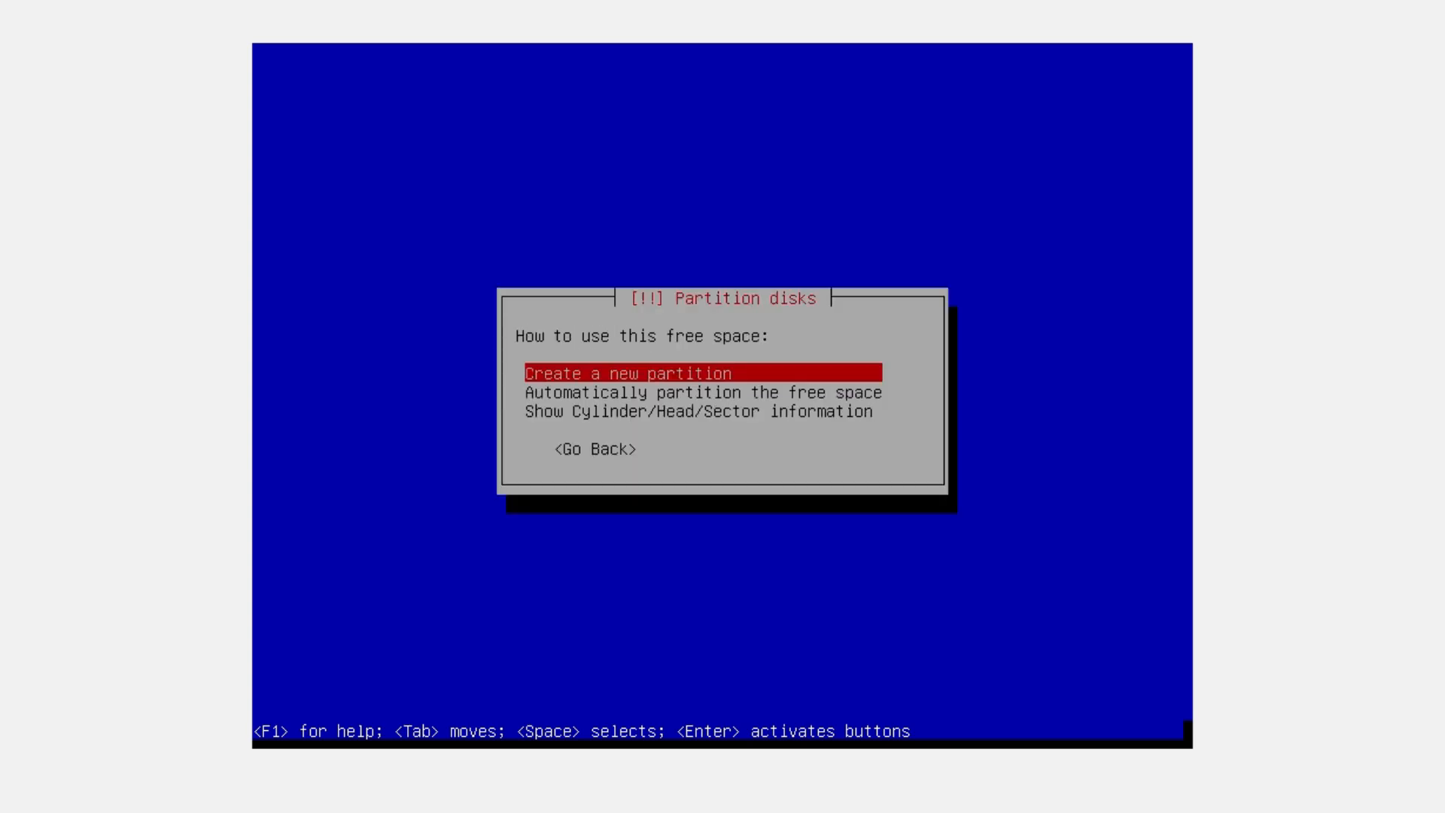
key(Return)
key(Left)
key(Left)
key(Left)
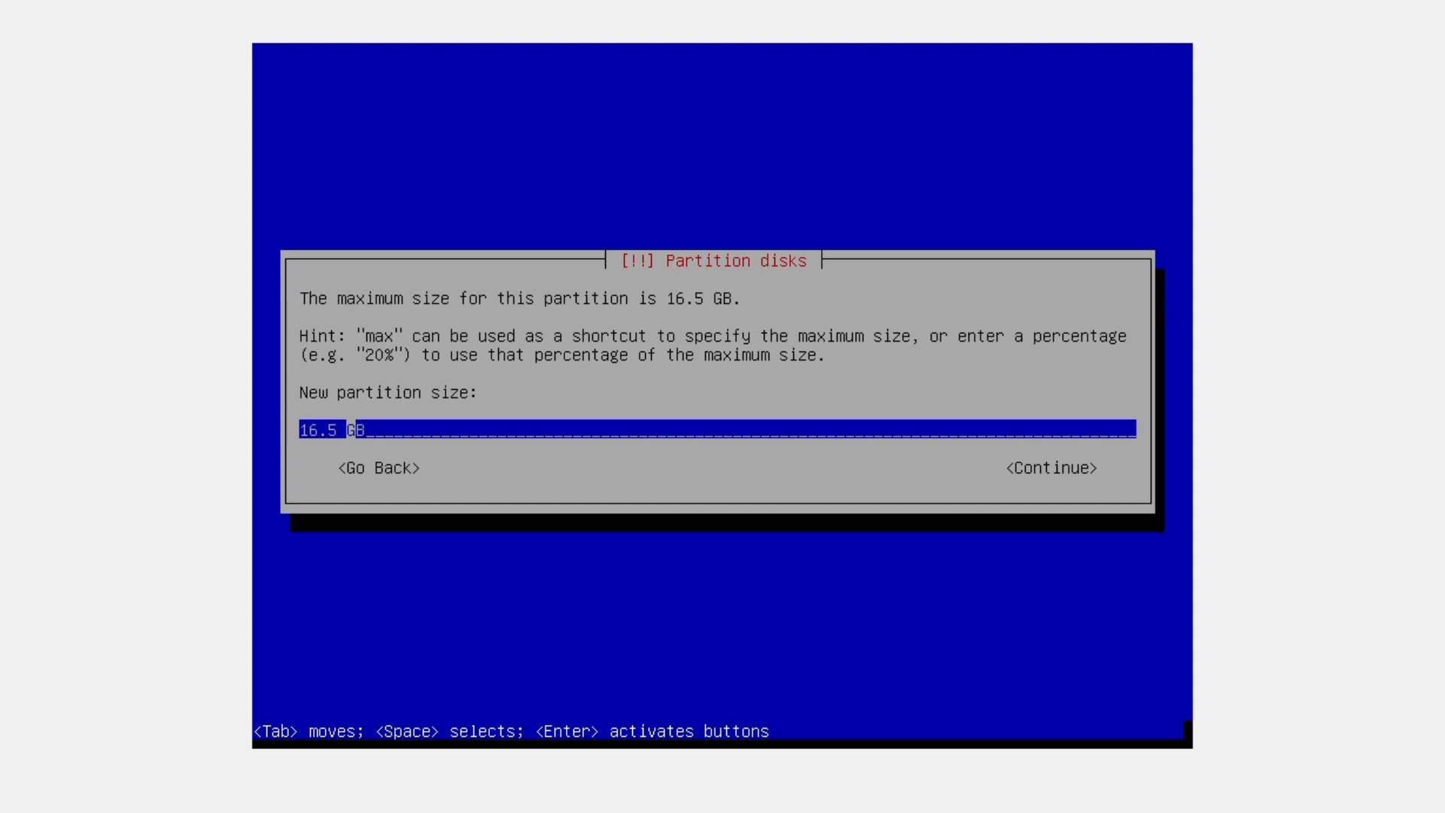
key(BackSpace)
key(BackSpace)
key(BackSpace)
key(BackSpace)
text(8)
key(Tab)
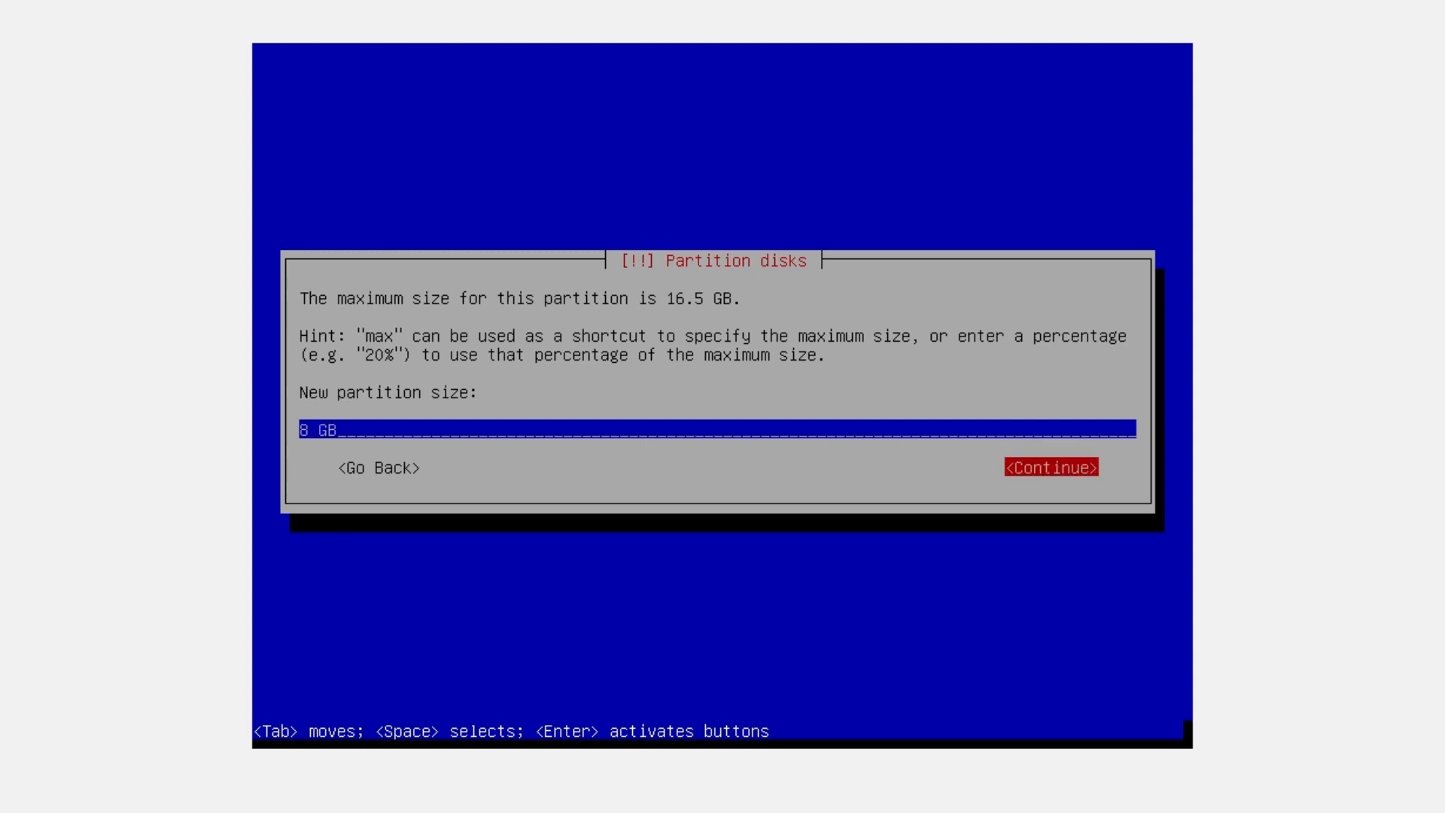
key(Return)
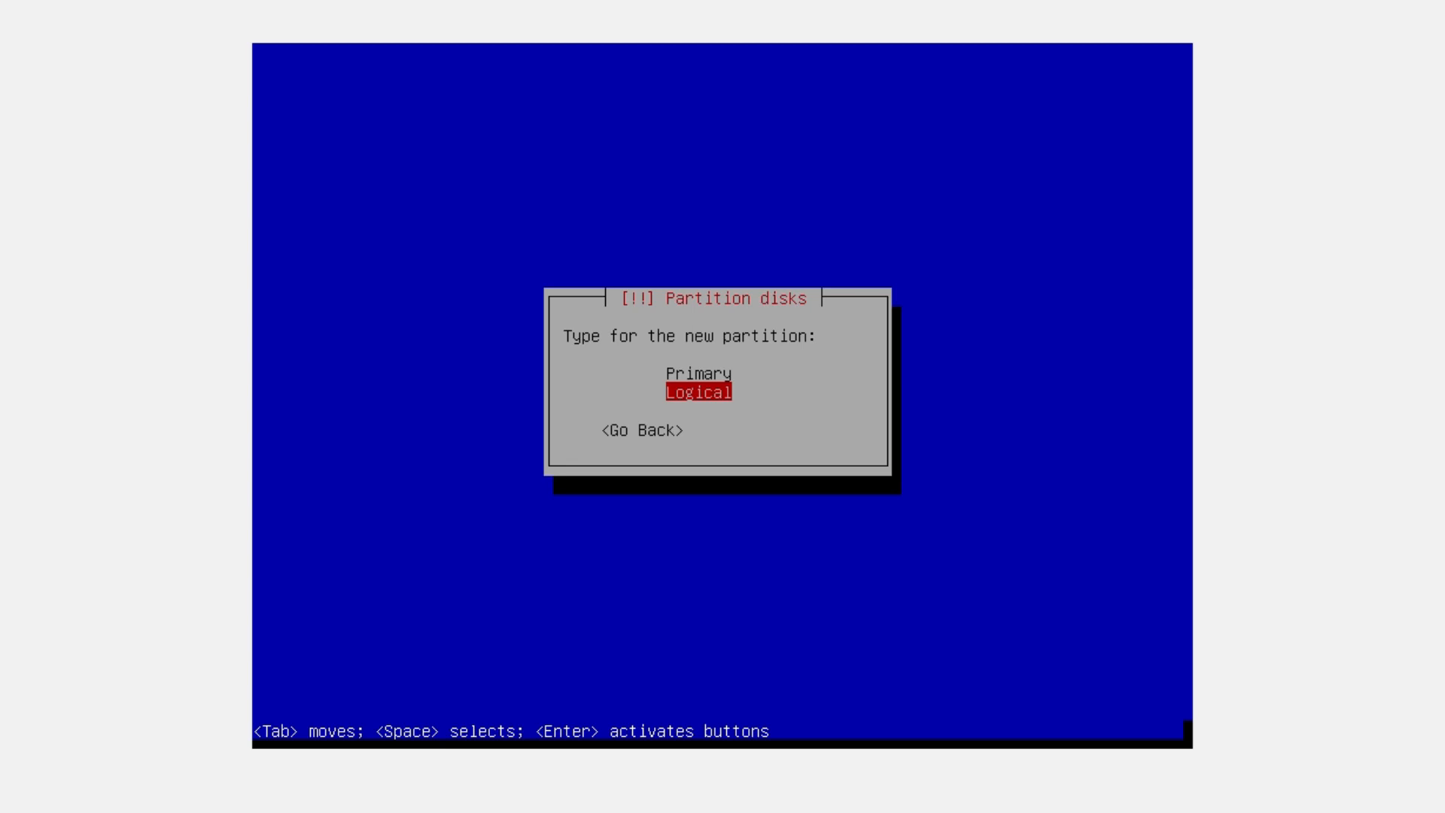
key(Return)
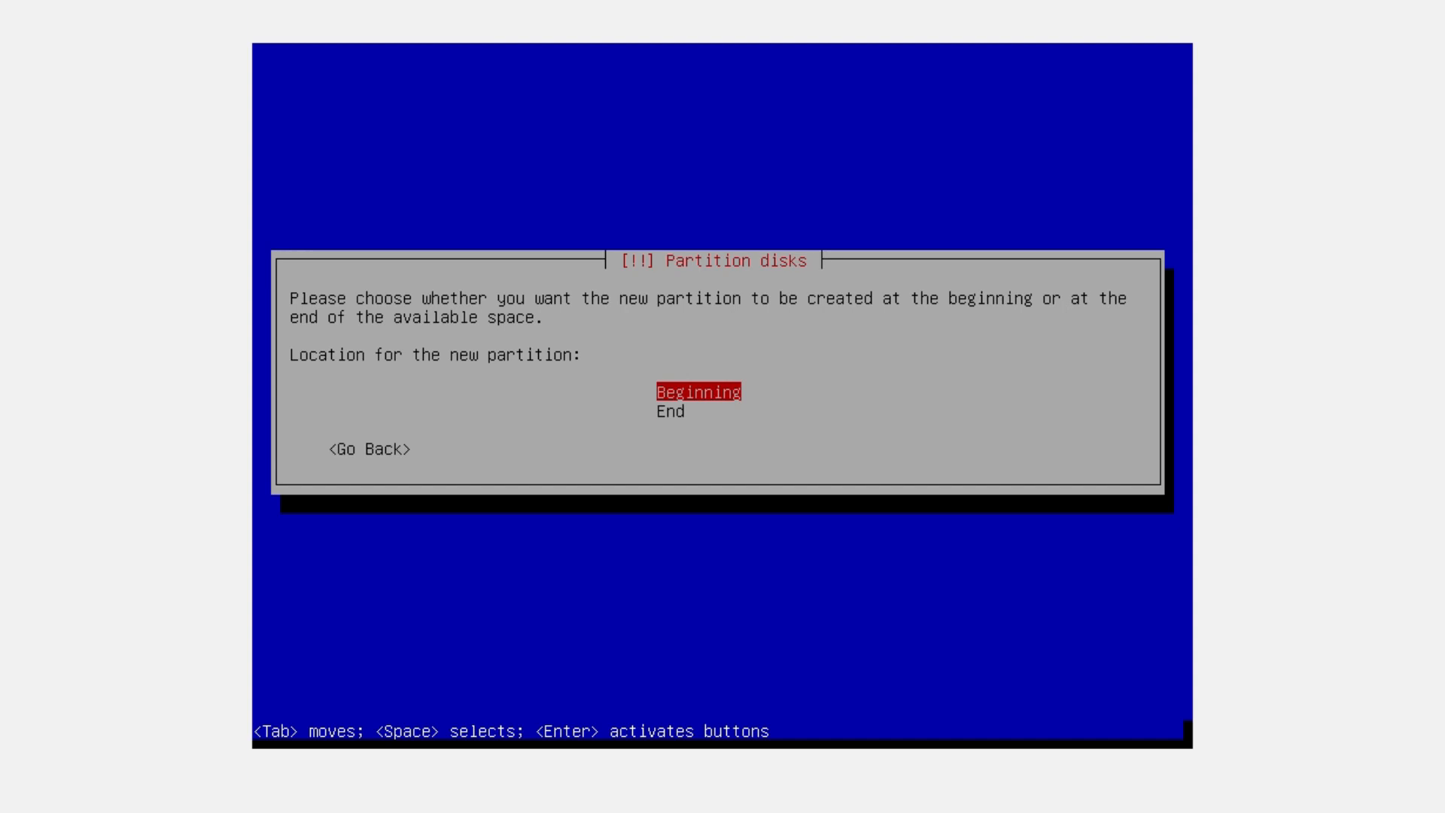
key(Return)
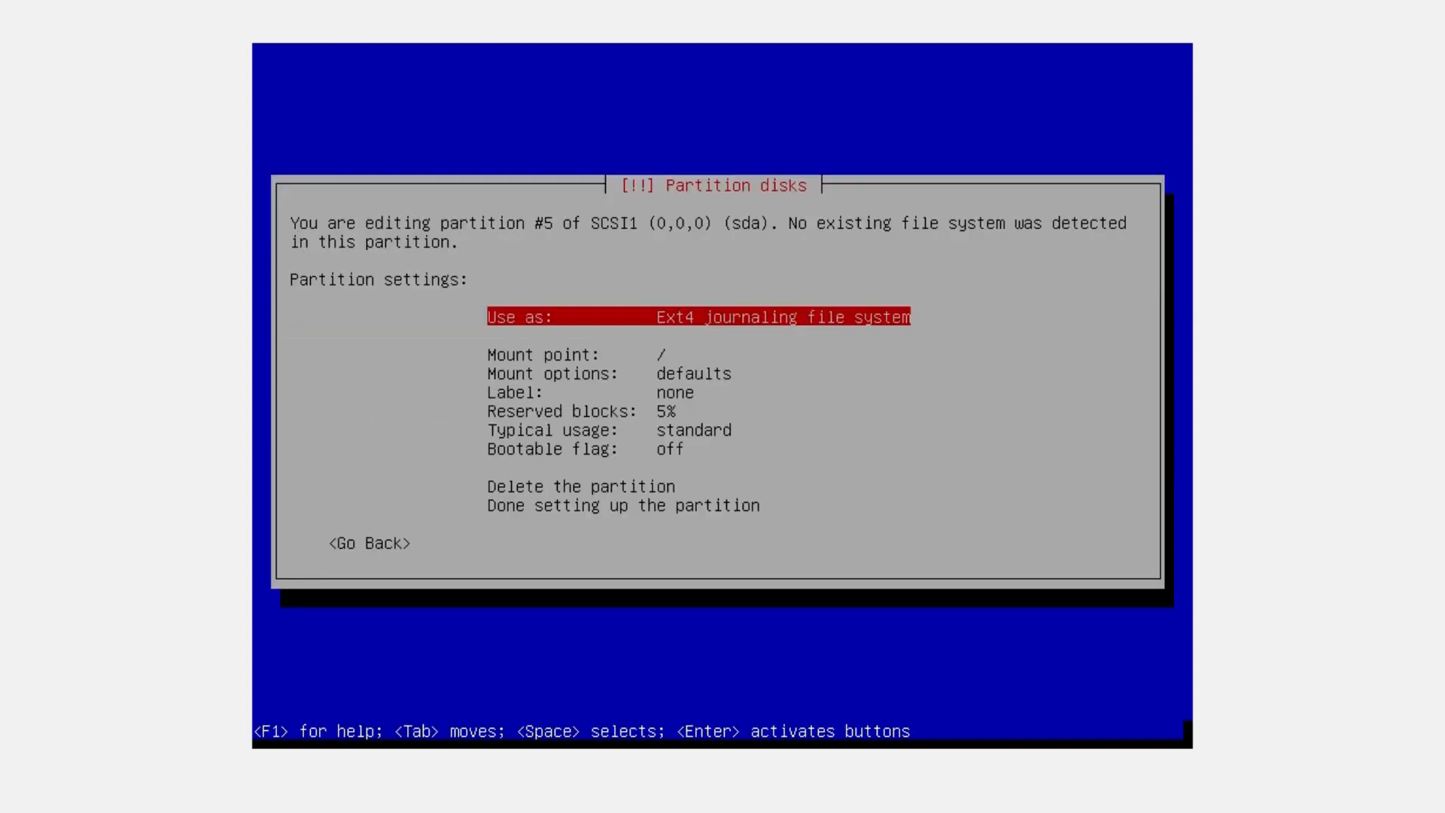
Review partition #5's ext4 / settings and finish its setup
key(Down)
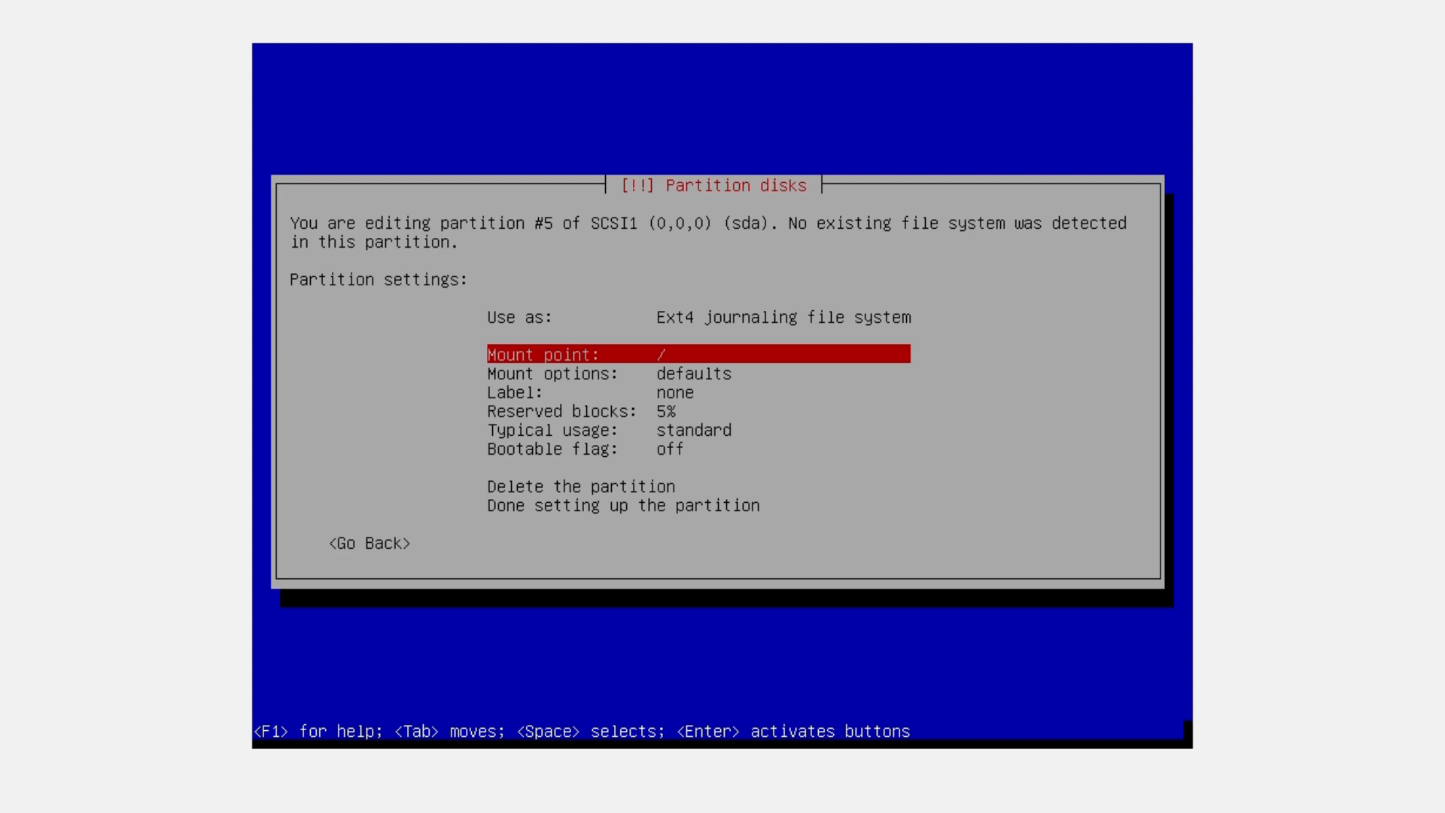
key(Up)
key(Down)
key(Down)
key(Up)
key(Down)
key(Down)
key(Down)
key(Down)
key(Down)
key(Down)
key(Down)
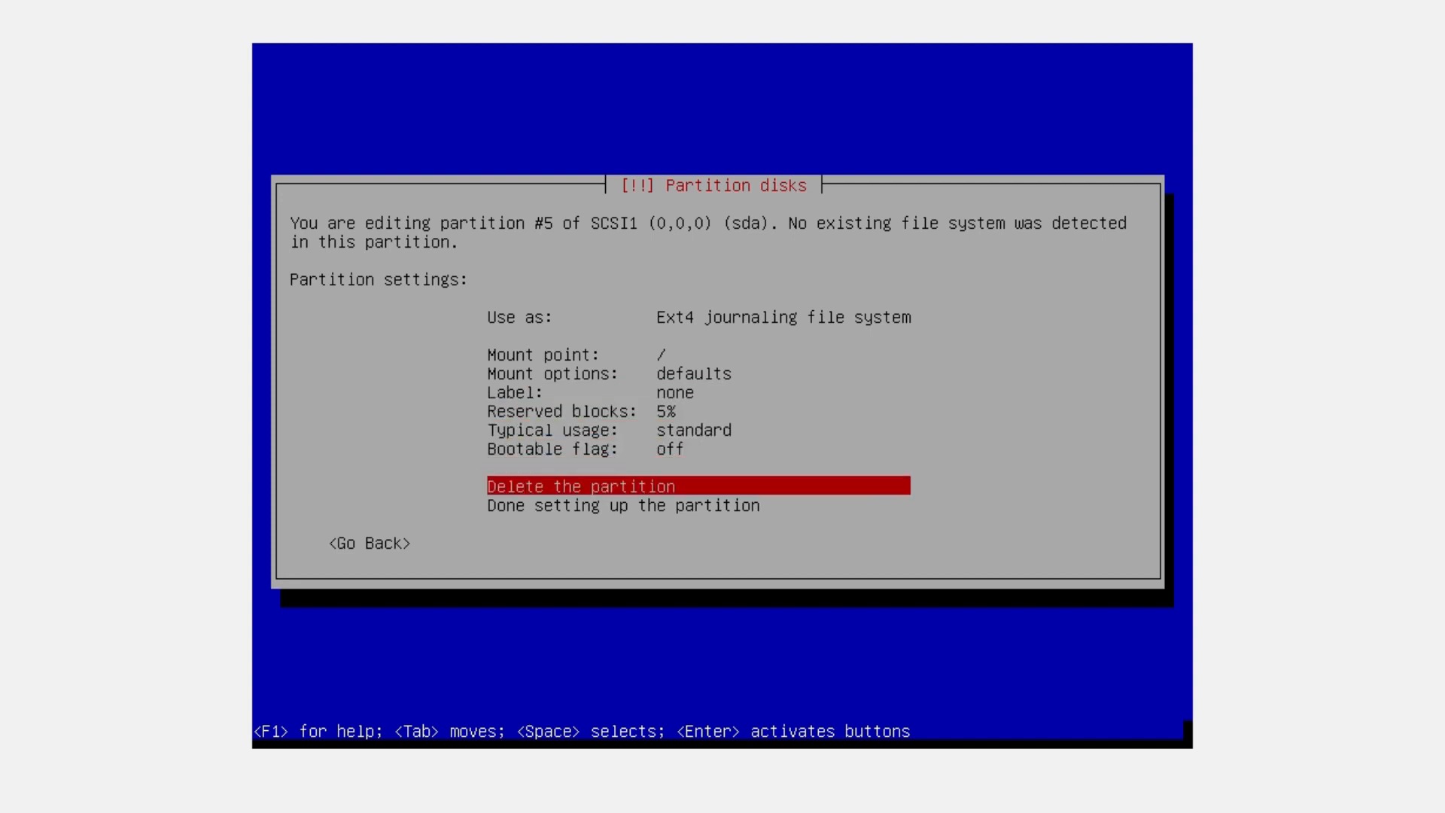
key(Down)
key(Up)
key(Up)
key(Up)
key(Up)
key(Up)
key(Up)
key(Up)
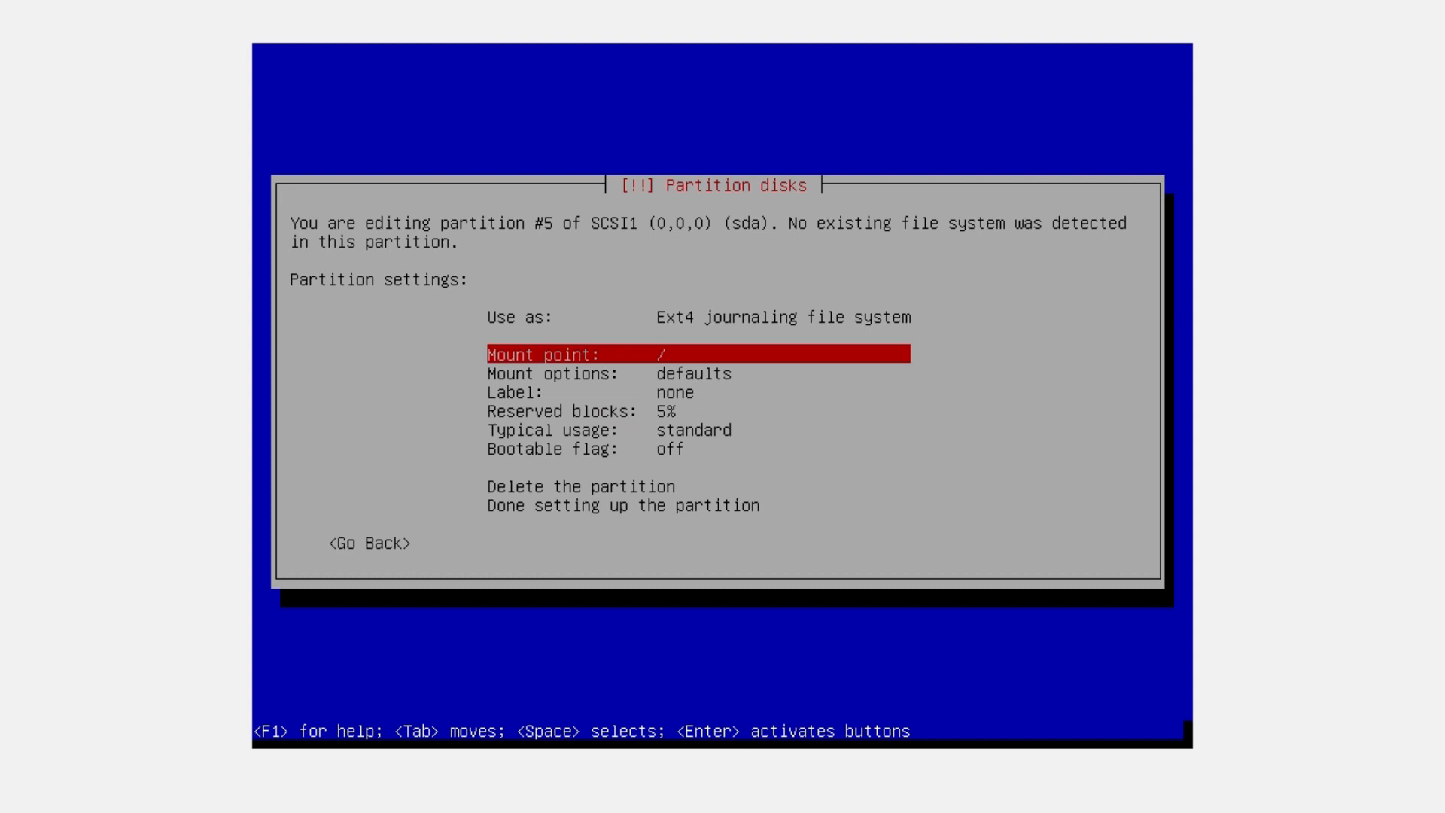
key(Down)
key(Down)
key(Down)
key(Down)
key(Down)
key(Down)
key(Down)
key(Down)
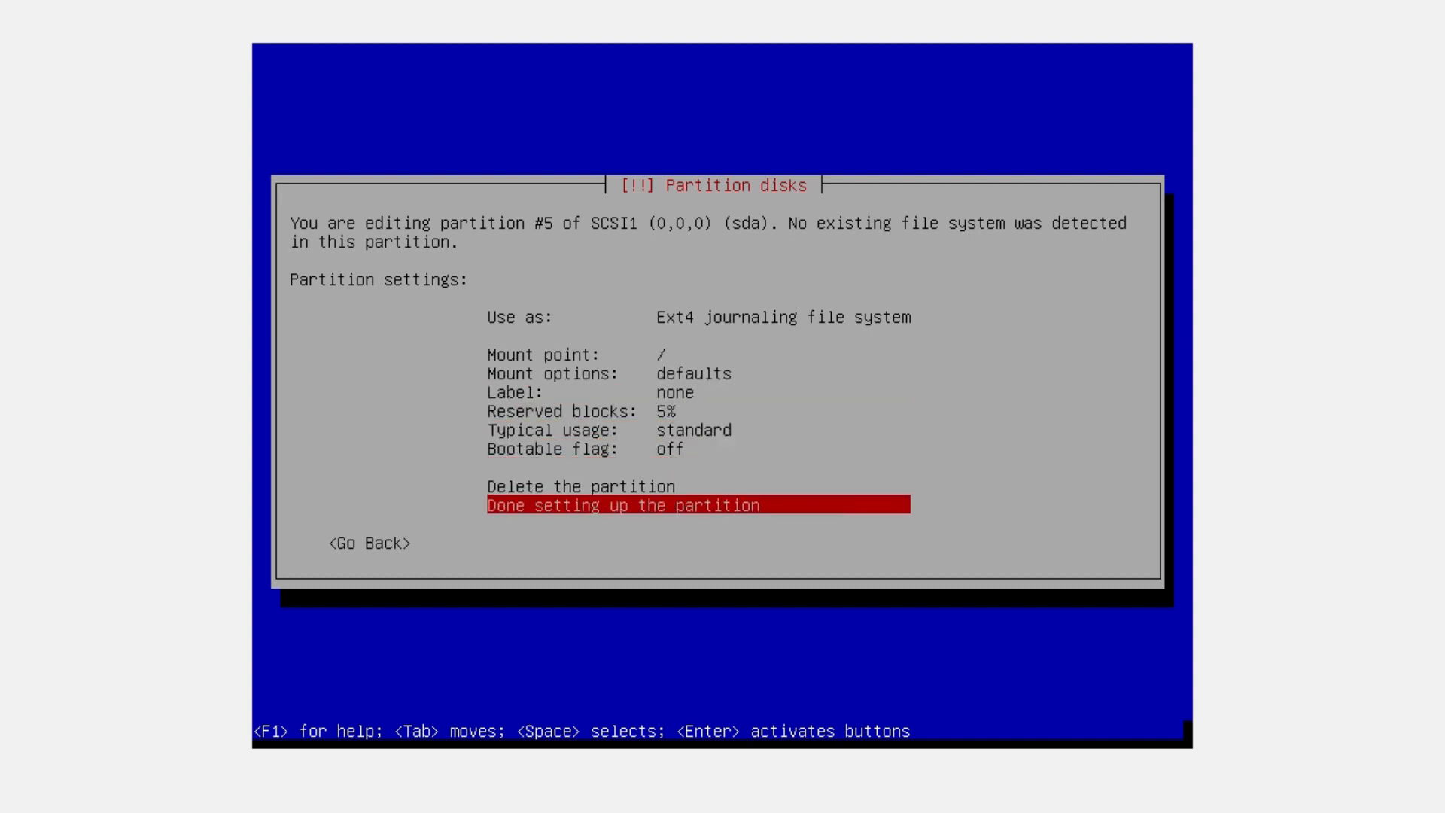
key(Return)
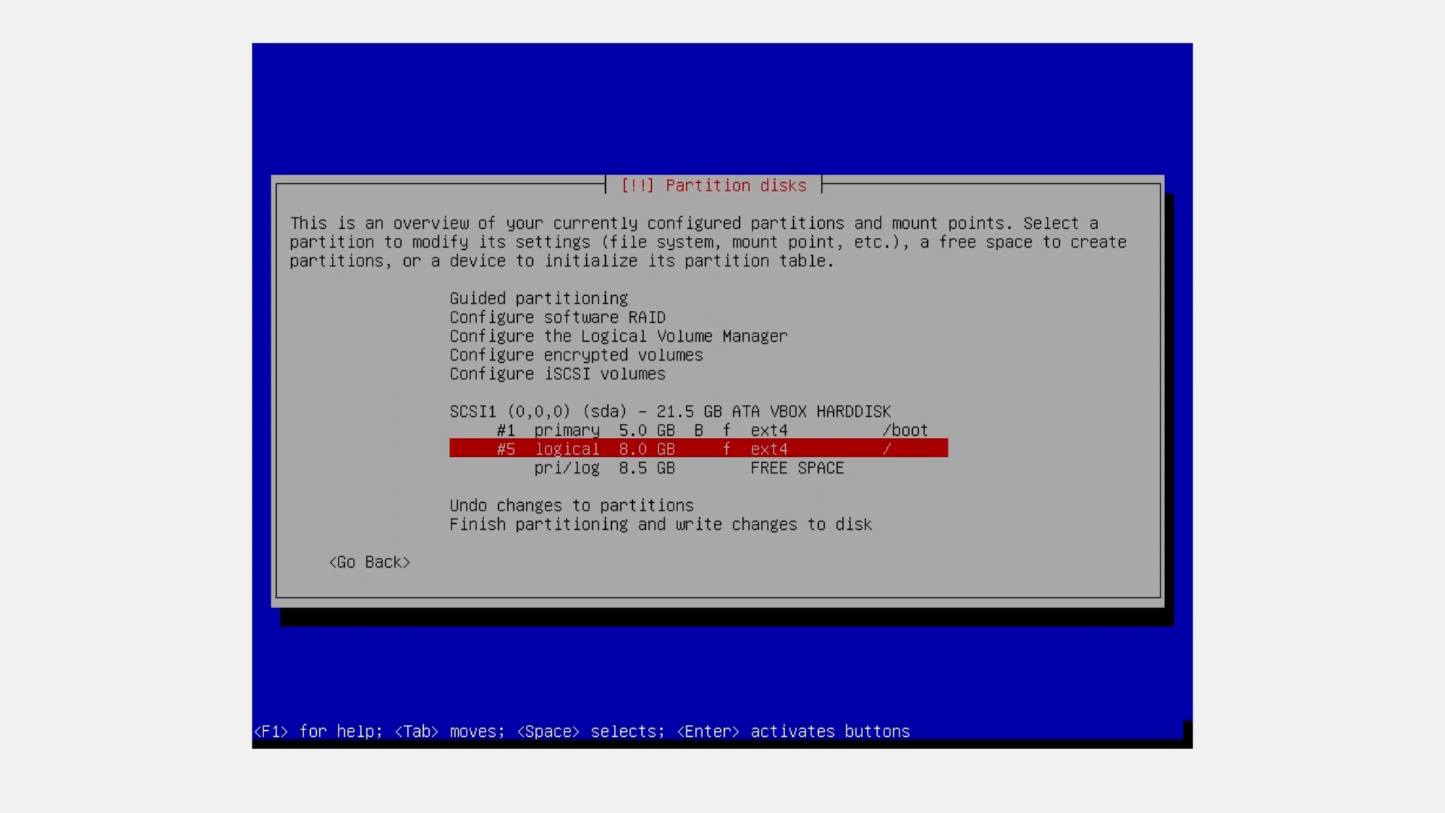
Check the partition list and highlight the remaining 8.5 GB free space
key(Up)
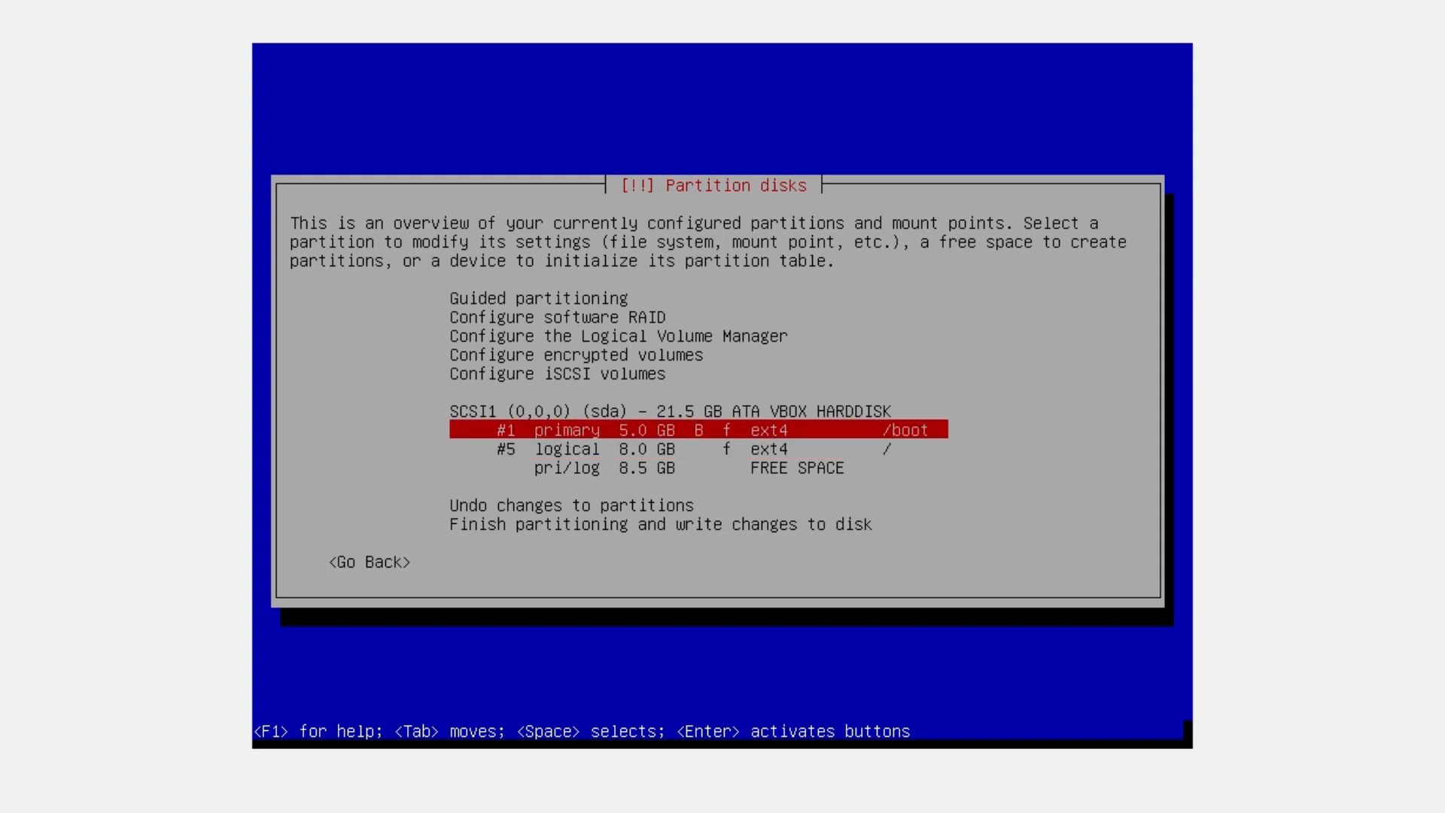
key(Down)
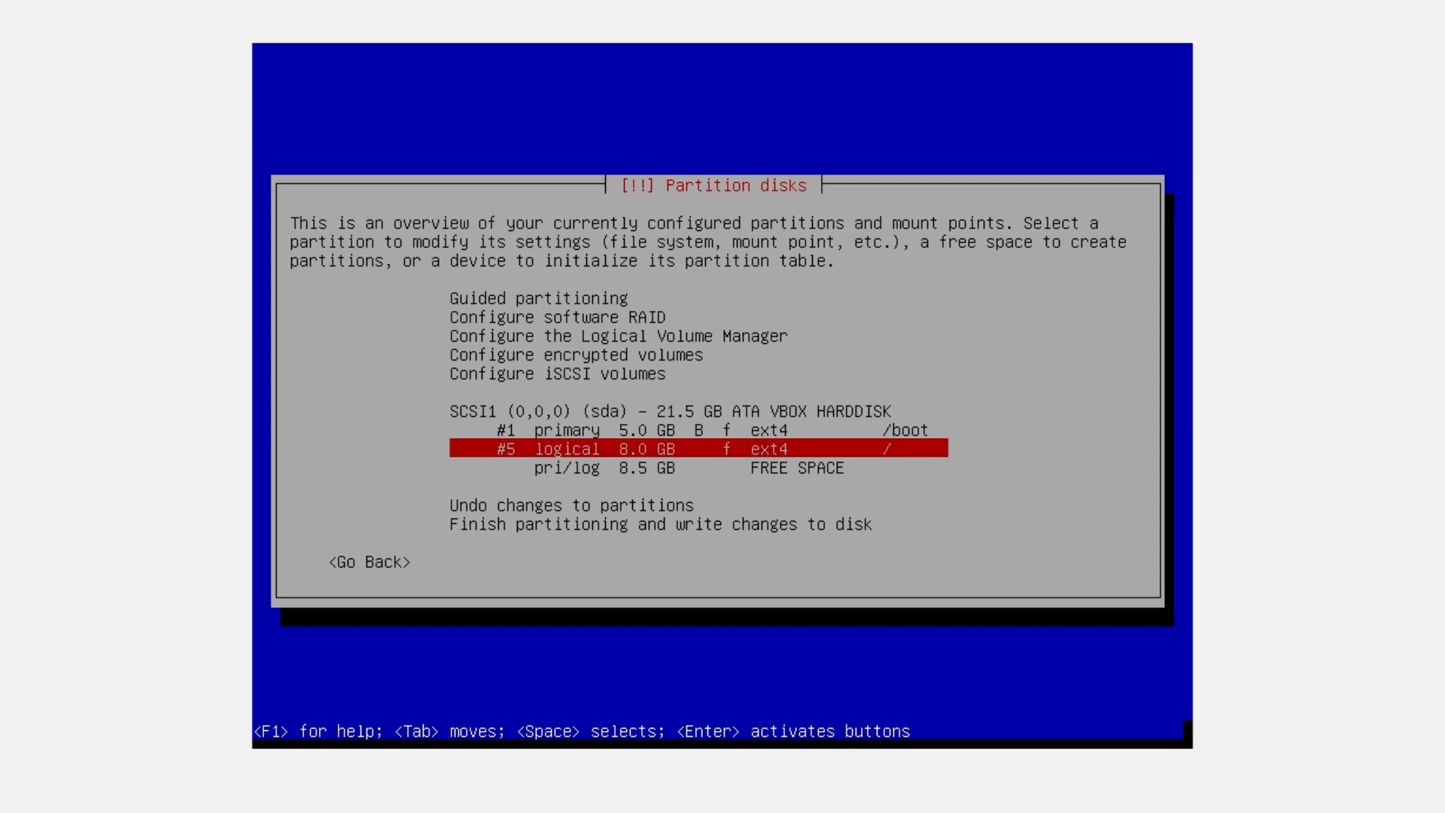
key(Down)
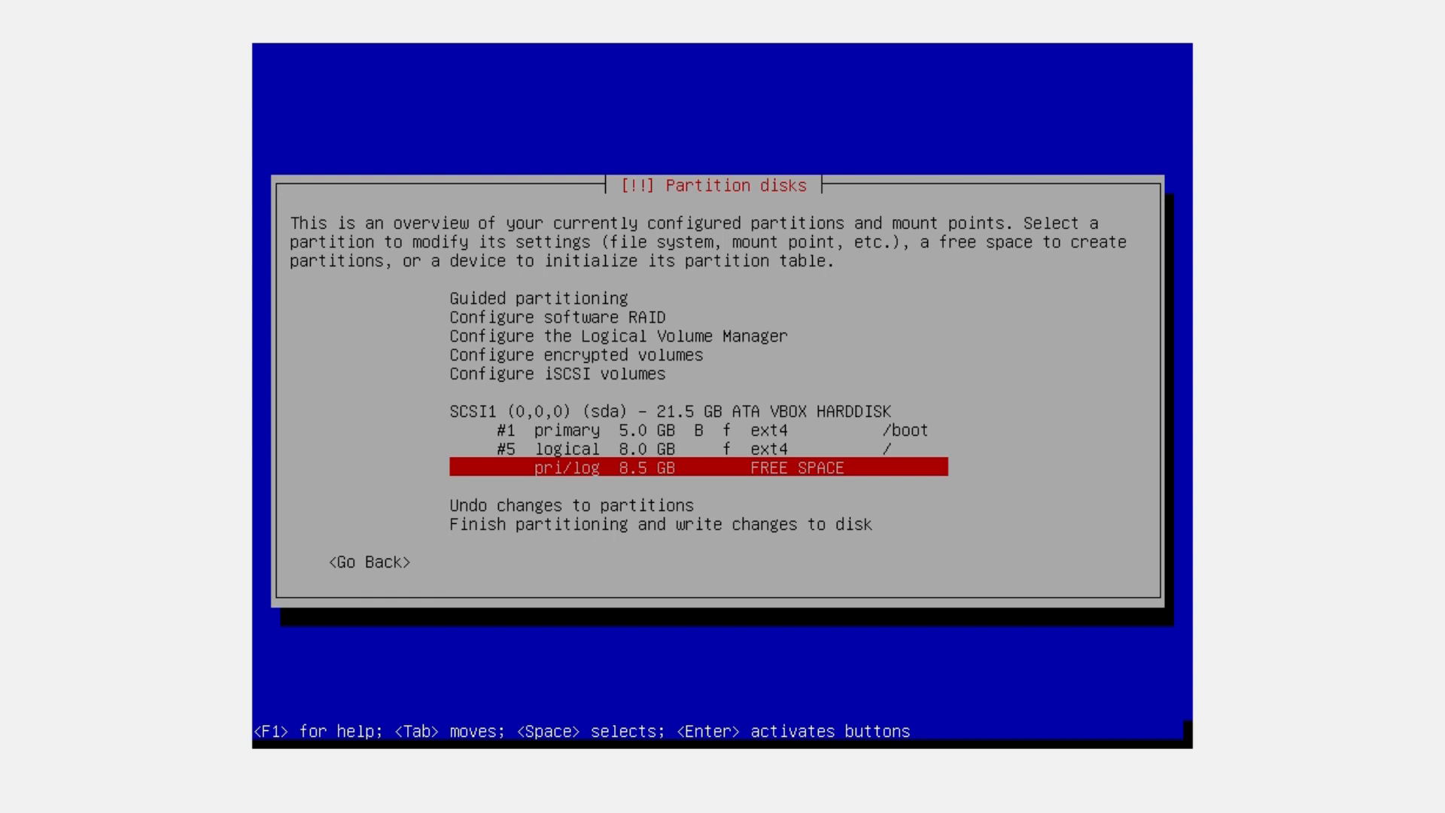
Create a 4 GB logical partition at the beginning of the 8.5 GB free space
key(Return)
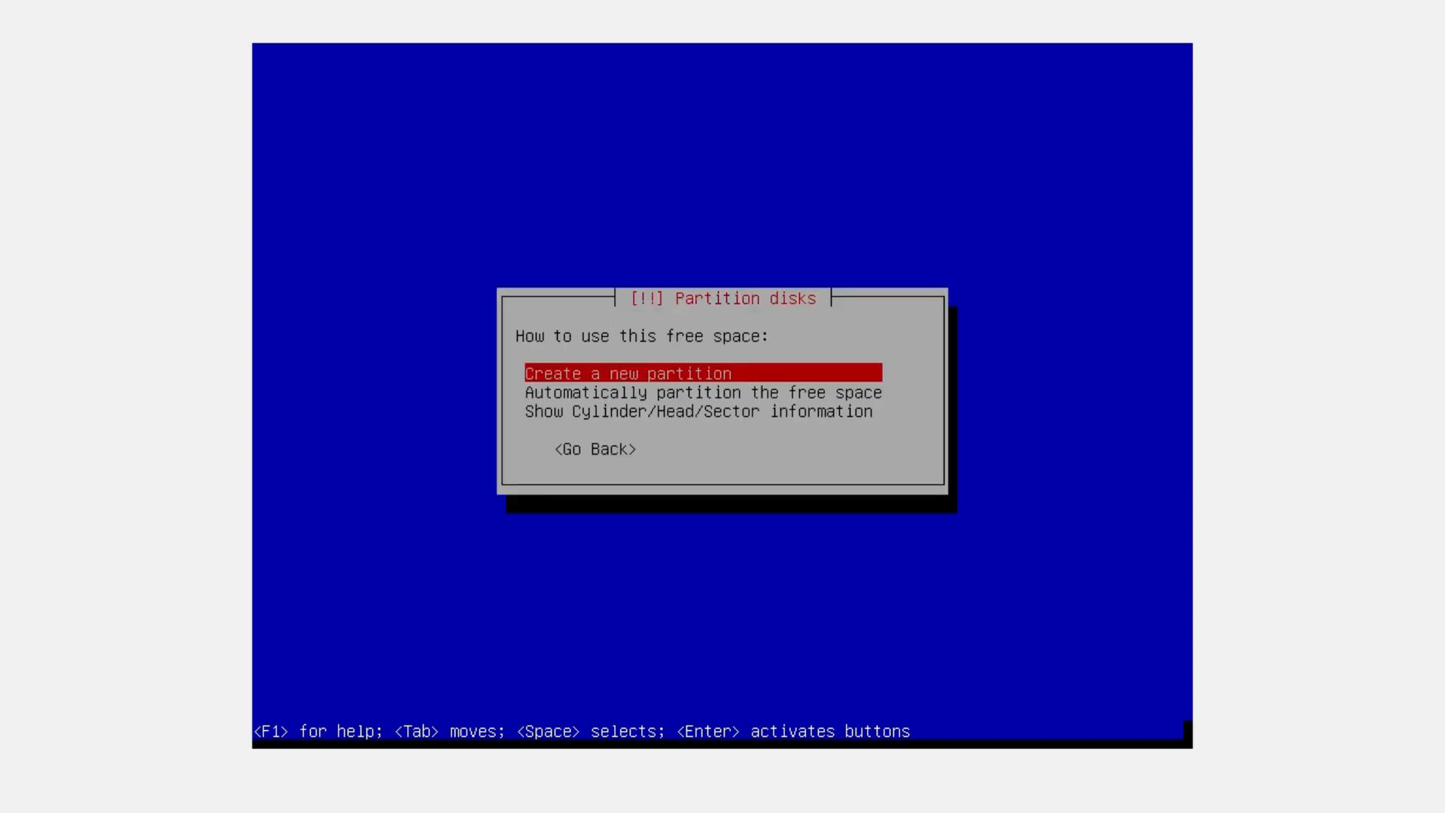
key(Return)
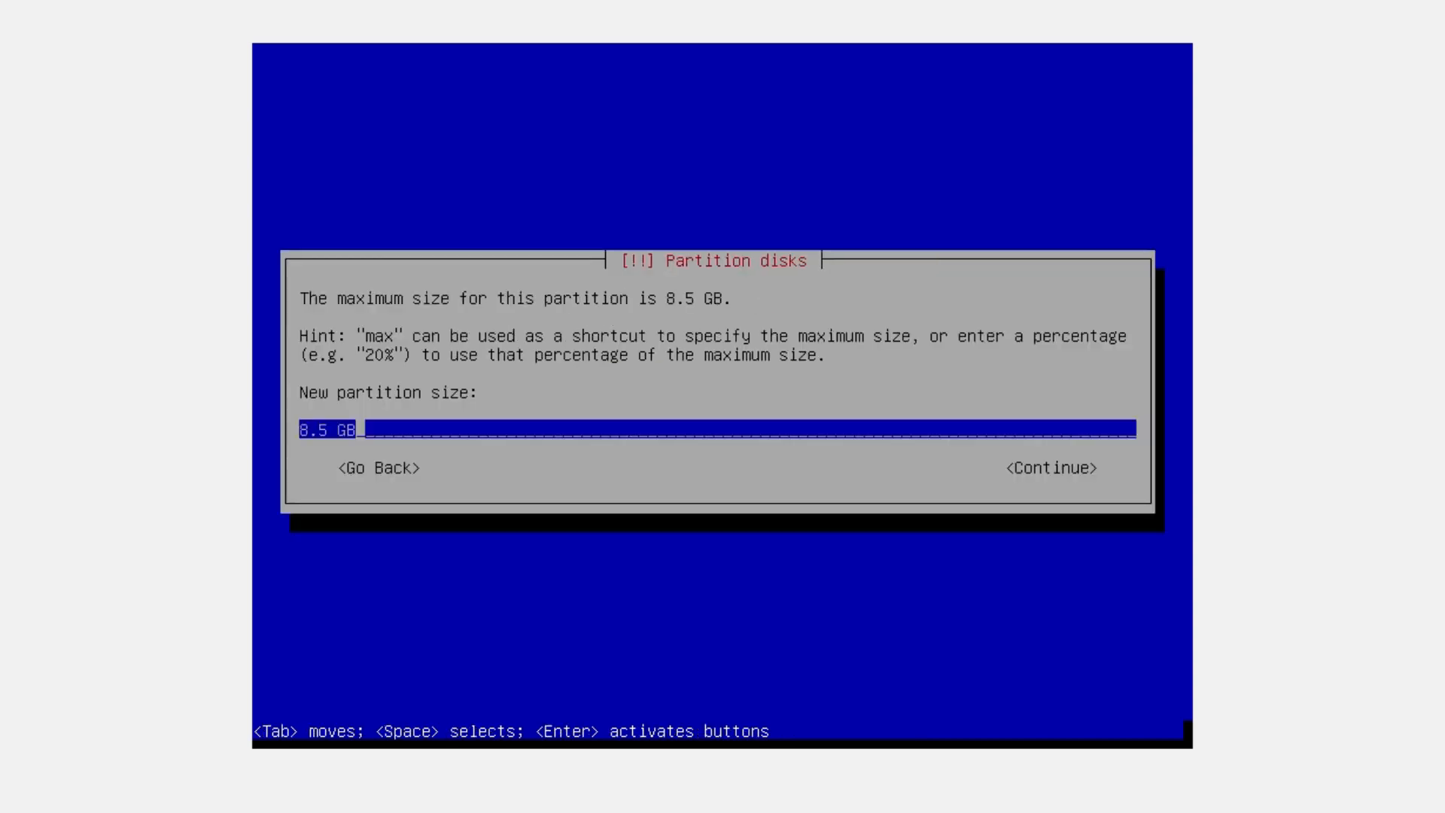
key(Left)
key(Left)
key(Left)
key(BackSpace)
key(BackSpace)
key(BackSpace)
text(4)
key(Right)
key(Return)
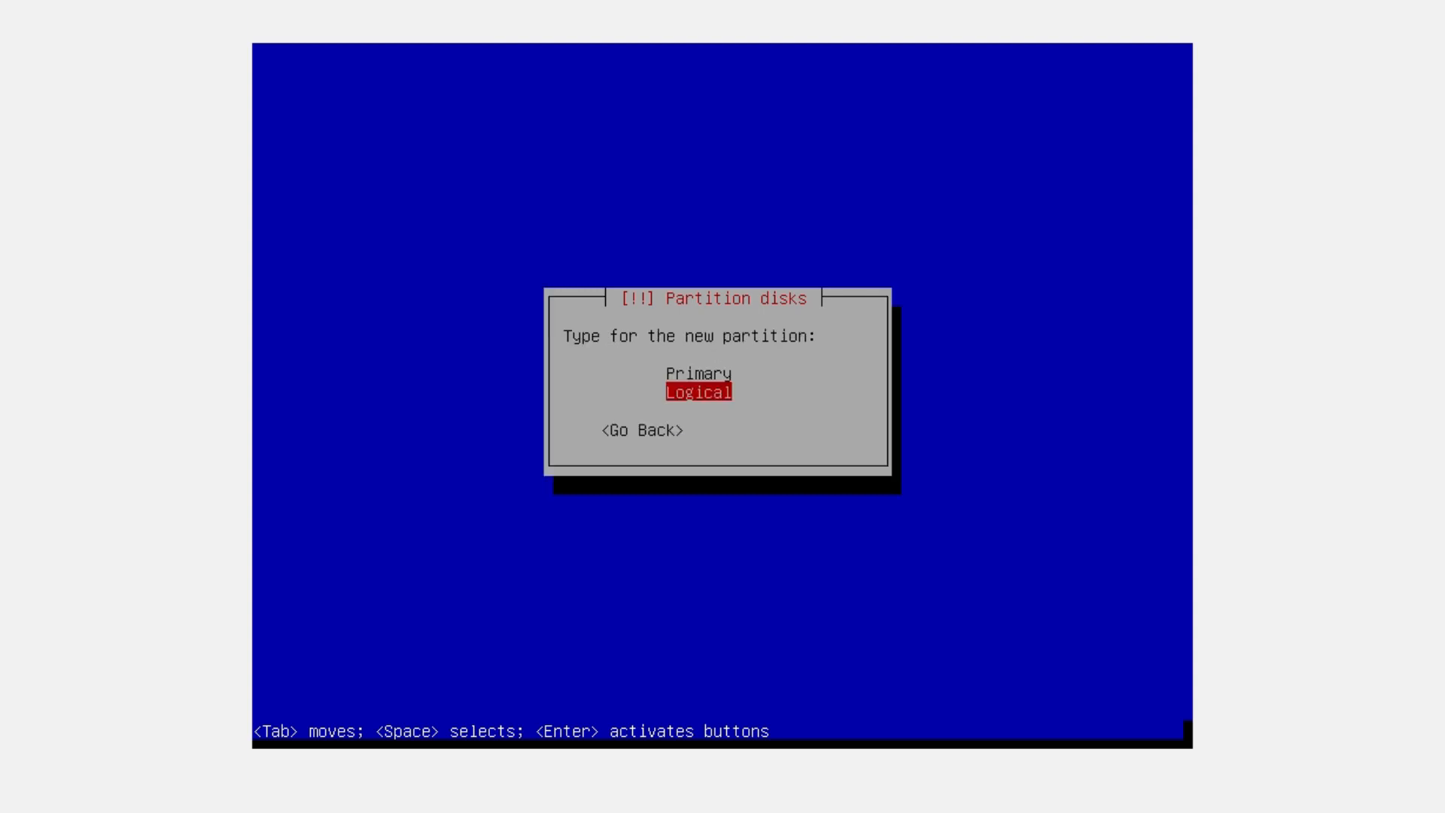
key(Return)
key(Return)
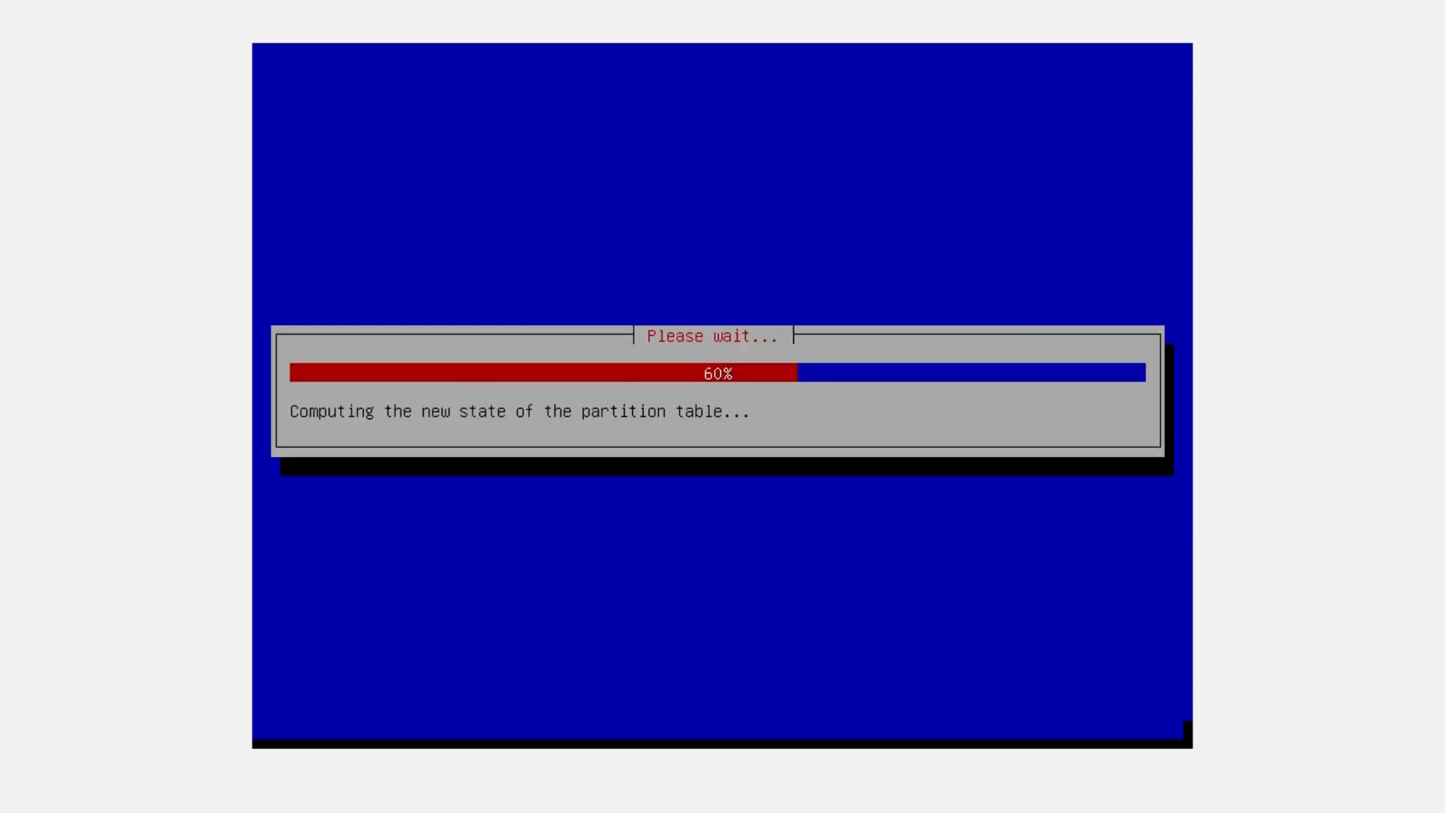
Confirm the /home mount point, finish the partition, and review the partition list
key(Down)
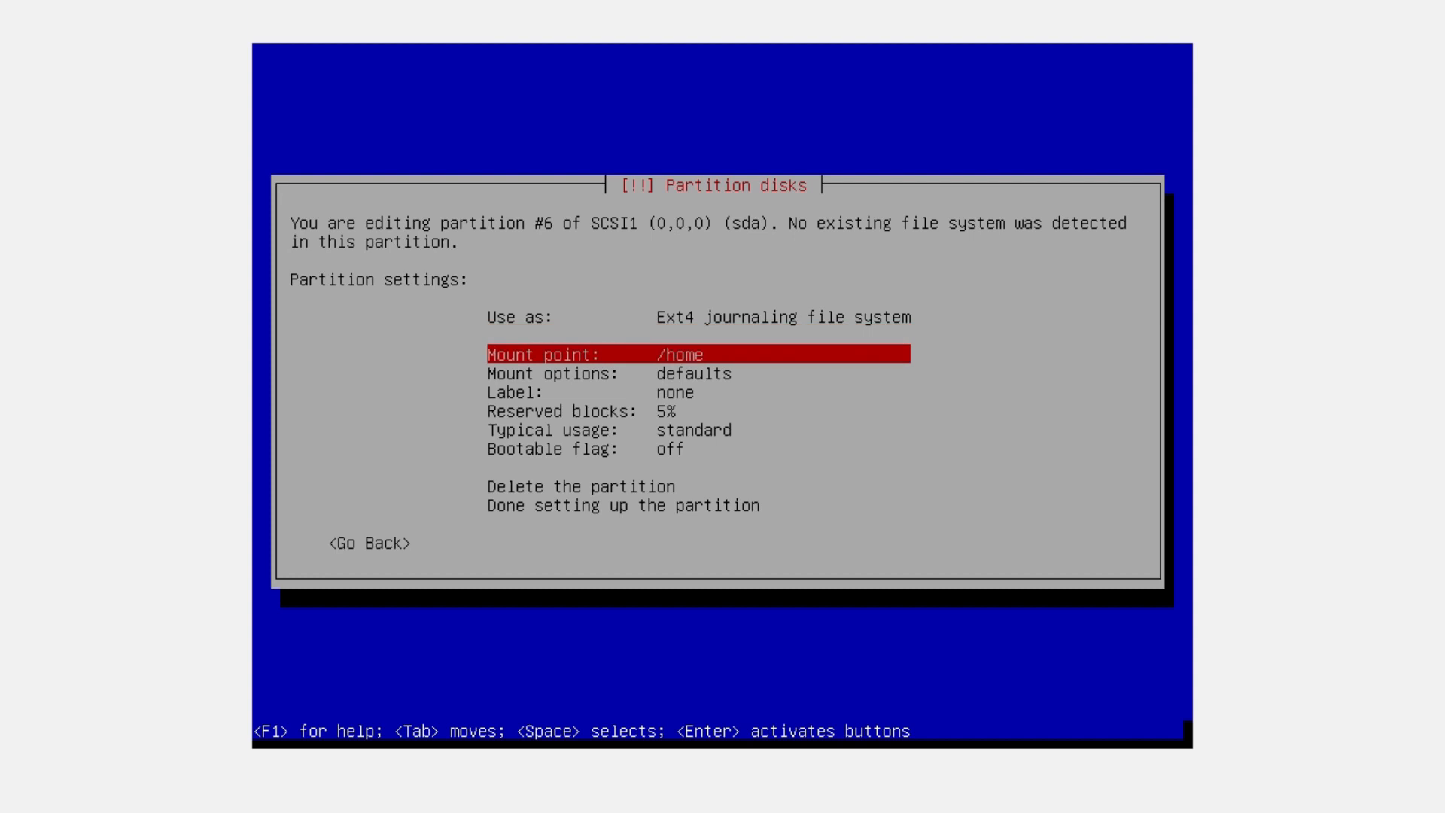
key(Down)
key(Down)
key(Down)
key(Down)
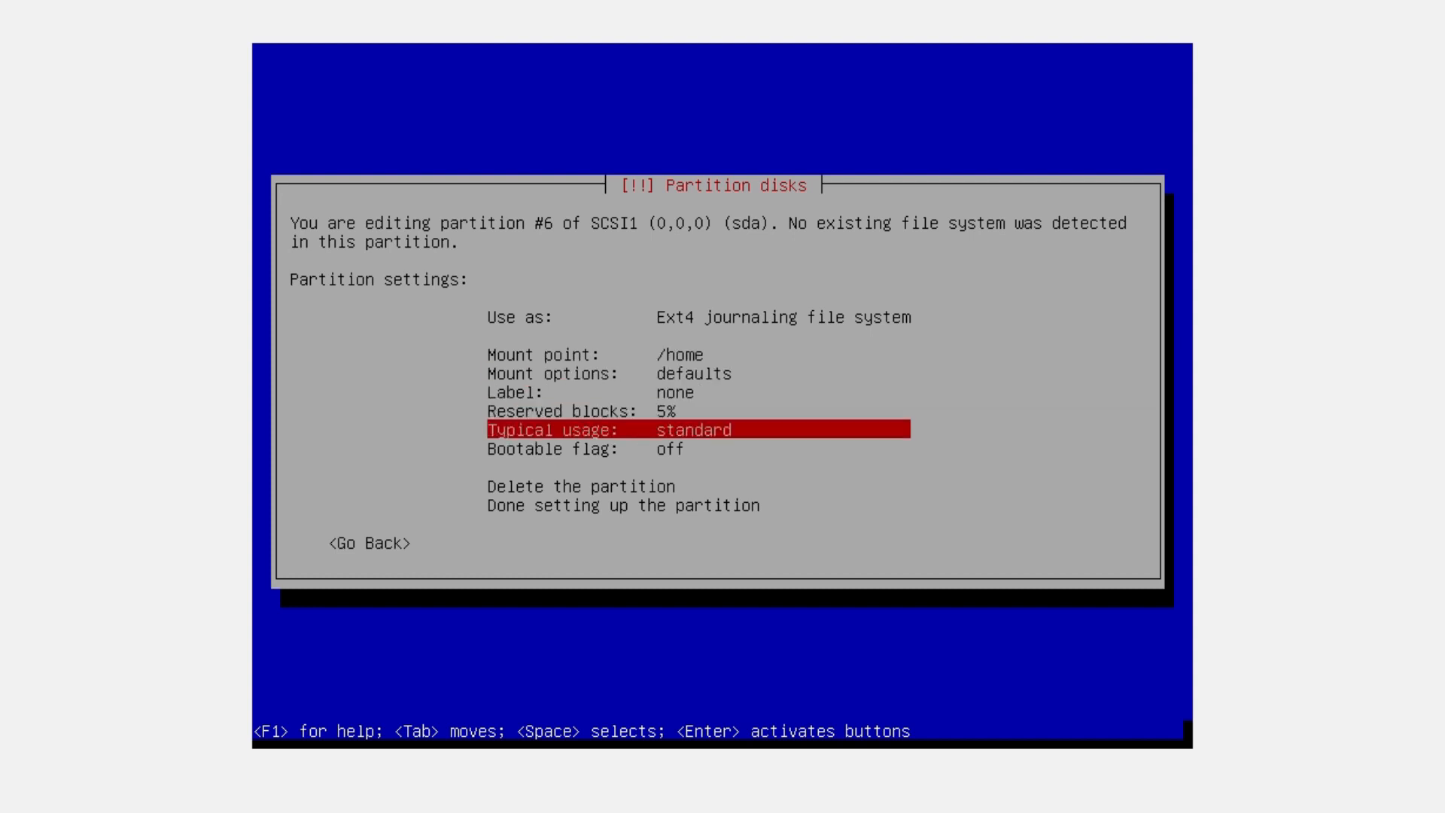
key(Down)
key(Down)
key(Down)
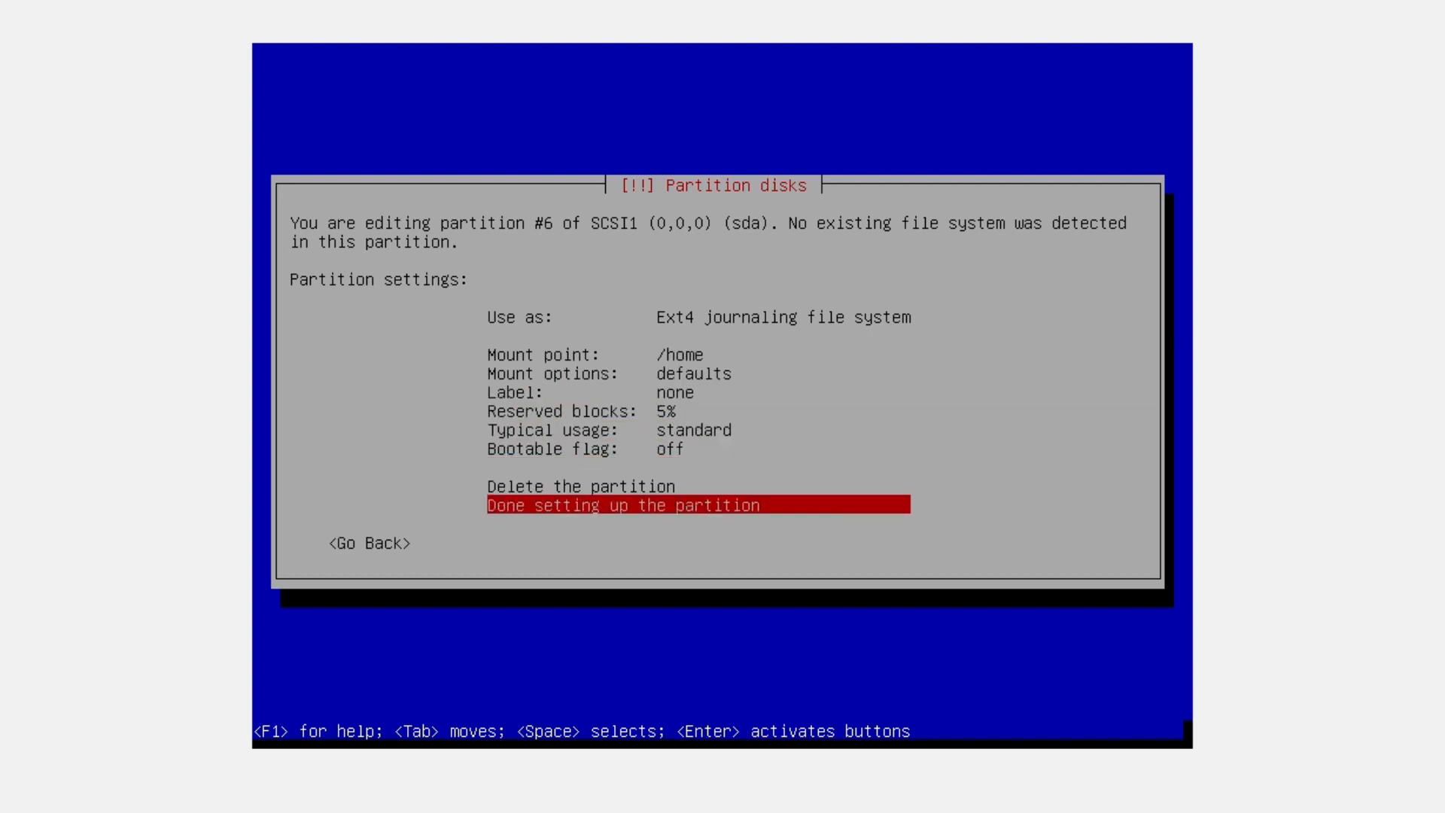
key(Up)
key(Up)
key(Up)
key(Up)
key(Up)
key(Up)
key(Up)
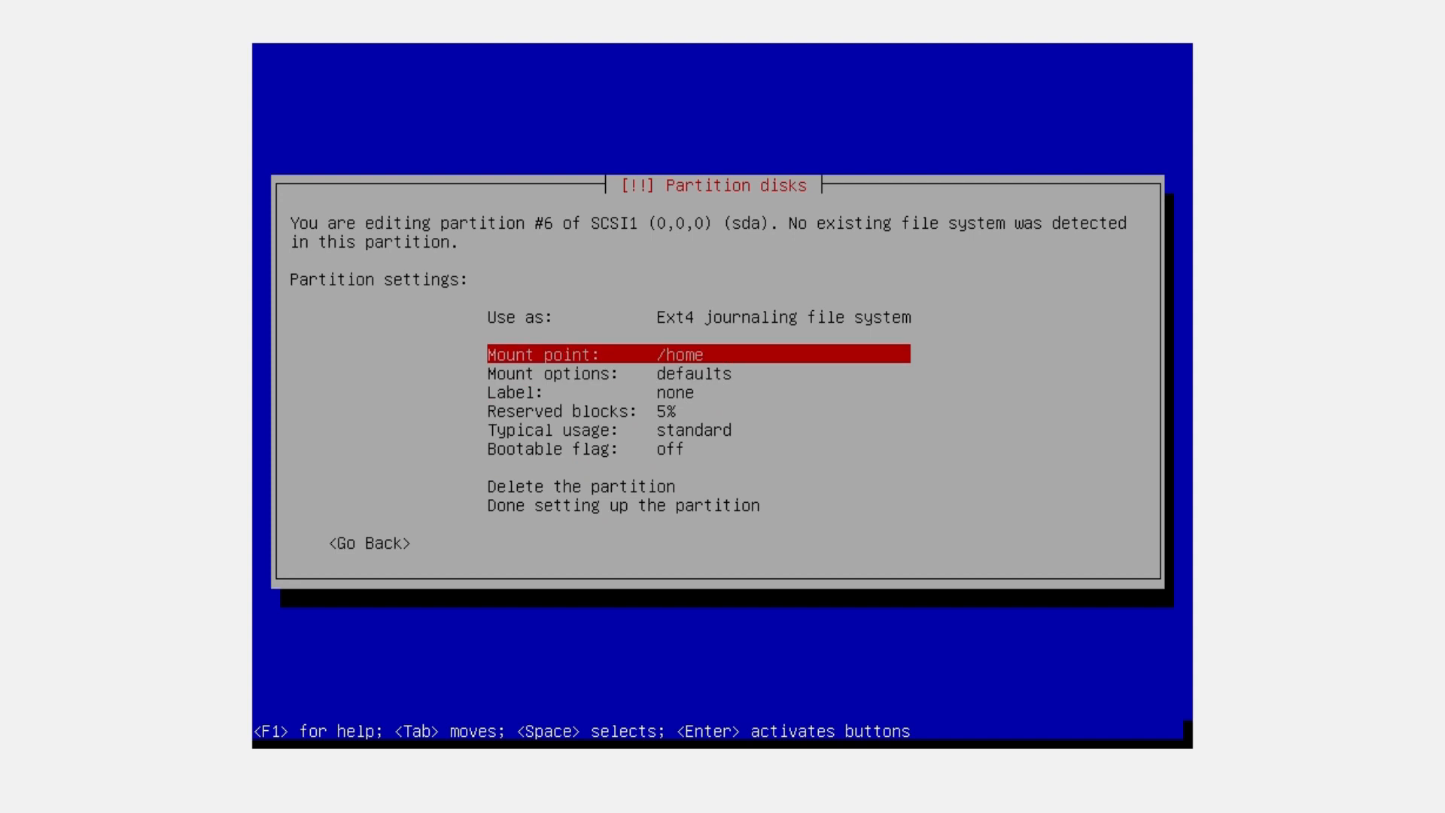
key(Down)
key(Down)
key(Down)
key(Down)
key(Down)
key(Down)
key(Down)
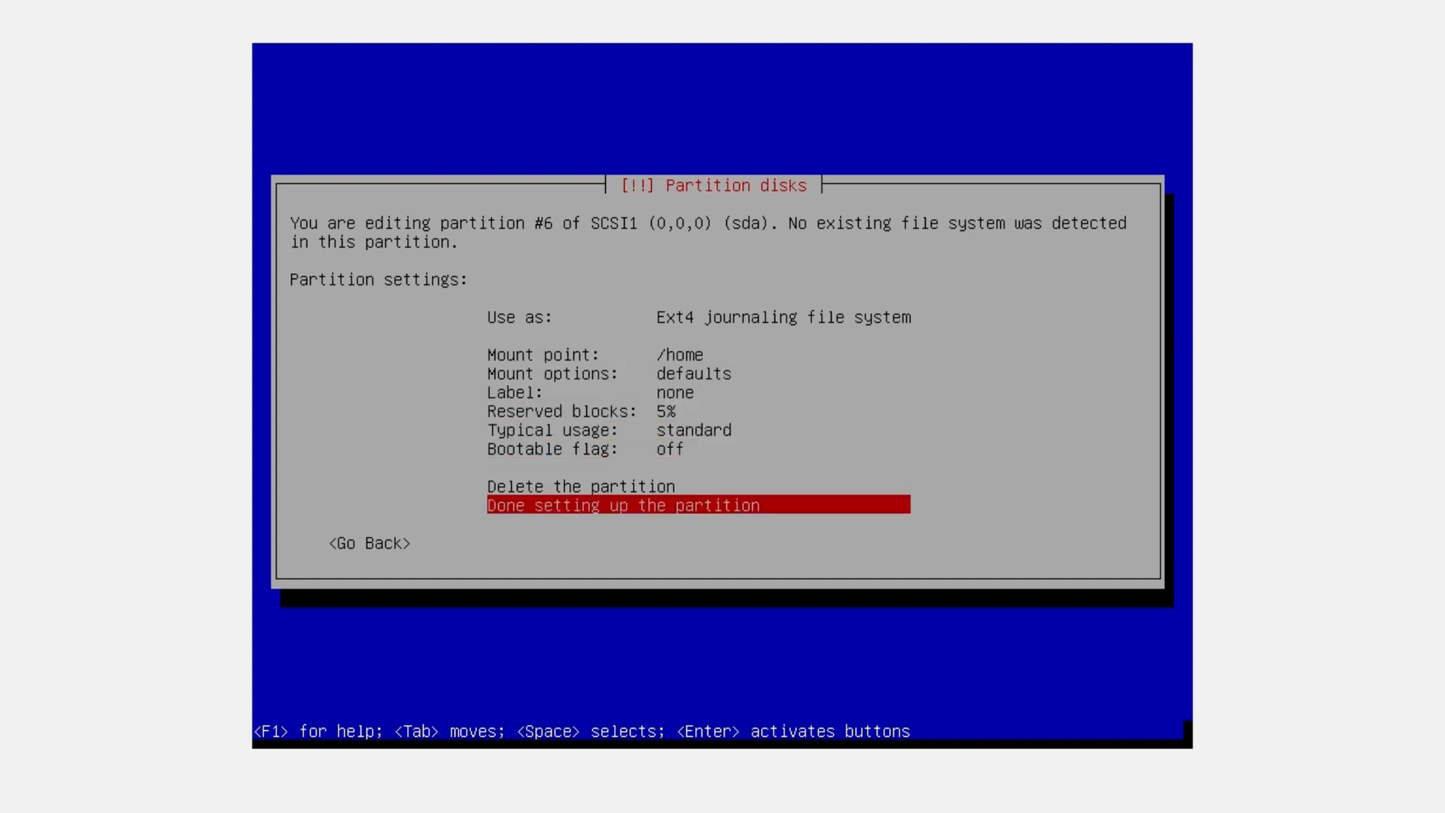
key(Return)
key(Up)
key(Up)
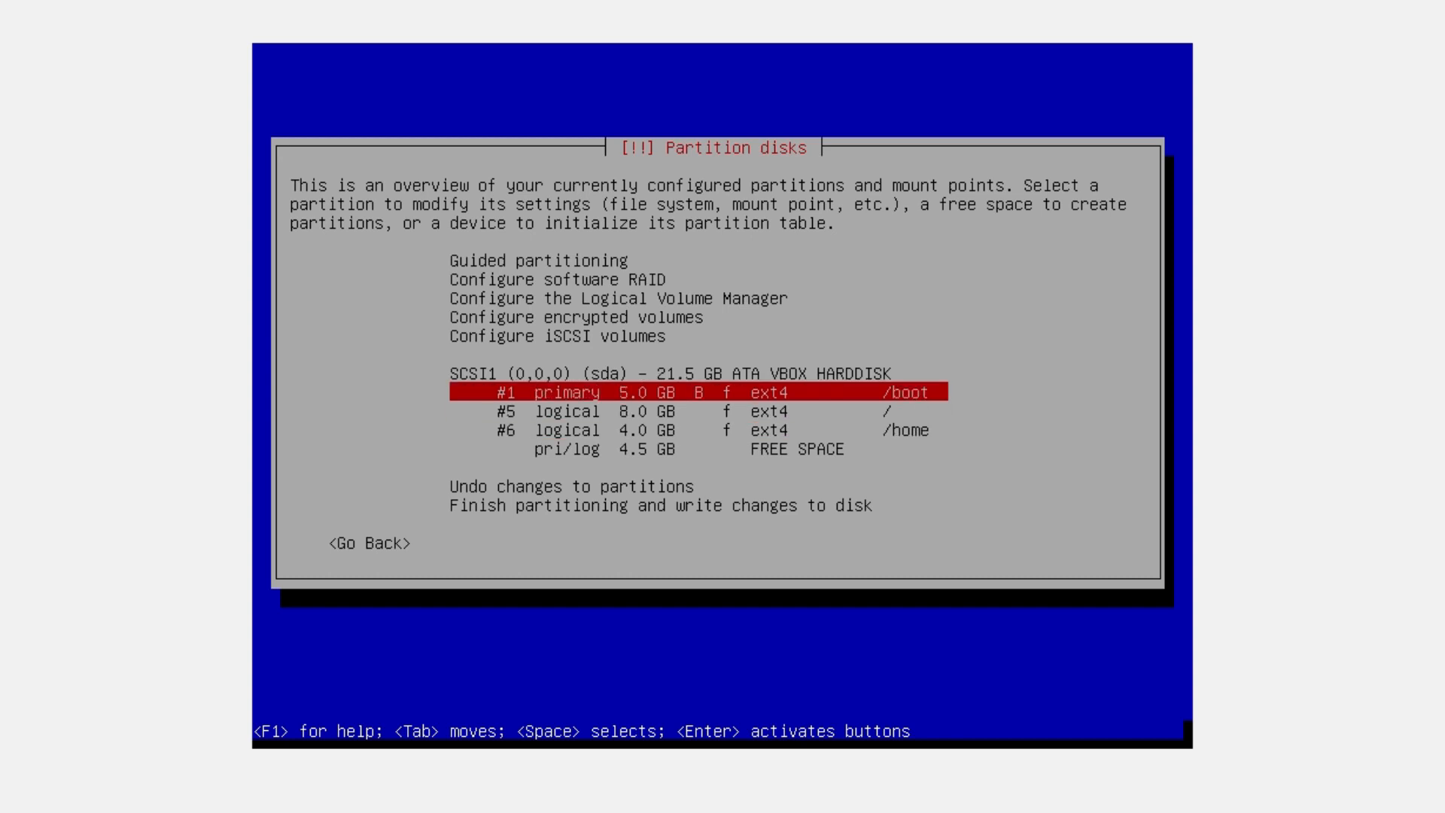
key(Down)
key(Down)
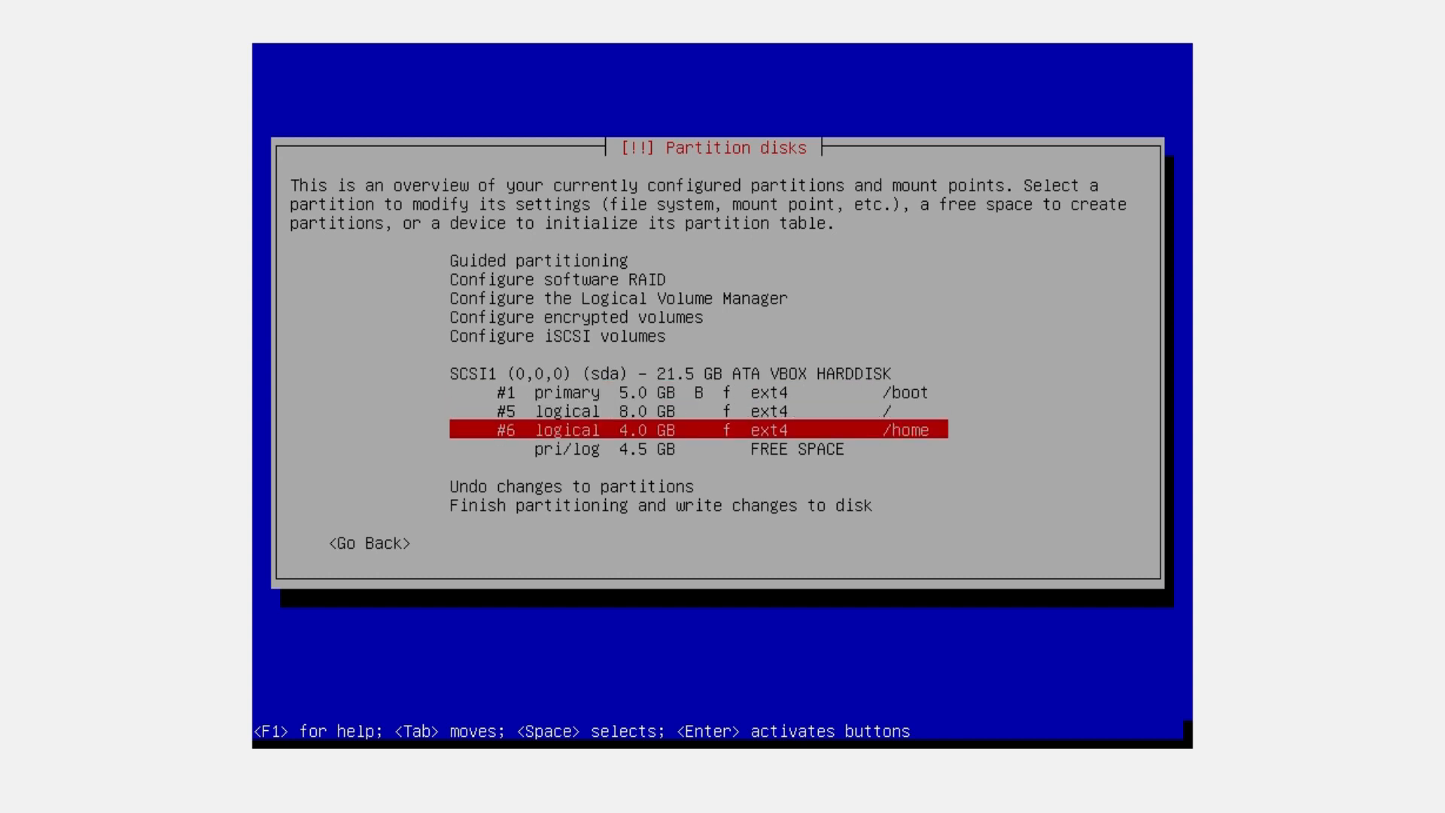
key(Down)
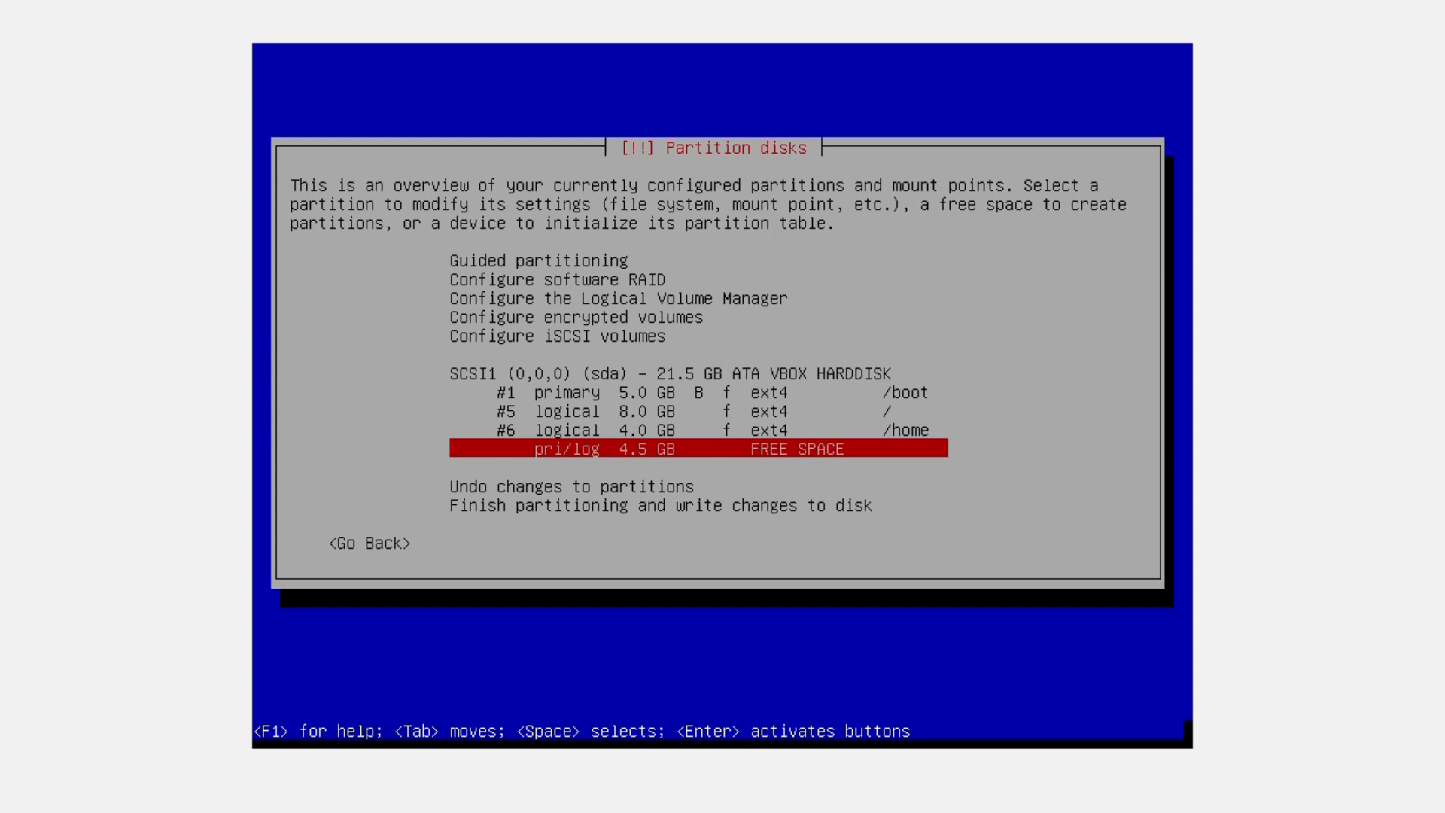
Create a 4.5 GB logical partition from all the remaining free space
key(Up)
key(Down)
key(Return)
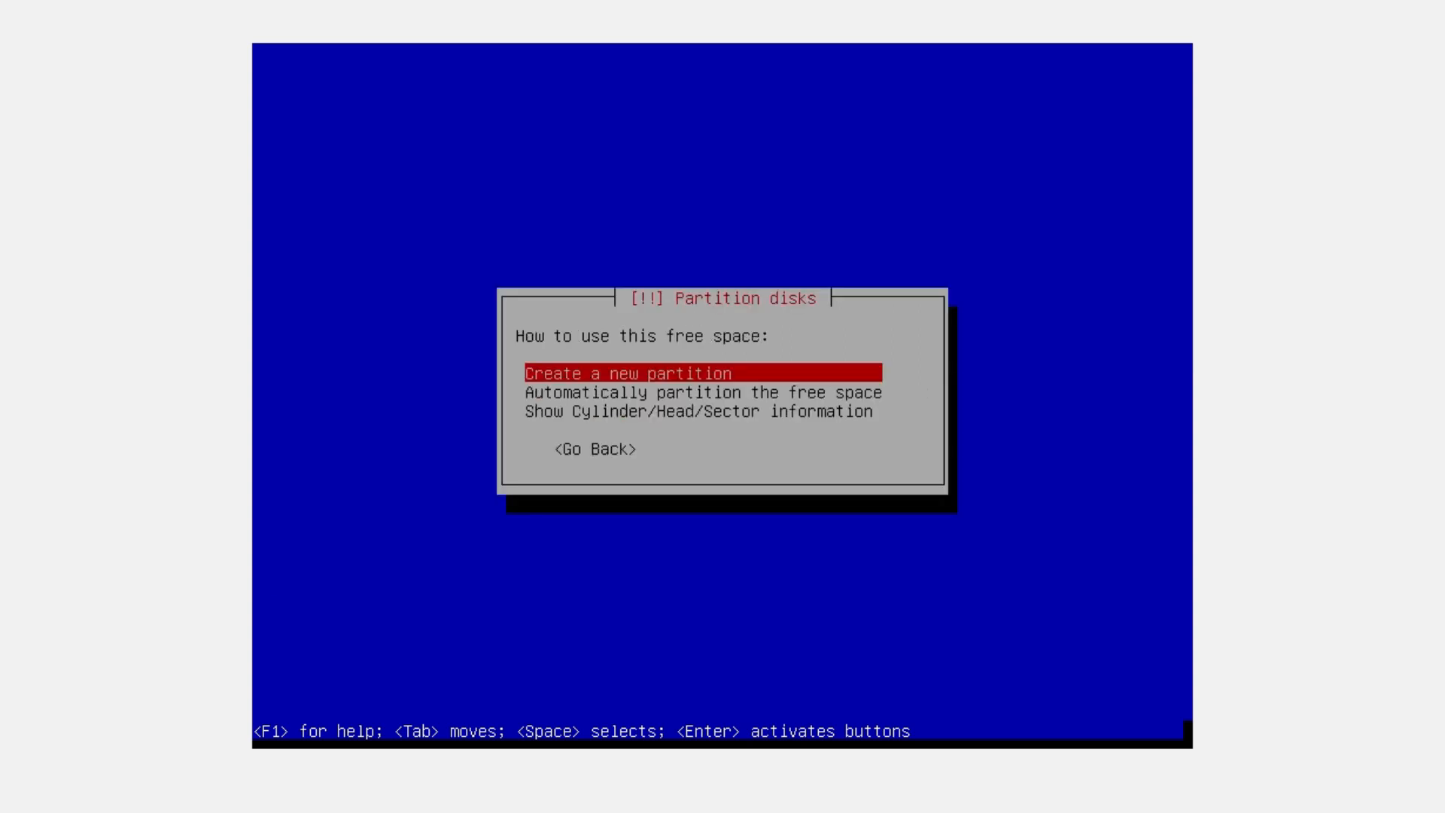
key(Return)
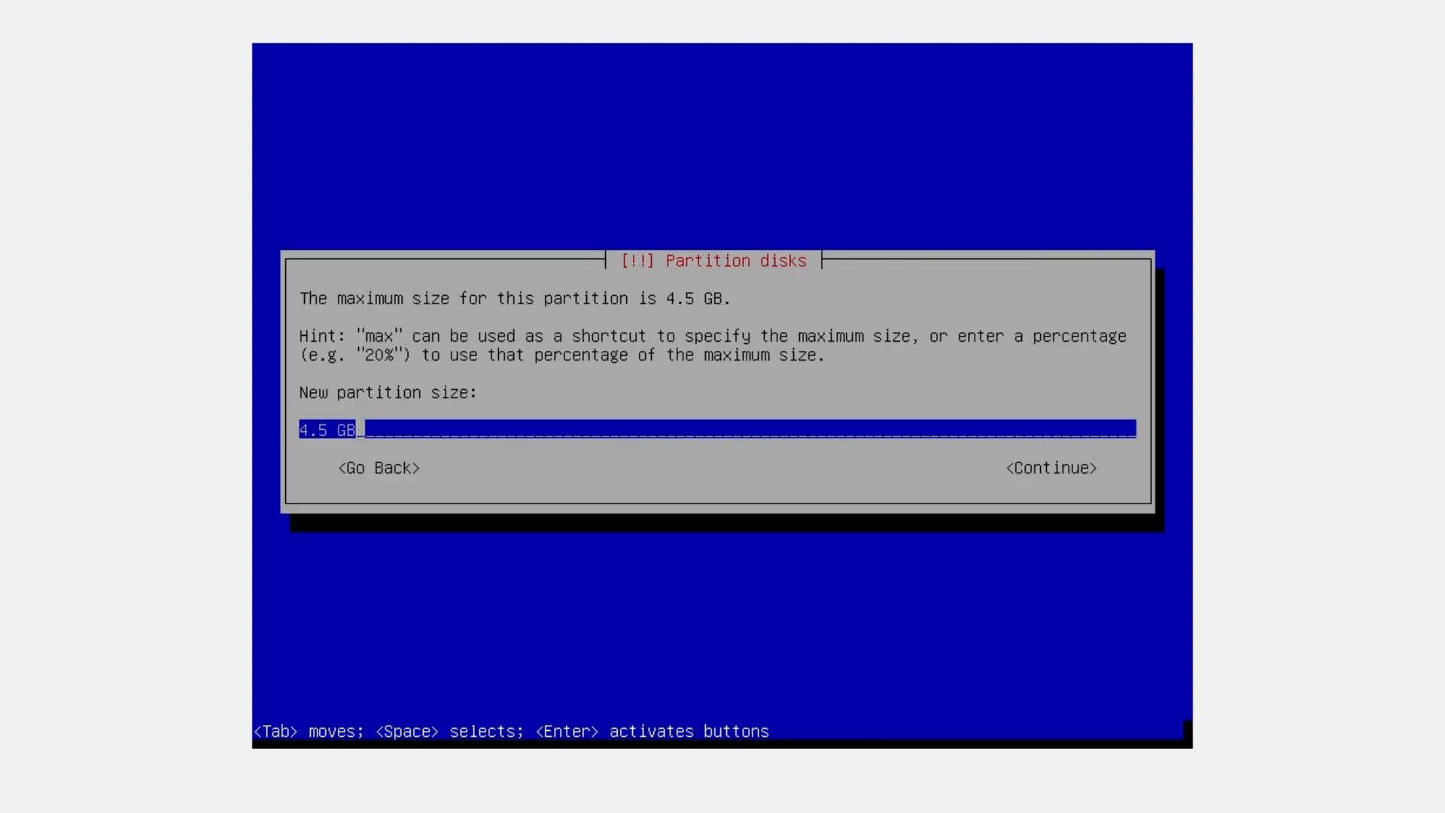
key(Return)
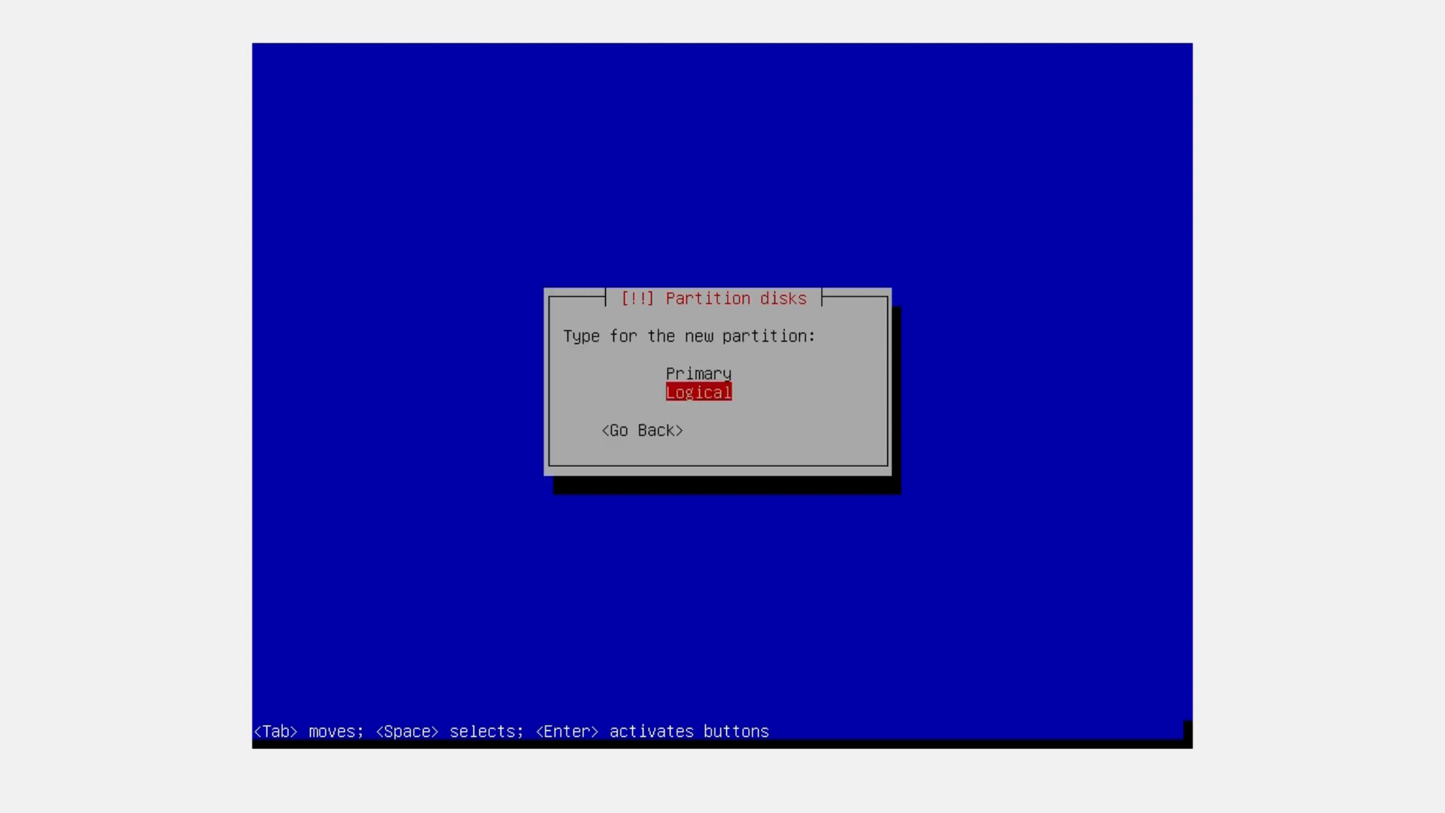
key(Return)
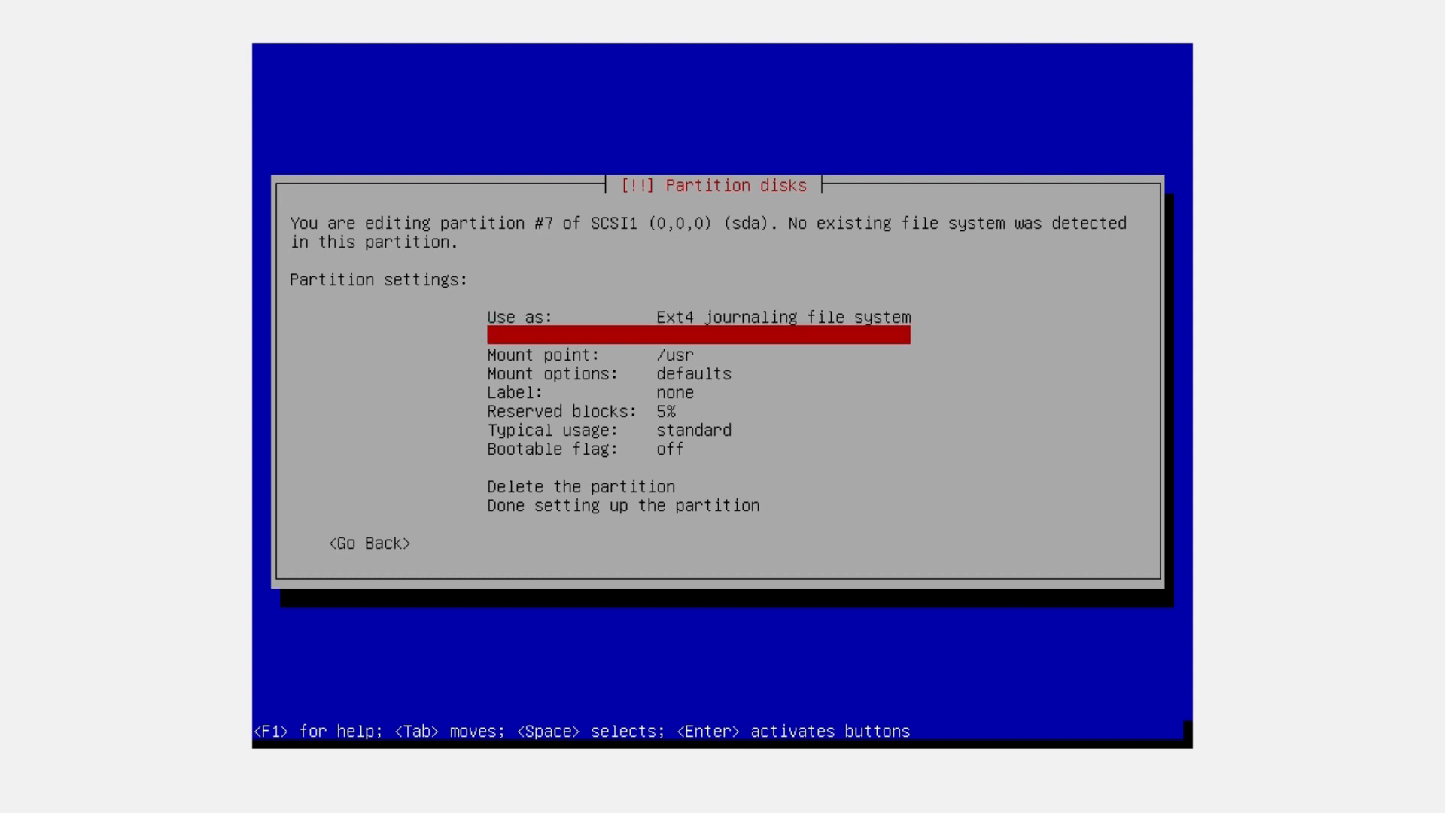
Set partition #7 to be used as swap area and finish its setup
key(Return)
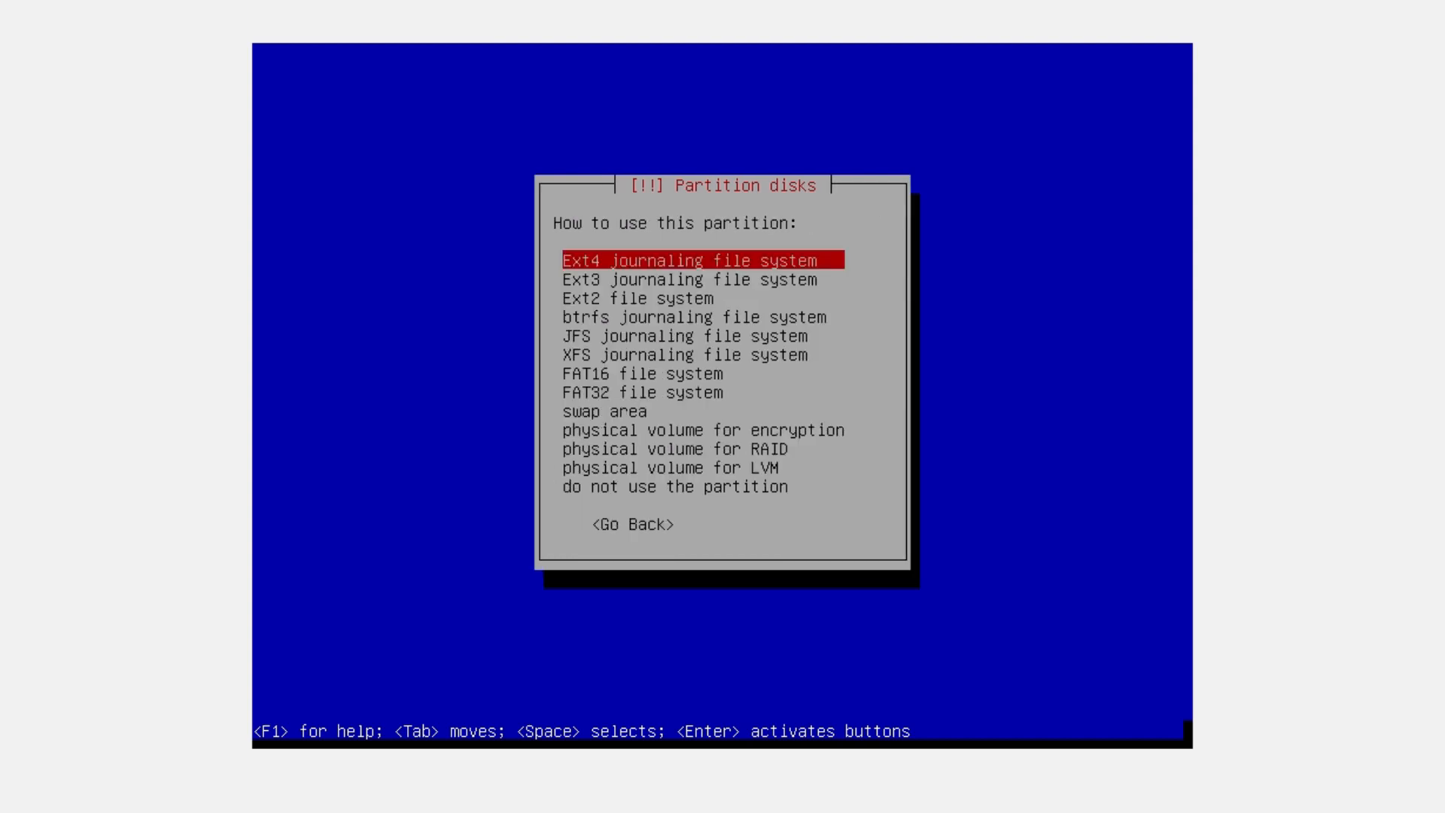
key(Down)
key(Down)
key(Down)
key(Down)
key(Down)
key(Down)
key(Down)
key(Down)
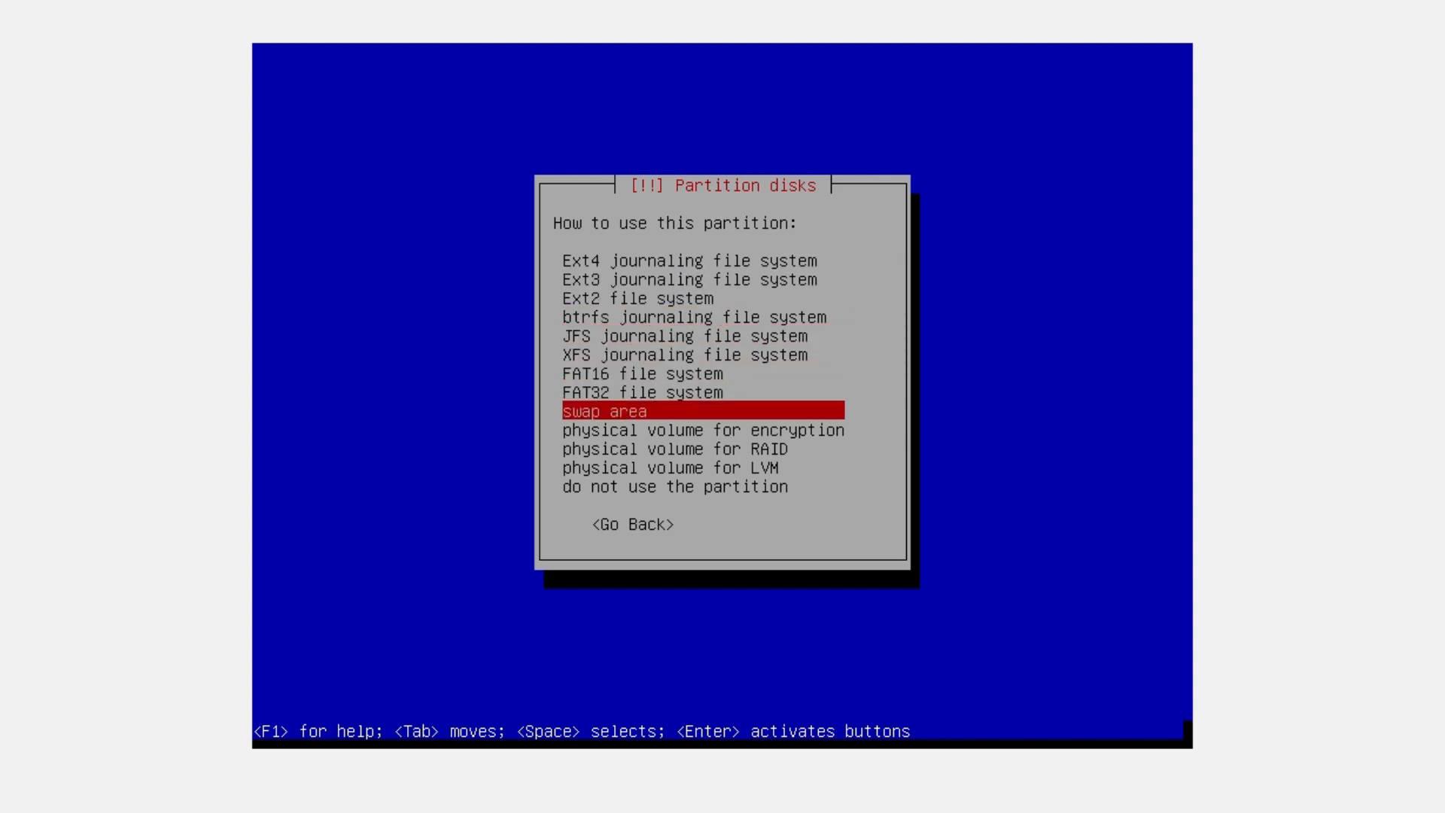
key(Return)
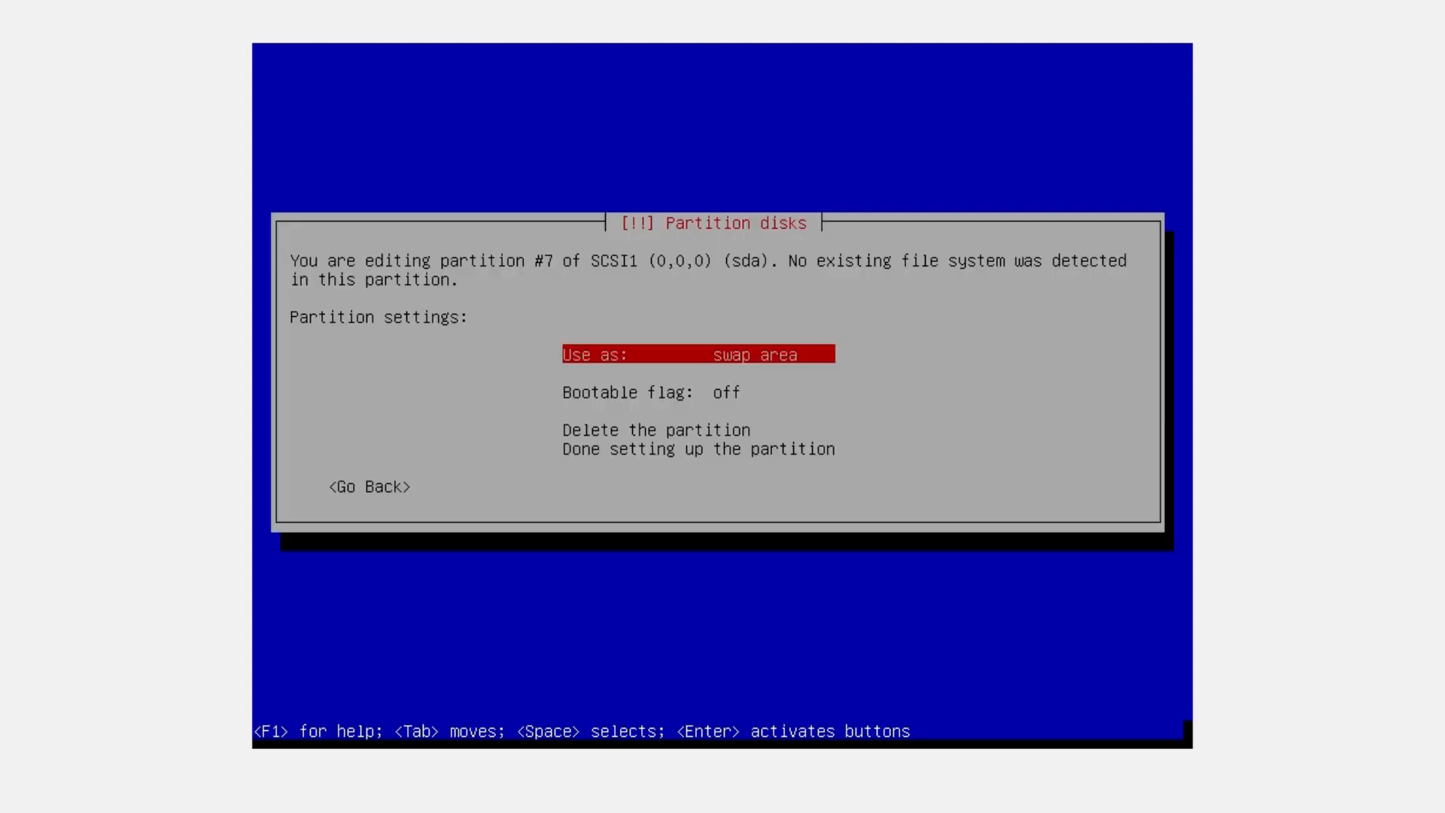
key(Down)
key(Down)
key(Down)
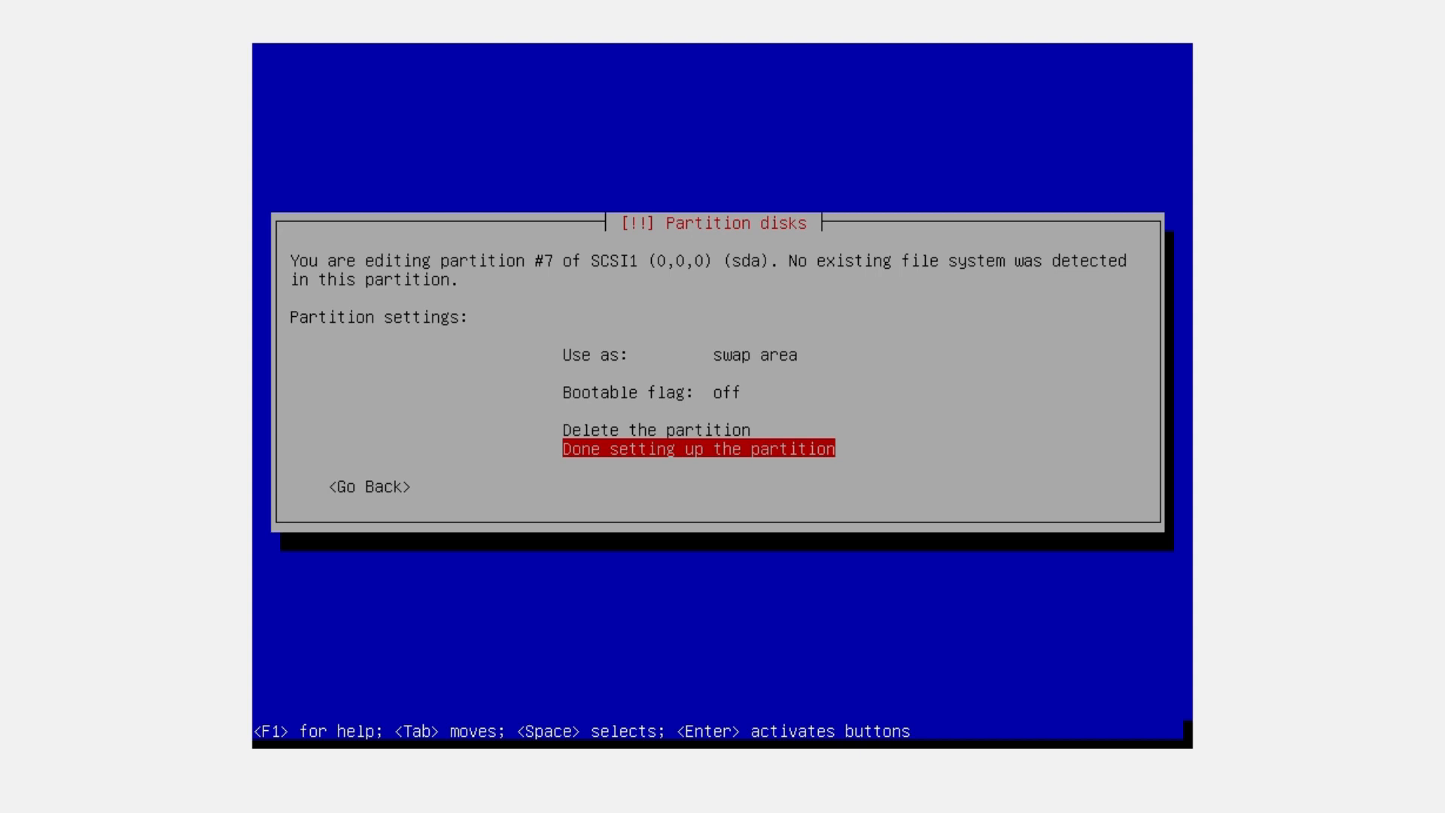
key(Return)
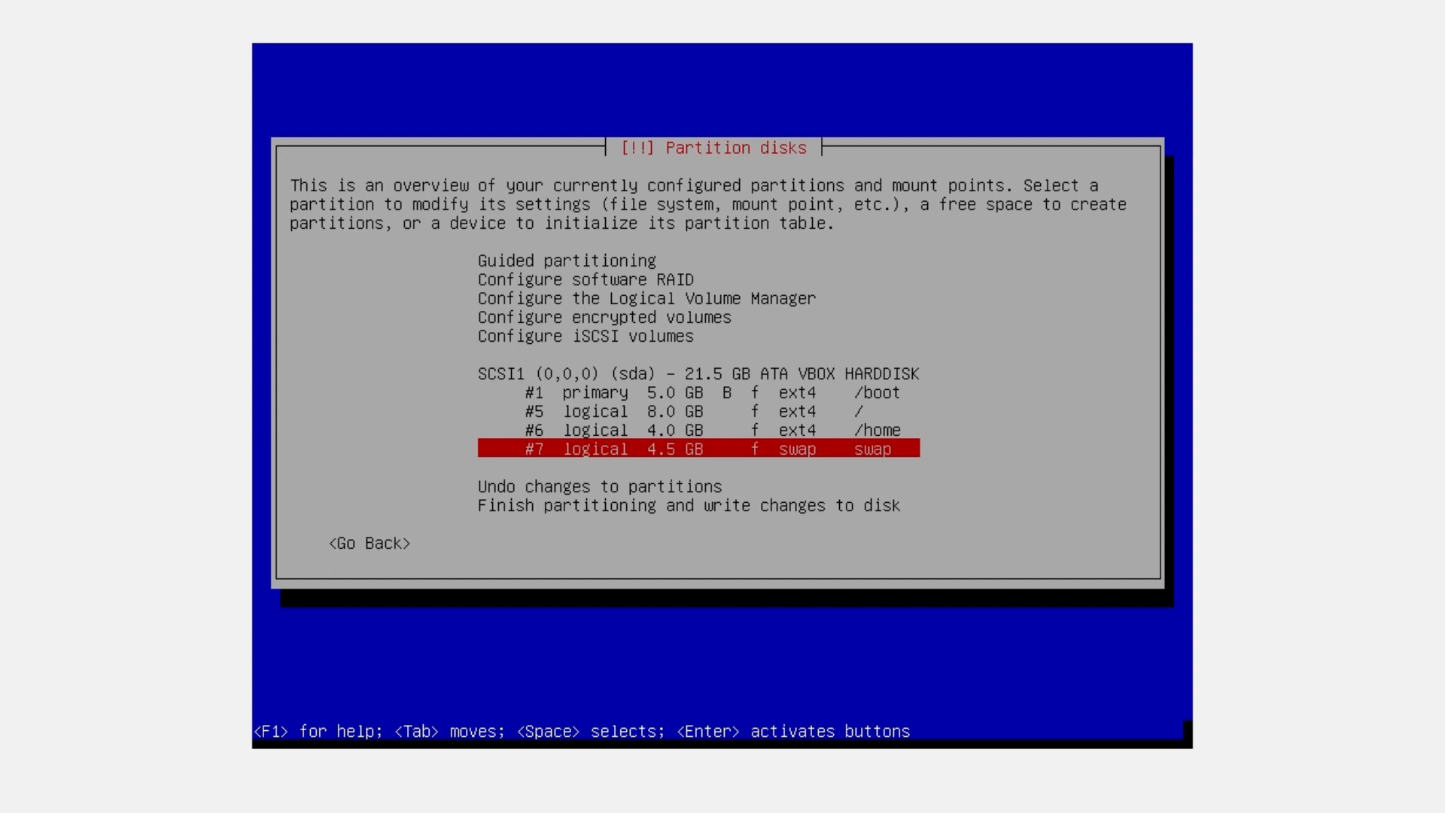
Finish partitioning and confirm writing the changes to disk
key(Up)
key(Up)
key(Up)
key(Down)
key(Down)
key(Down)
key(Down)
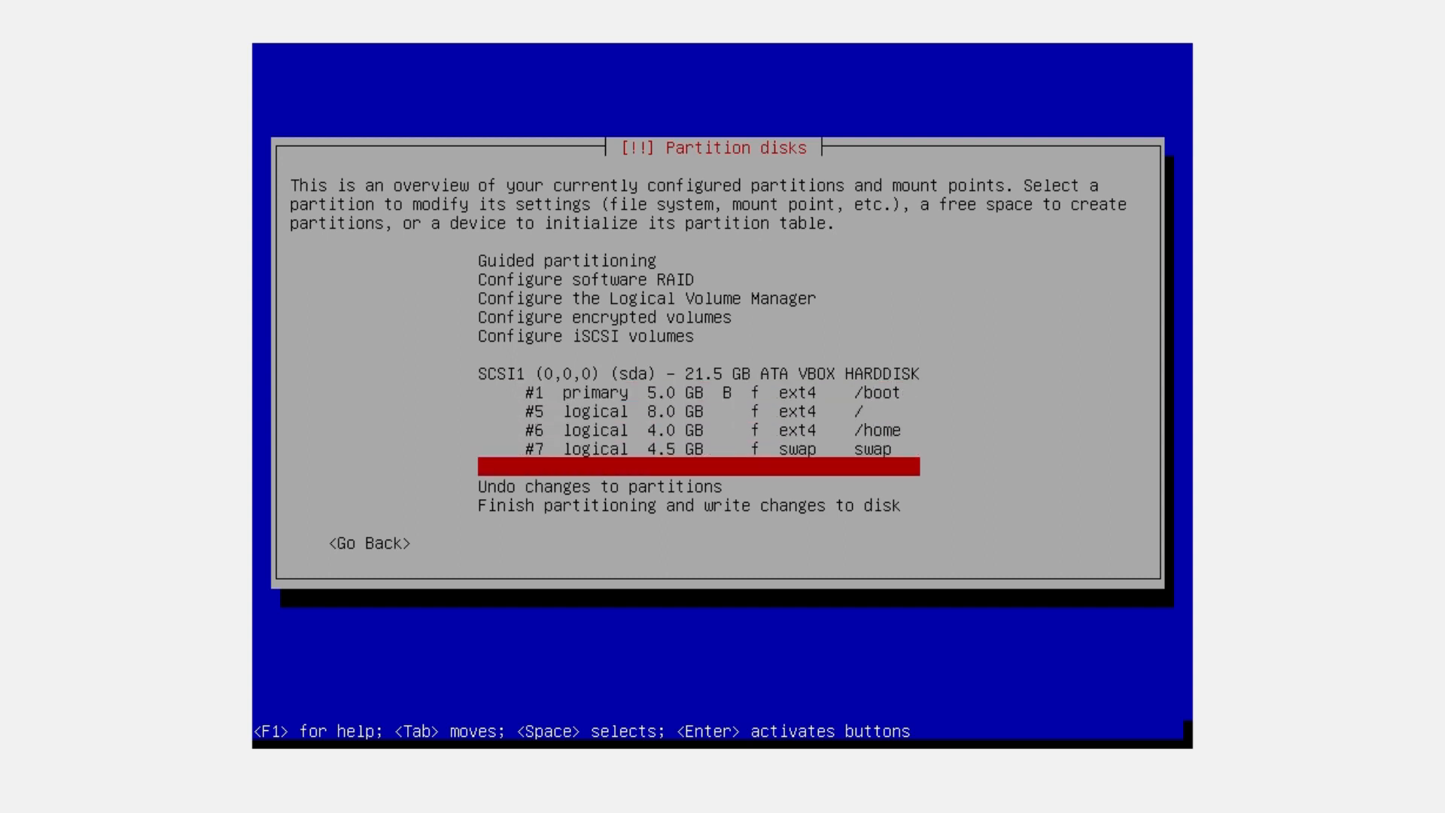
key(Down)
key(Down)
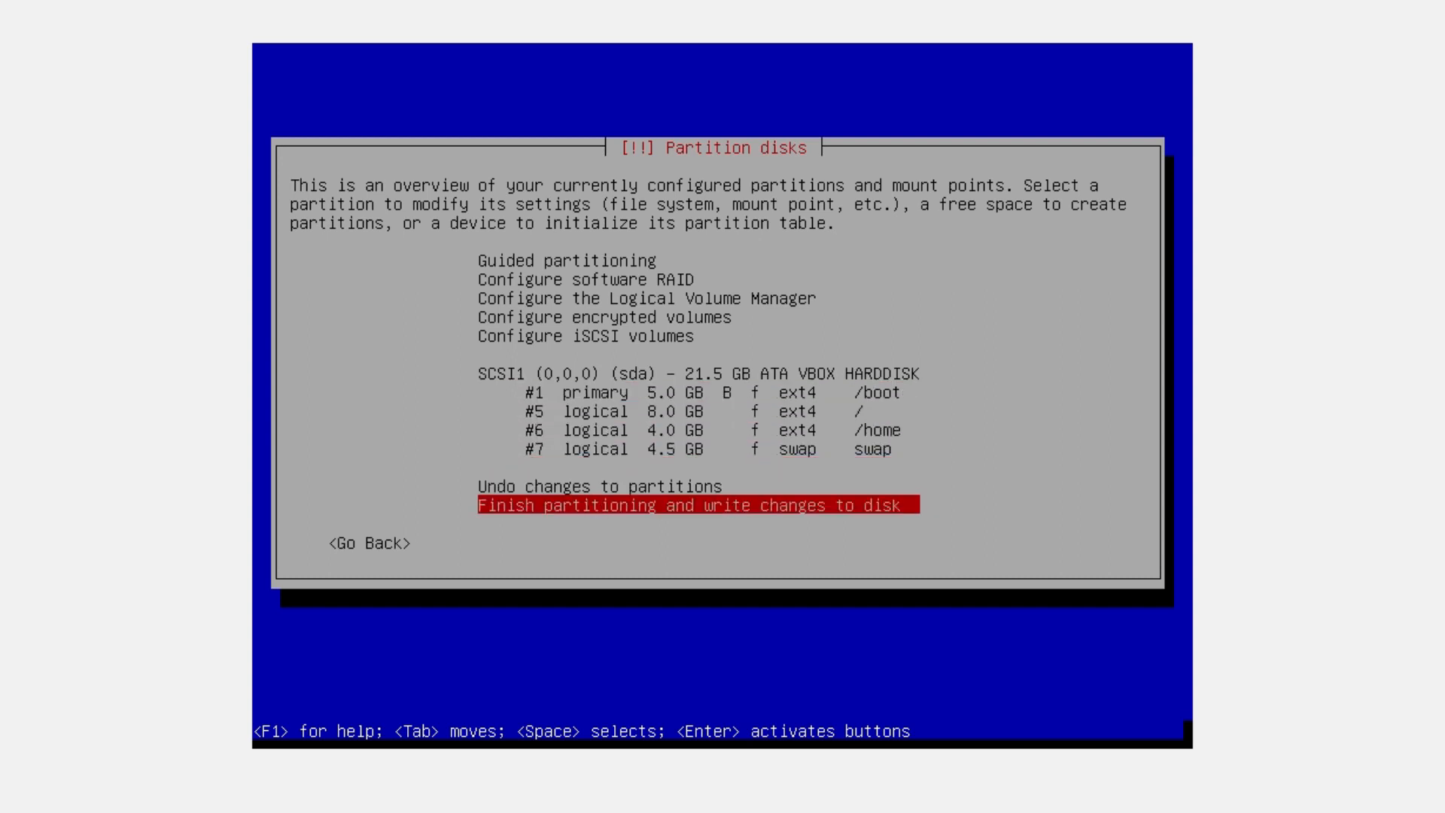
key(Return)
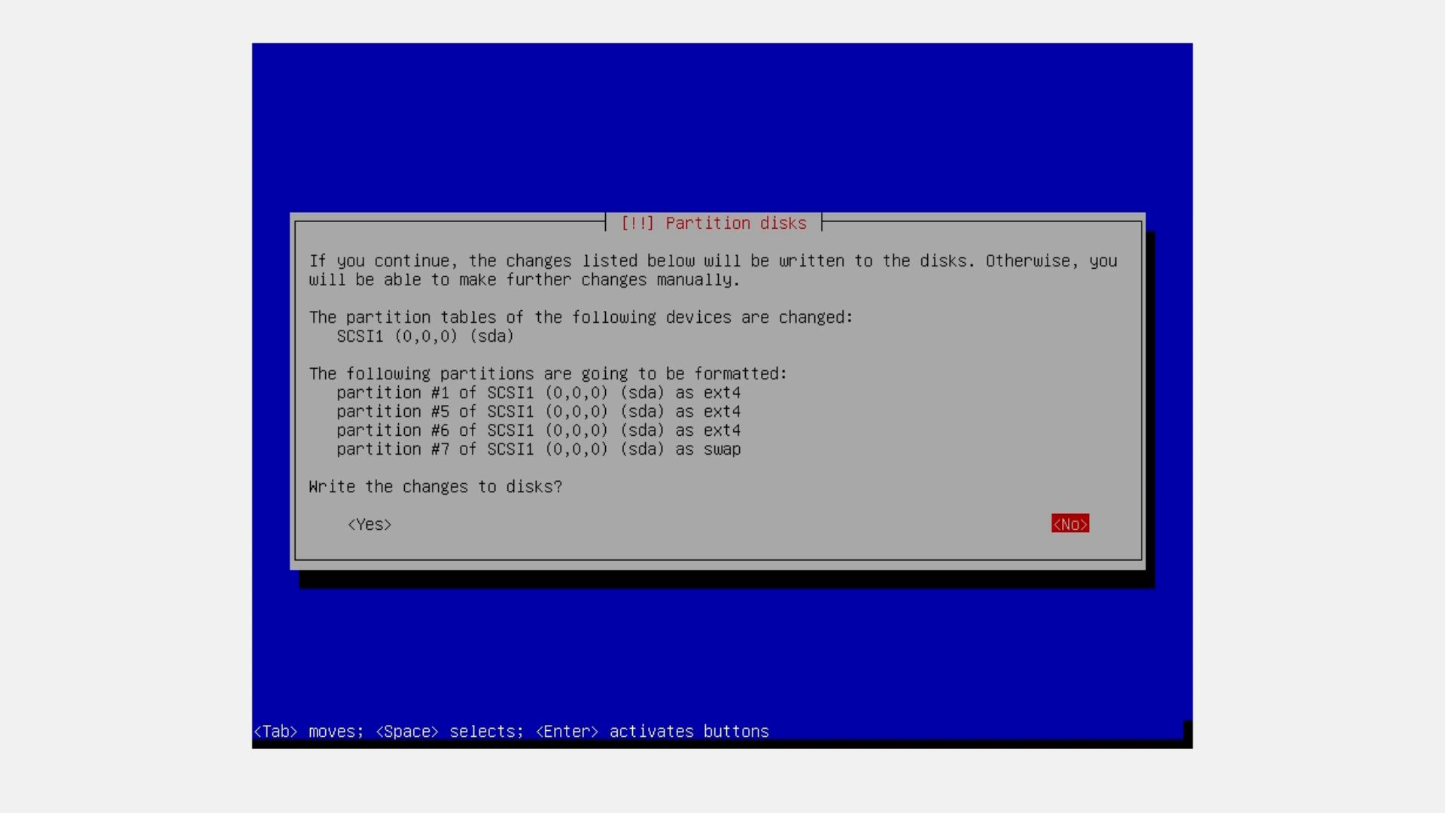
key(Tab)
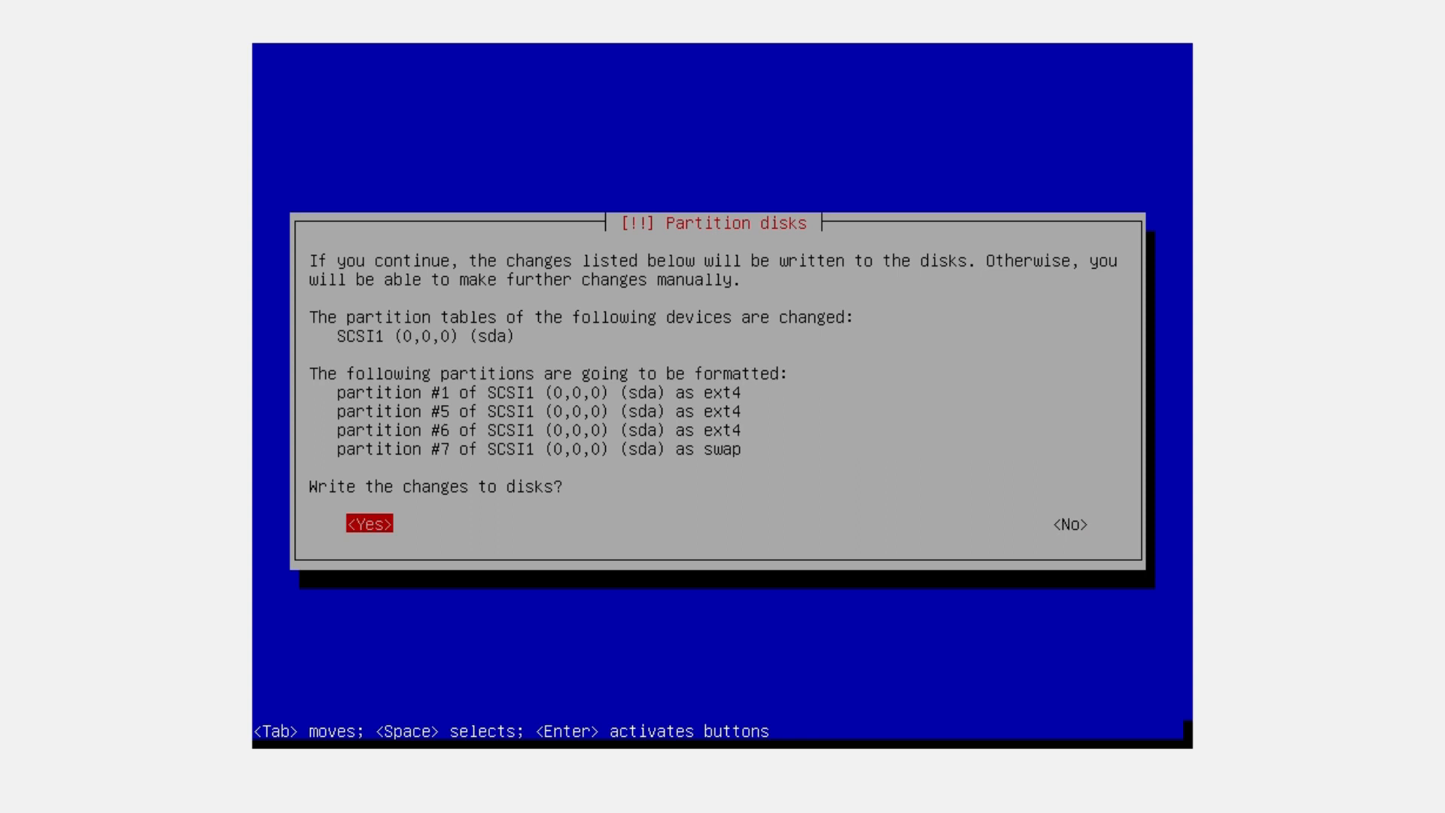
key(Return)
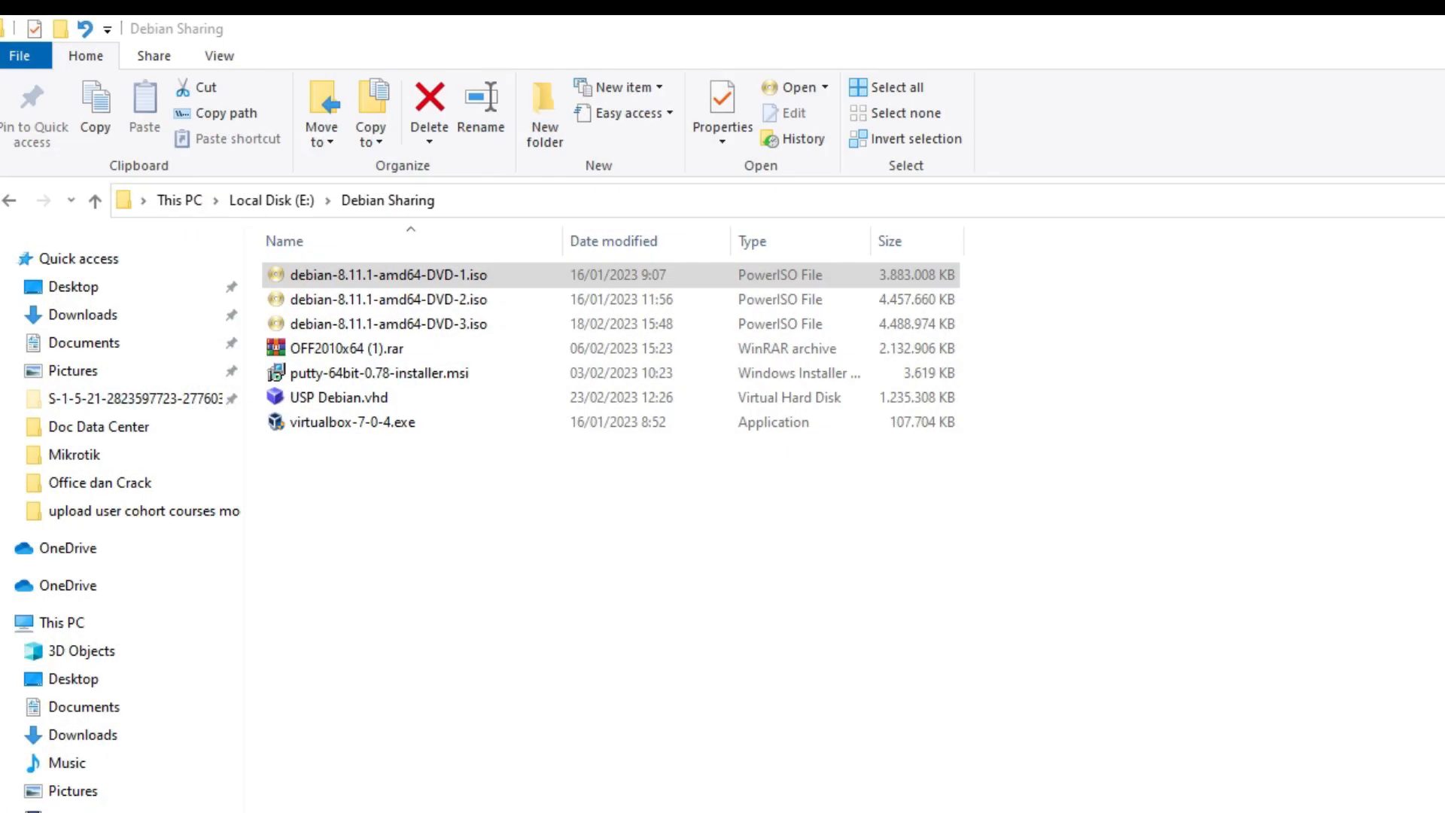
drag(1088, 276, 783, 332)
click(1065, 276)
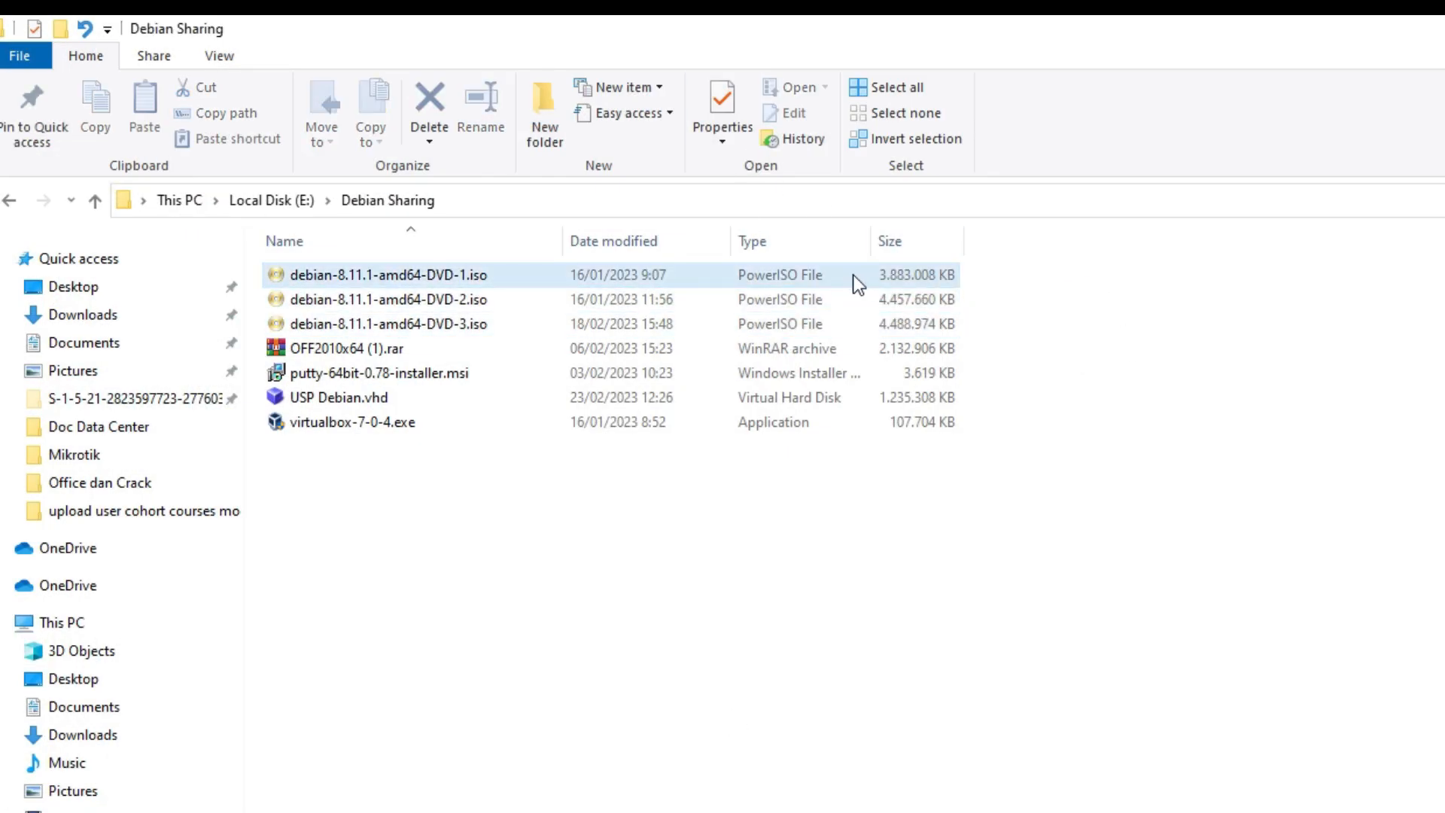
click(776, 299)
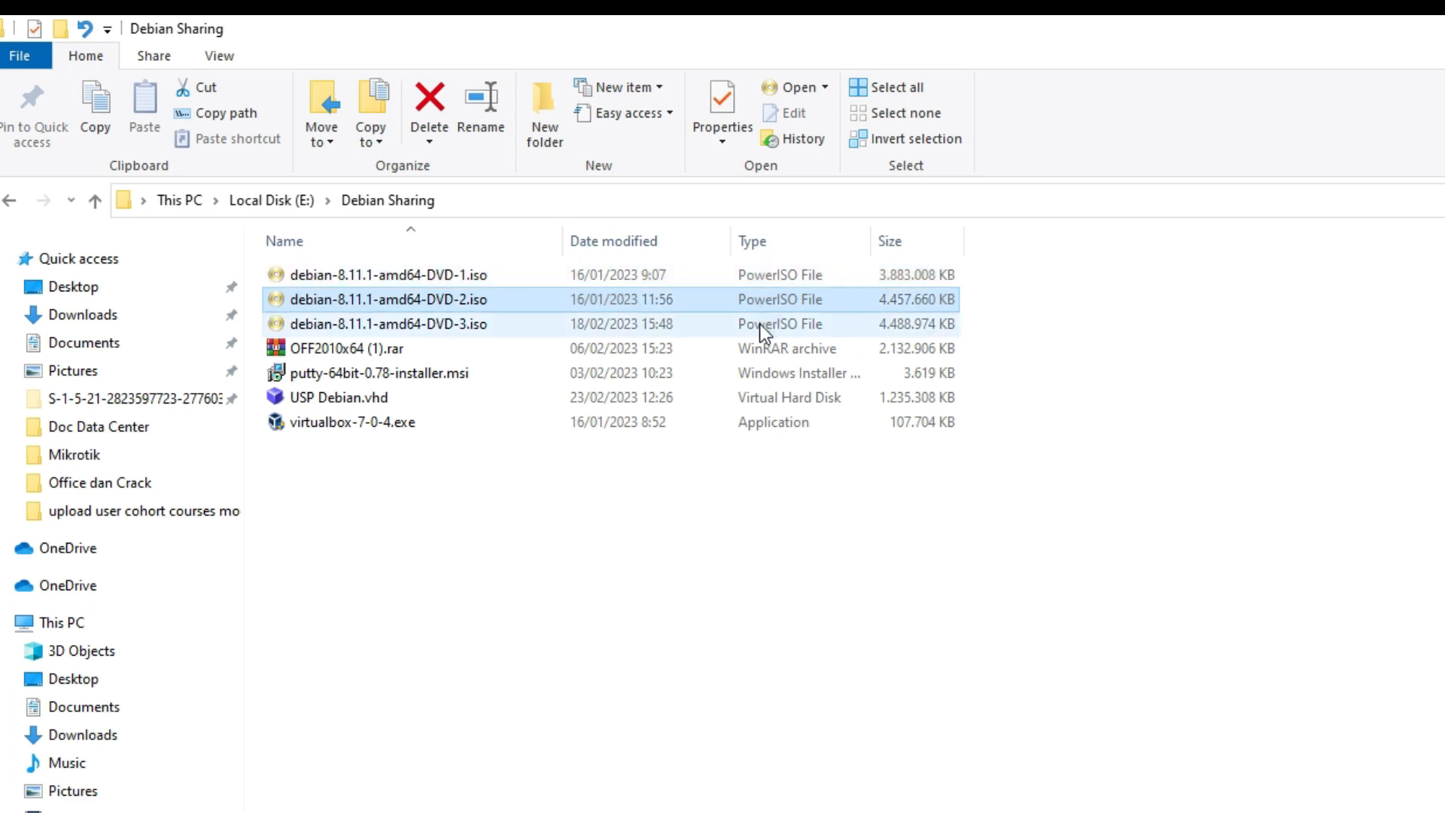
click(761, 323)
click(784, 309)
click(798, 317)
click(808, 300)
click(843, 322)
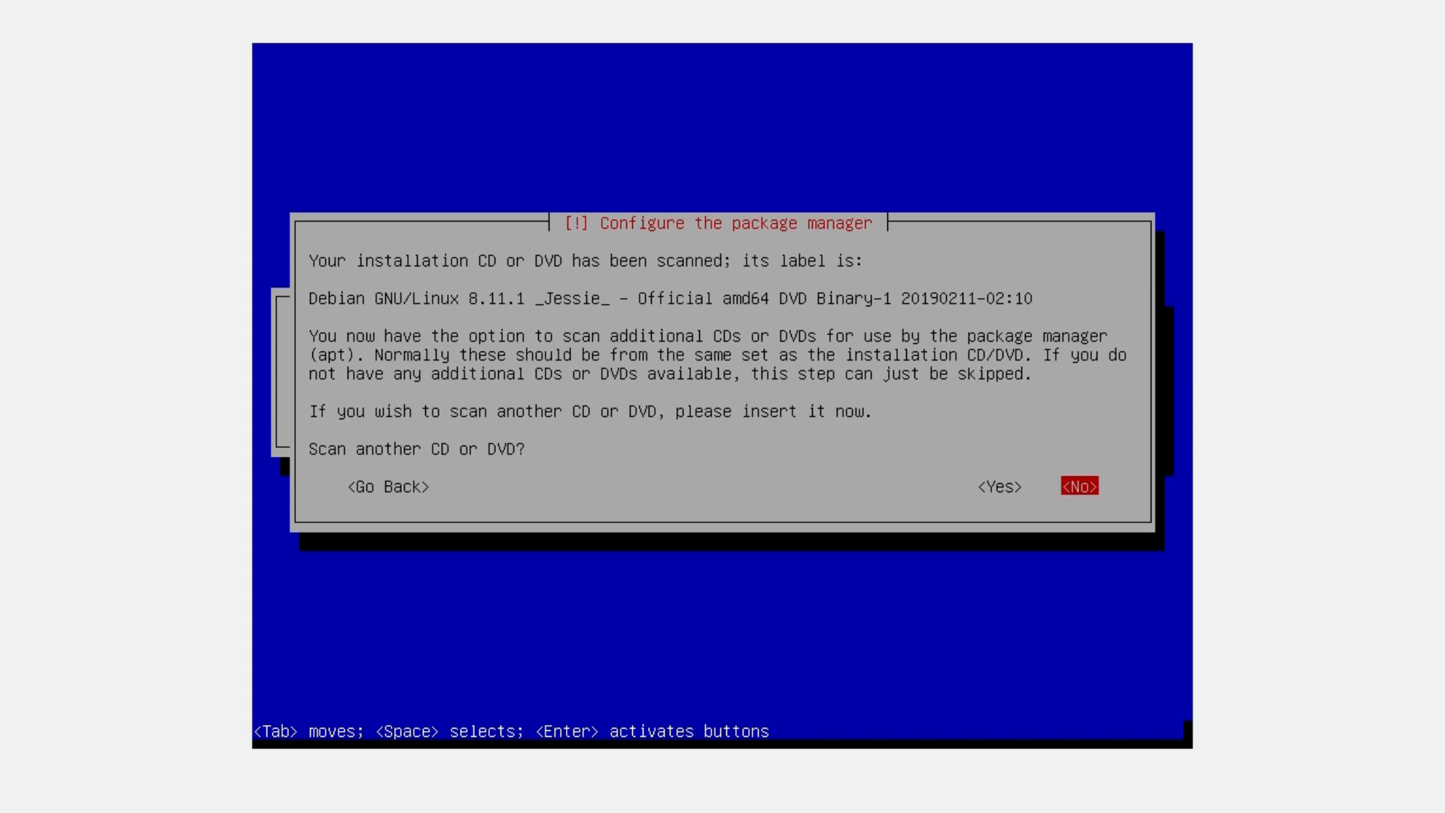
Decline scanning another DVD and using a network mirror, then continue past the security repository error
key(Return)
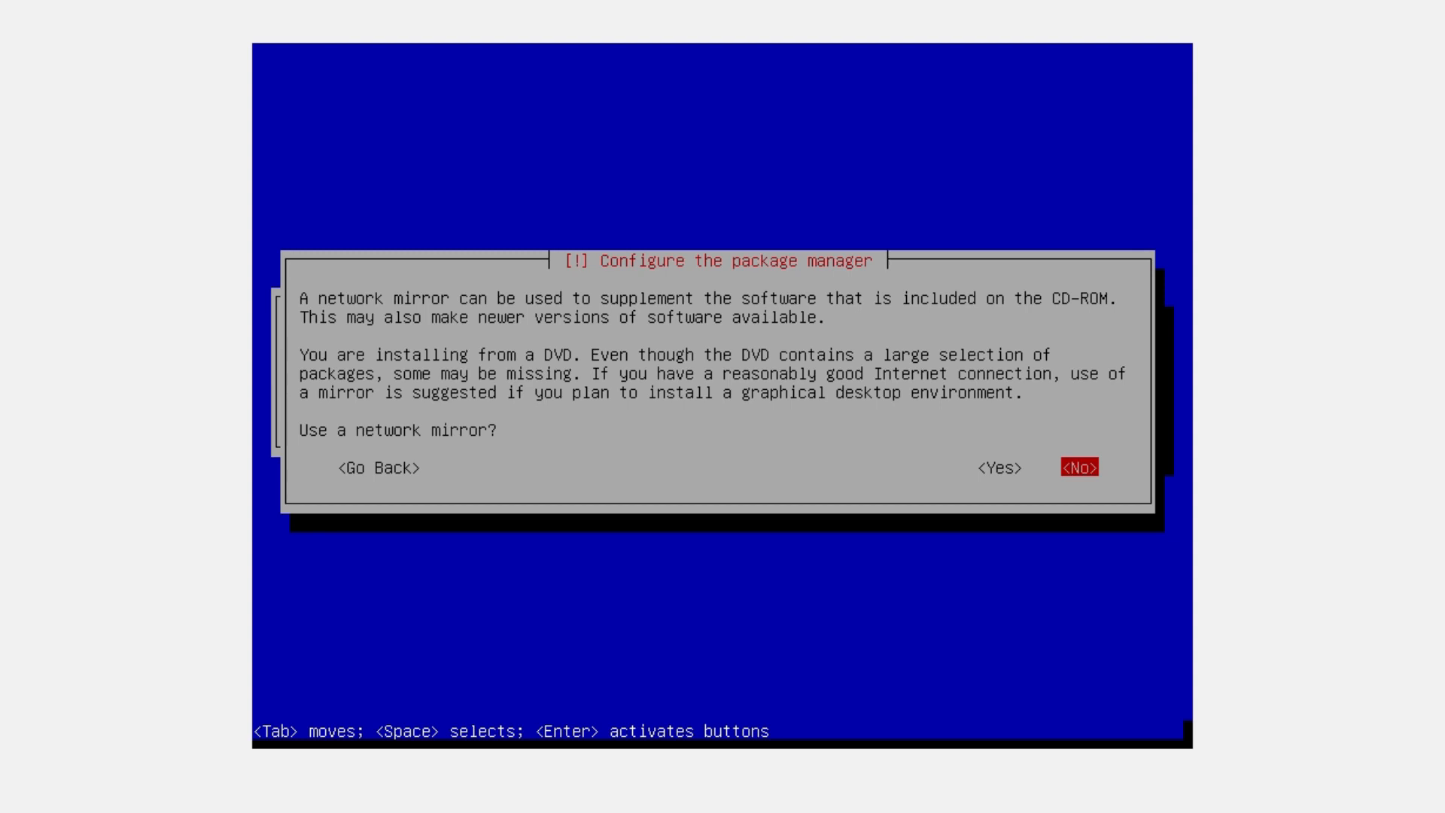
key(Return)
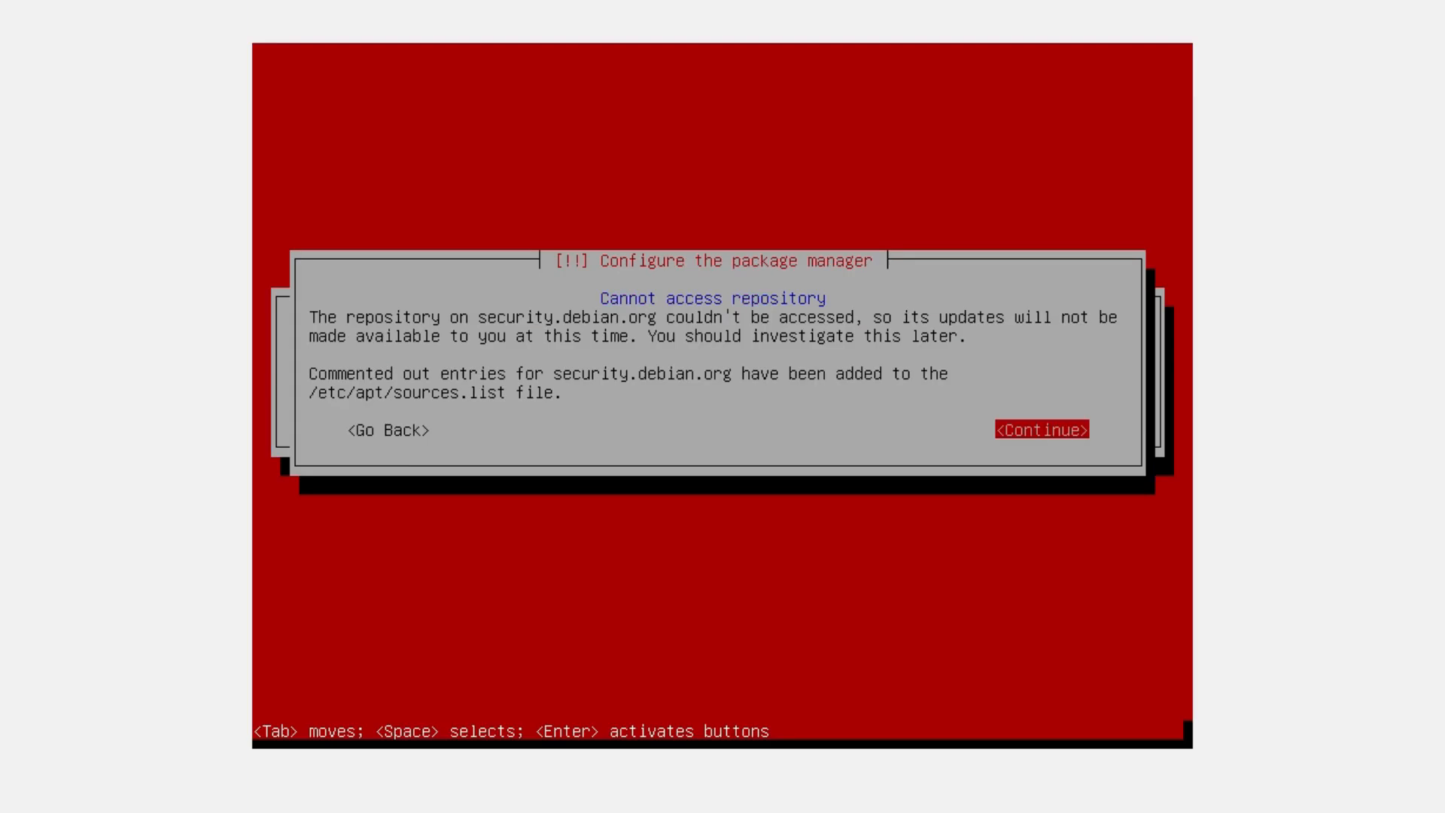
key(Return)
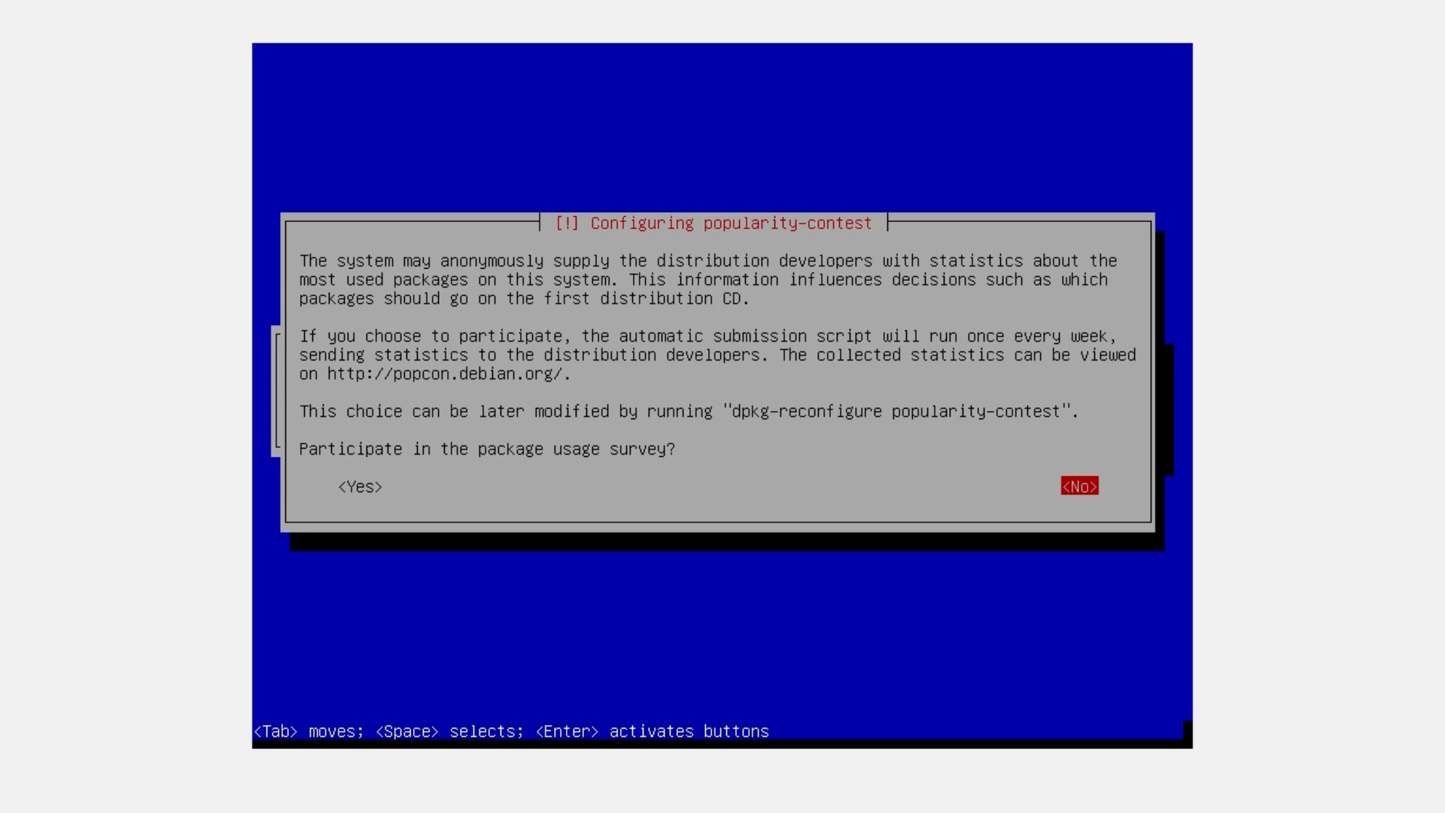
Decline participating in the popularity-contest package usage survey
key(Return)
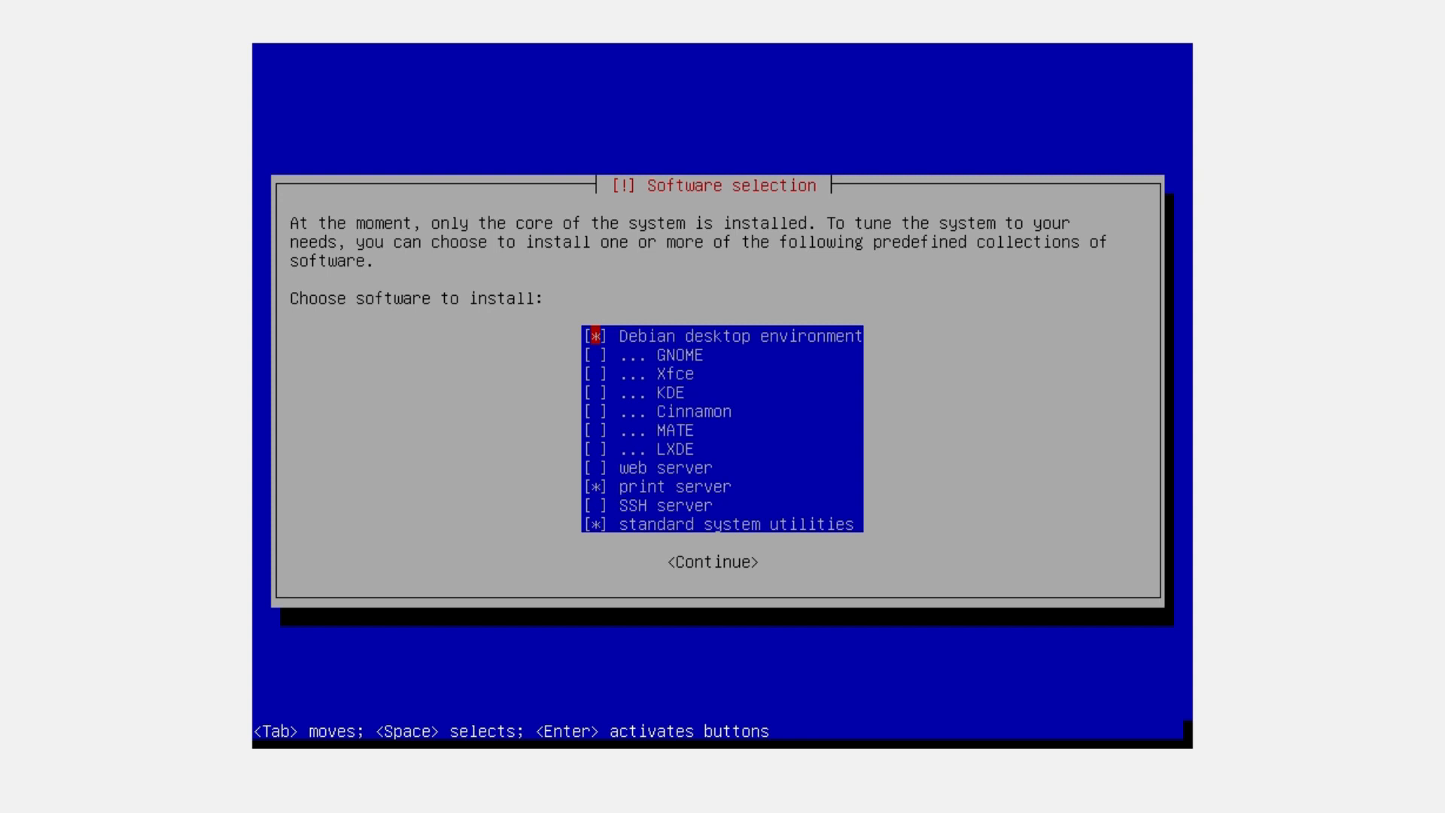
Untick Debian desktop environment, keep print server and standard system utilities, and start installing software
key(space)
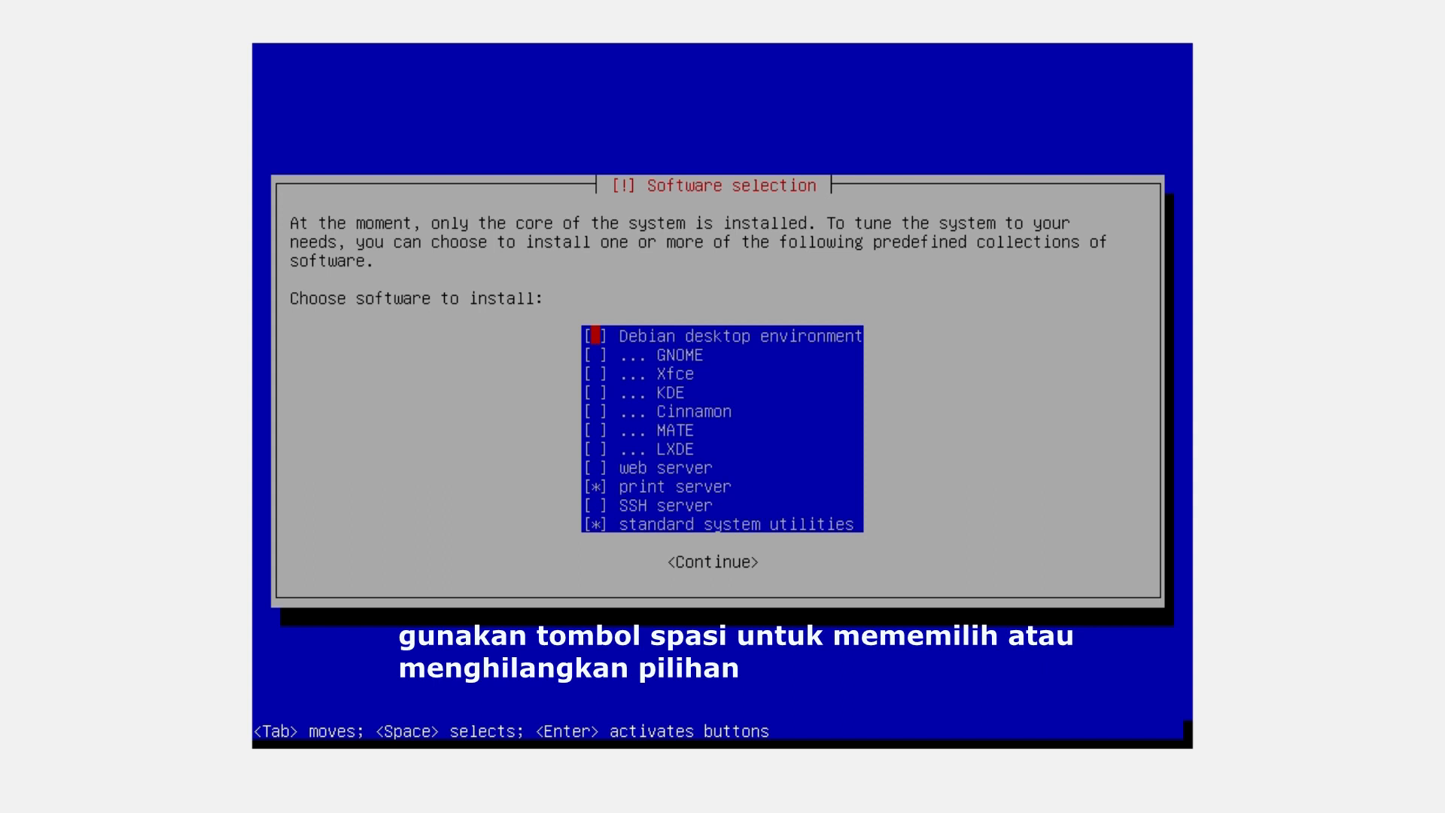
key(Down)
key(Down)
key(Down)
key(Down)
key(Down)
key(Down)
key(Down)
key(Down)
key(Up)
key(Down)
key(Up)
key(Down)
key(Down)
key(Down)
key(Return)
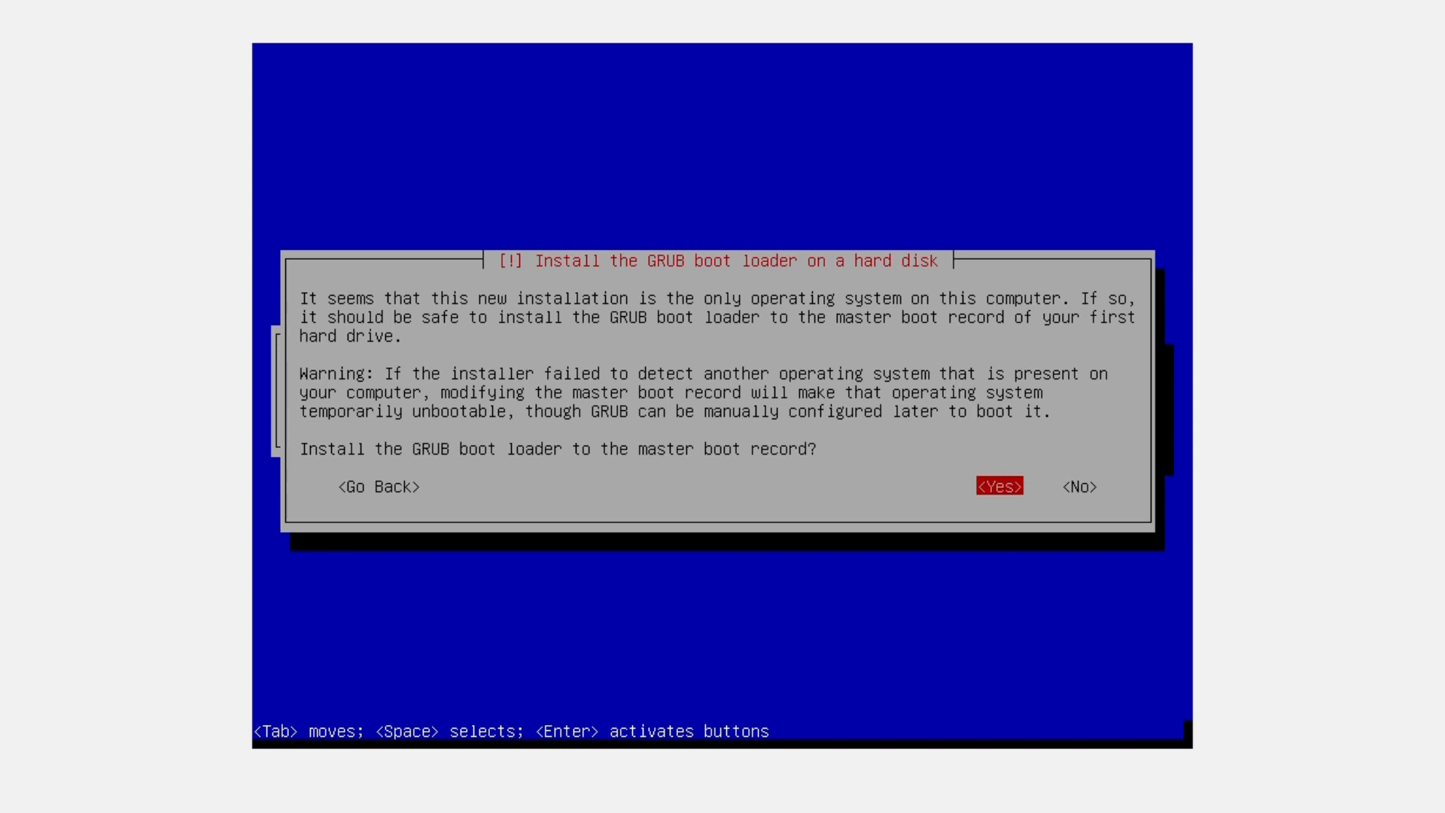
Install the GRUB boot loader to the master boot record on /dev/sda
key(Return)
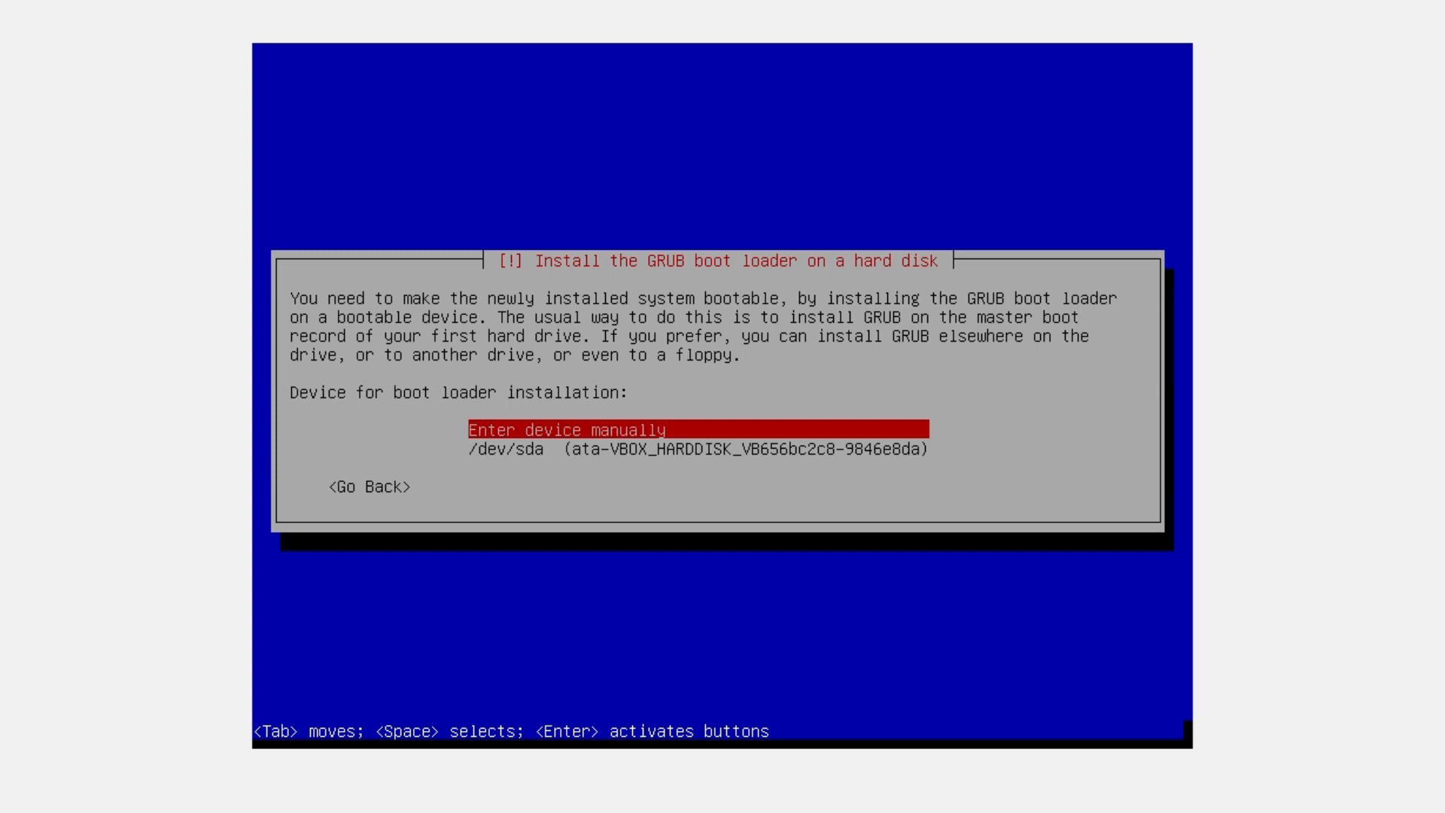
key(Down)
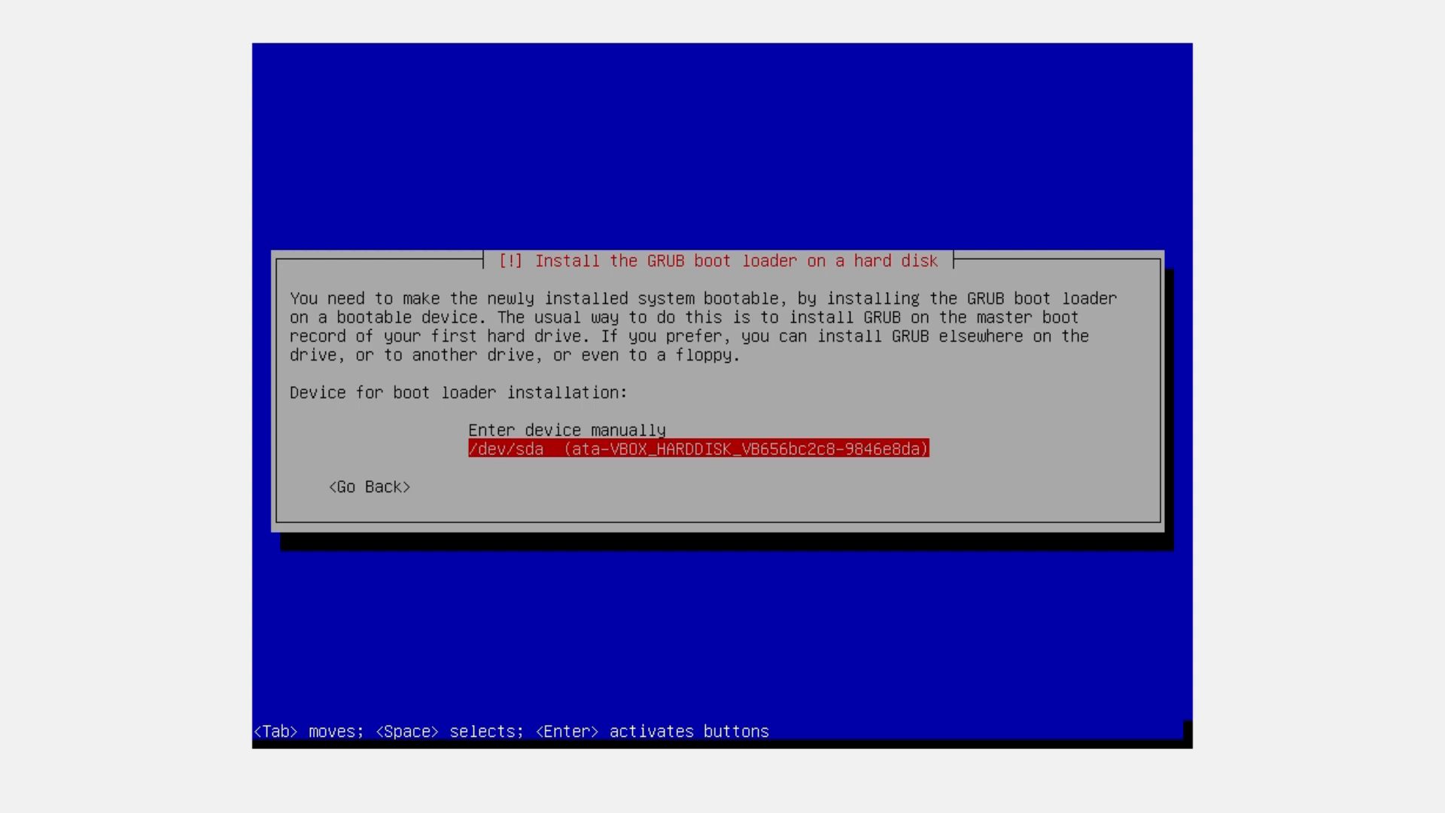
key(Return)
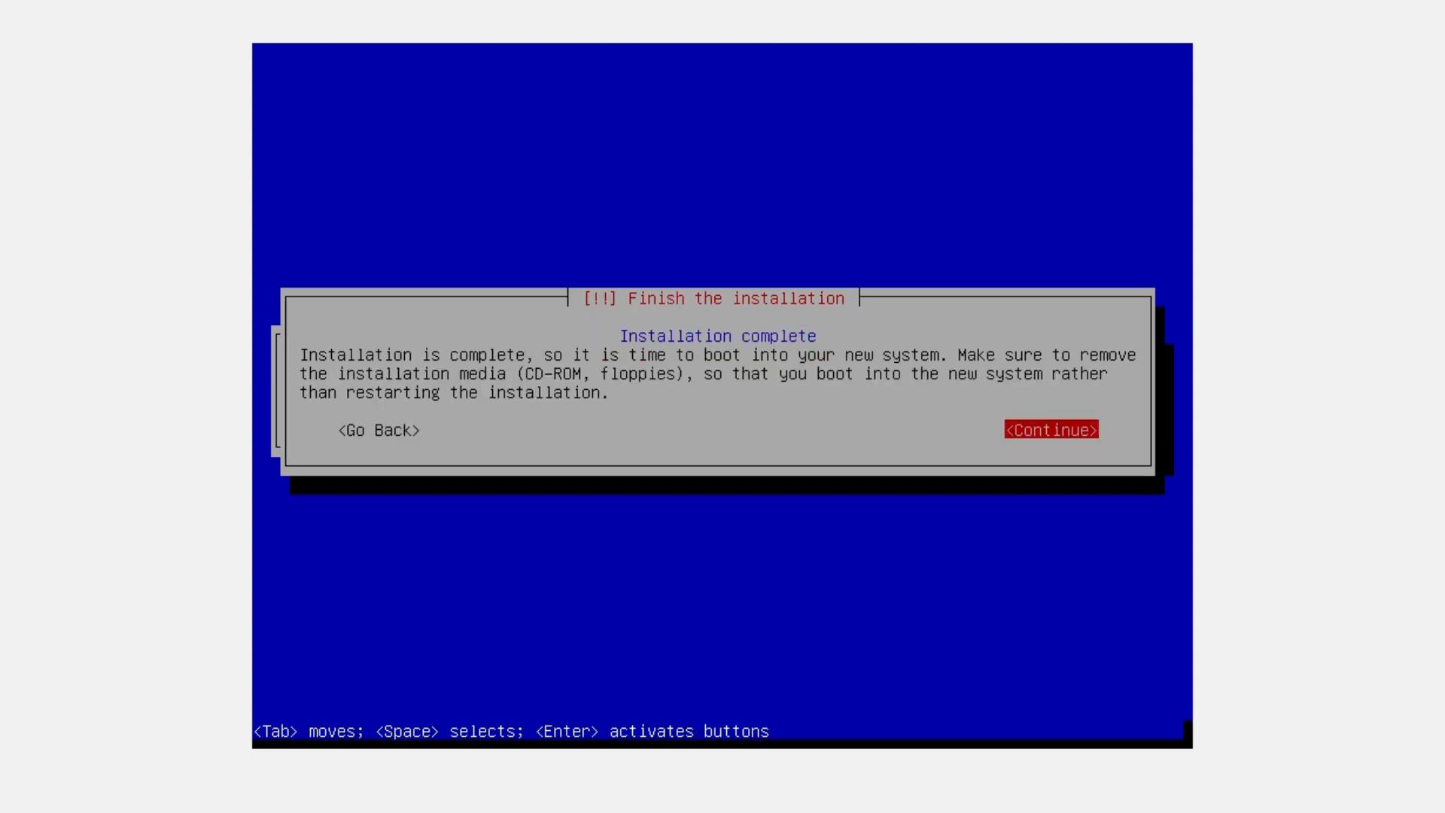
Continue from Installation complete so the VM reboots into Debian GNU/Linux 8
key(Return)
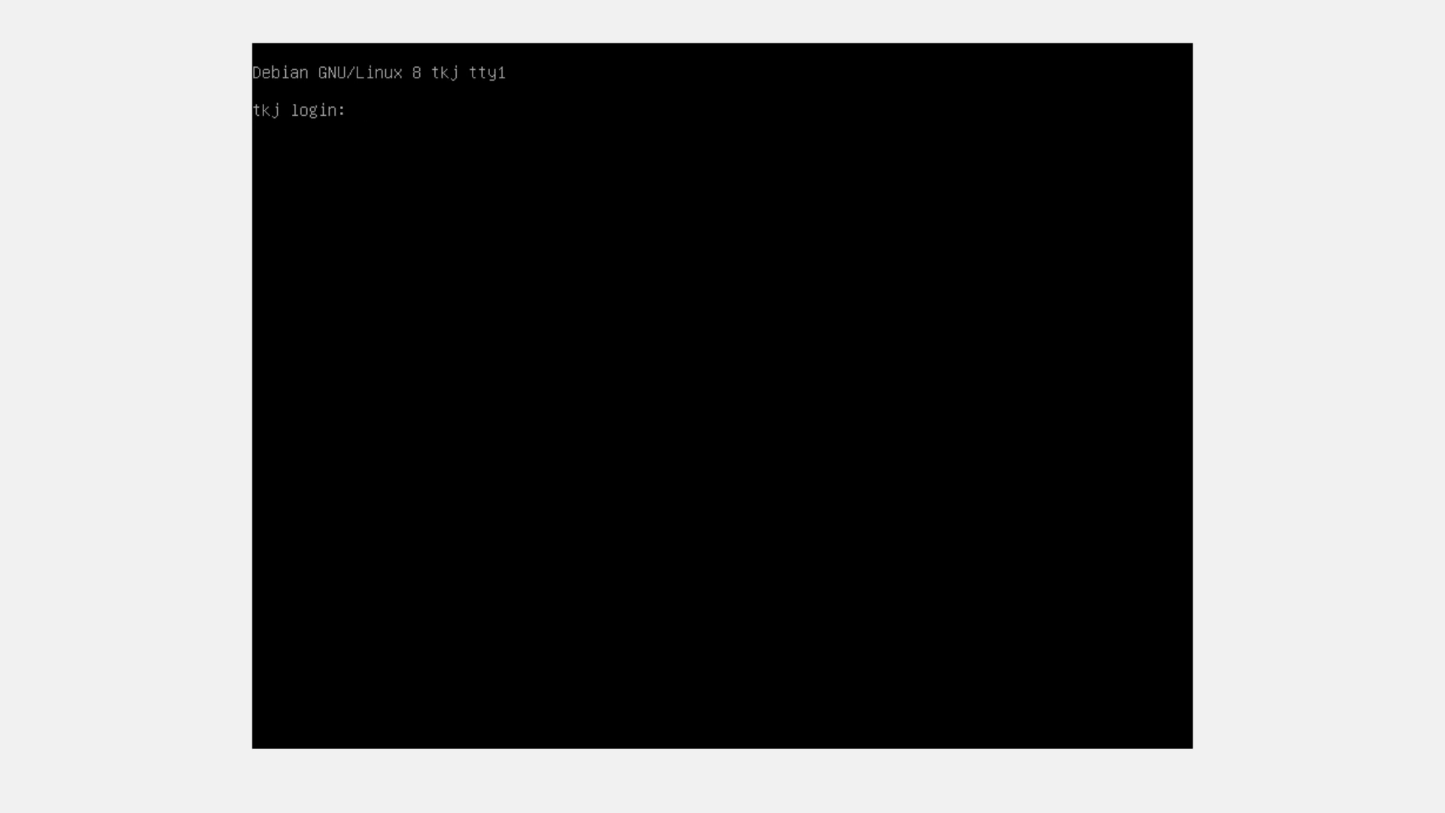
Log in on tty1 as root with the root password, then run logout
key(Return)
key(Return)
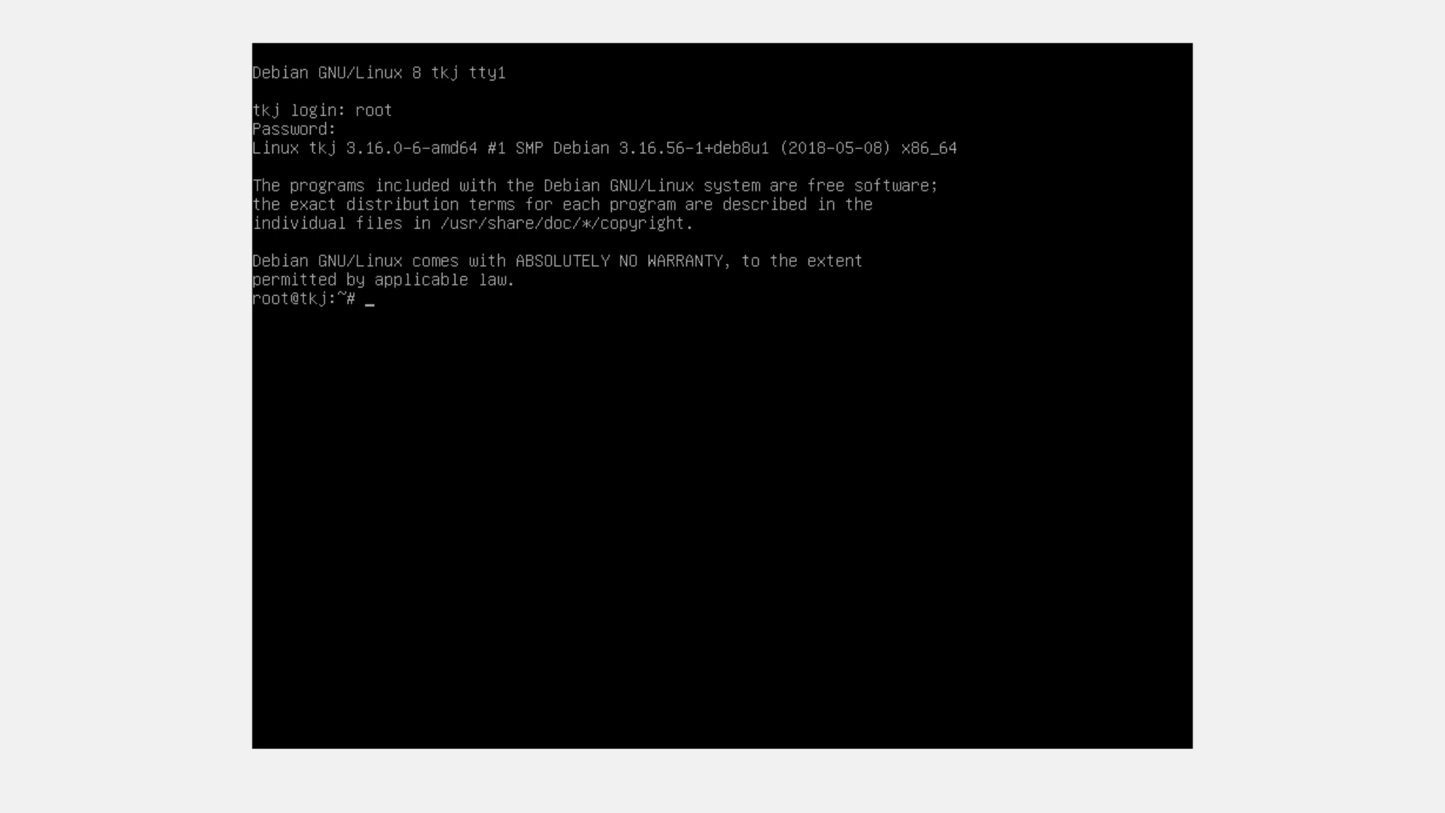
text(logout)
key(Return)
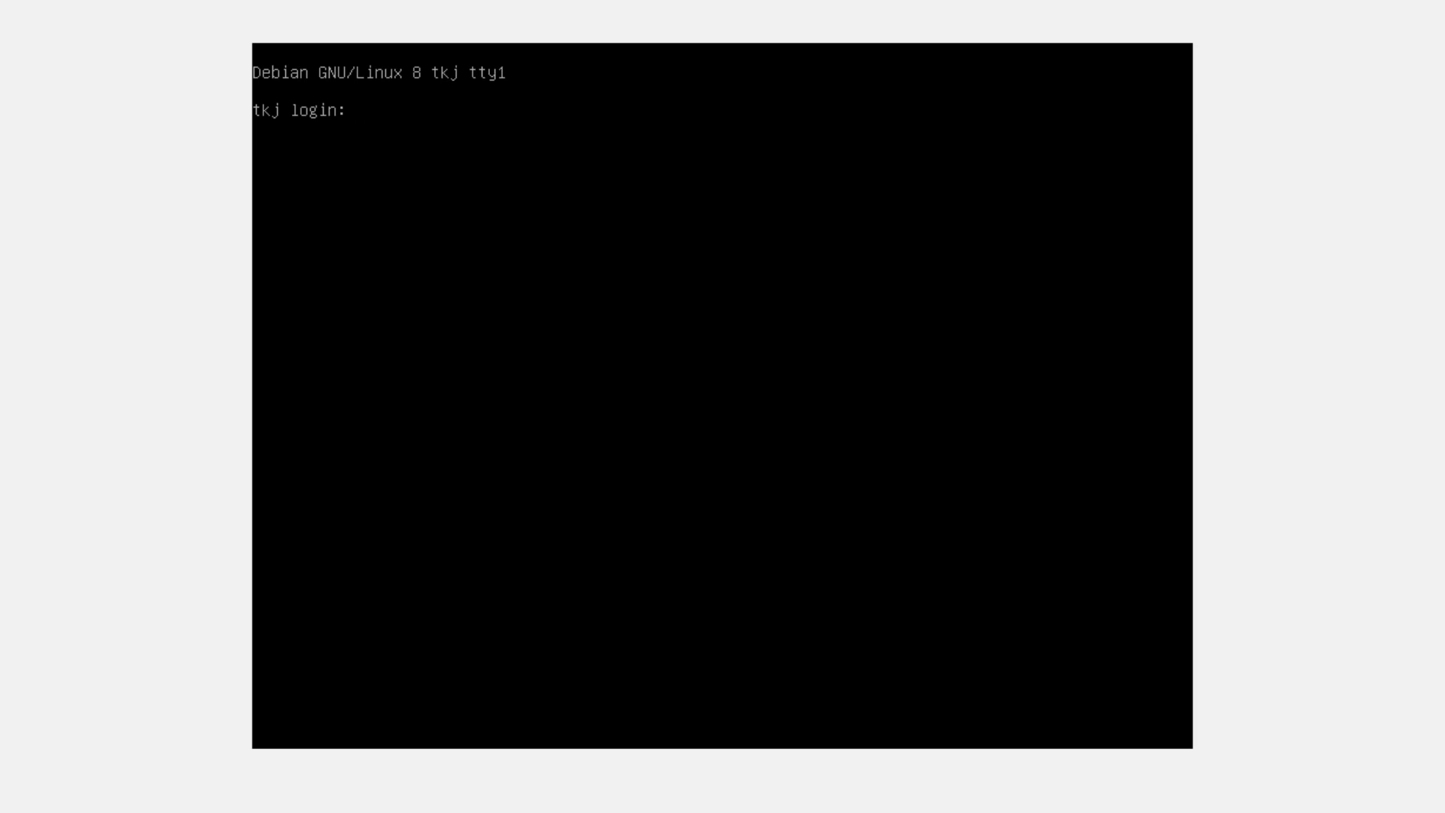
Log in as the regular user and run ip a to list the network interfaces
text(tkj)
key(Return)
key(Return)
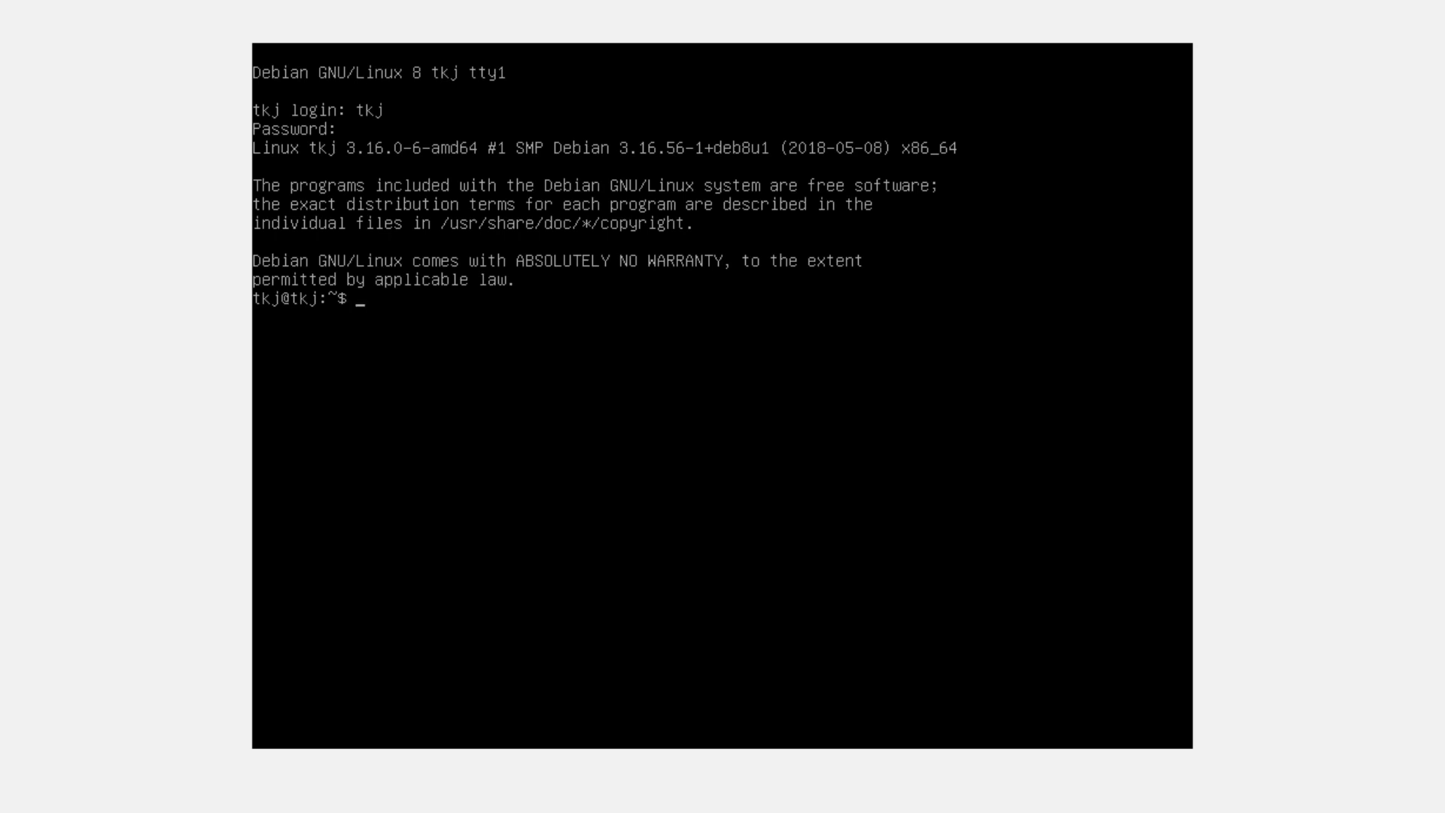
text(i[)
key(BackSpace)
text(p a)
key(Return)
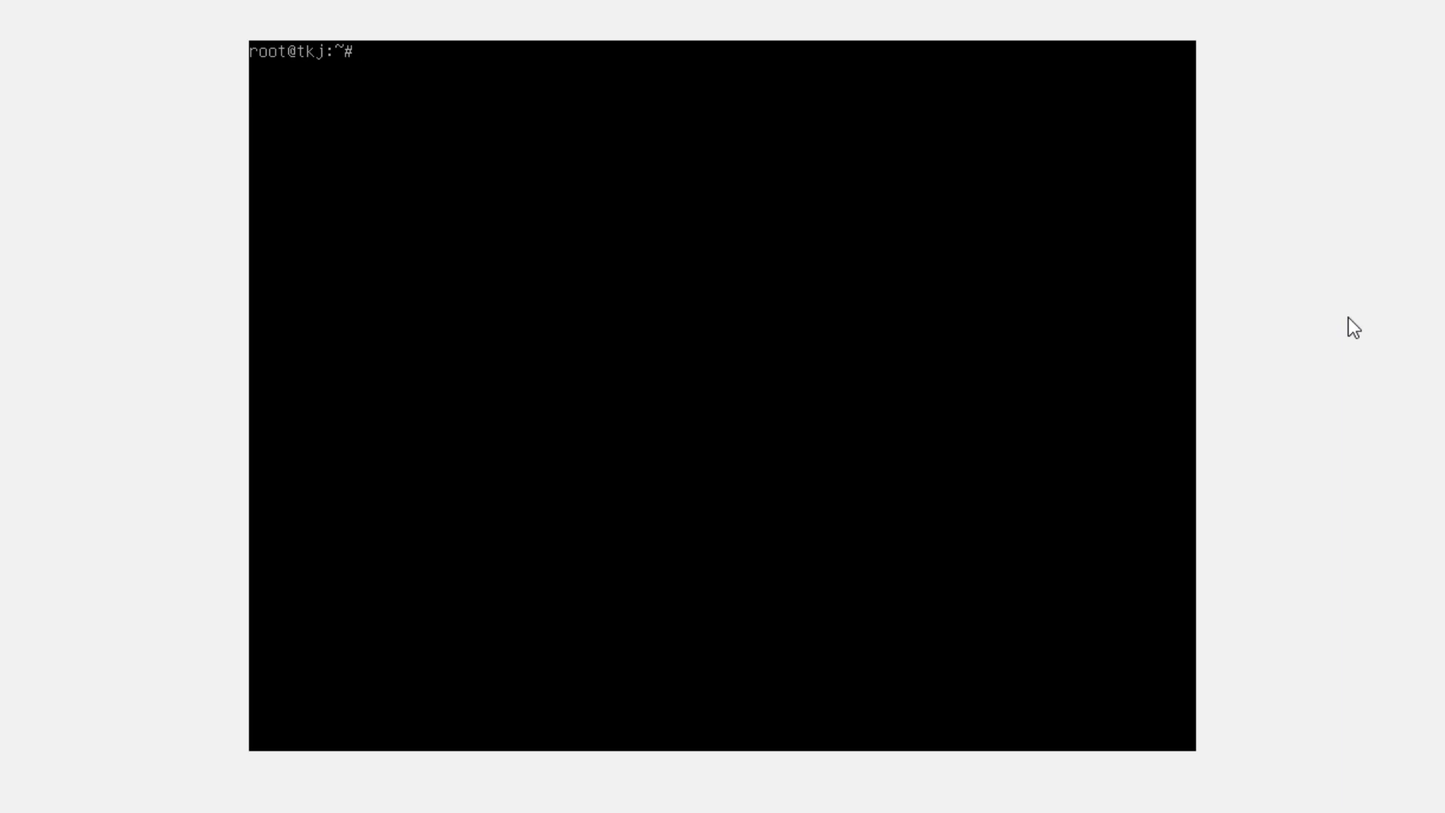
Run shutdown to schedule the guest's power-off, then bring VirtualBox Manager to the front
text(down)
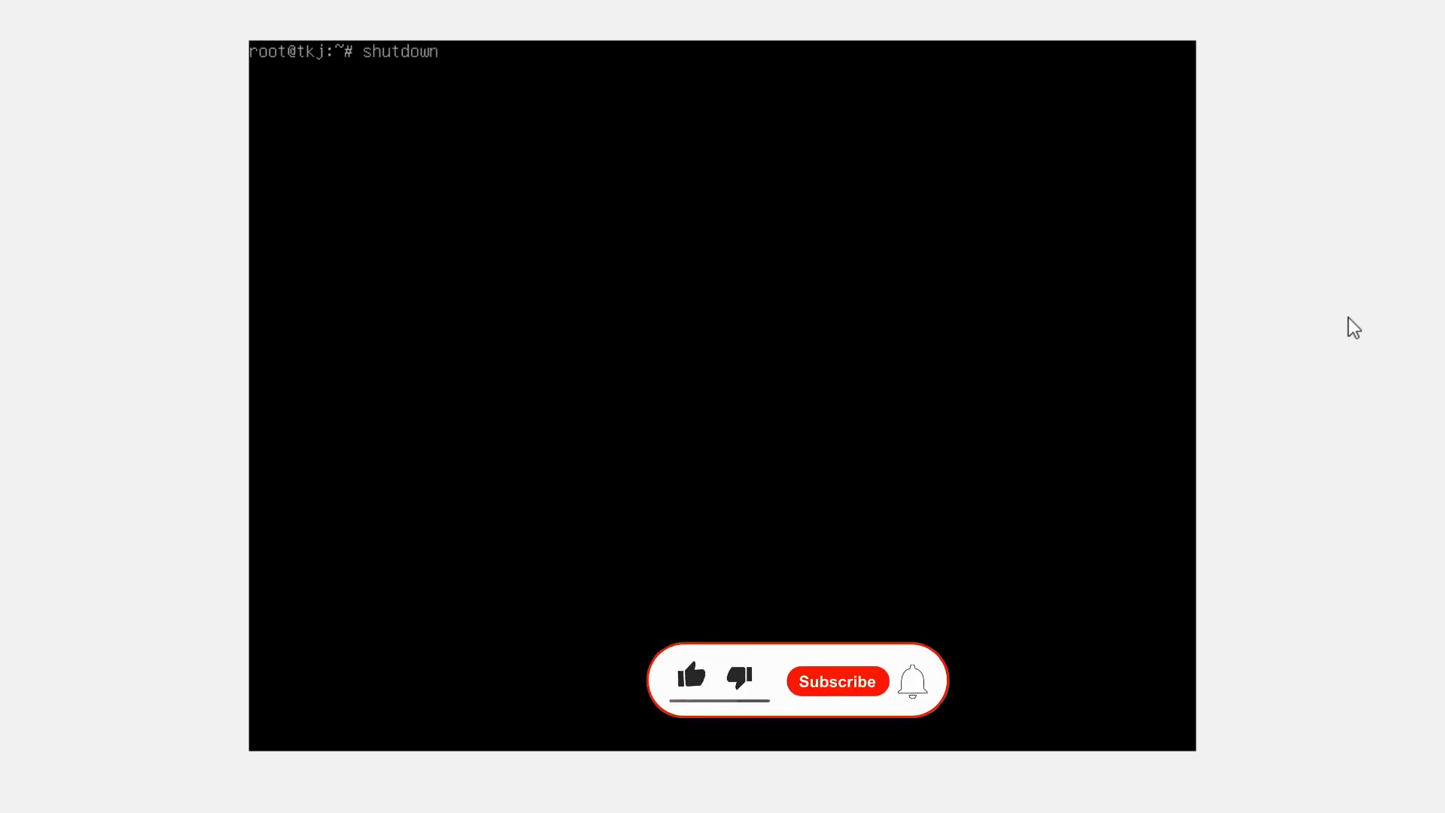
key(Return)
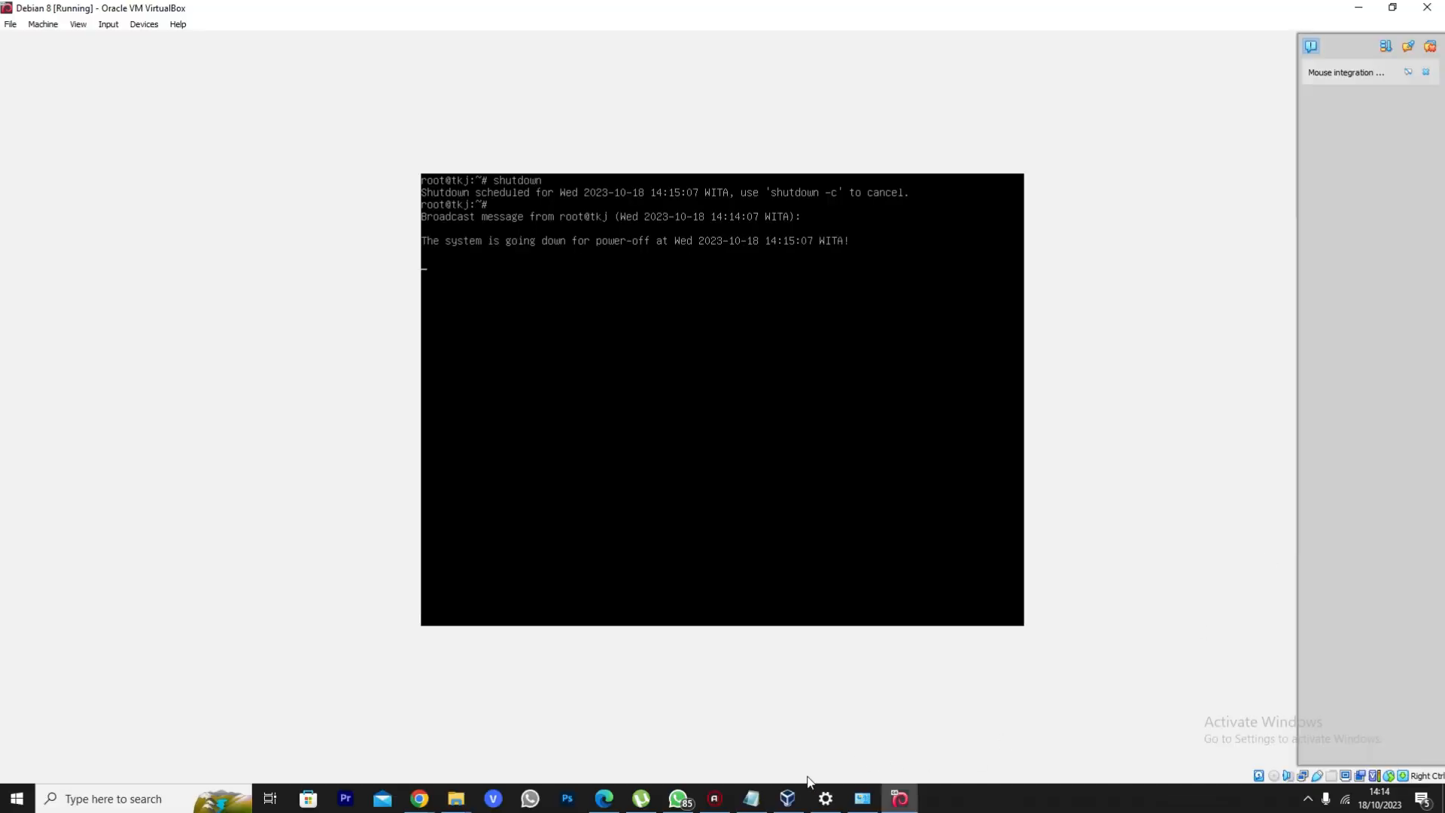
click(787, 797)
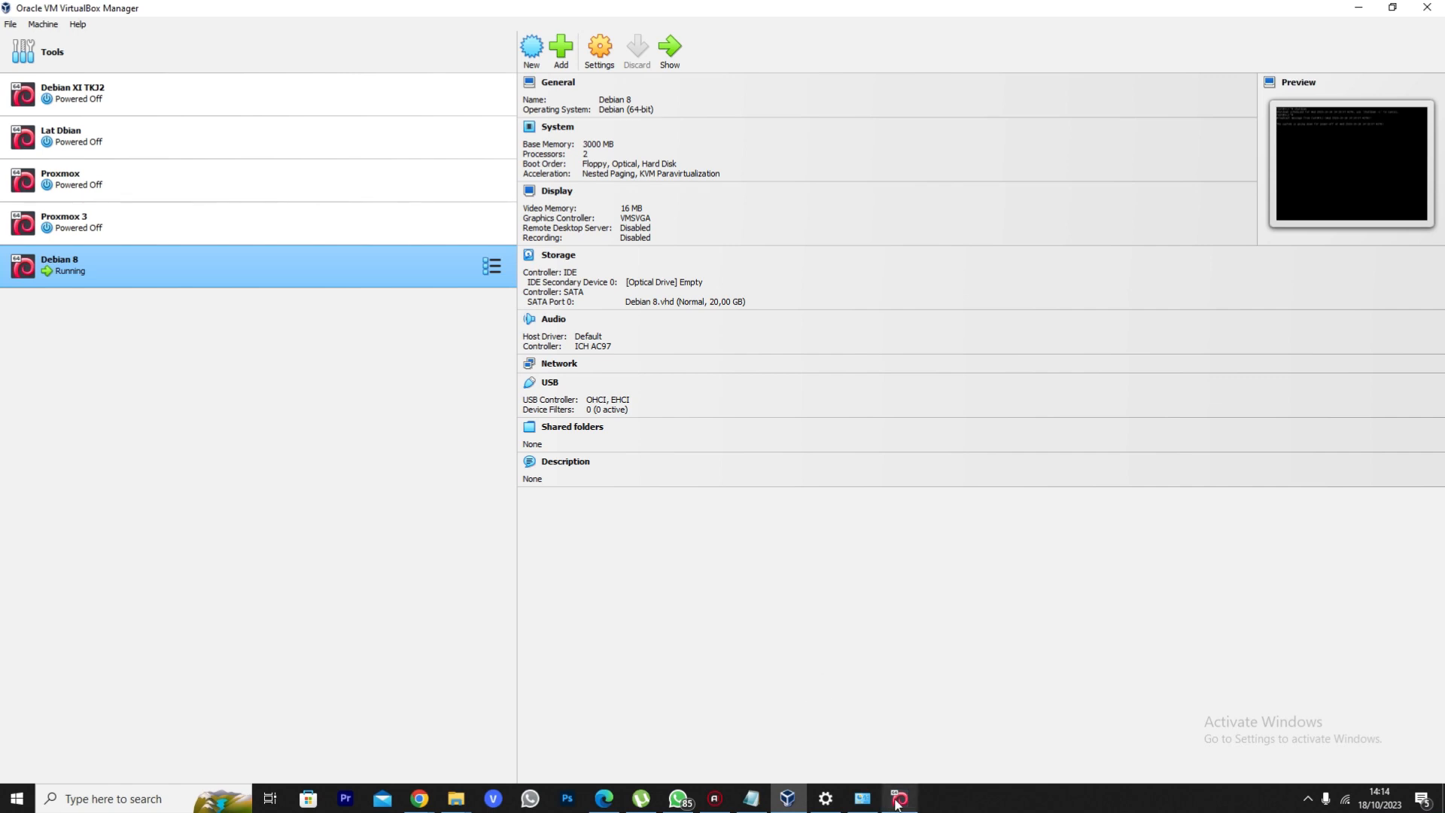
Return to the Debian 8 VM window until it powers off, then confirm Manager shows Powered Off
mouse_move(898, 804)
click(909, 739)
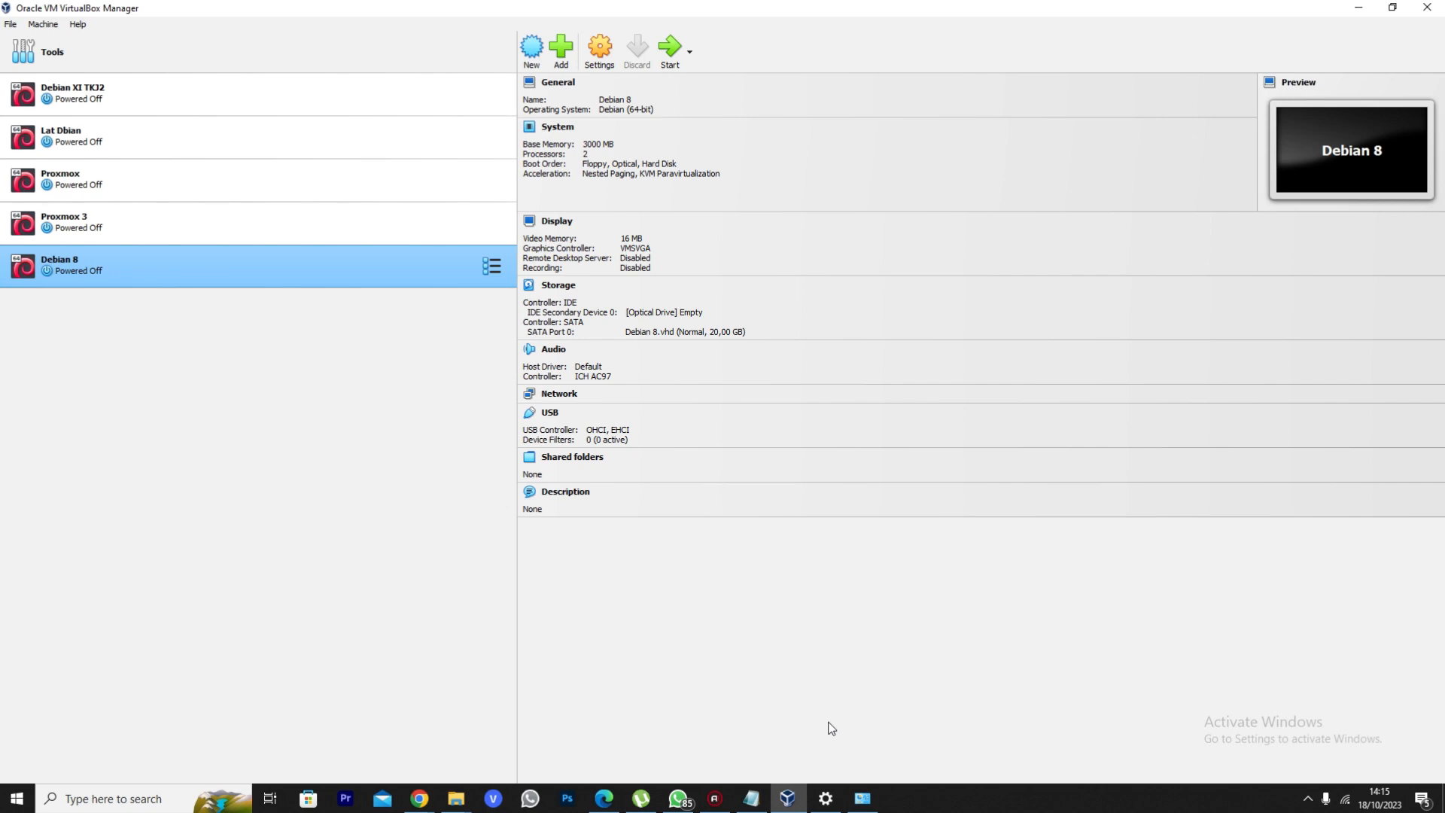
click(714, 798)
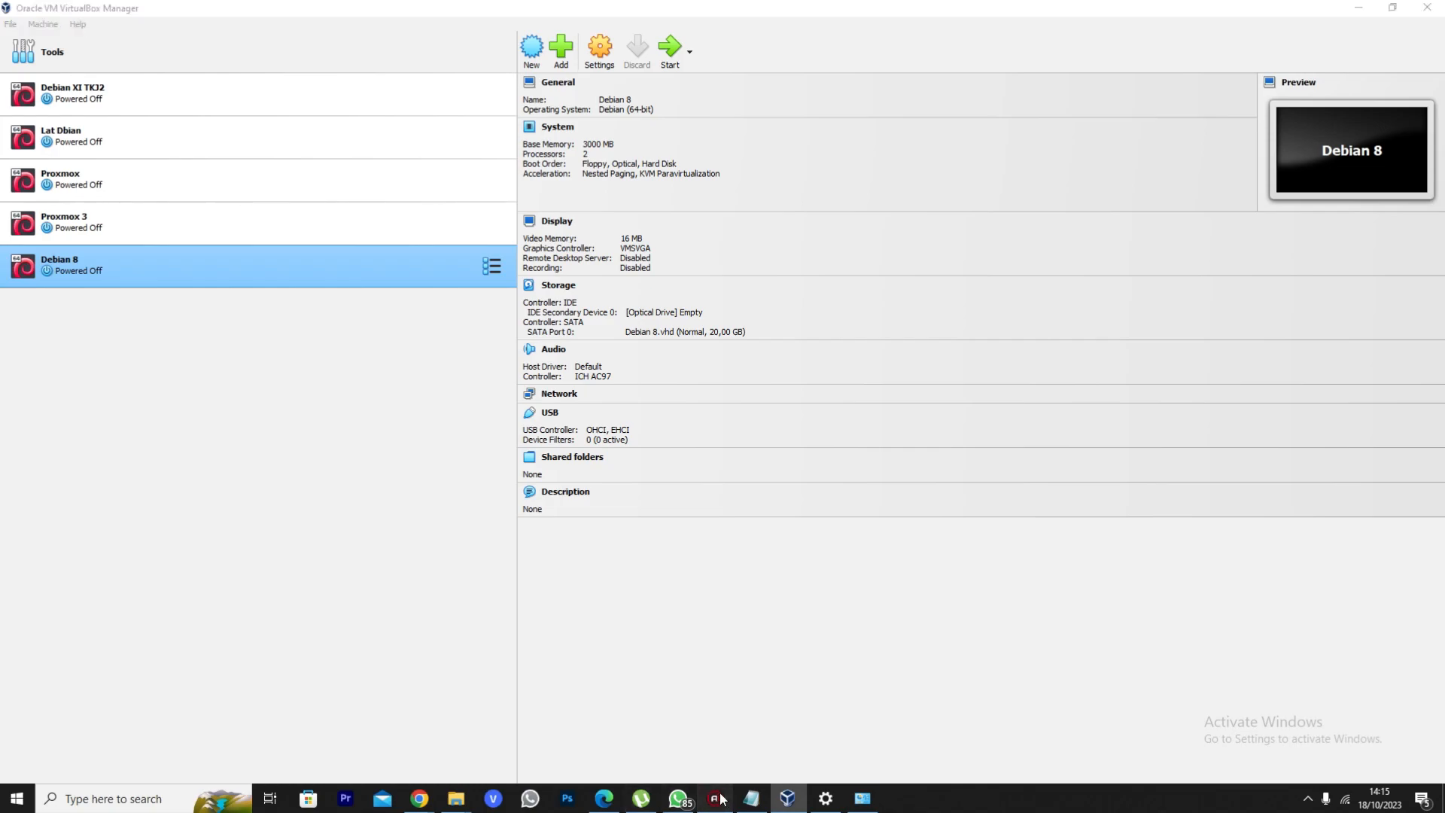